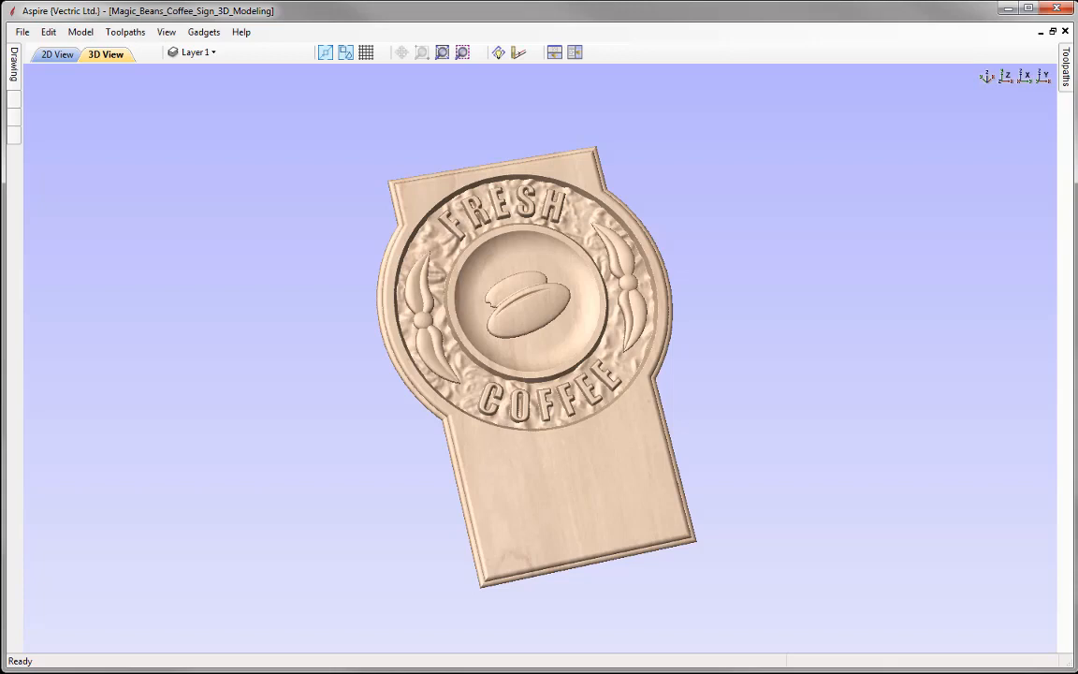
Close the current 3D modeling project and open the file Magic_Beans_Coffee_Sign_Vector_Drawing.crv.
click(23, 32)
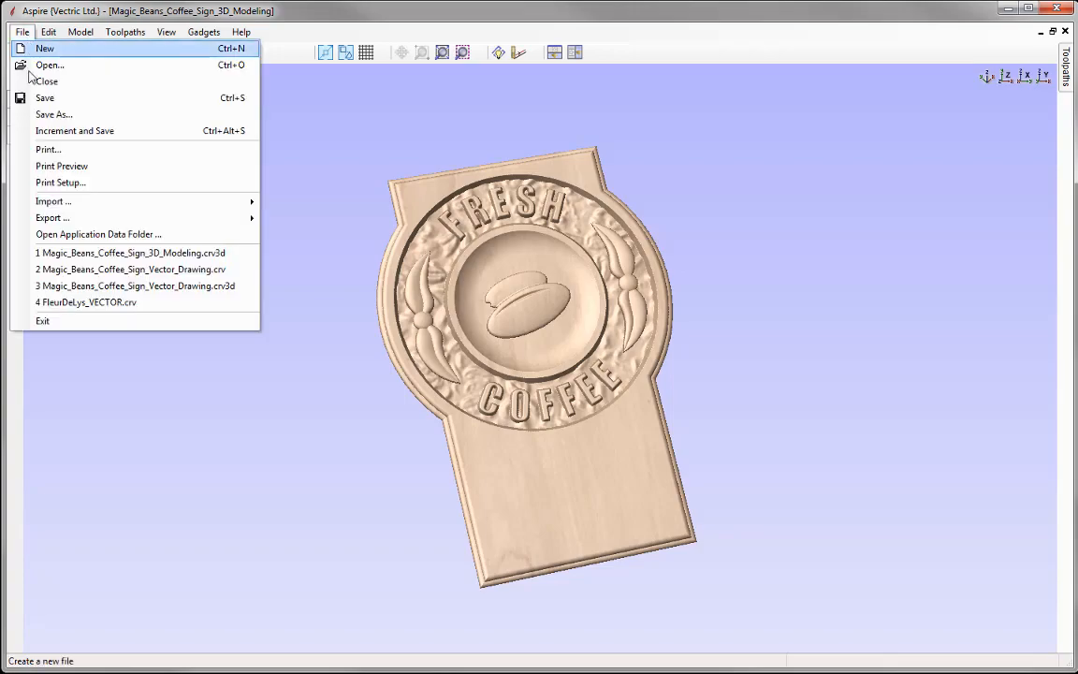
click(37, 80)
click(56, 190)
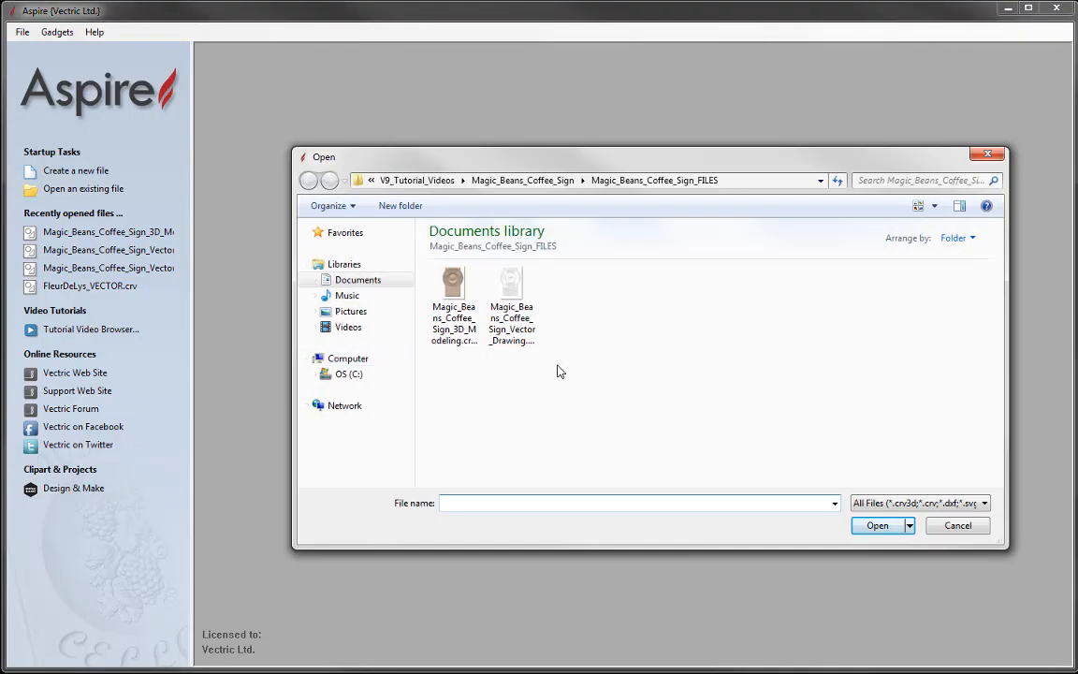
click(511, 304)
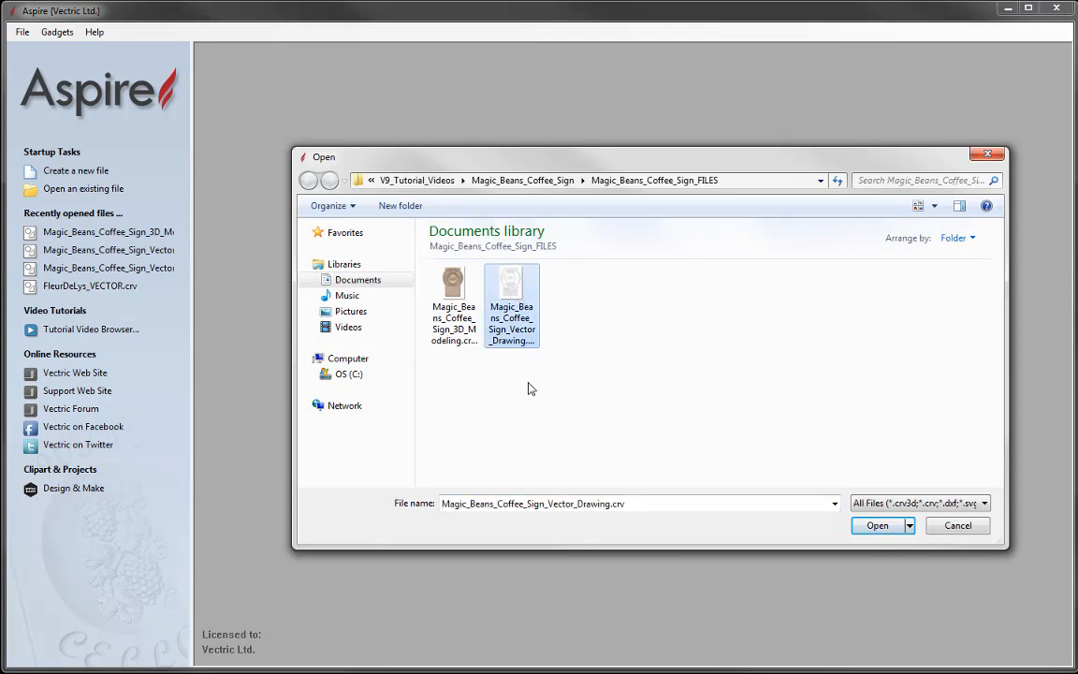
click(880, 525)
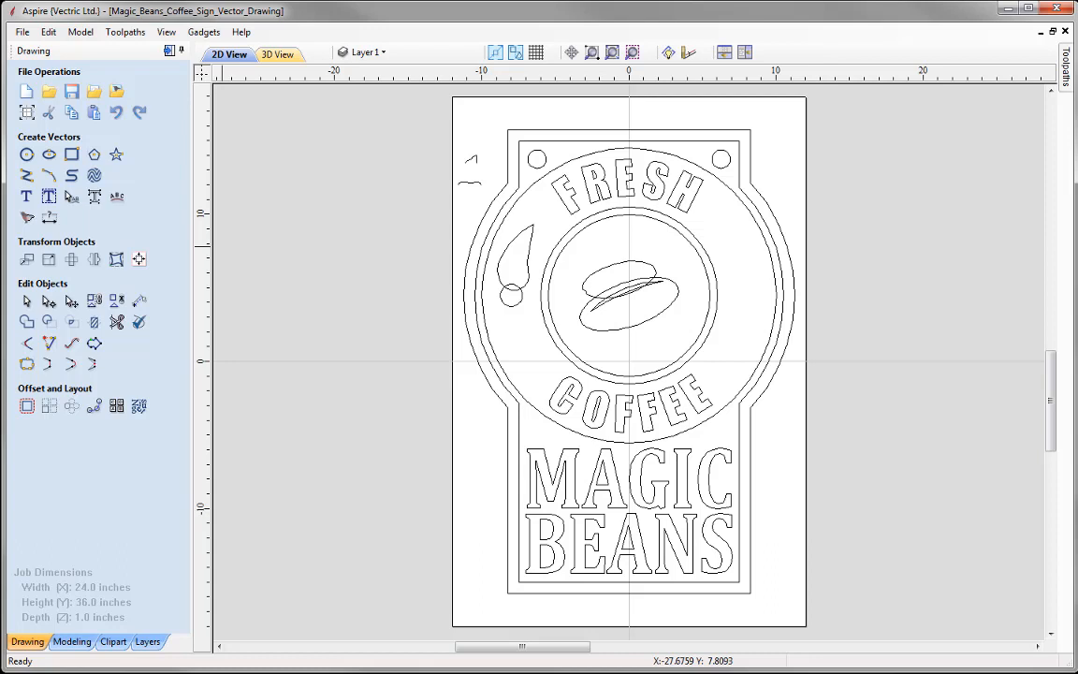
In the job setup, set the modeling resolution to High (3 x Slower) and the appearance to Canadian Maple.
click(27, 113)
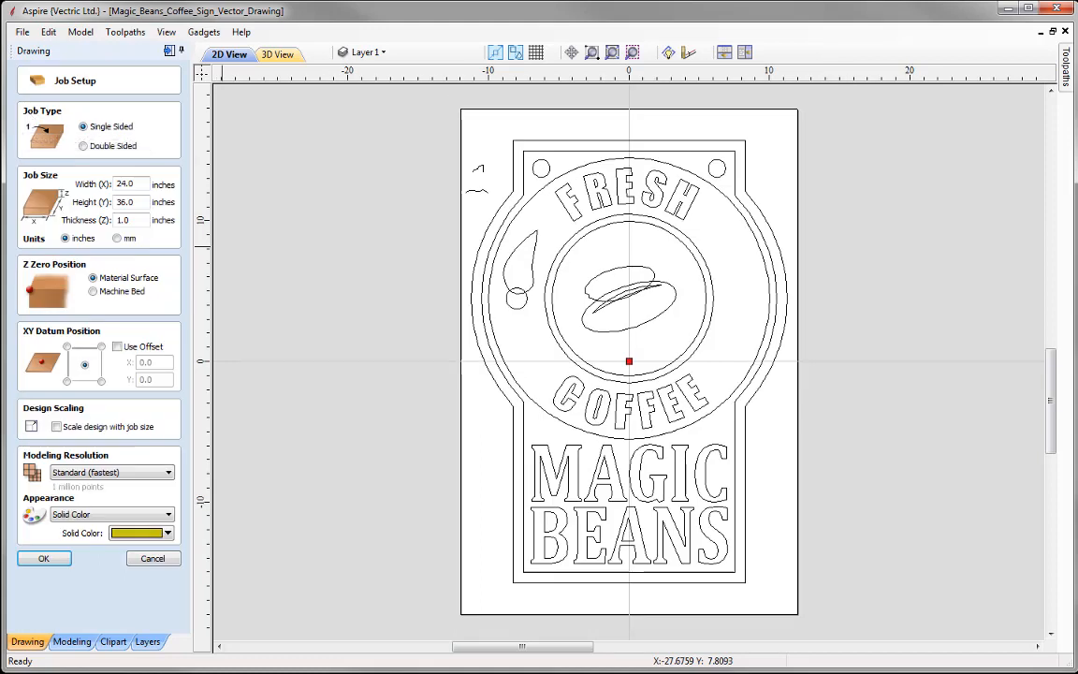
click(87, 474)
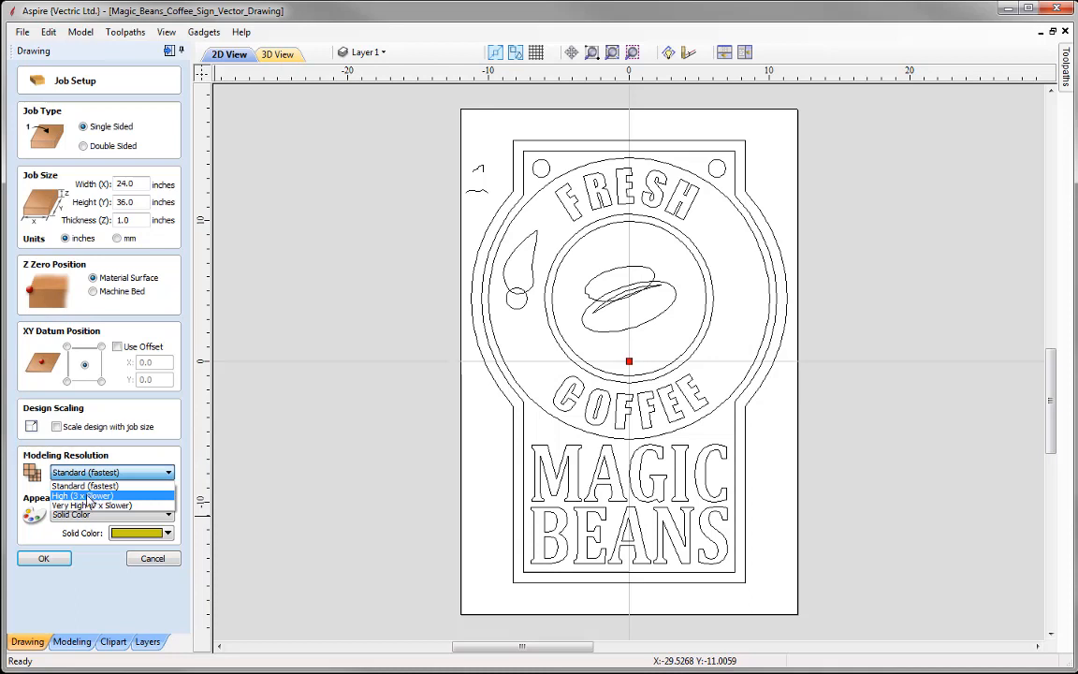
click(88, 498)
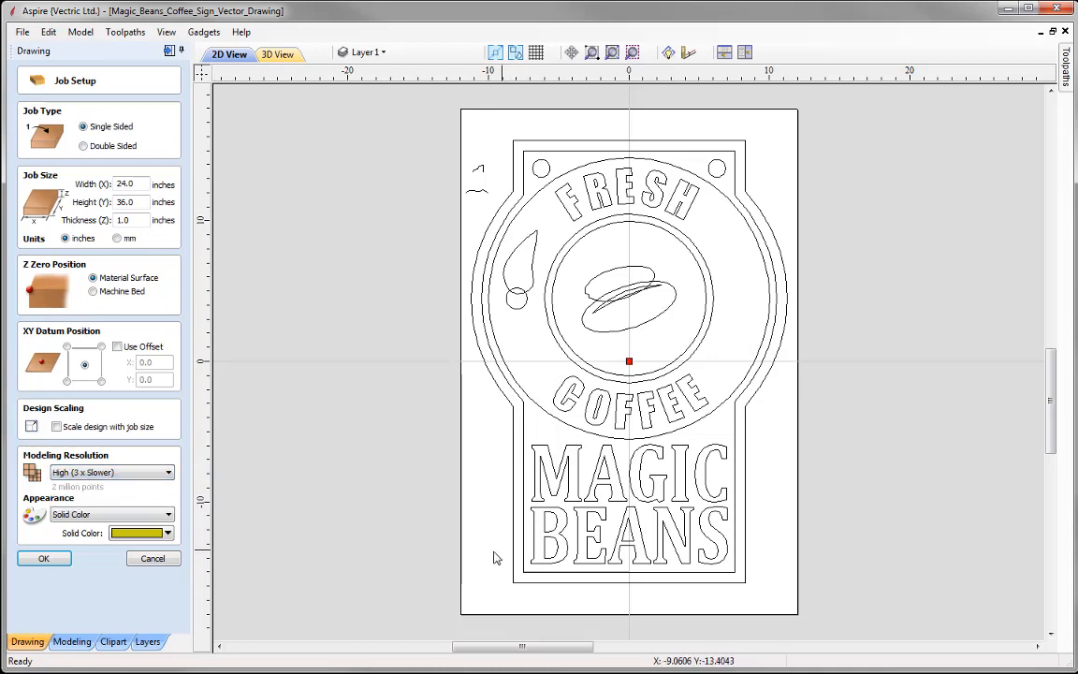
click(93, 514)
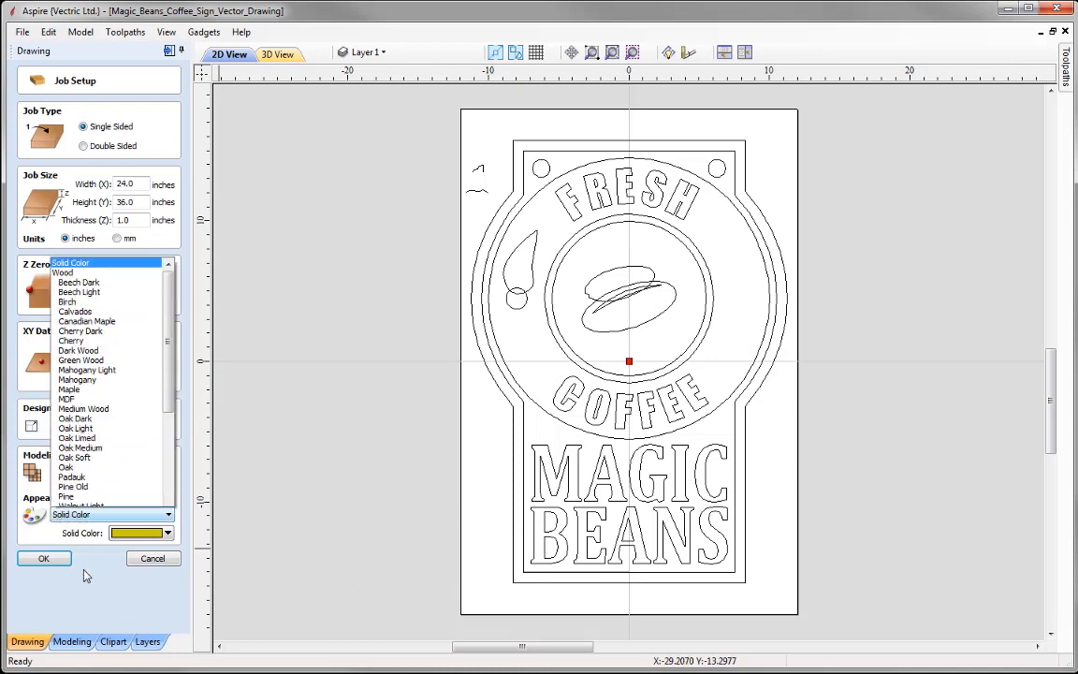
click(87, 278)
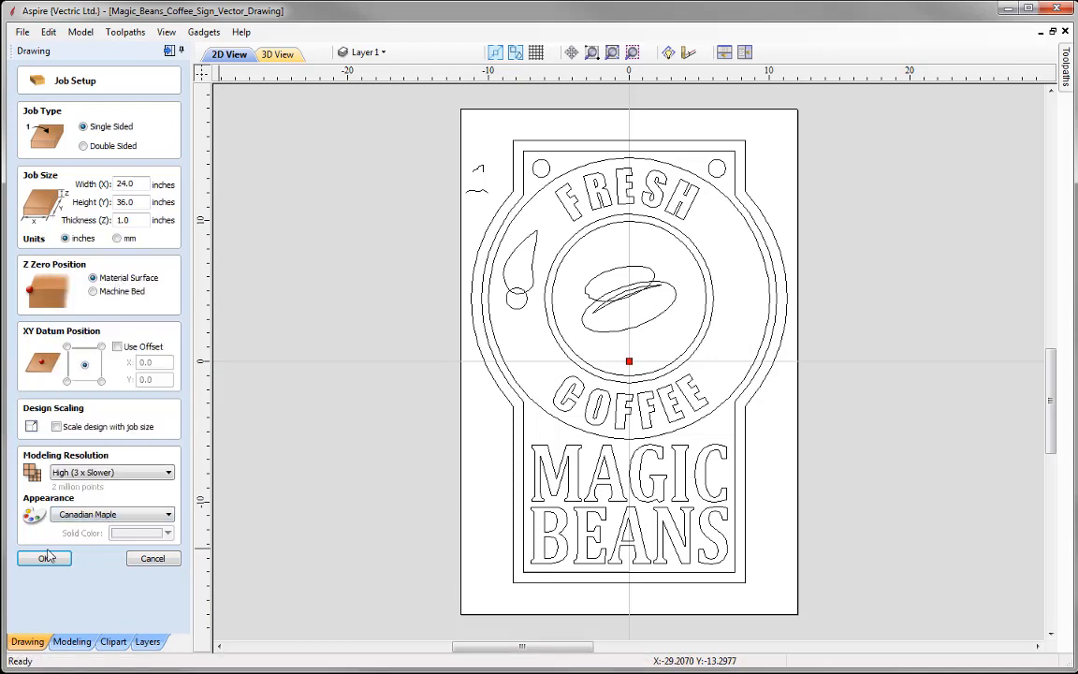
click(45, 559)
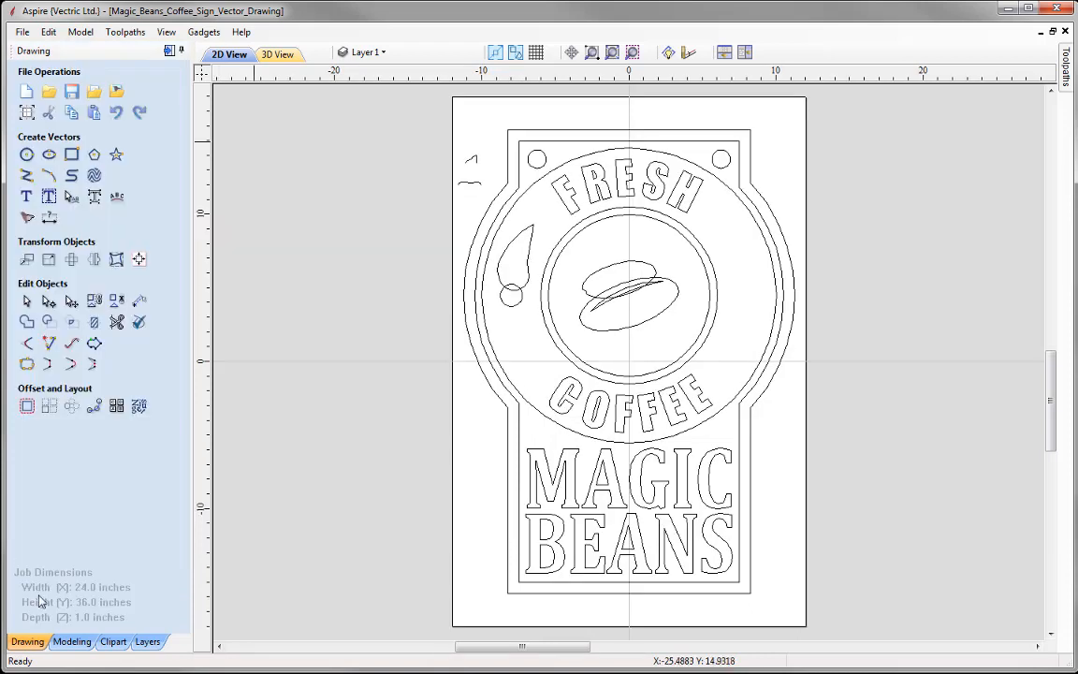
Show the 2D and 3D views side by side and rename the component level Level 1 as Base.
click(745, 53)
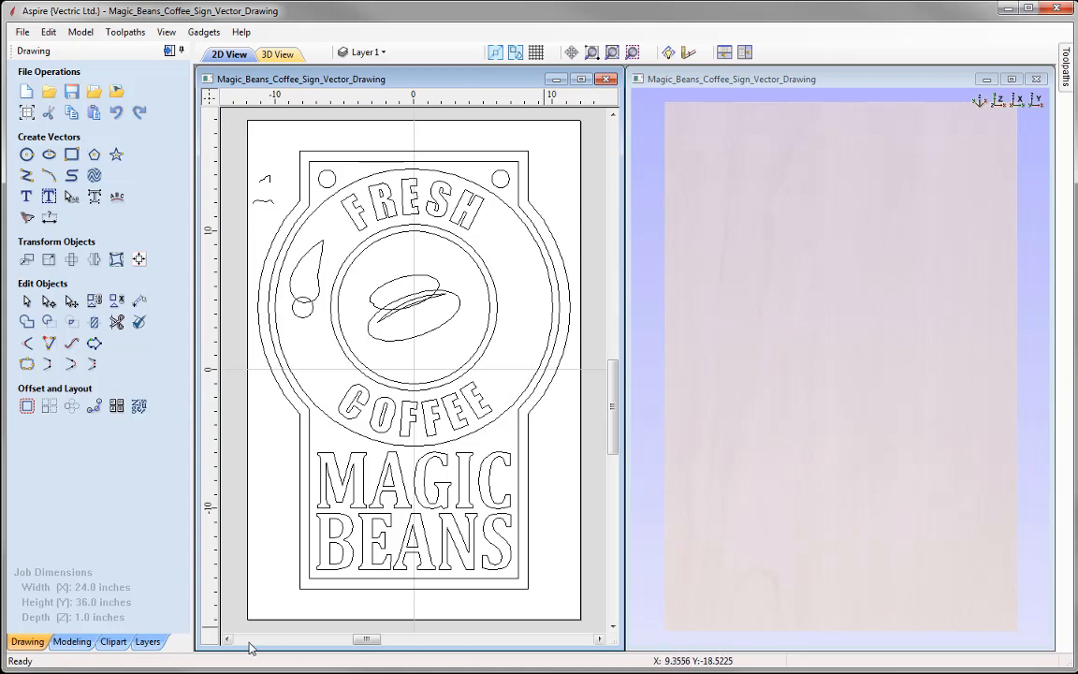
click(71, 642)
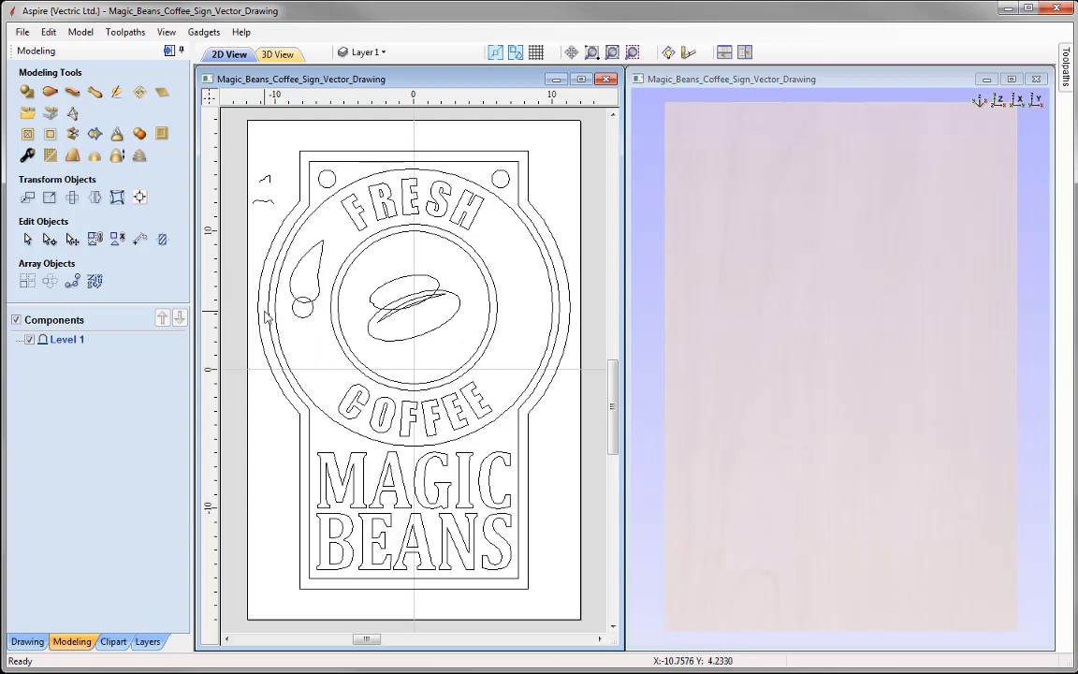
right_click(63, 345)
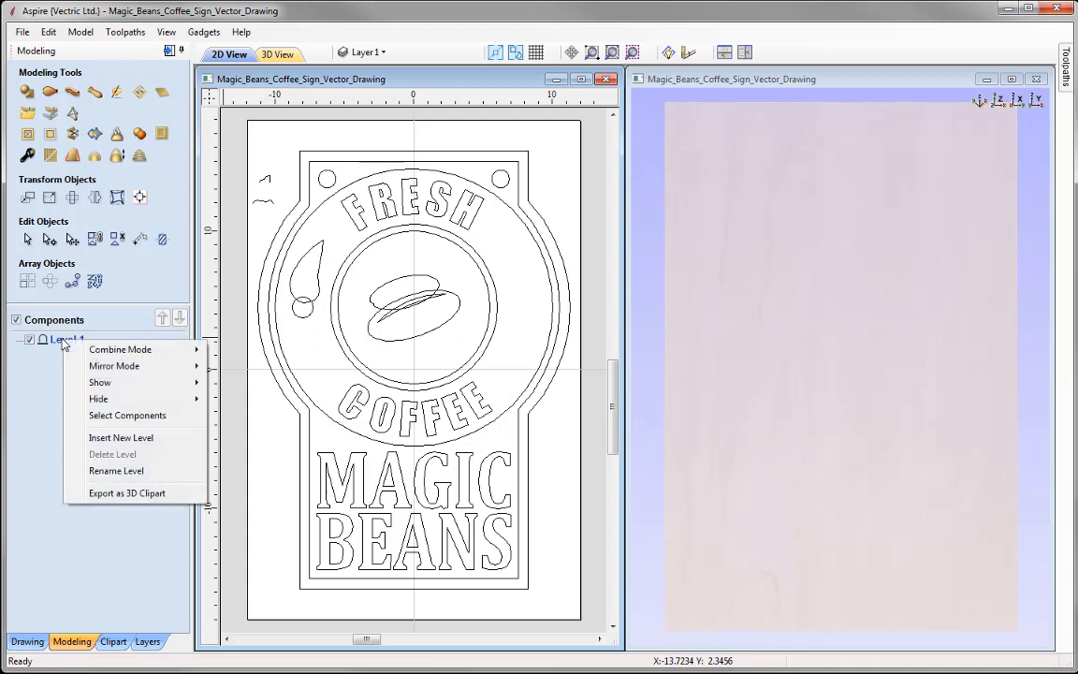
click(142, 471)
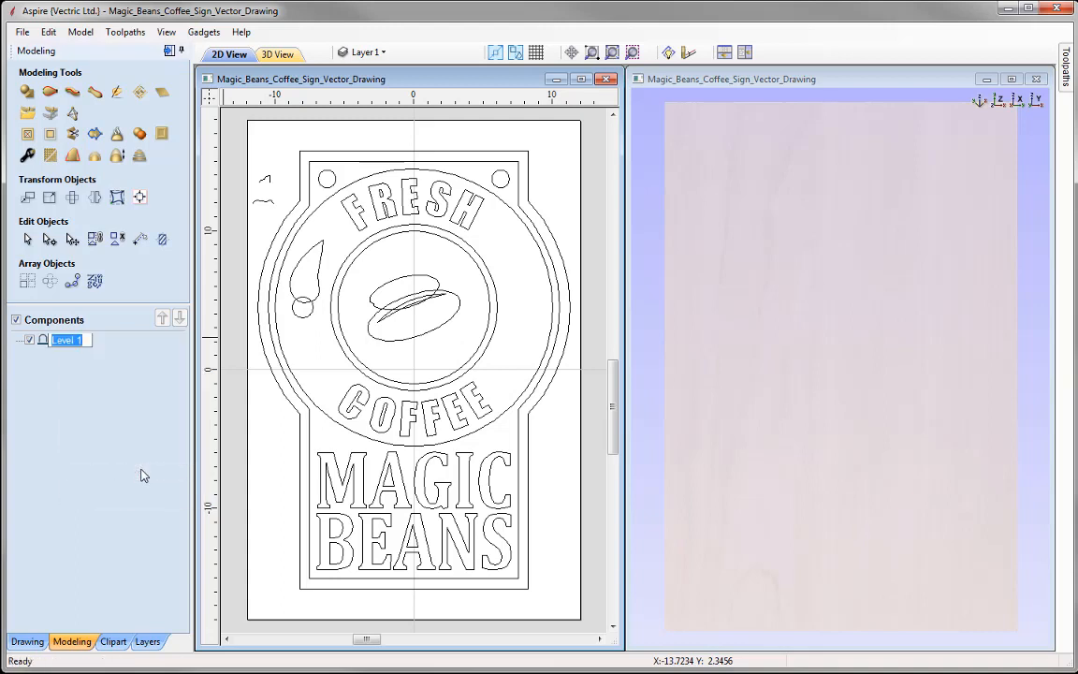
text(Base)
key(Return)
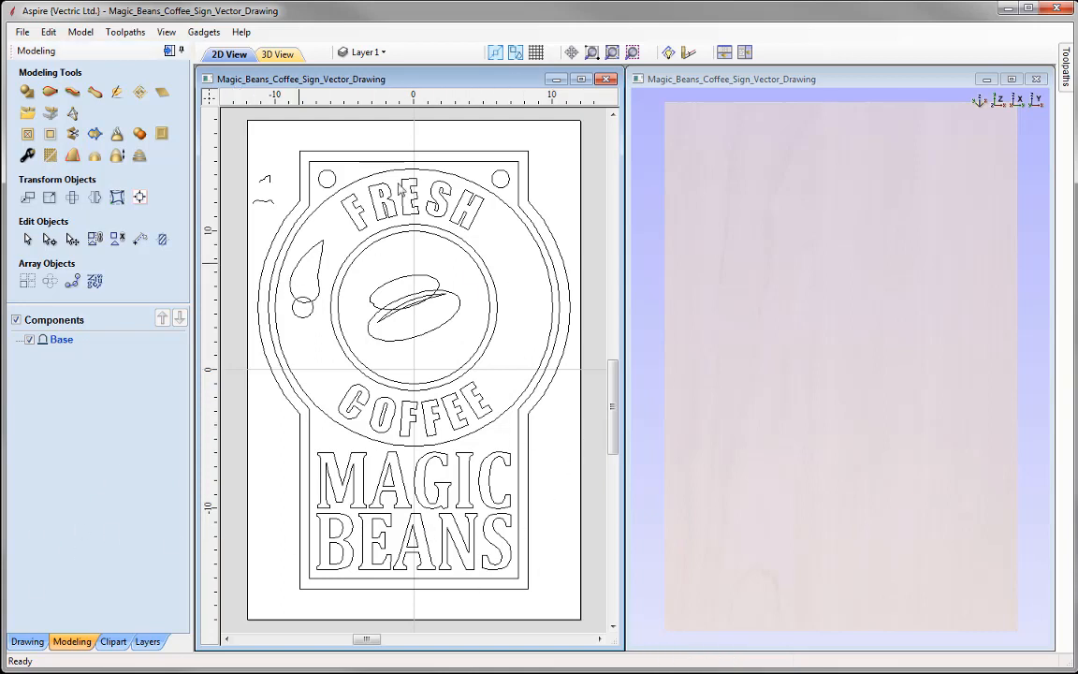
Start a Two Rail Sweep using the sign's outermost outline and the parallel outline just inside it as drive rails.
click(301, 186)
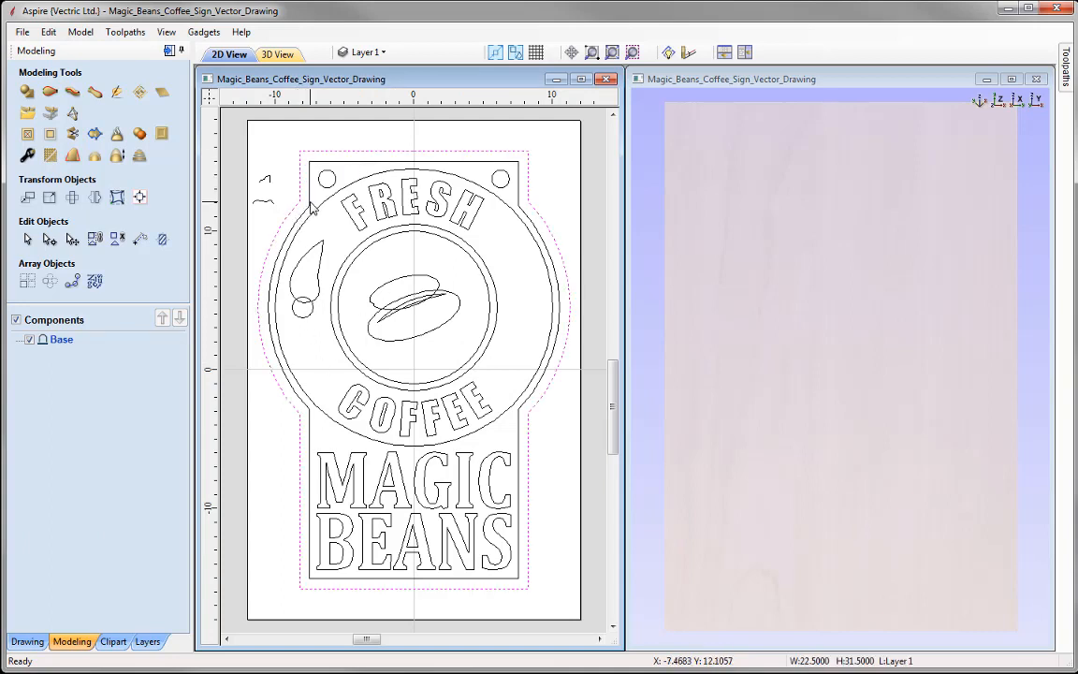
shift+click(312, 206)
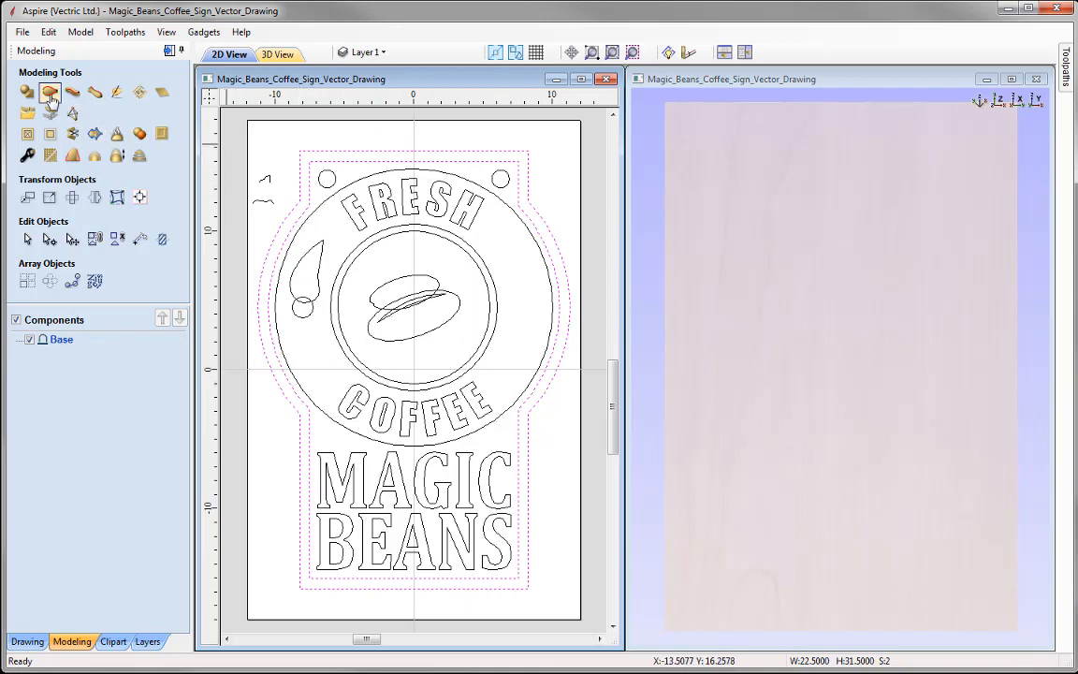
click(50, 92)
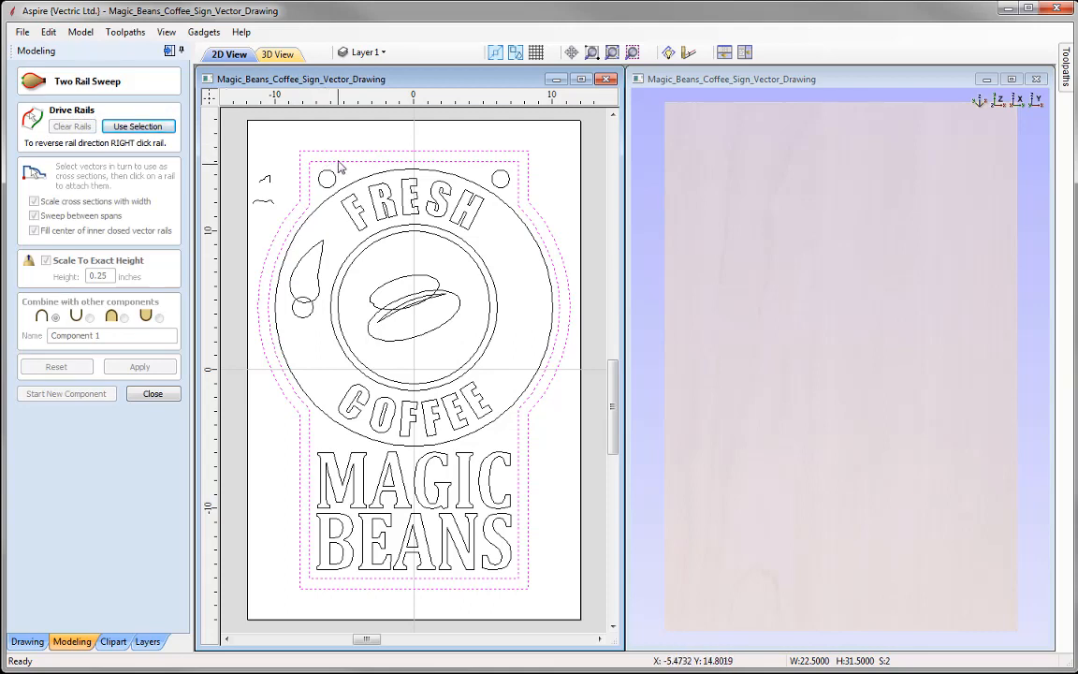
click(137, 127)
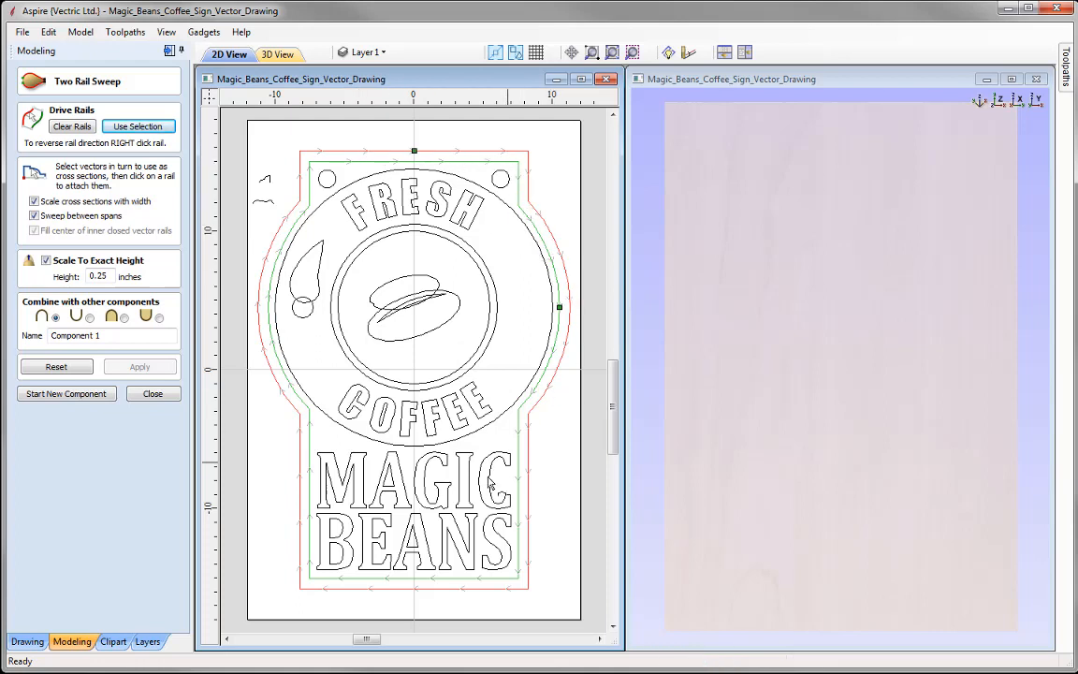
Attach the upper of the two small profile vectors beside the sign as cross section at the outer rail's top start node.
click(272, 185)
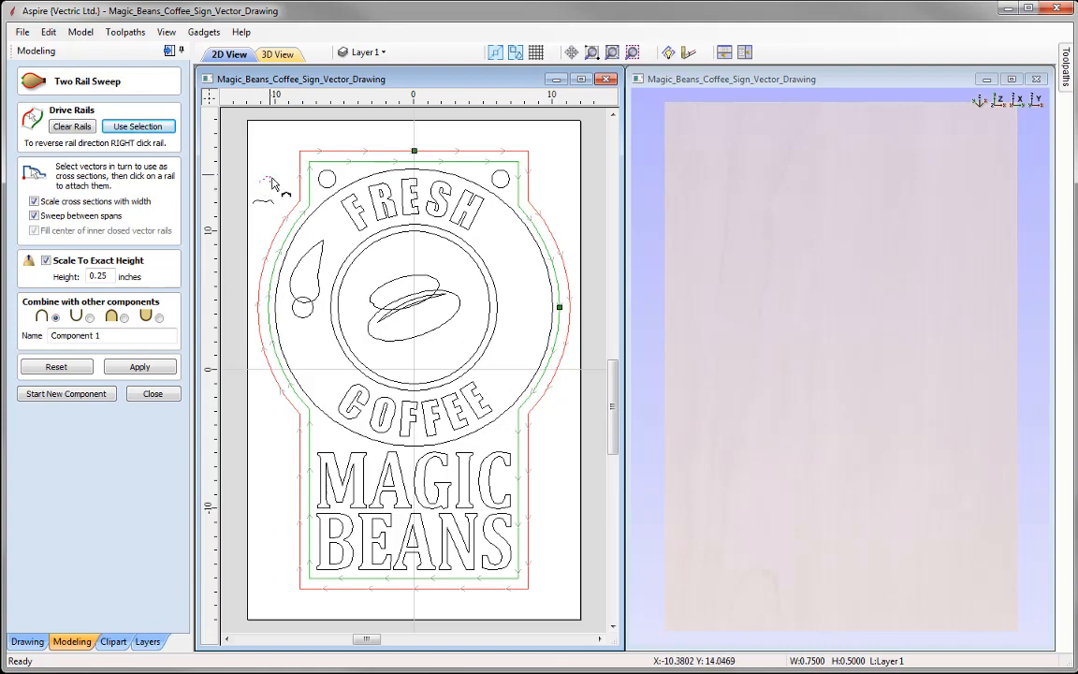
scroll(262, 186, up, 1)
scroll(262, 187, up, 5)
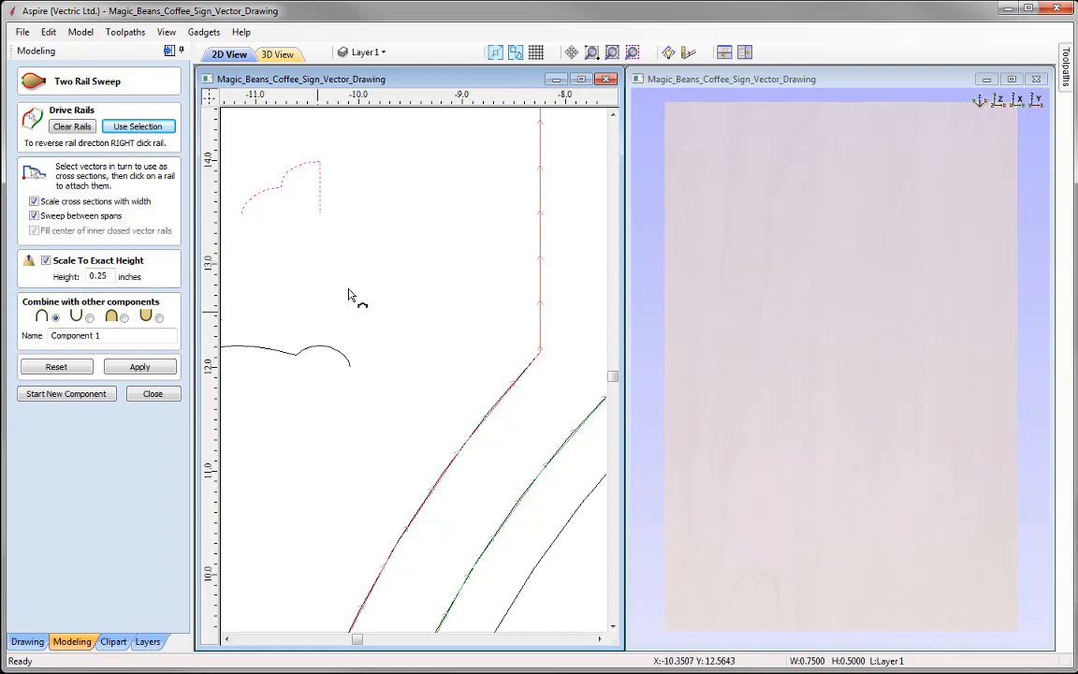
scroll(345, 279, down, 7)
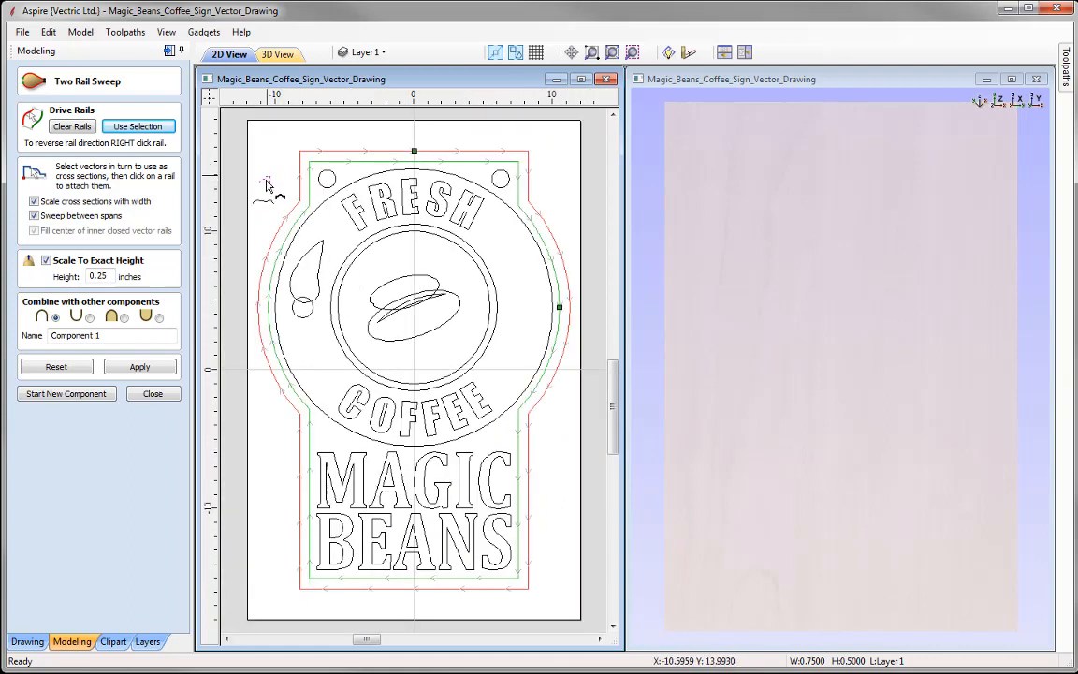
click(413, 152)
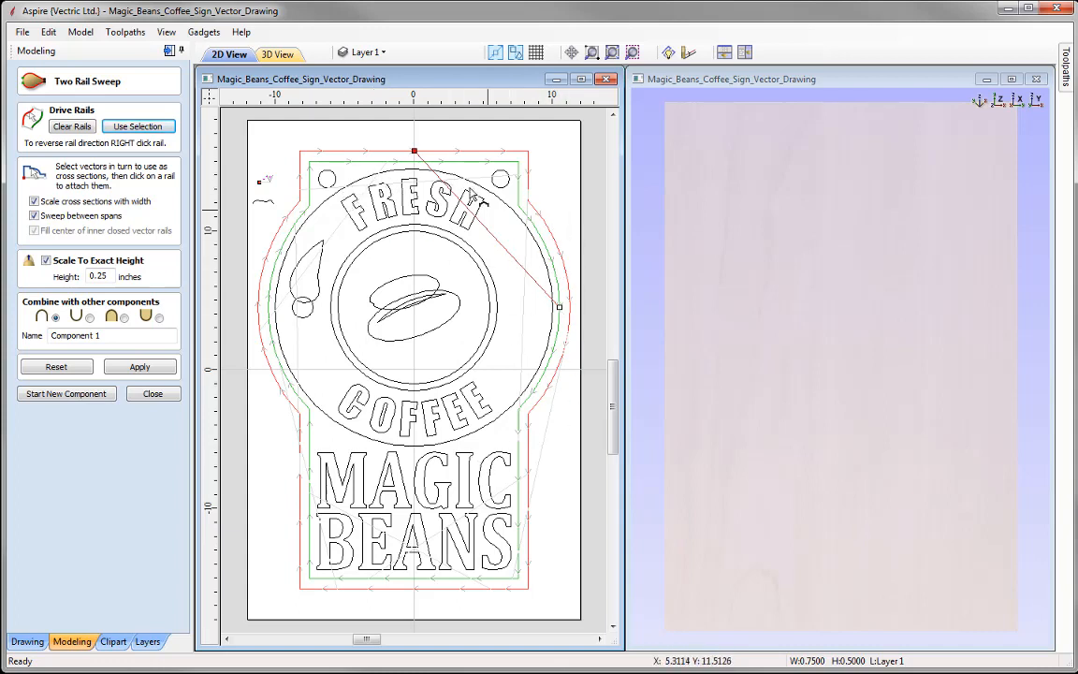
Insert a start point on the inner rail directly below the outer rail's top start node and apply the sweep.
click(415, 152)
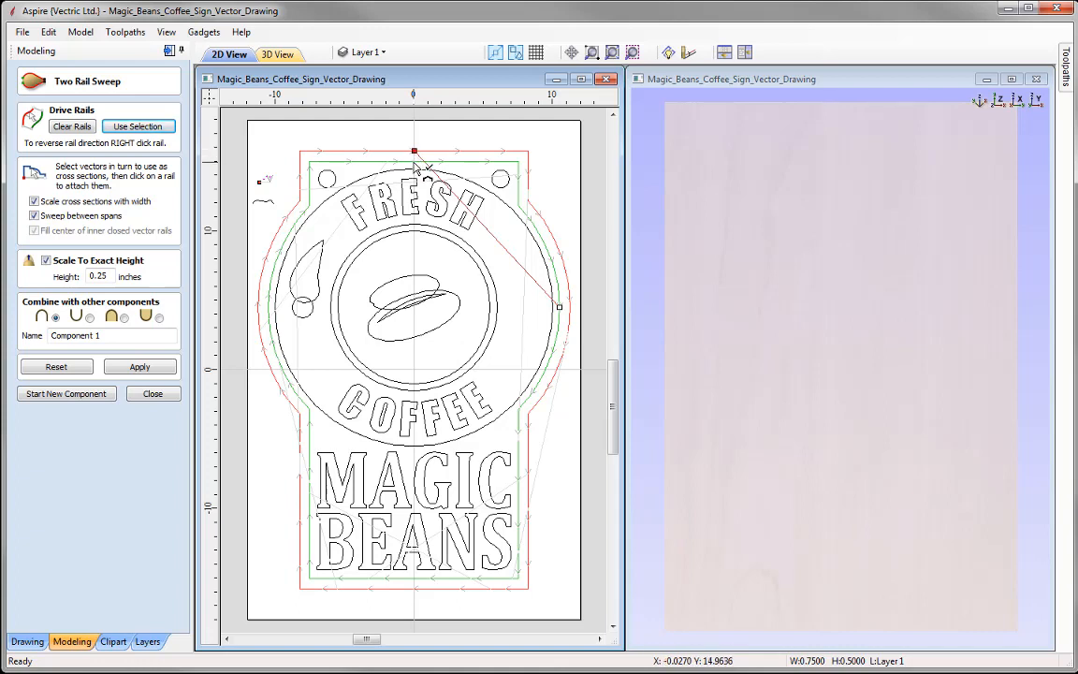
right_click(414, 166)
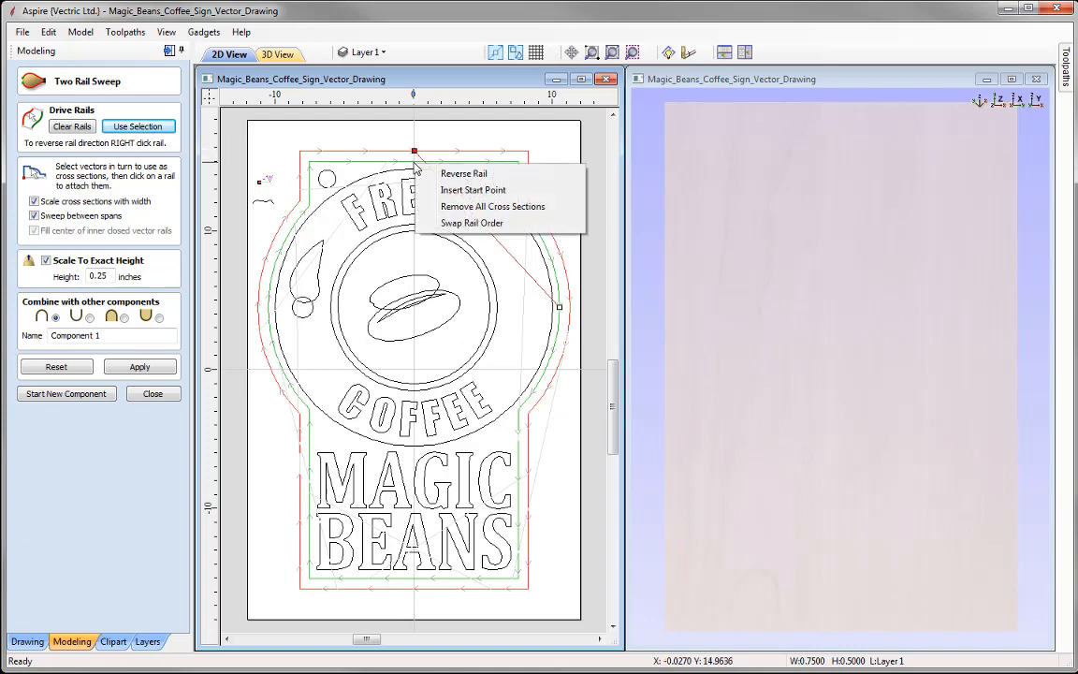
click(505, 190)
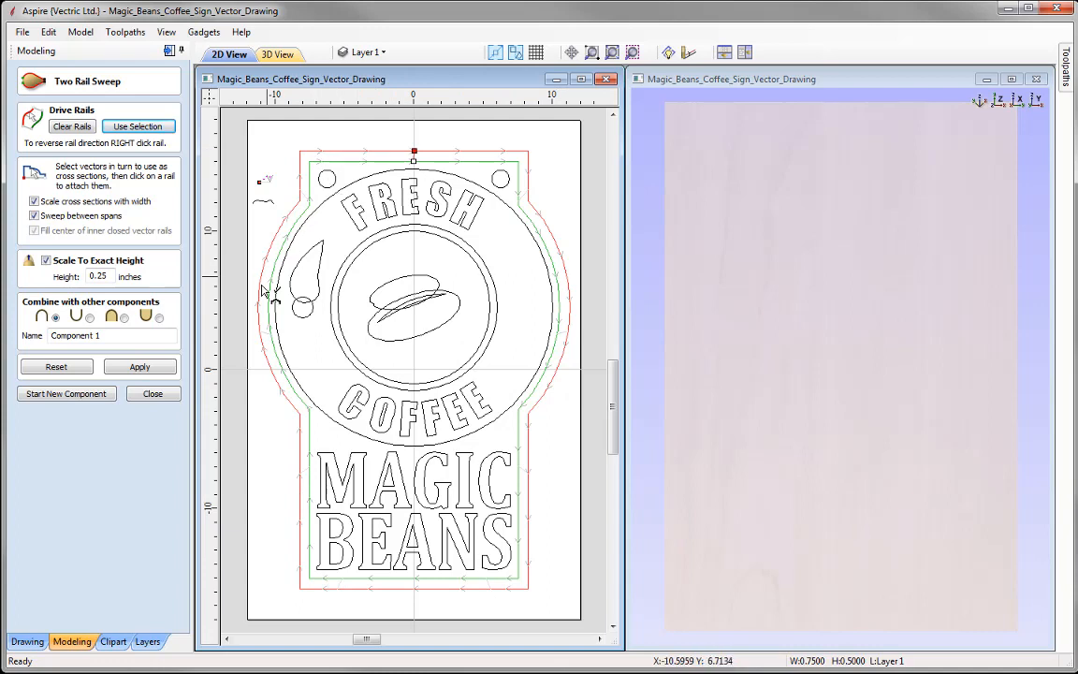
click(156, 370)
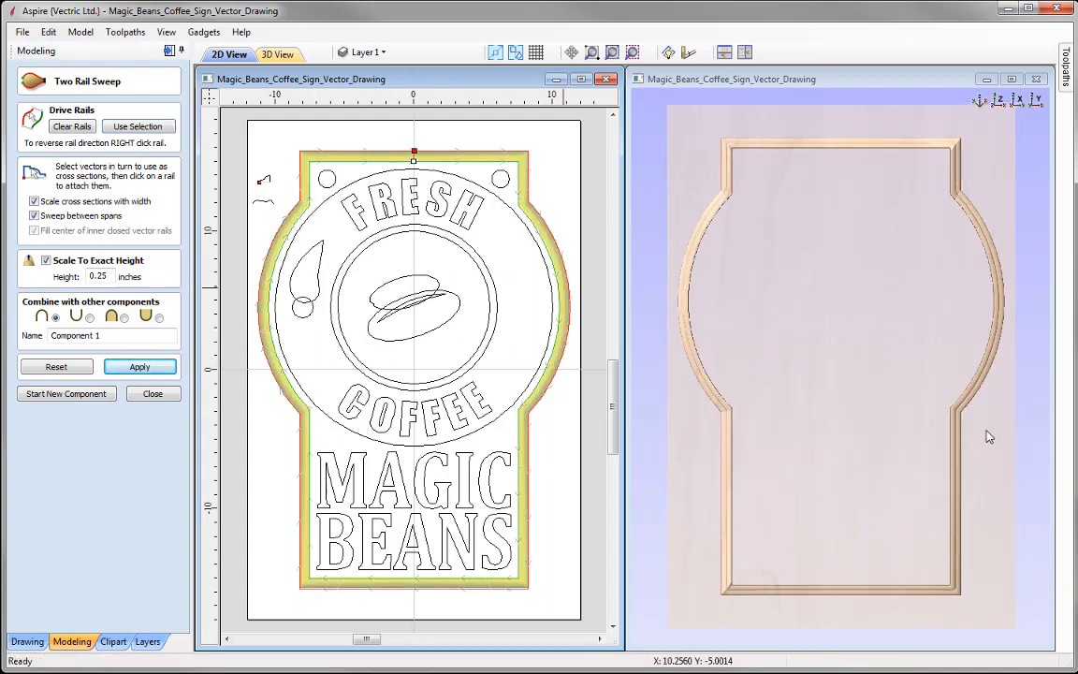
Add the border's cross section to all rail nodes, reapply the sweep and inspect the border's corners in 3D.
scroll(847, 366, up, 6)
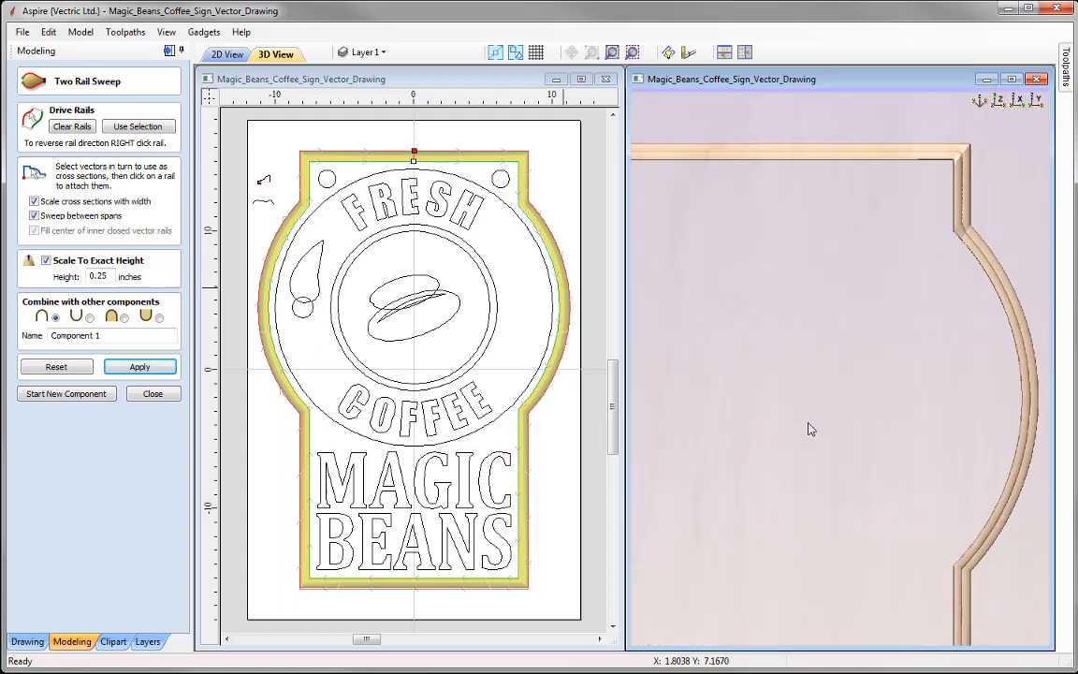
scroll(810, 429, down, 2)
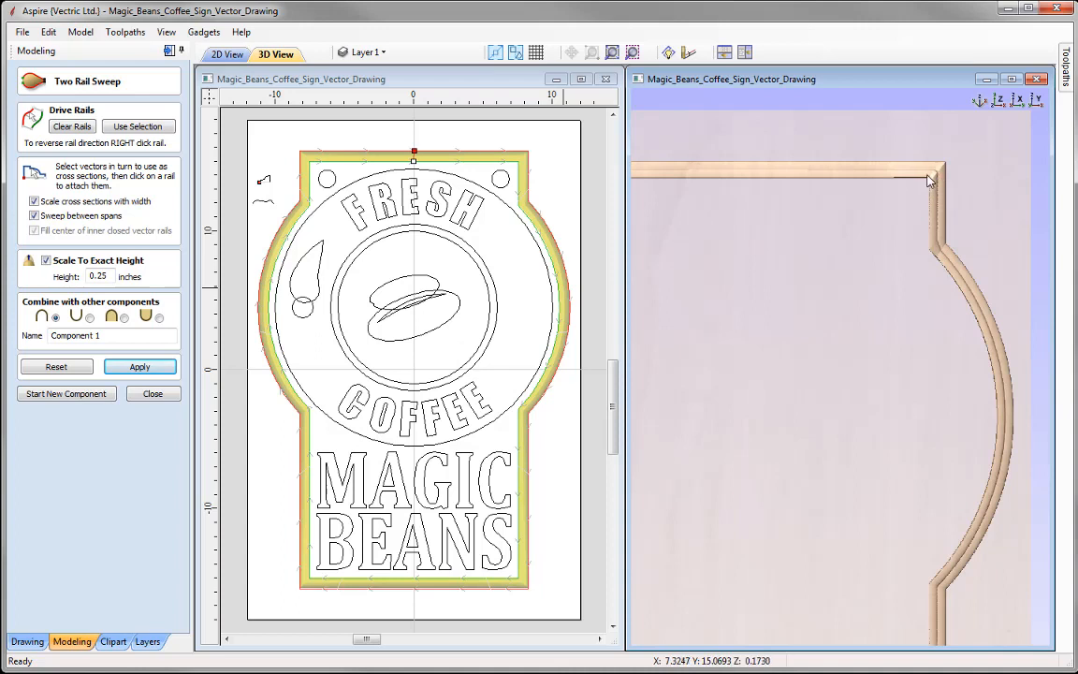
click(263, 180)
click(265, 182)
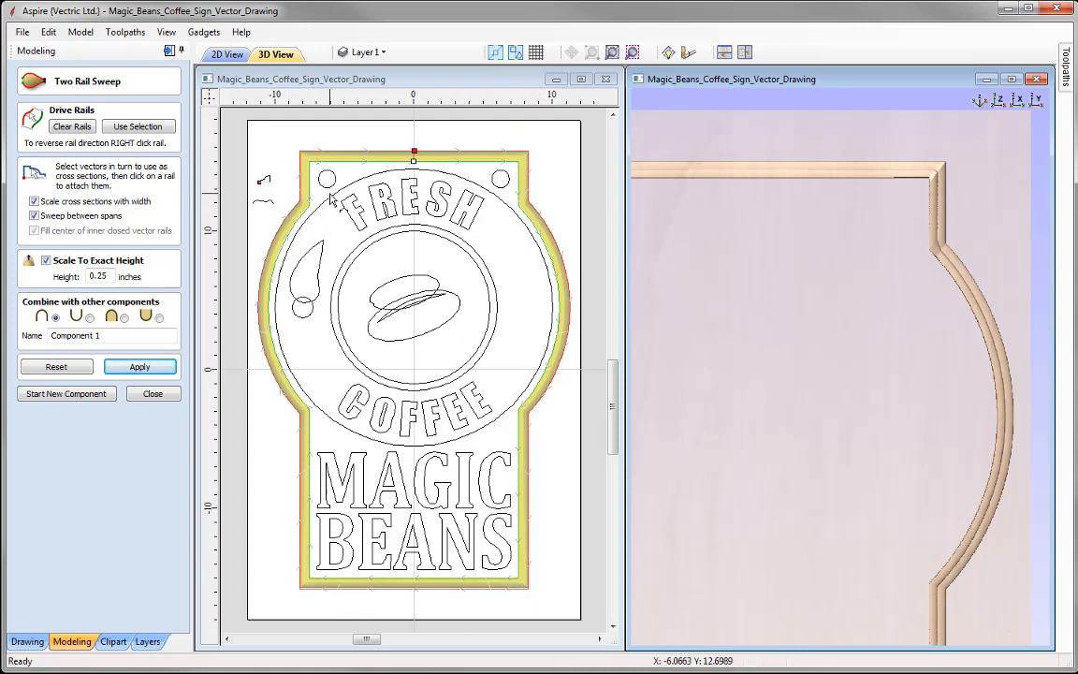
right_click(414, 154)
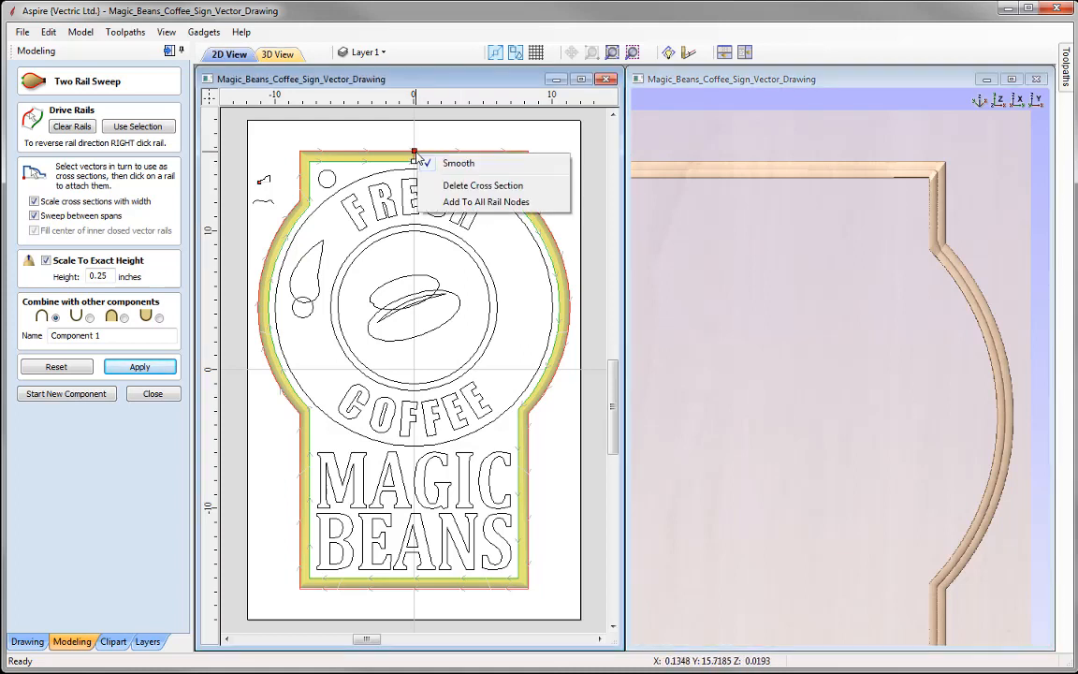
click(523, 202)
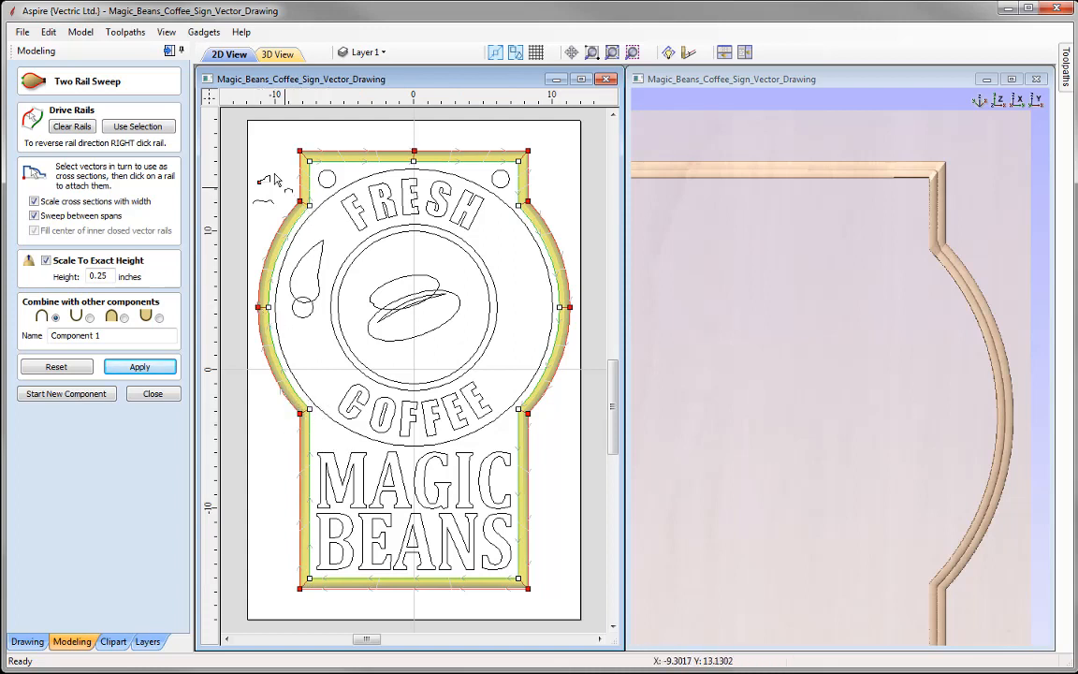
click(155, 367)
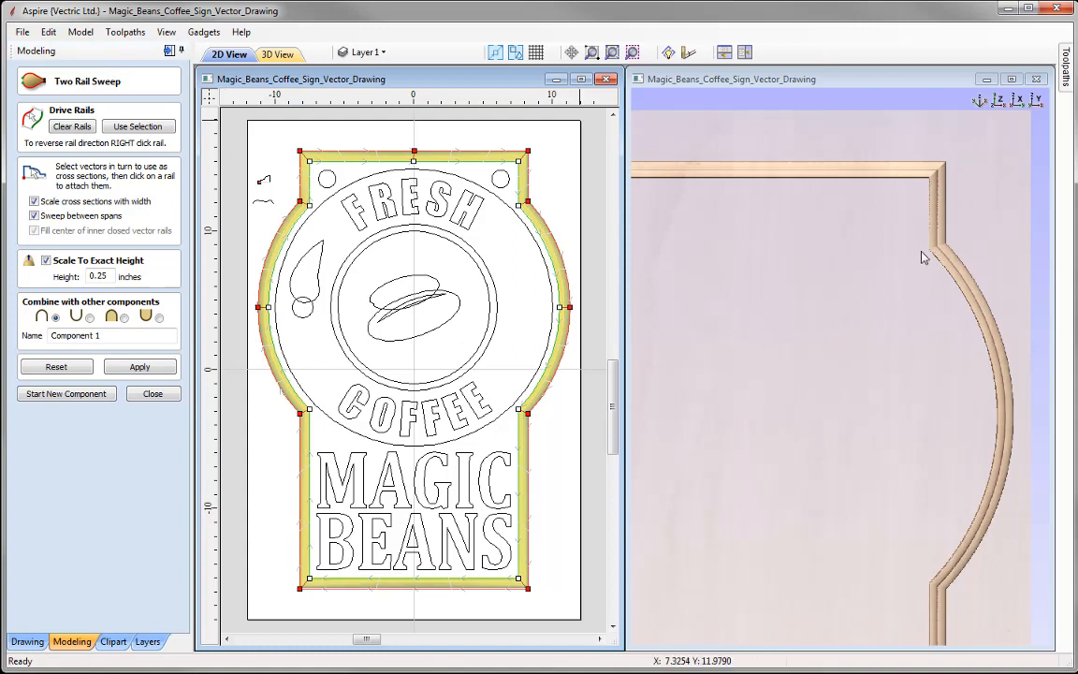
click(884, 530)
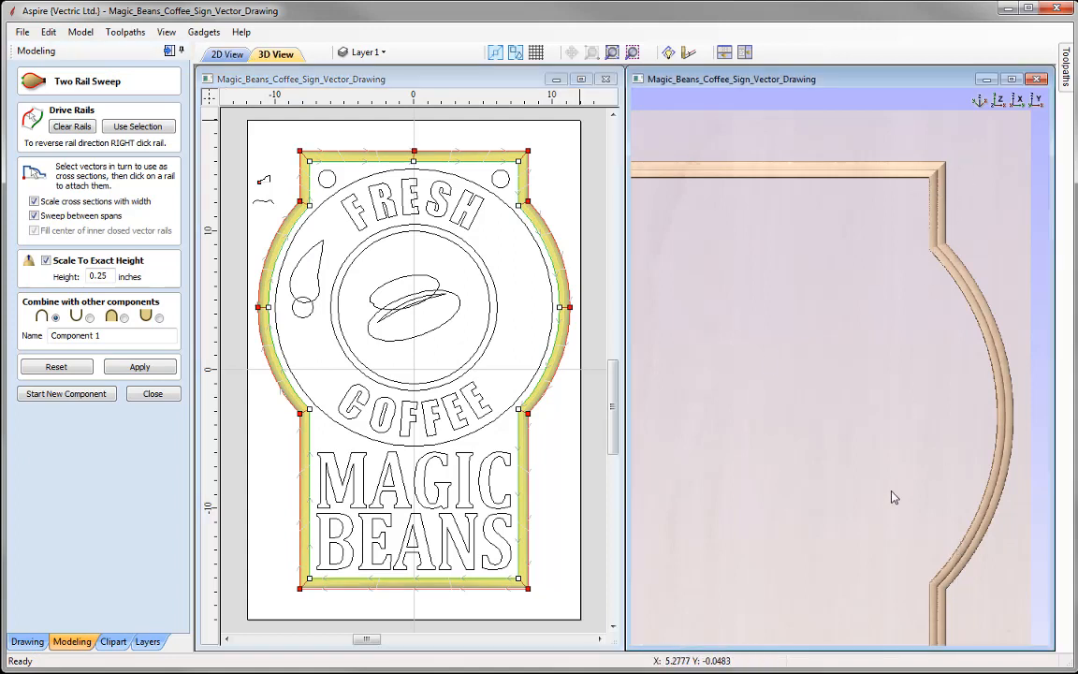
drag(892, 496, 801, 334)
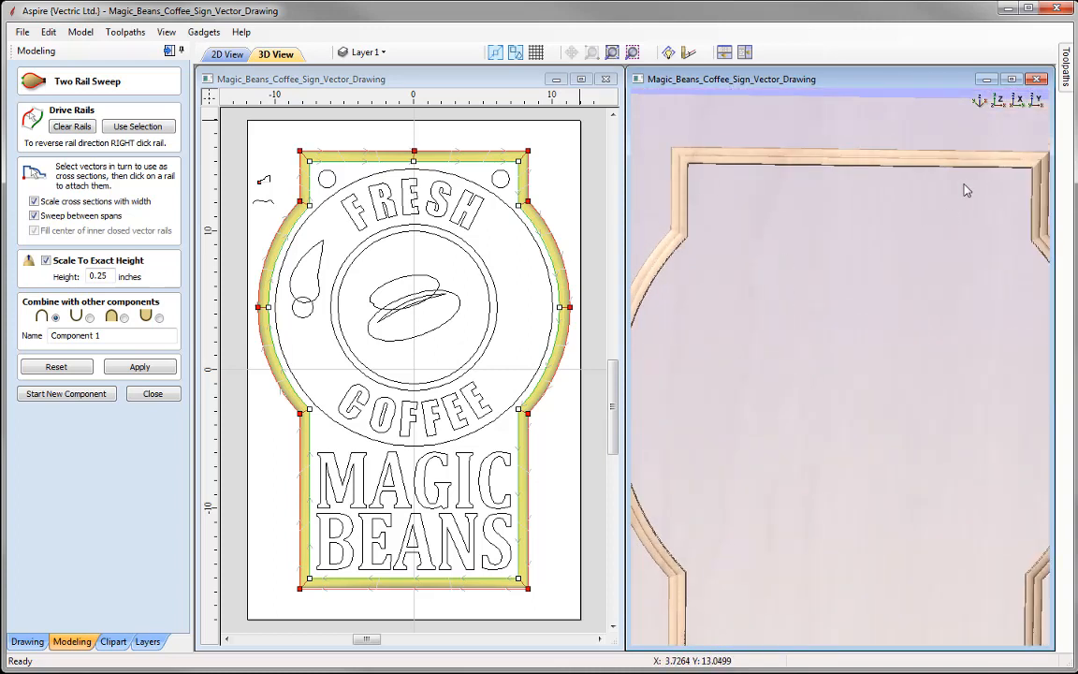
Turn off scaling cross sections with width, keep the center fill on, name the sweep Base, and reapply it to fill the sign's interior.
click(999, 100)
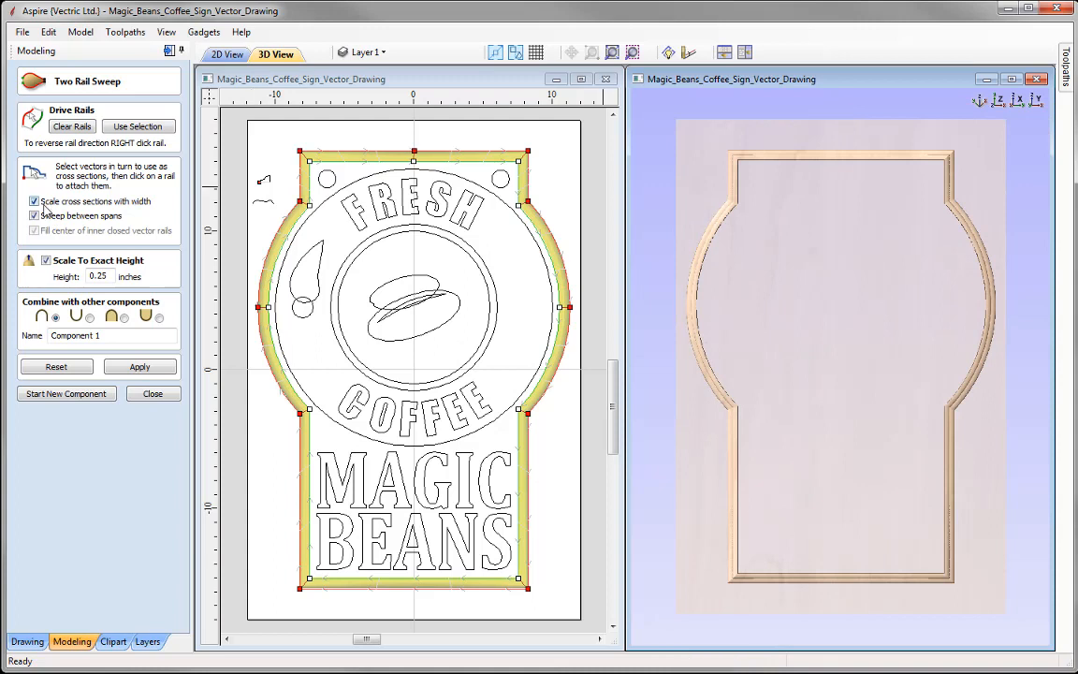
click(52, 206)
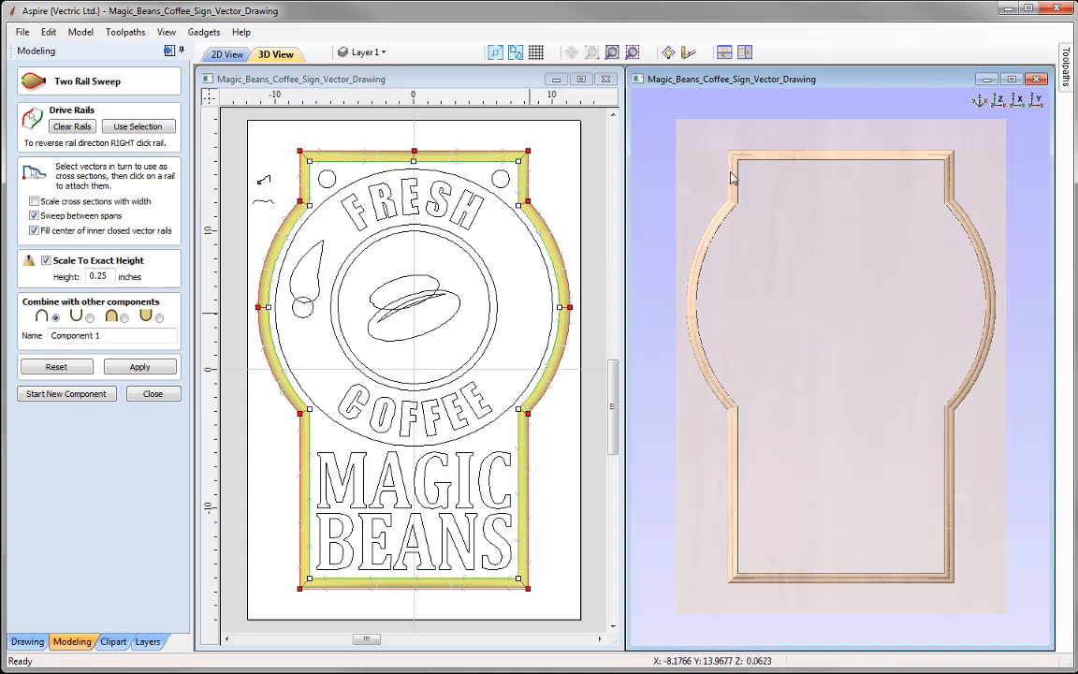
double_click(121, 337)
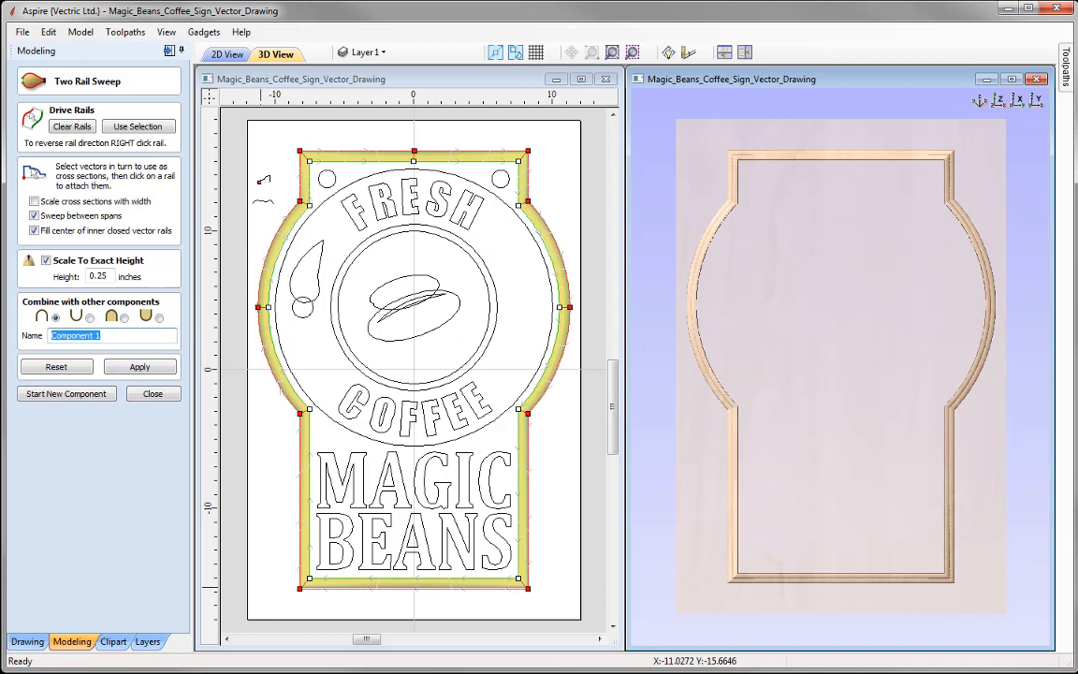
text(Base)
click(145, 366)
drag(681, 450, 808, 380)
click(1000, 102)
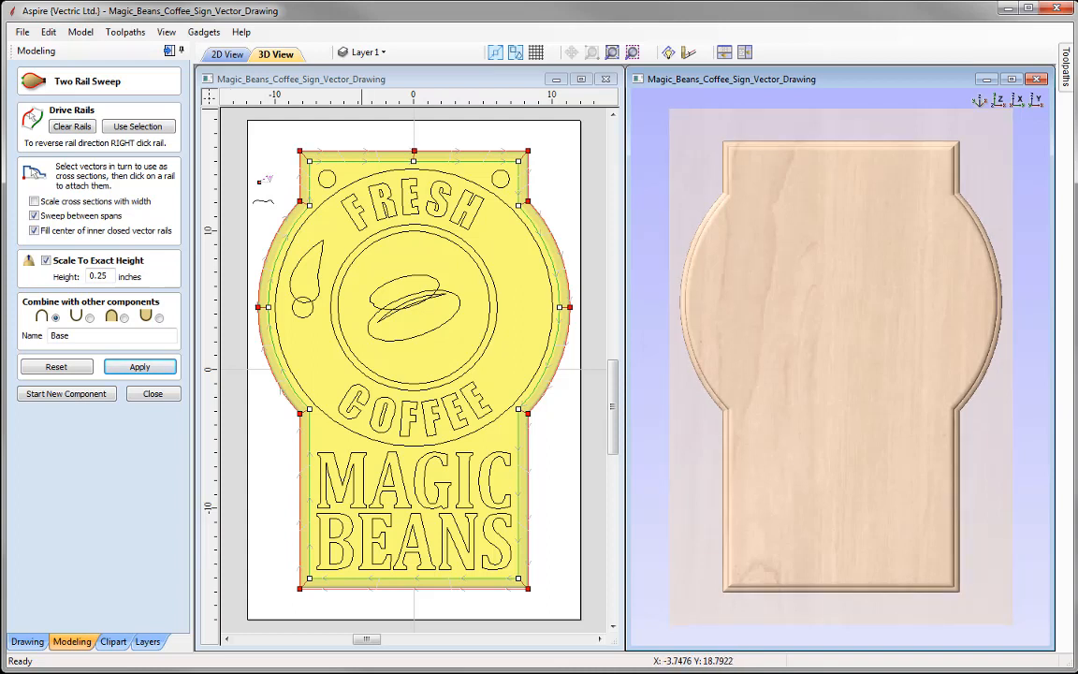
Turn off Scale To Exact Height, reapply the Base sweep with the profile's own height, and finish the Two Rail Sweep.
click(46, 261)
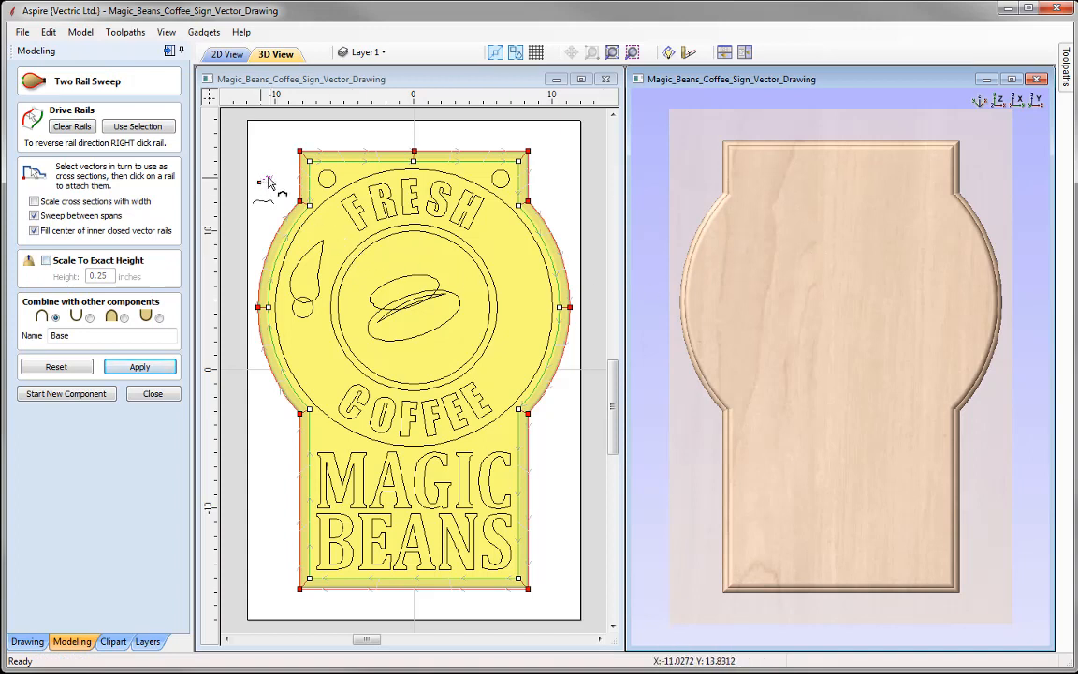
click(139, 367)
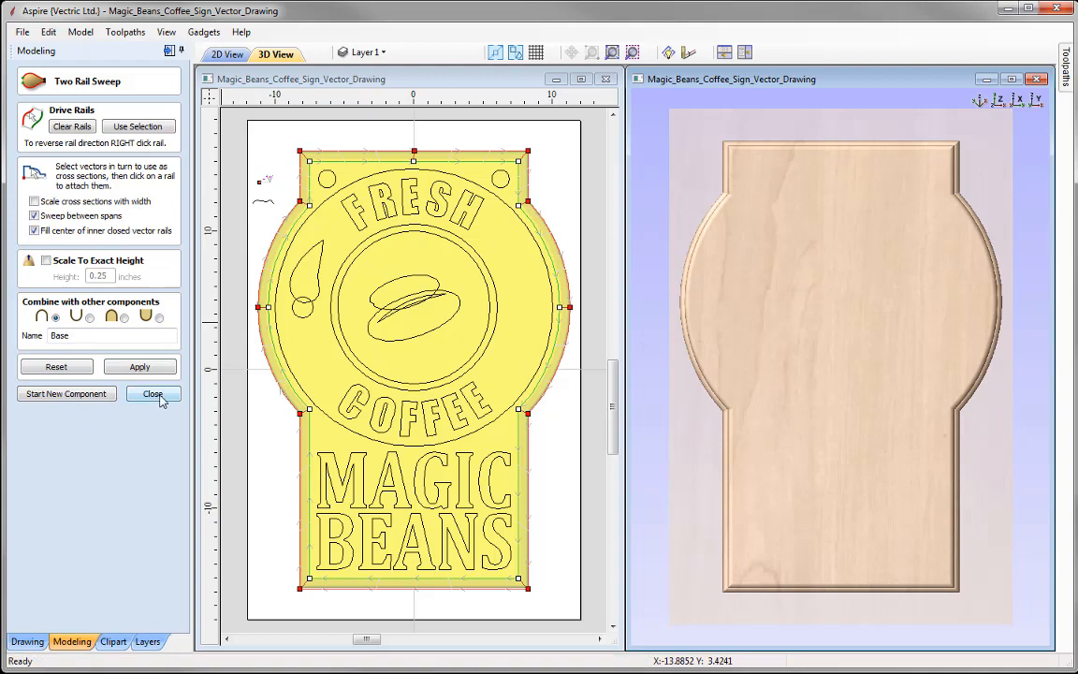
click(153, 393)
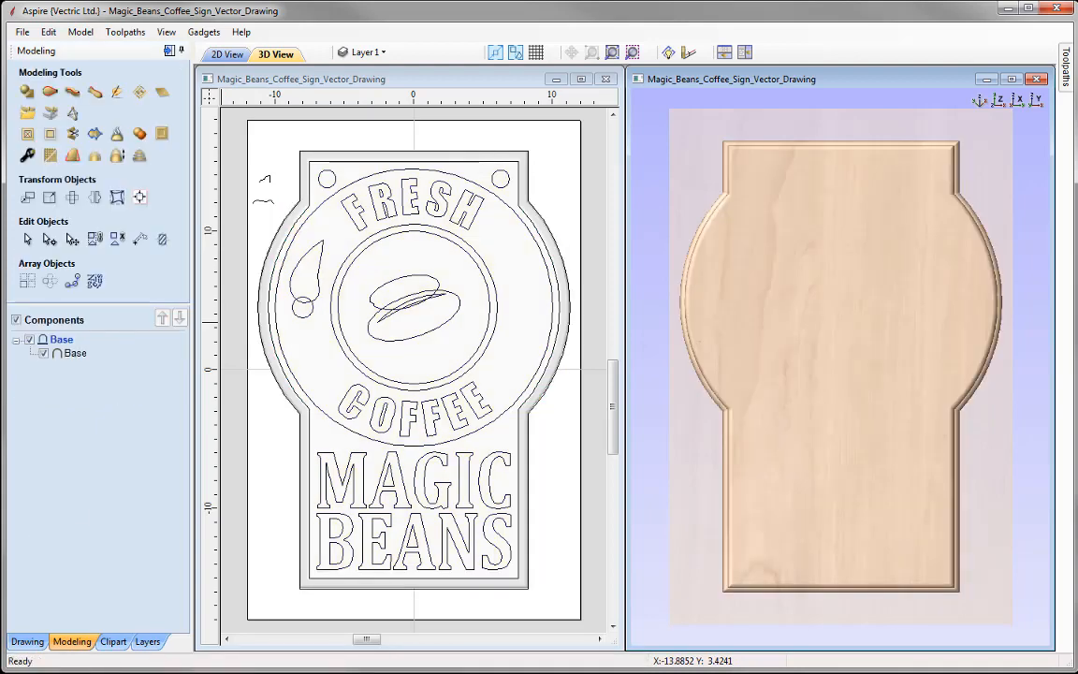
Create a 60° angular shape limited to 0.5 inches between the large lettering circle and the outer of the two central circles.
click(224, 464)
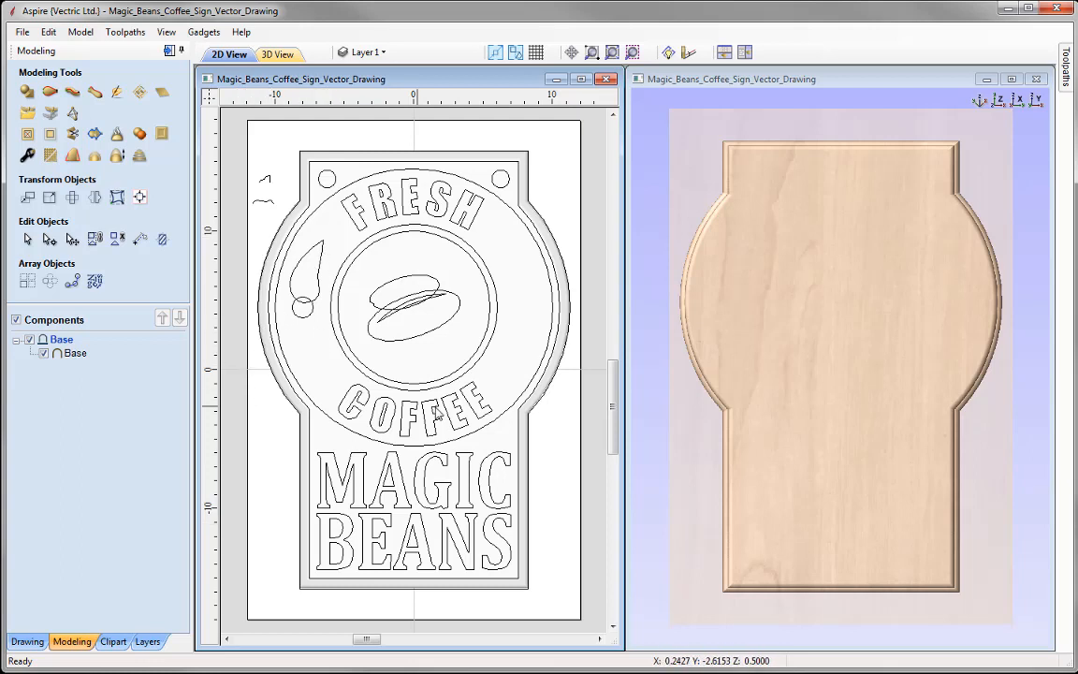
click(312, 225)
click(343, 264)
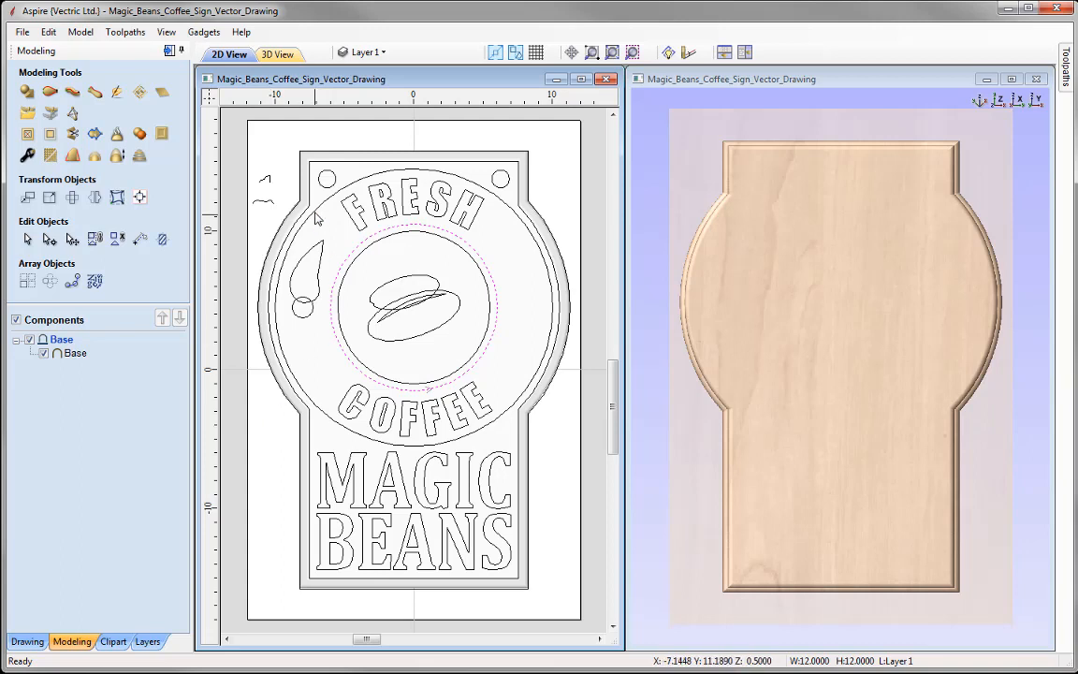
click(277, 319)
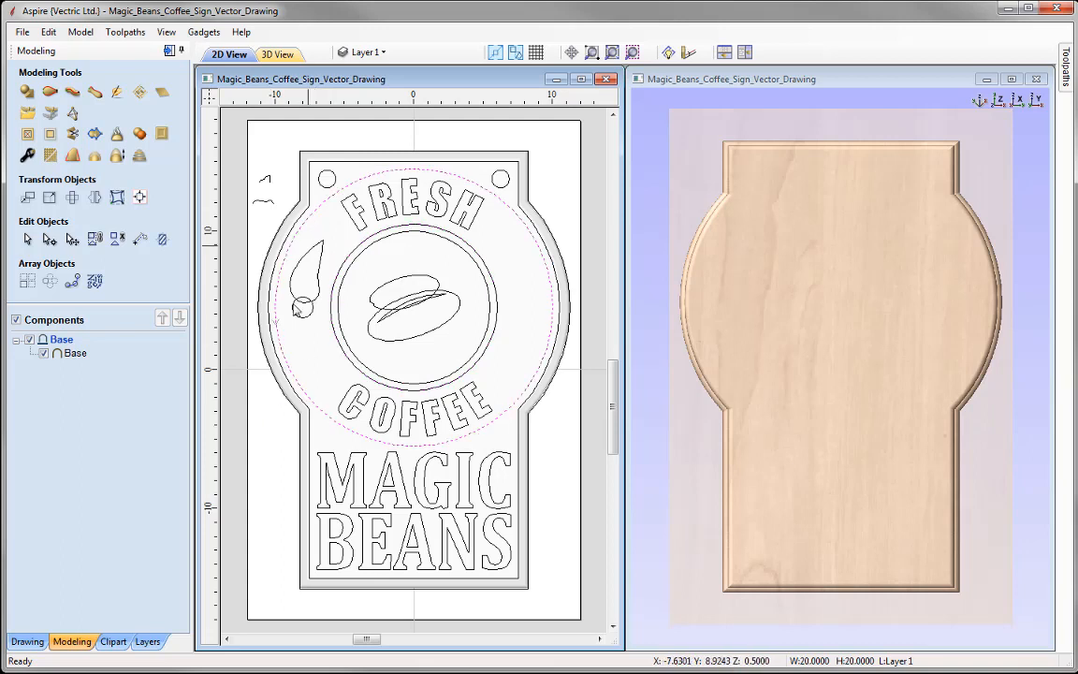
shift+click(345, 270)
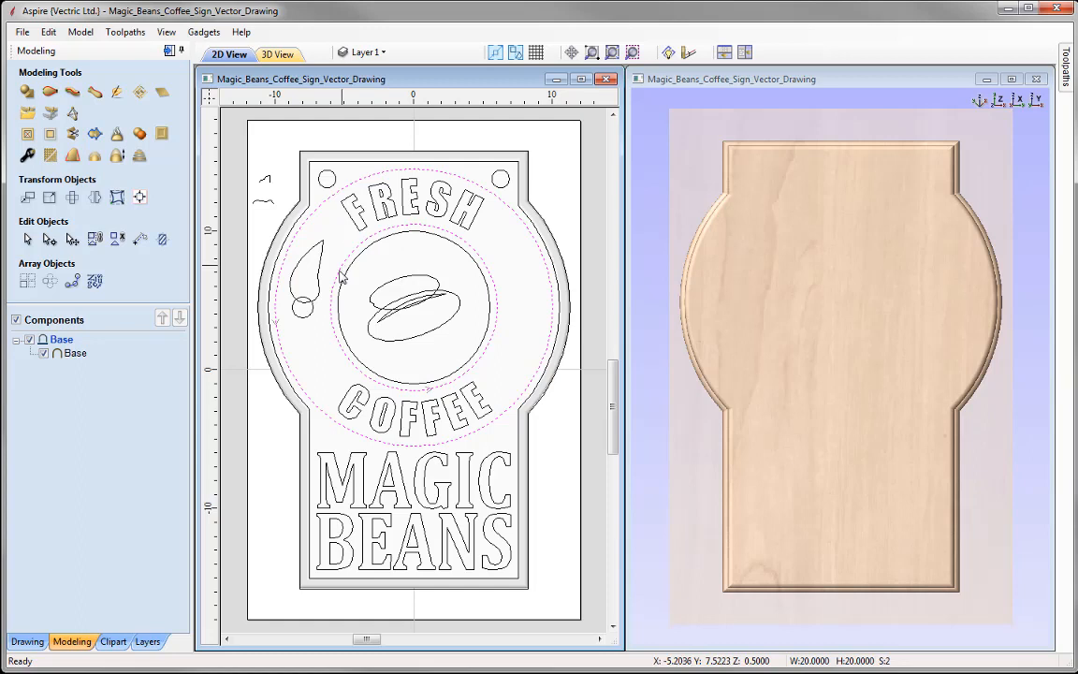
click(28, 94)
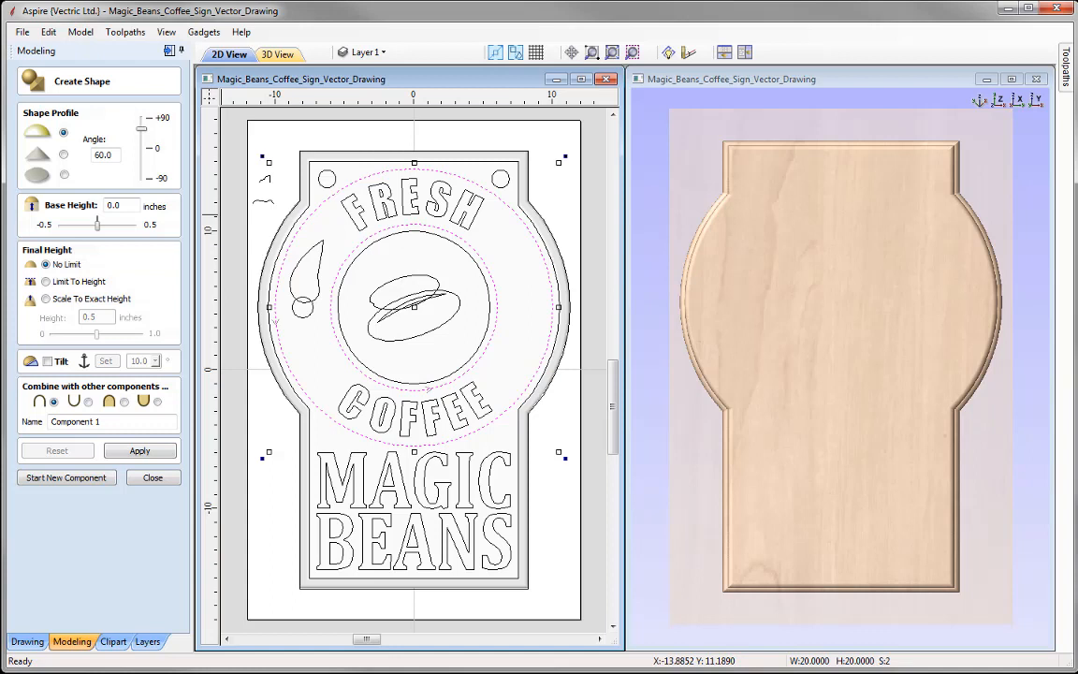
click(64, 155)
drag(118, 159, 88, 158)
click(66, 284)
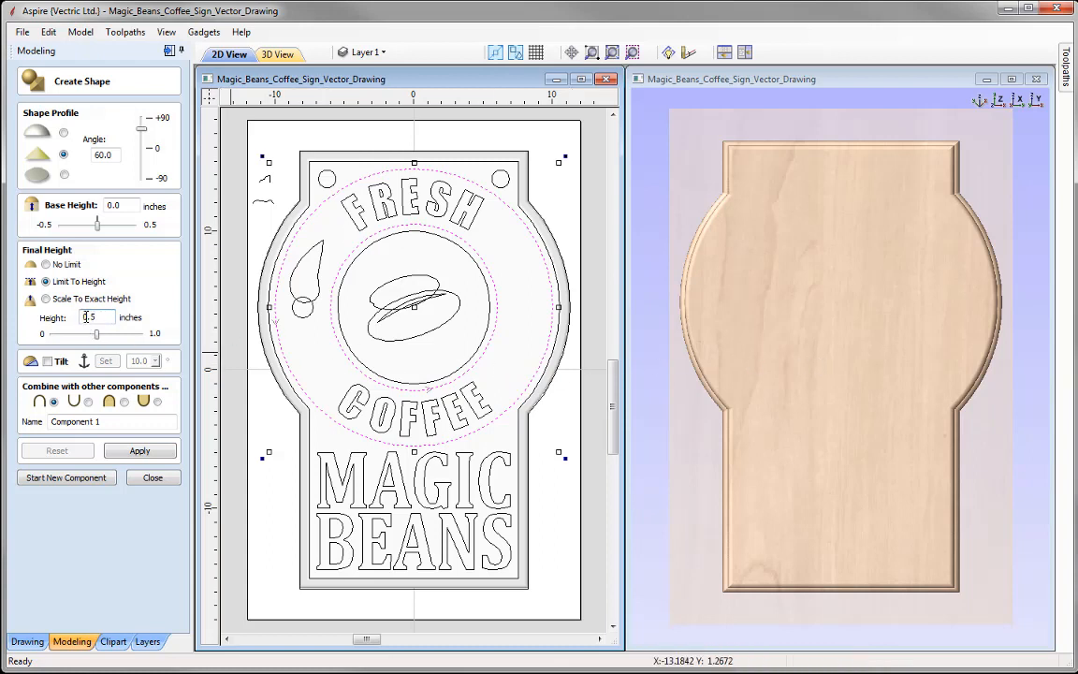
click(143, 451)
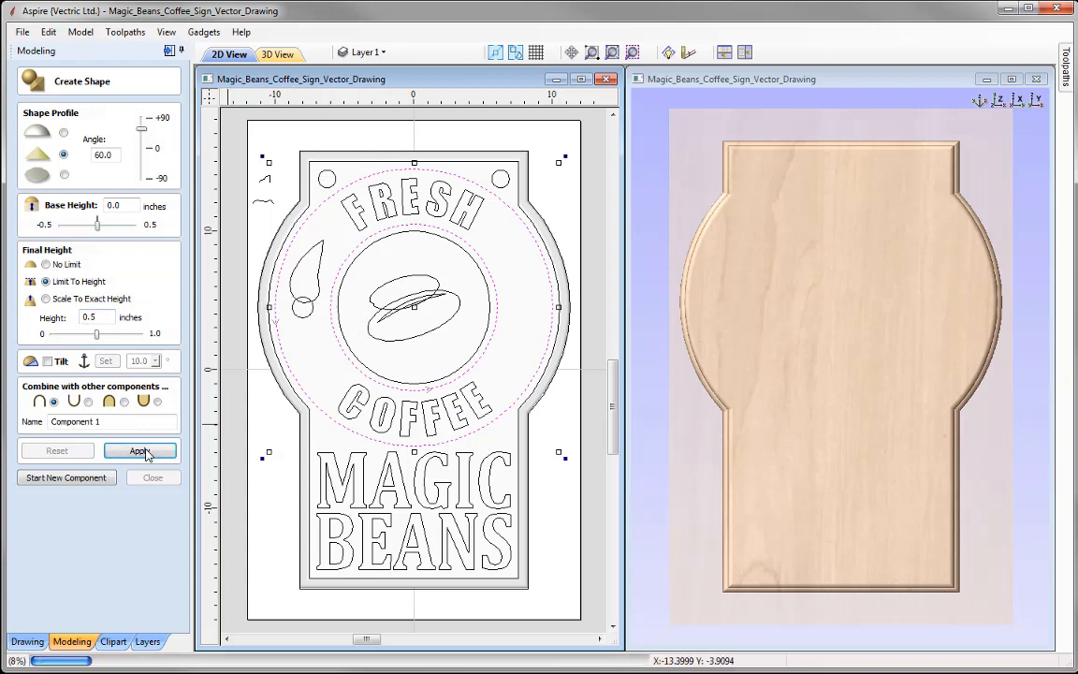
drag(859, 482, 765, 341)
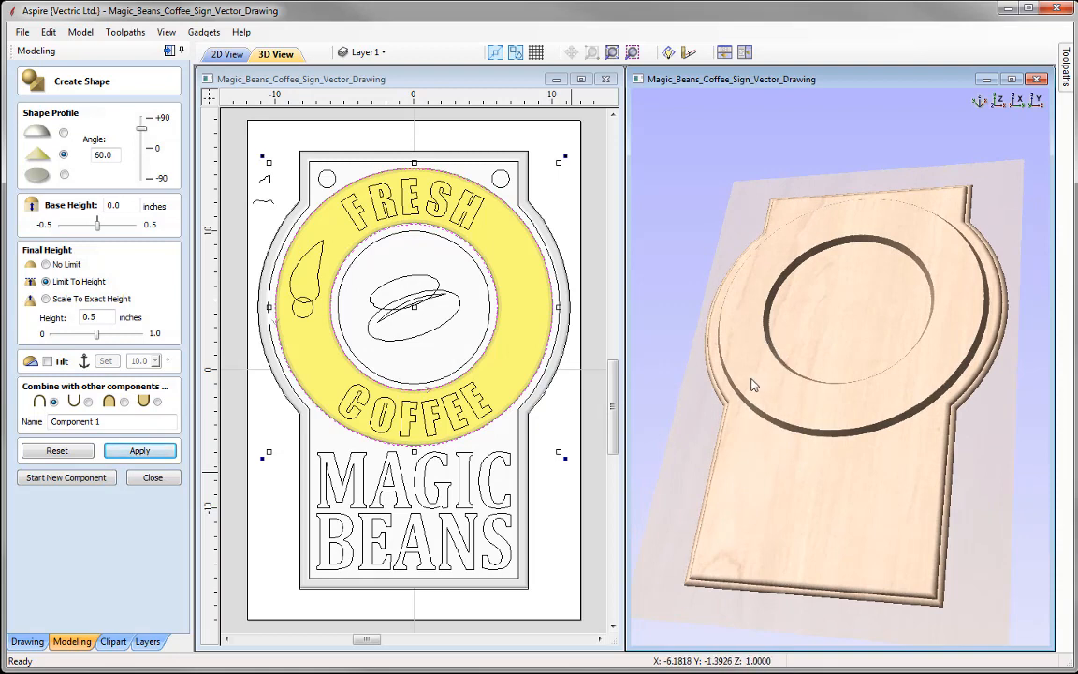
drag(842, 471, 889, 421)
Change the ring shape to subtract from the model, name it Recess, and start a new component.
click(88, 401)
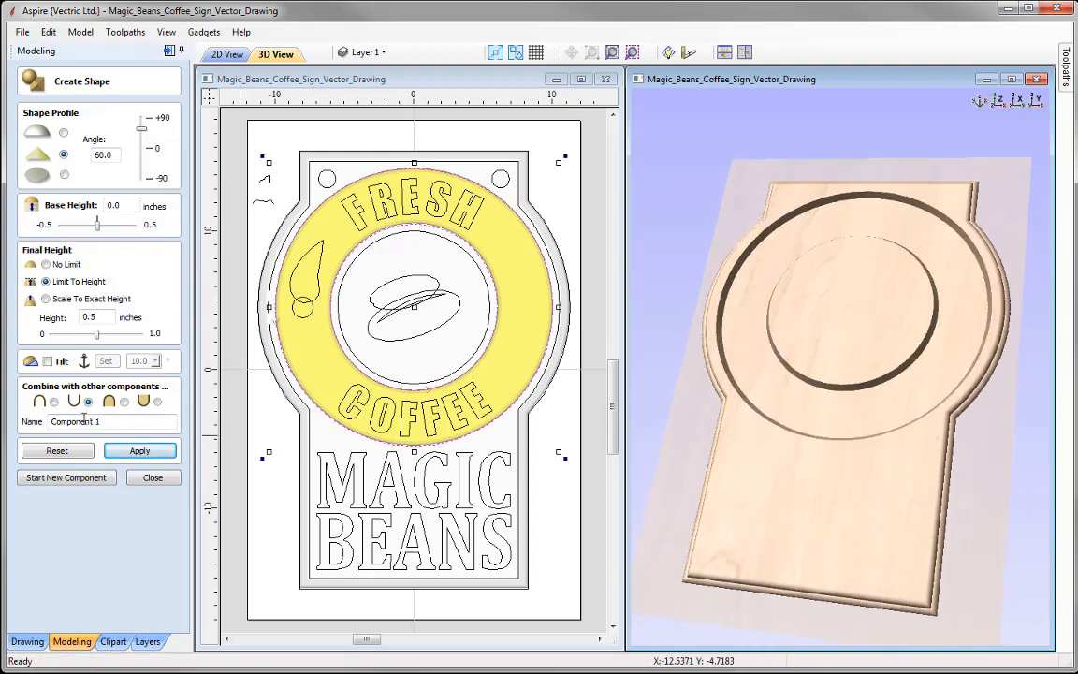
drag(795, 440, 861, 496)
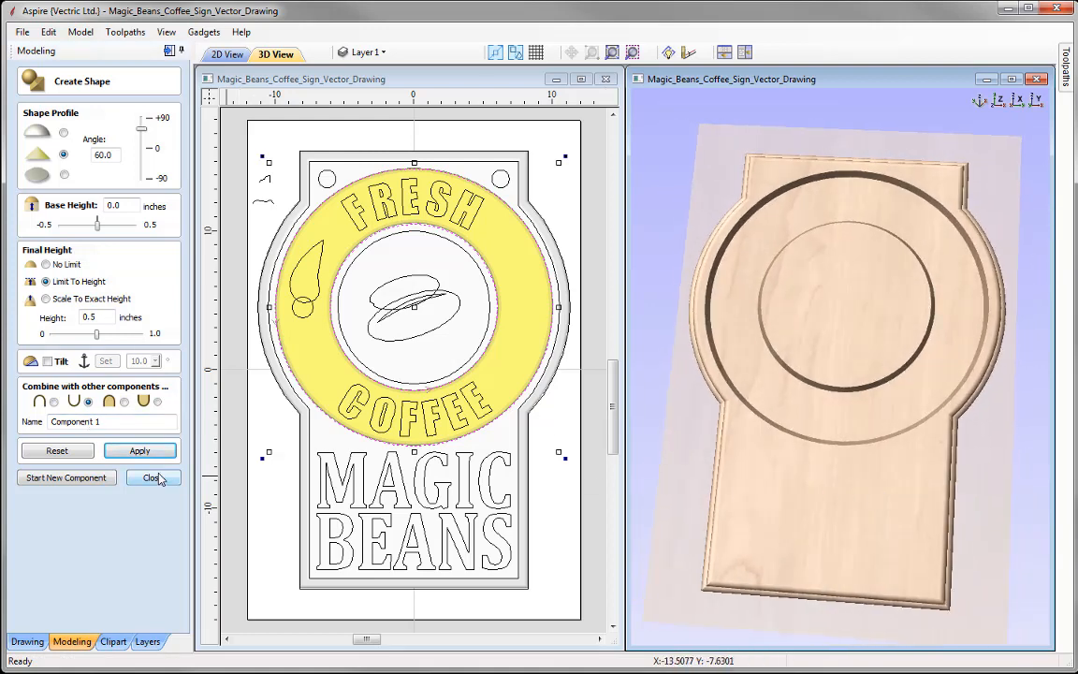
click(125, 423)
drag(125, 423, 51, 422)
text(Recess)
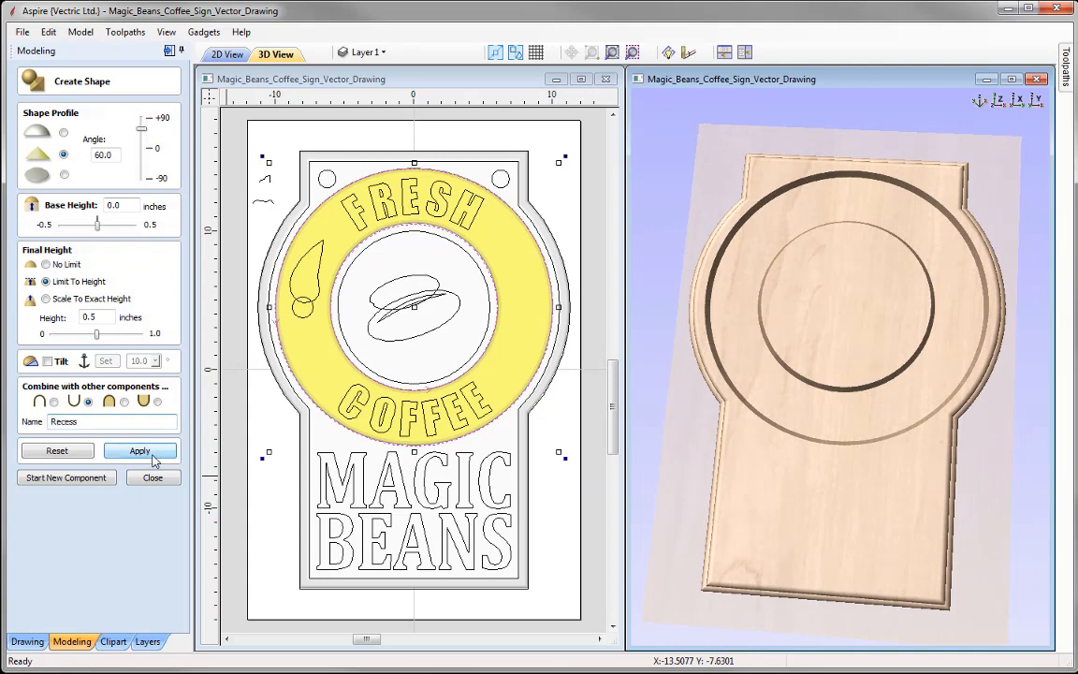
click(95, 481)
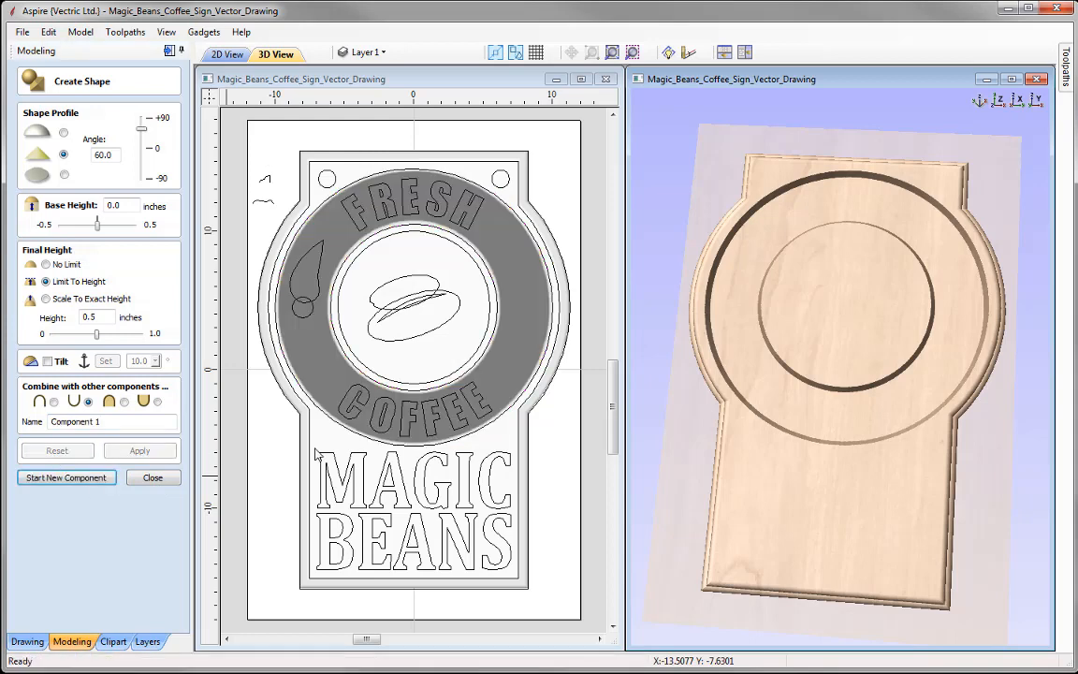
Create a subtracted 45° round shape limited to 0.5 inches from the inner central circle, named Dish, and finish shape creation.
click(430, 386)
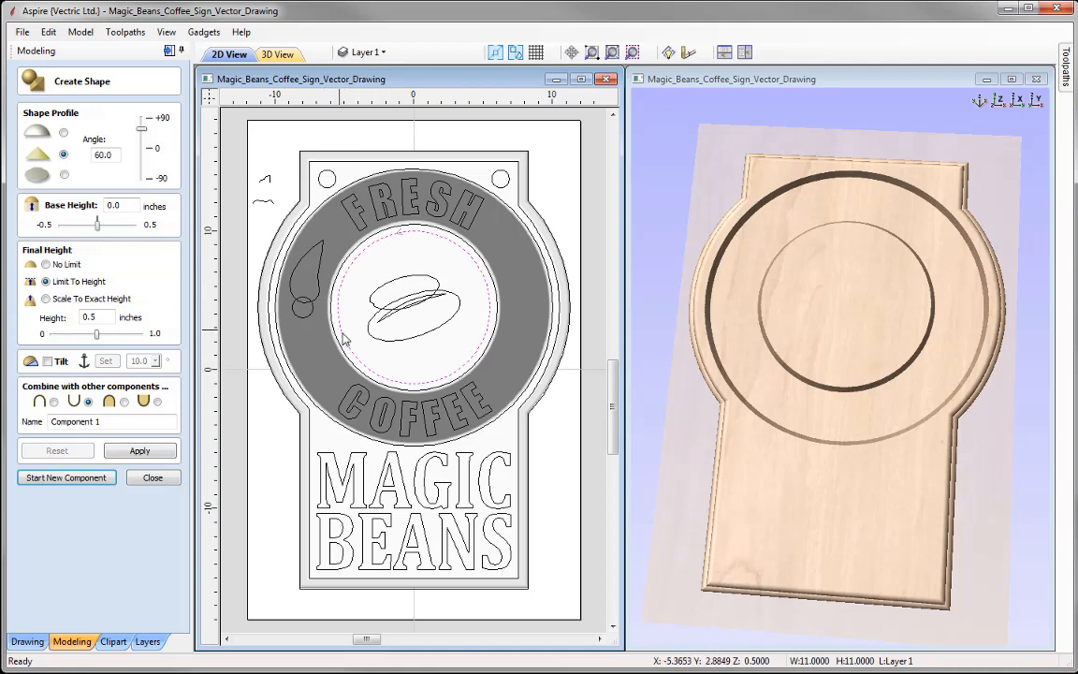
click(63, 132)
drag(113, 155, 84, 155)
text(45)
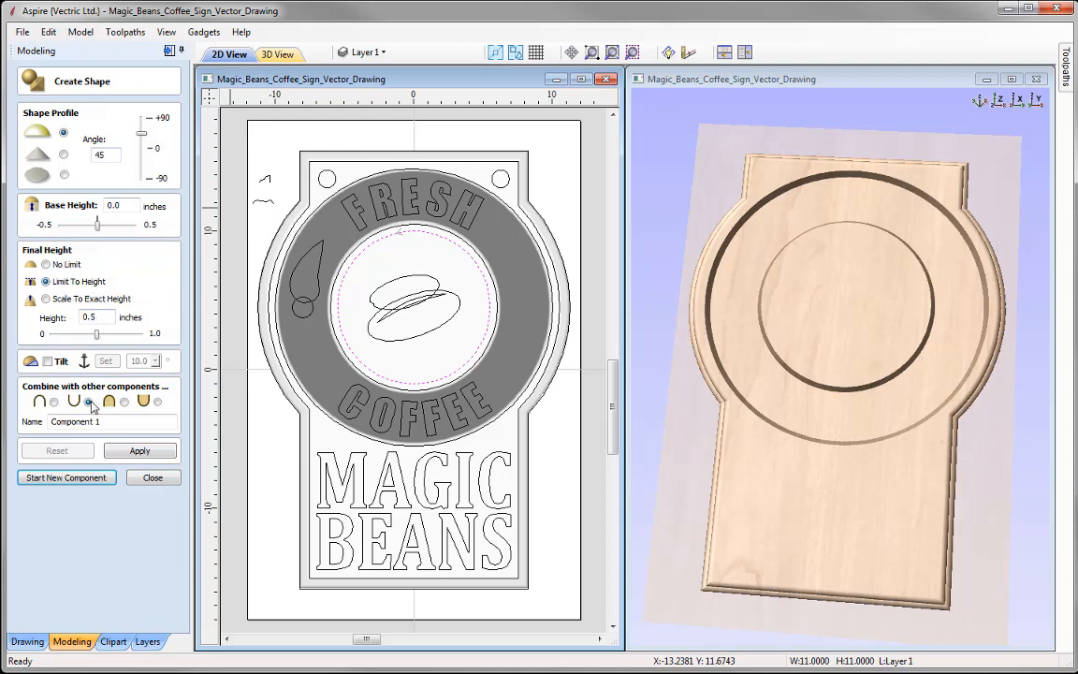
drag(100, 421, 28, 421)
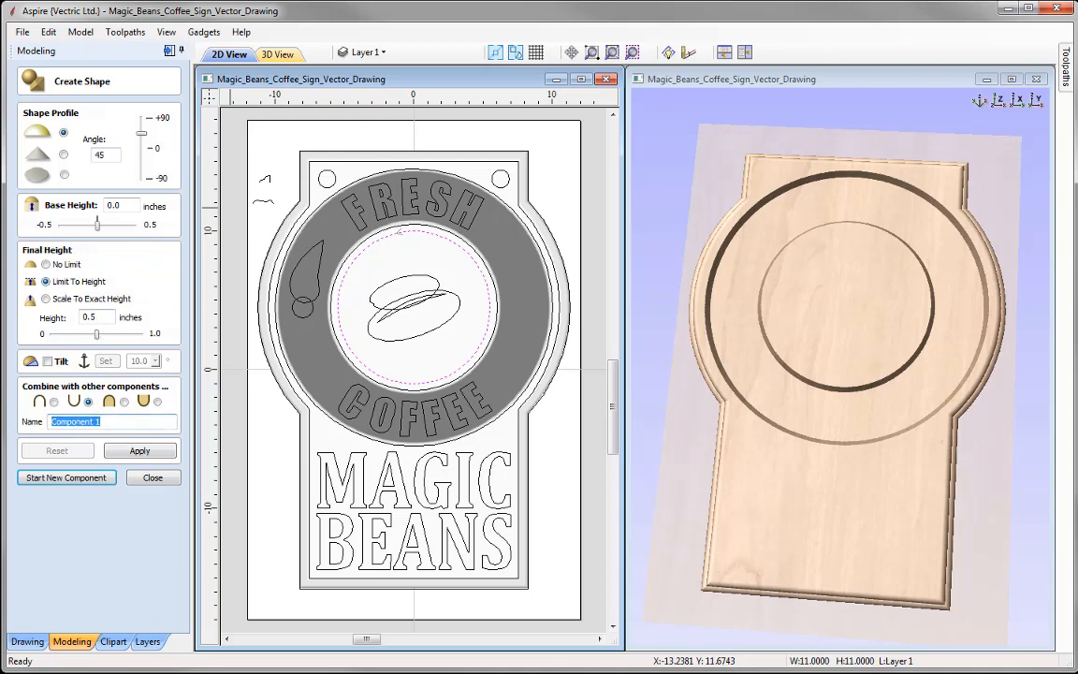
text(Dish)
click(135, 451)
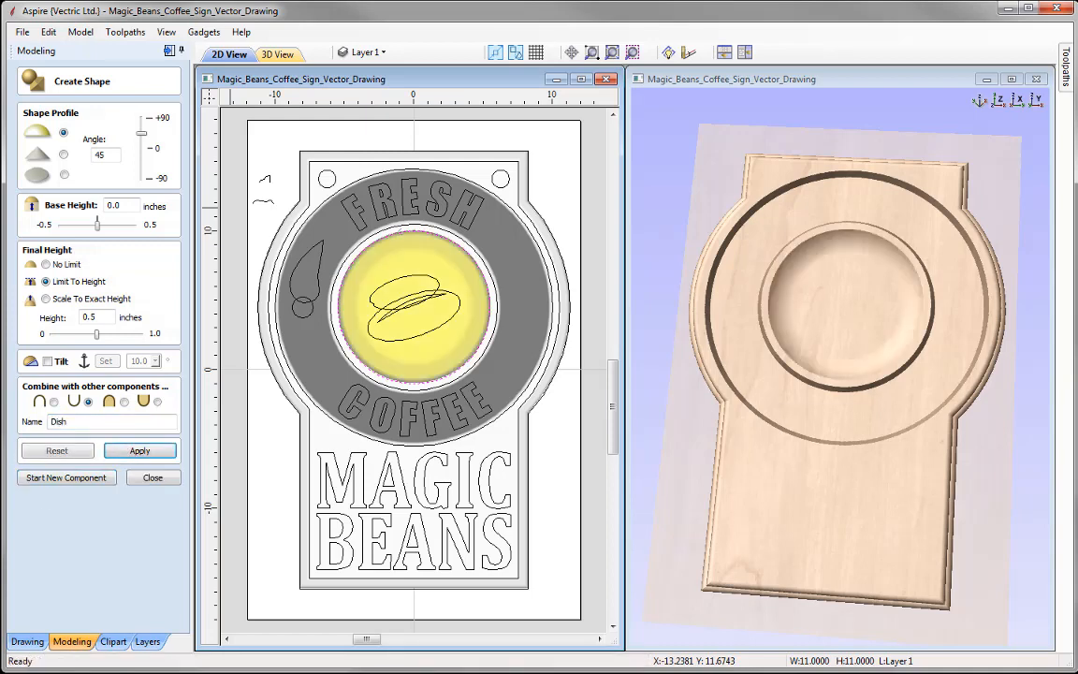
drag(862, 448, 665, 385)
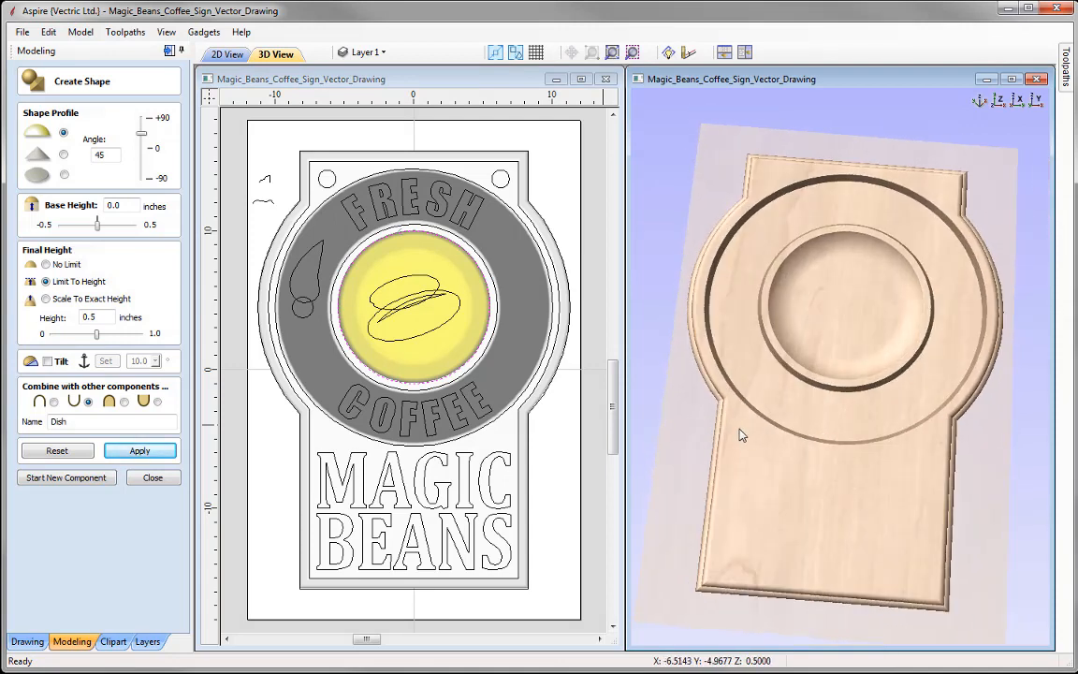
click(1000, 103)
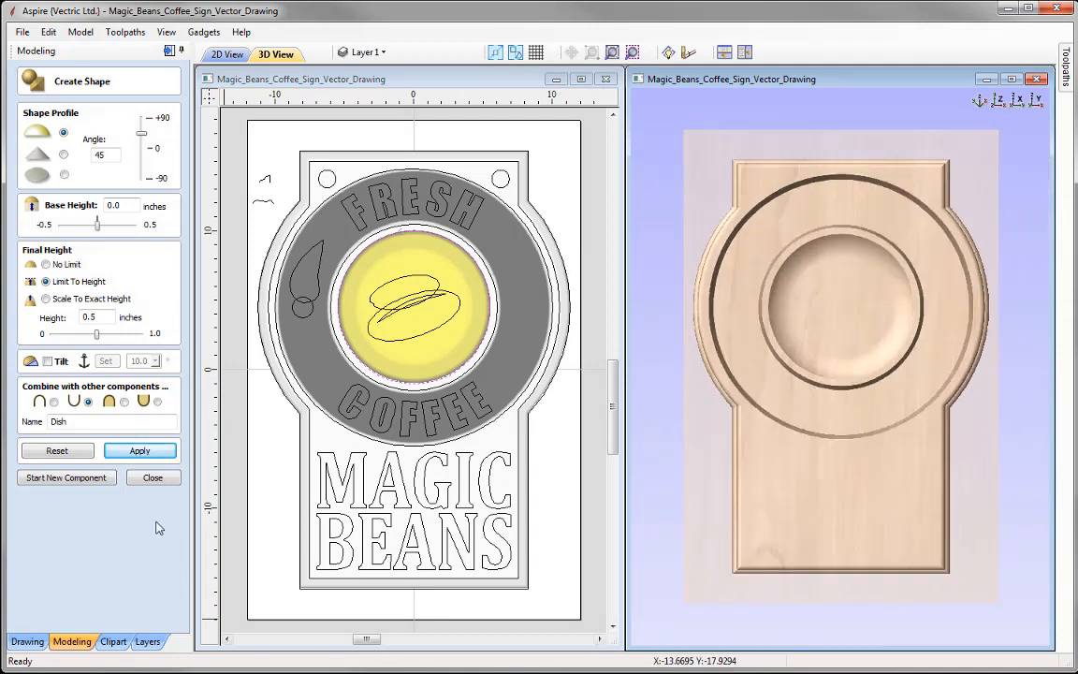
click(153, 478)
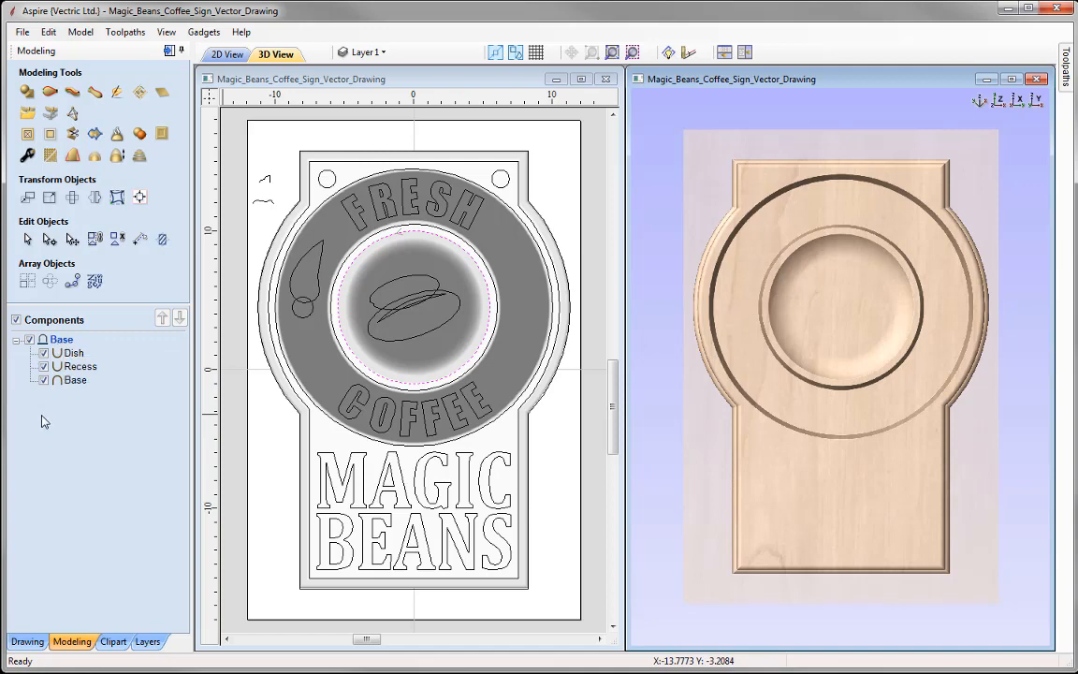
Collapse the Base level, insert a new level above it, and rename the new level Texture.
click(15, 339)
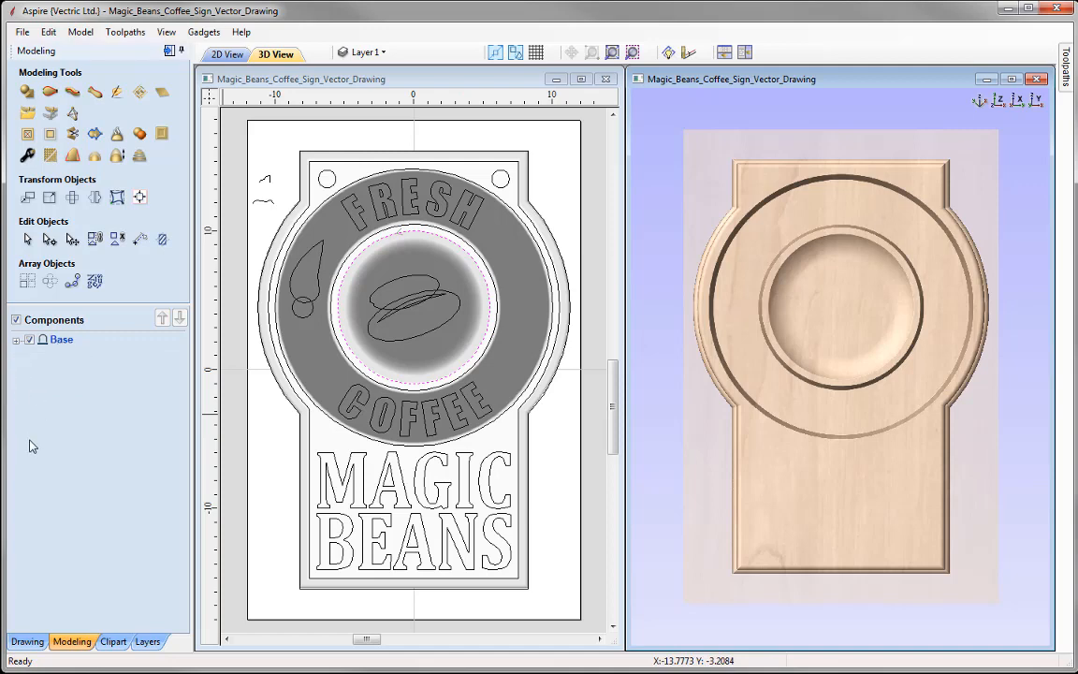
right_click(59, 343)
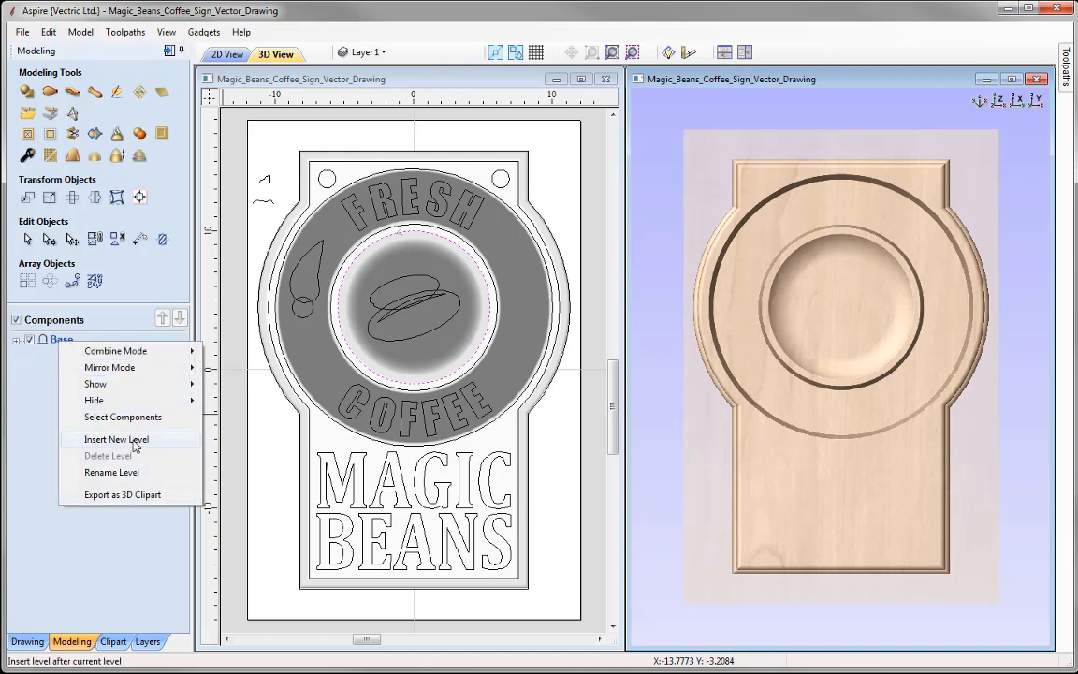
click(174, 446)
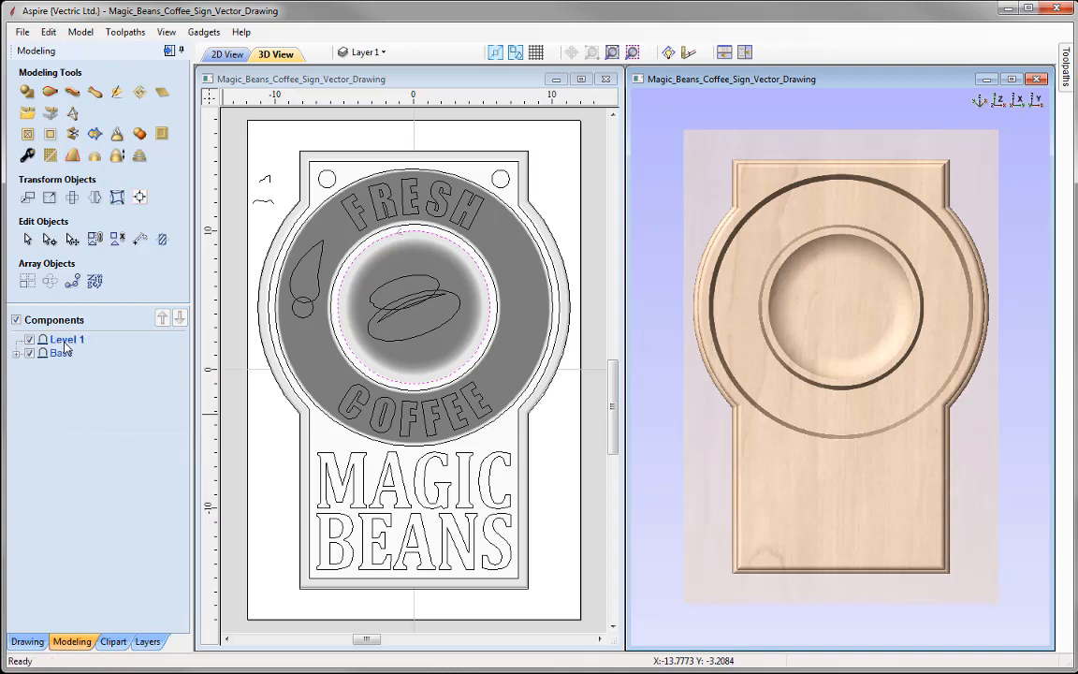
right_click(66, 346)
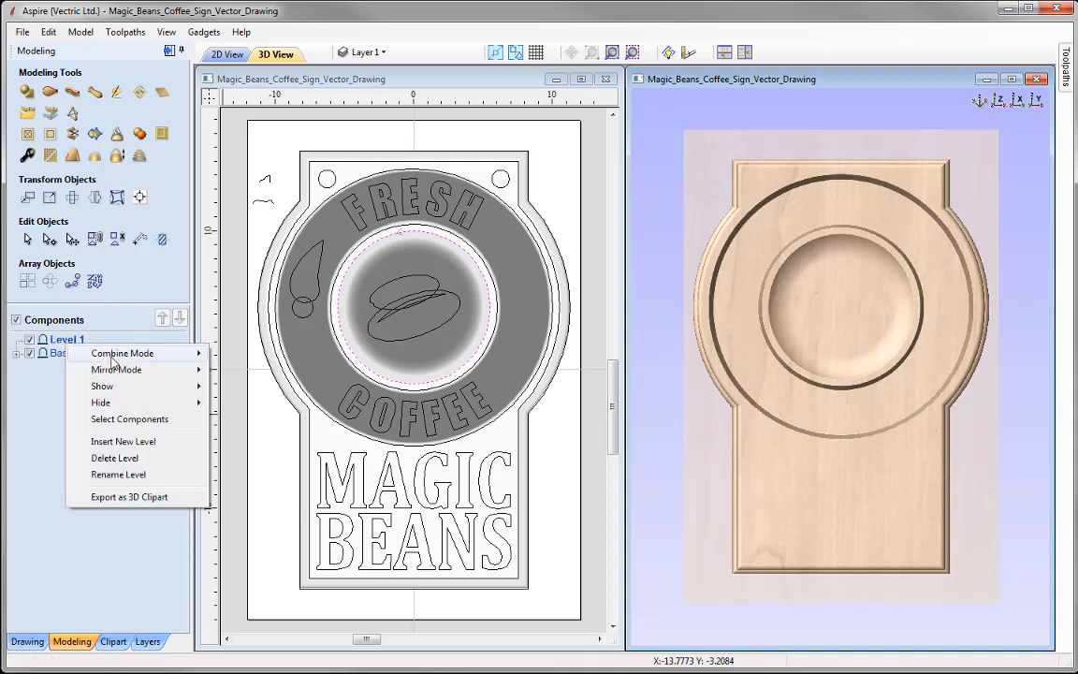
click(117, 474)
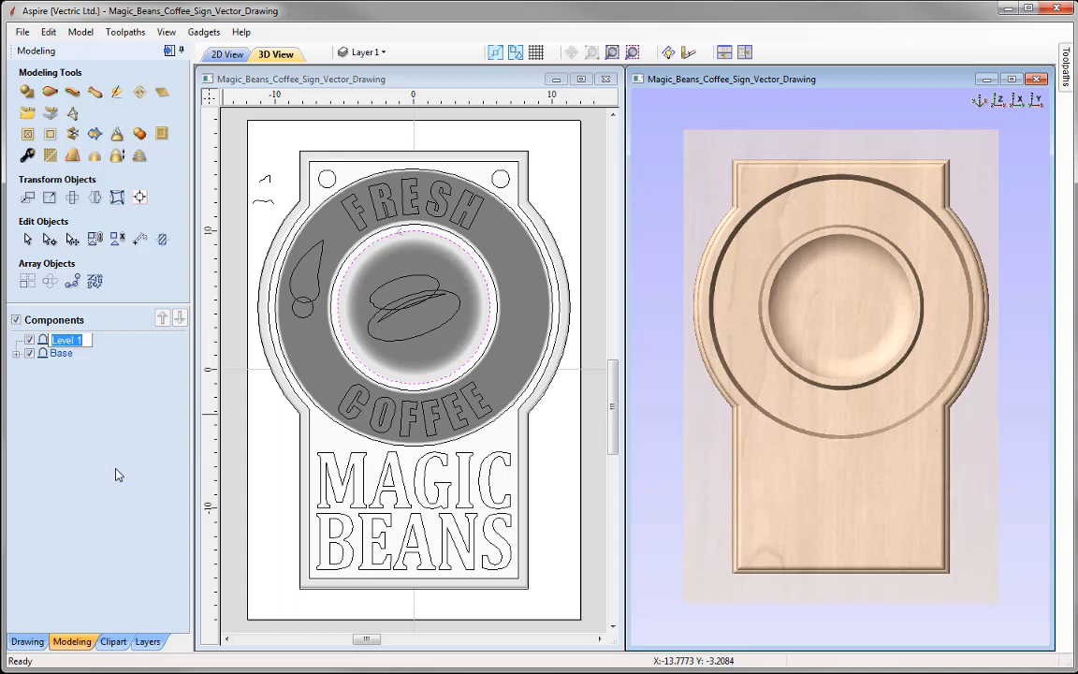
text(Texture)
key(Return)
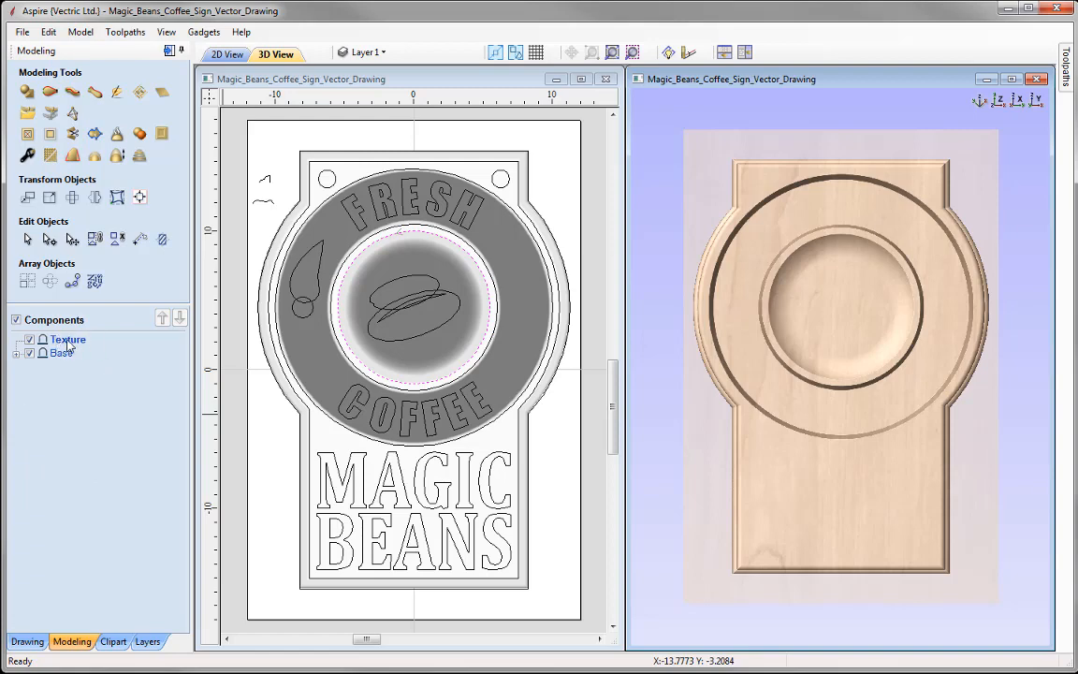
Import coffee_beans.jpg from the Magic_Beans_Coffee_Sign_FILES folder as a component on the Texture level.
mouse_move(65, 344)
click(50, 114)
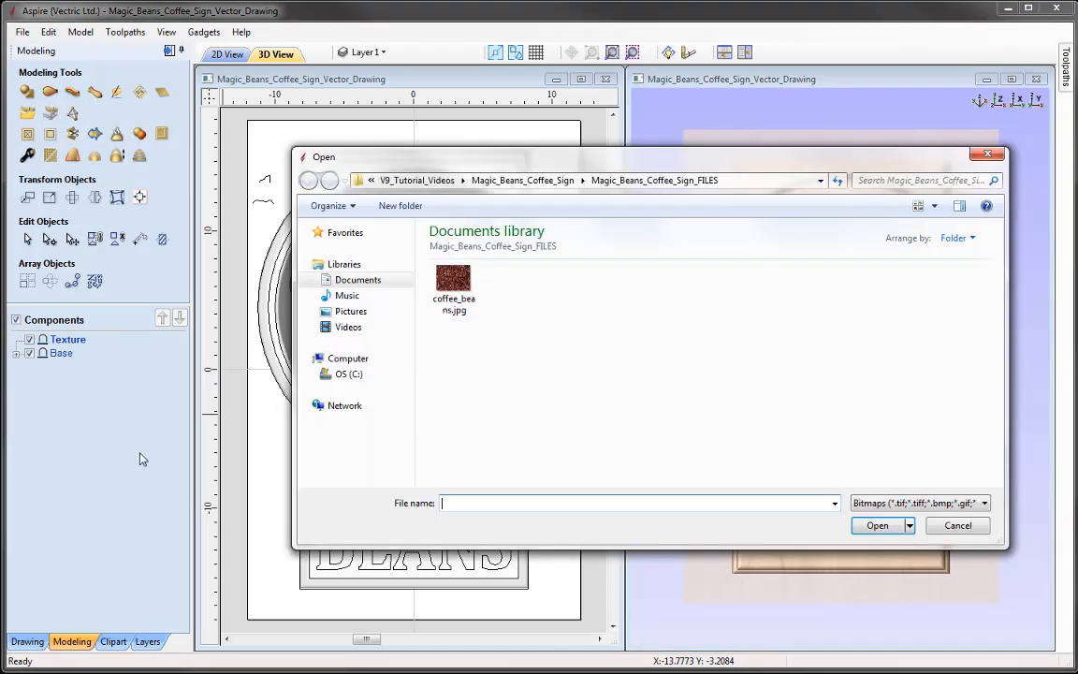
click(453, 301)
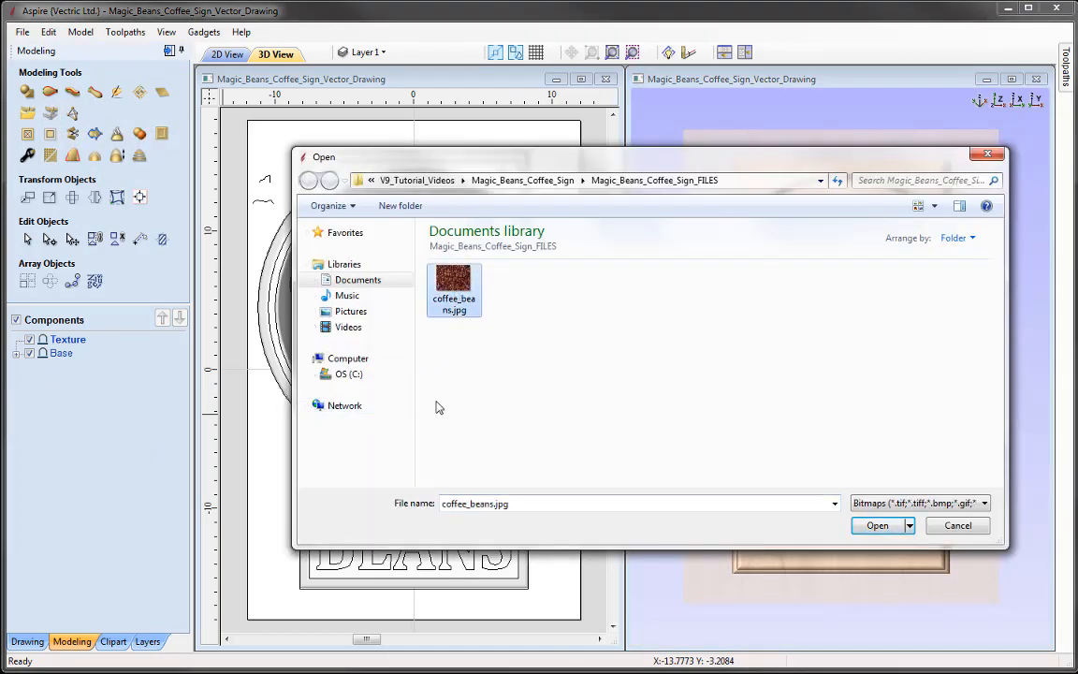
click(878, 526)
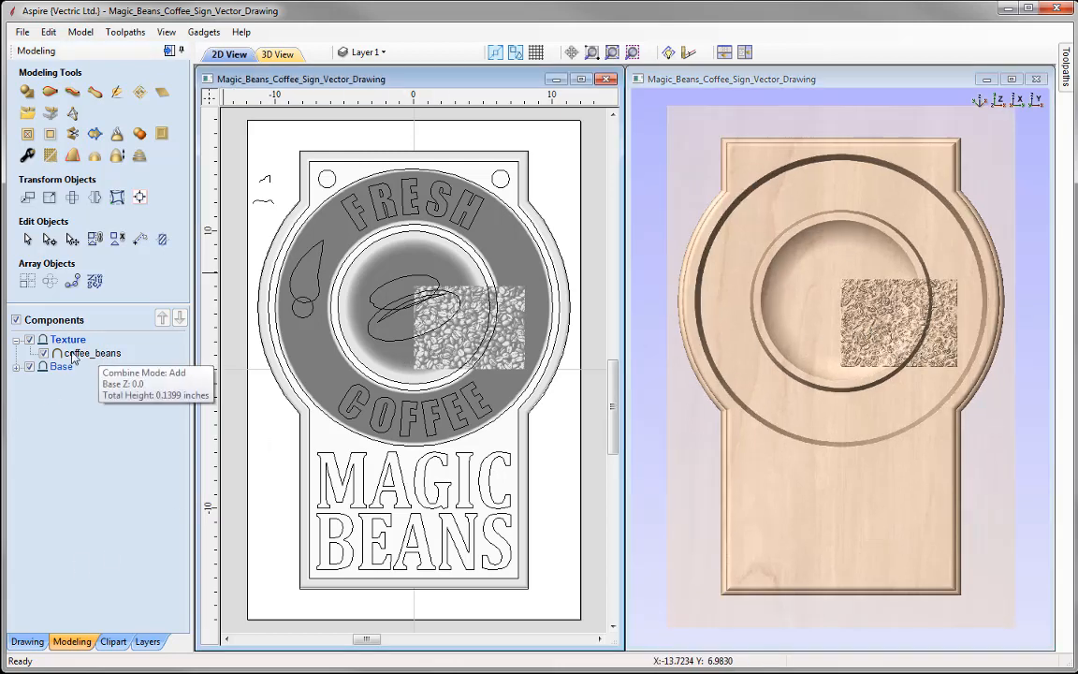
Resize the coffee_beans component proportionally to a height of 21 inches so it can cover the large ring circle.
click(513, 354)
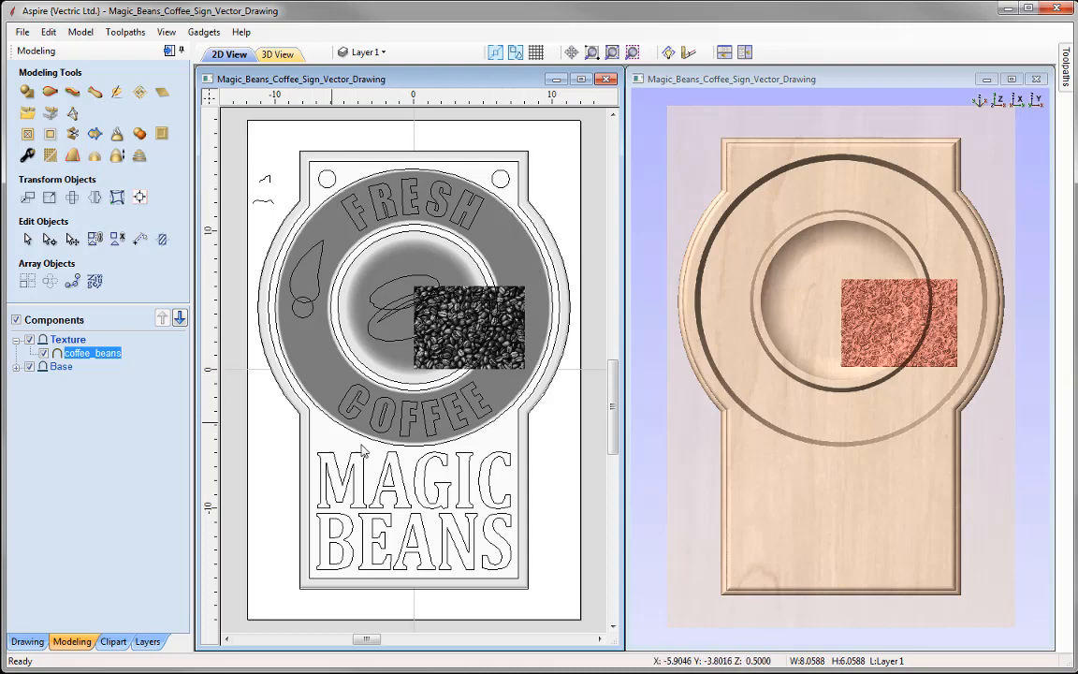
click(426, 174)
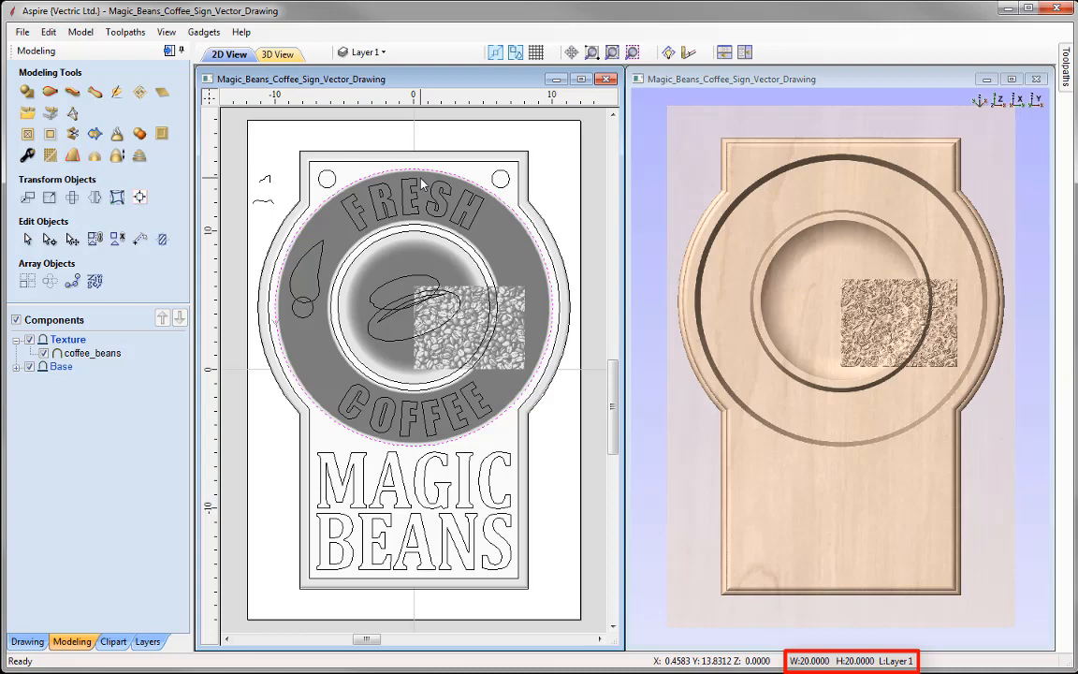
click(472, 344)
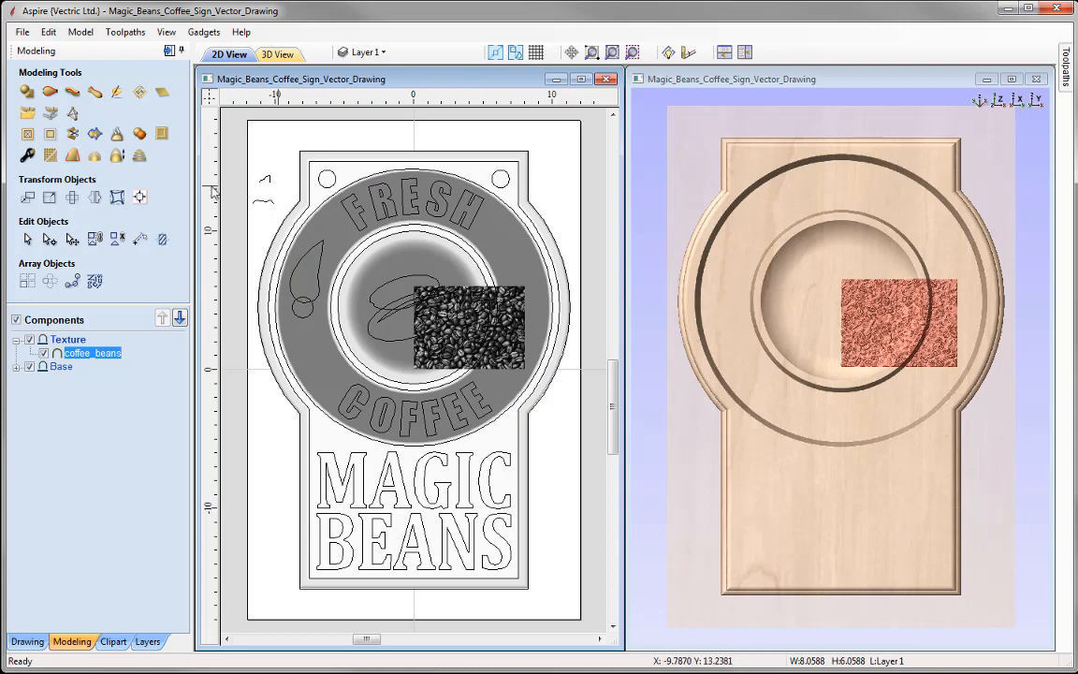
click(49, 199)
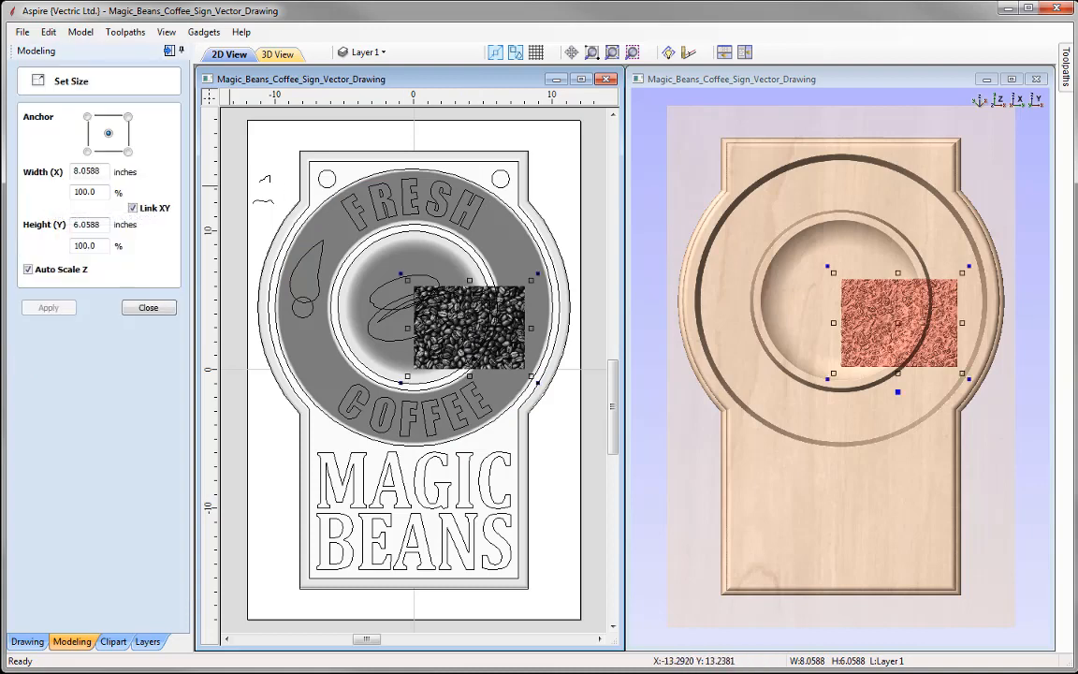
drag(105, 223, 17, 218)
text(21)
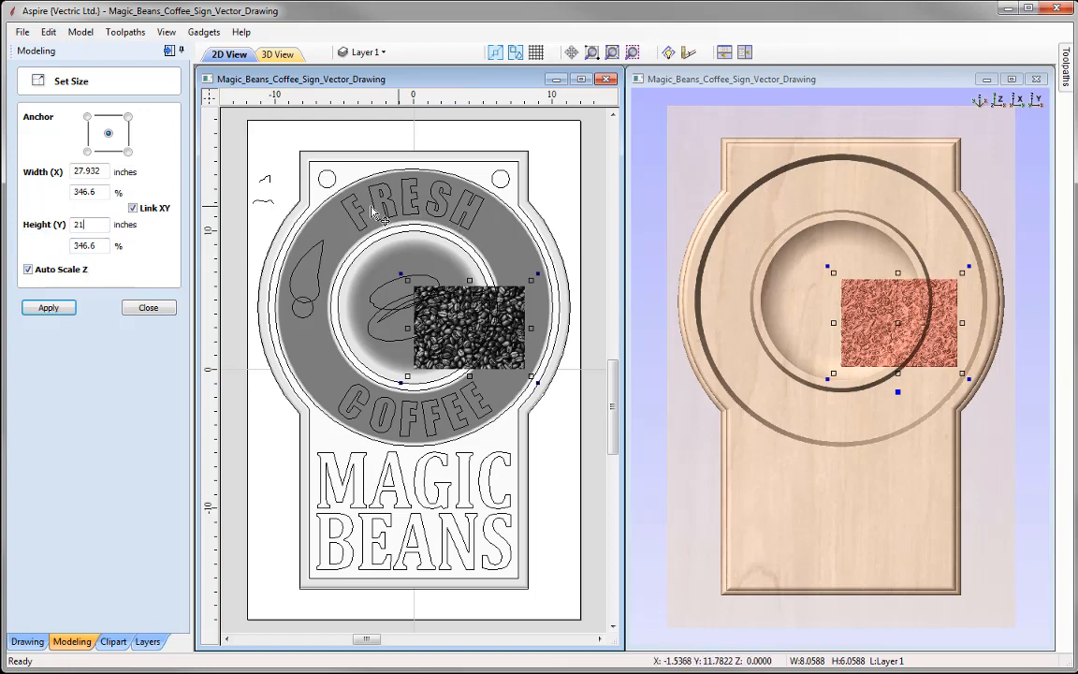
click(49, 308)
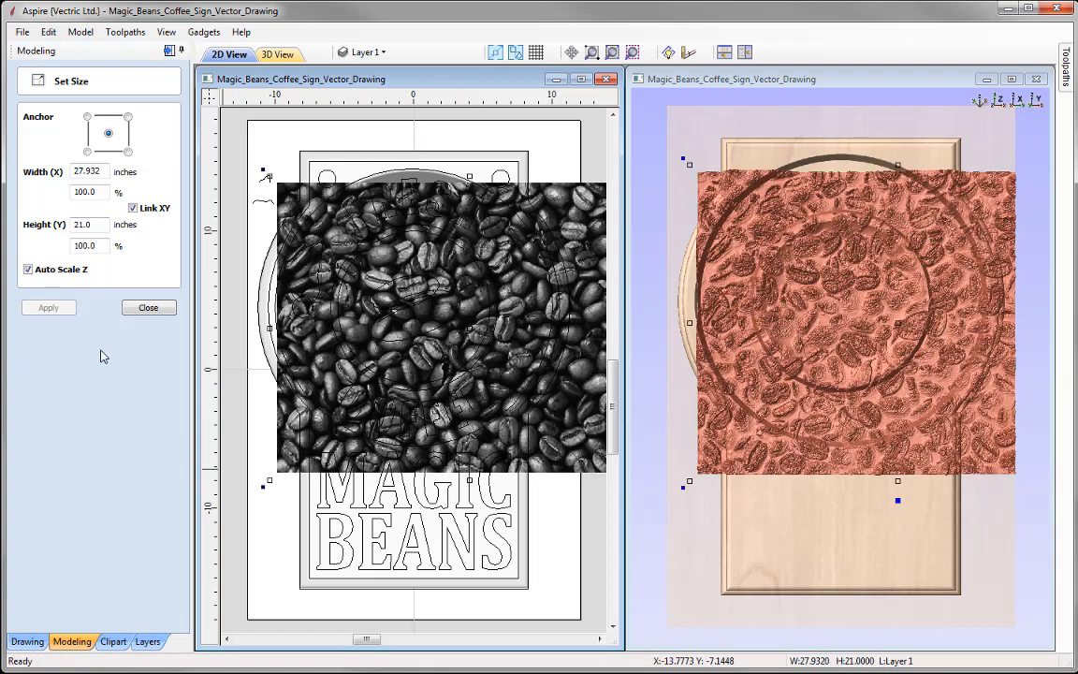
click(147, 308)
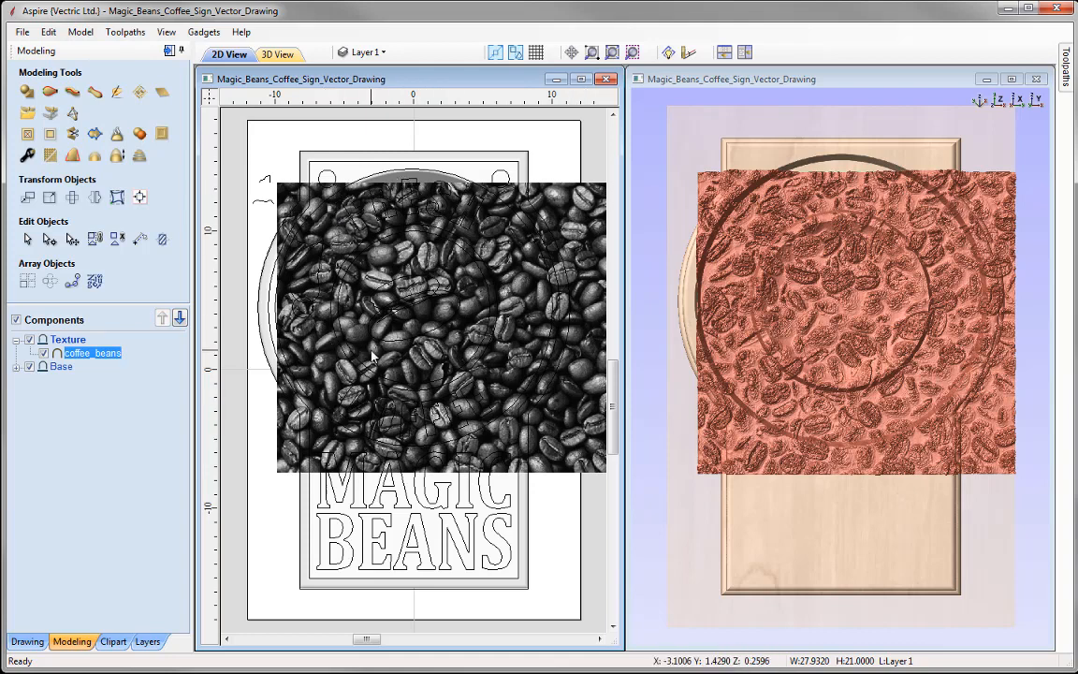
Center the coffee_beans component horizontally and vertically on the large outer circle of the ring.
click(440, 172)
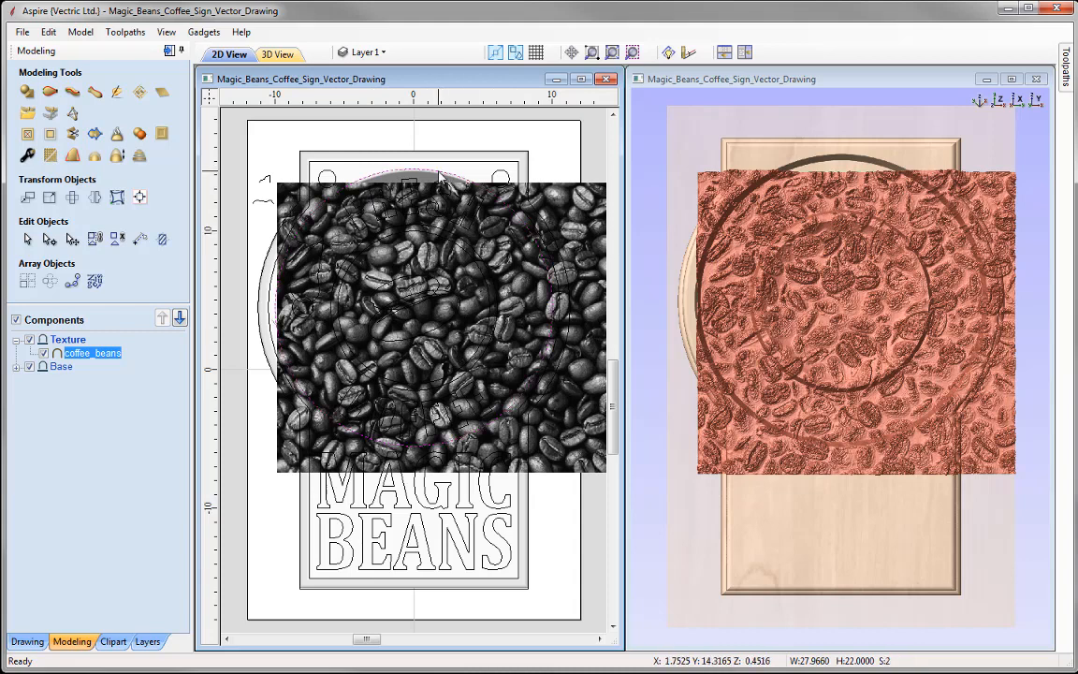
click(140, 196)
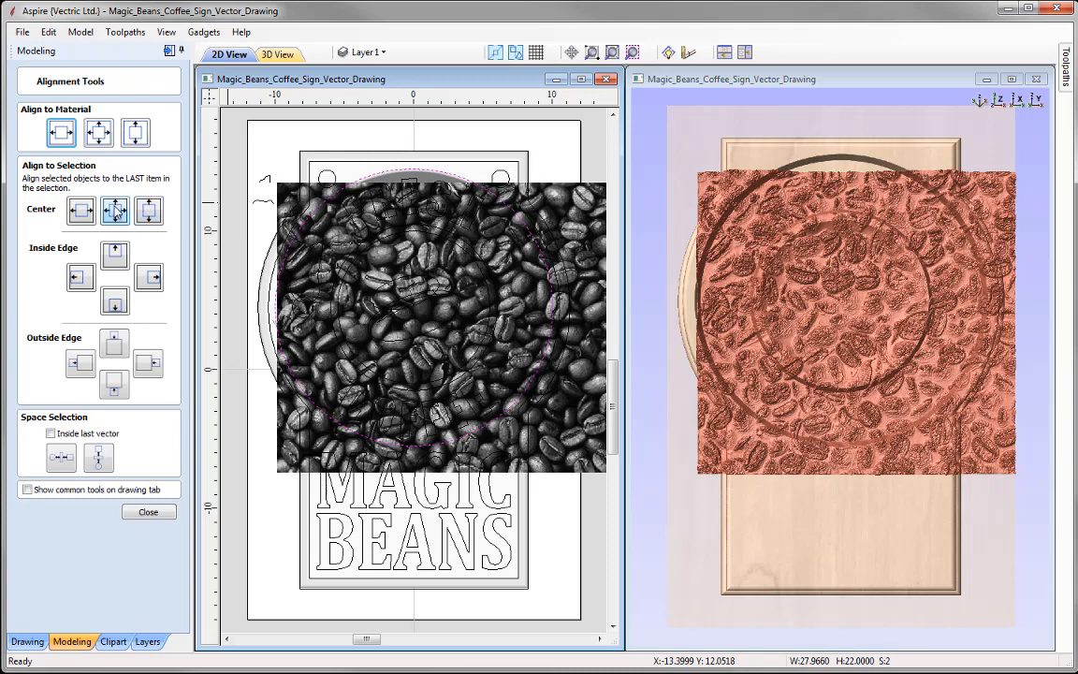
click(115, 211)
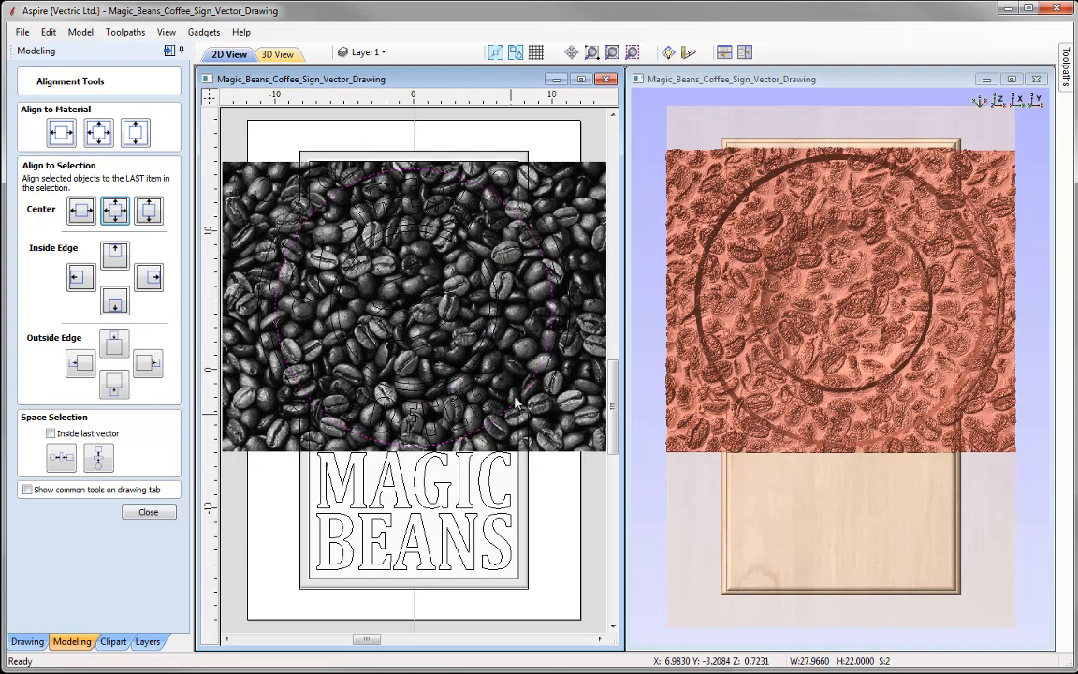
click(157, 515)
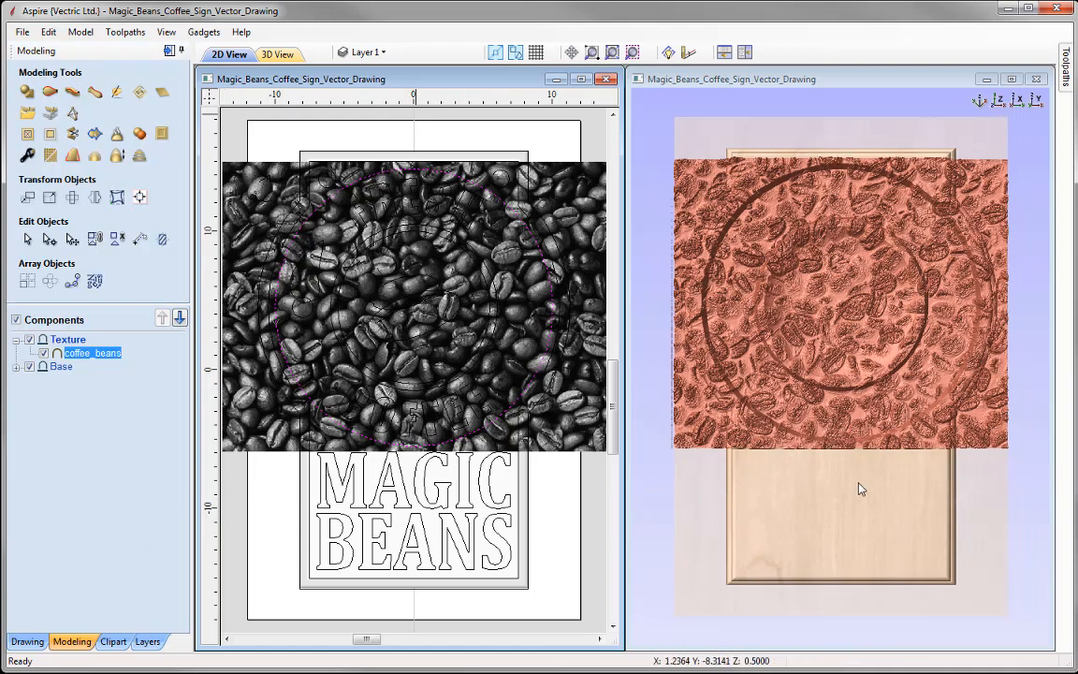
Smooth the coffee_beans component with the smoothing amount at maximum.
drag(859, 489, 836, 412)
scroll(835, 411, up, 5)
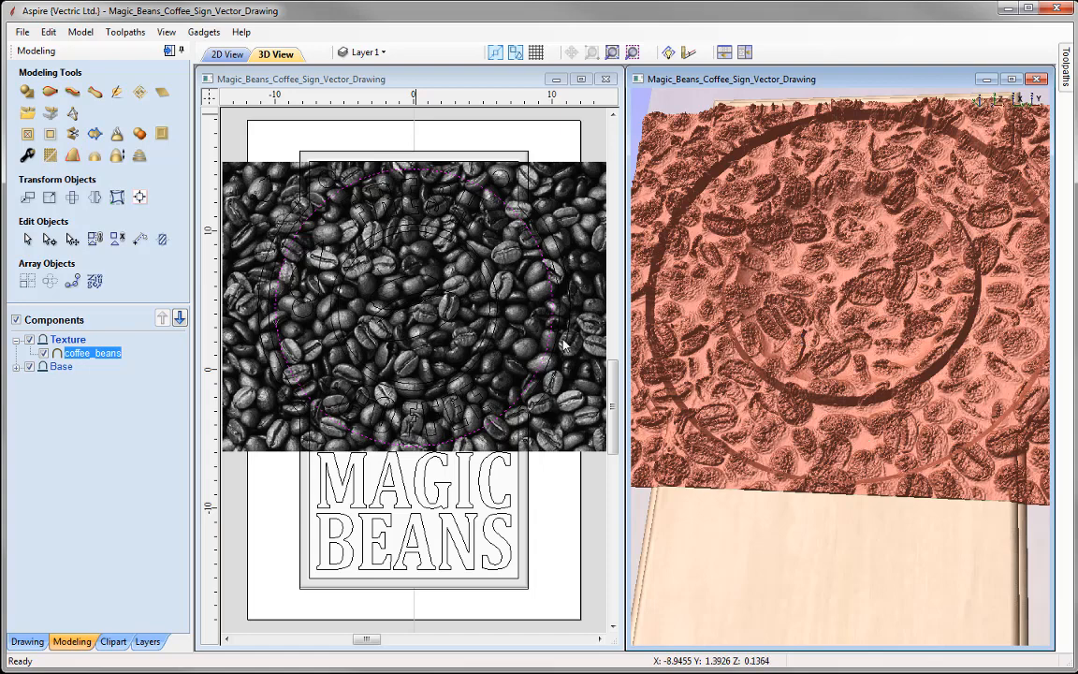
click(50, 155)
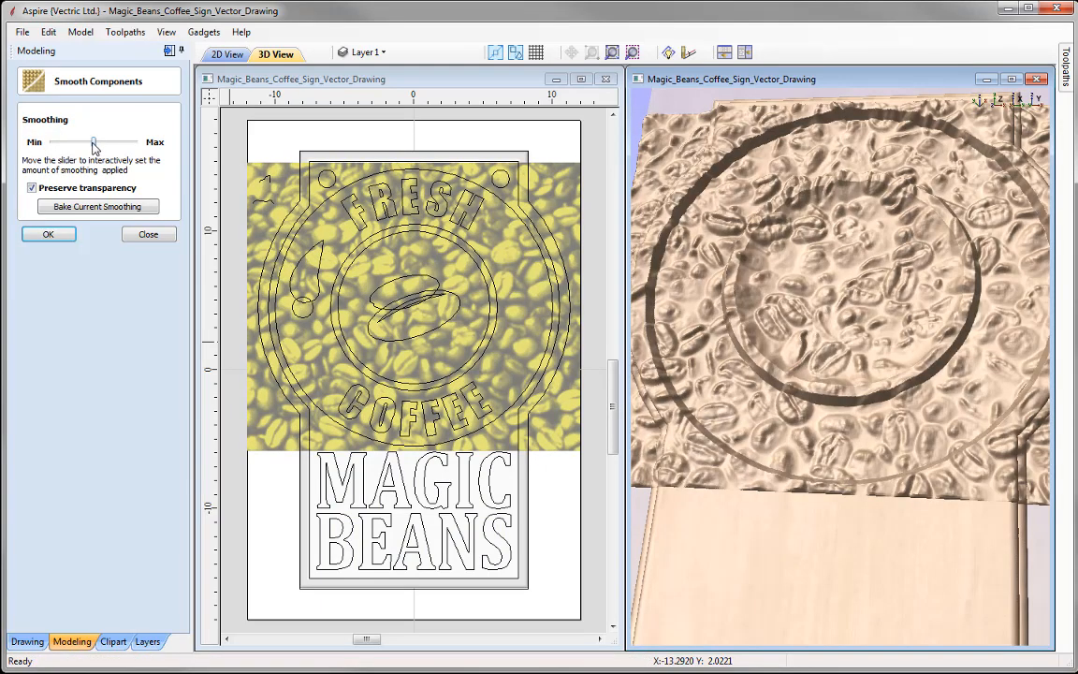
drag(94, 142, 135, 143)
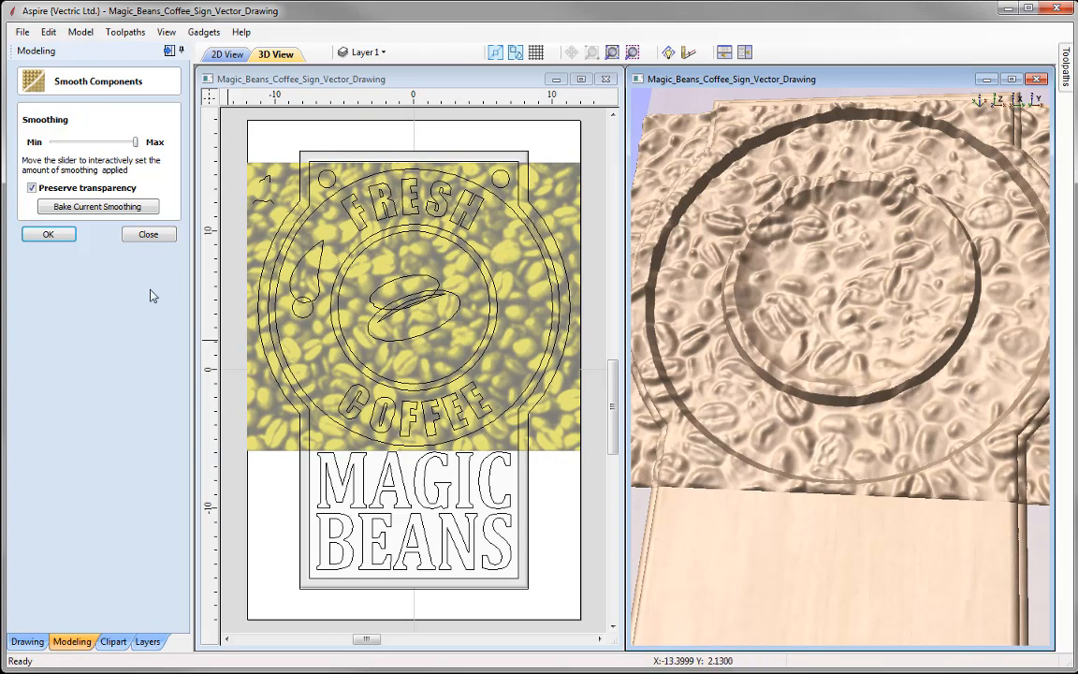
click(48, 234)
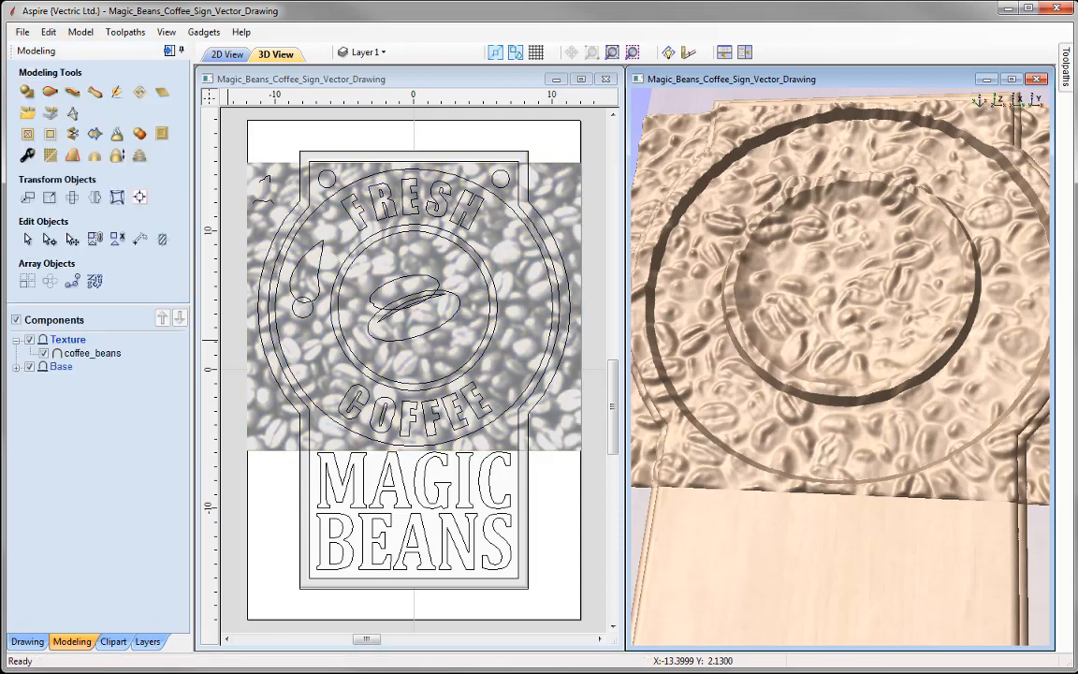
Trim the coffee_beans component to the ring between the 20-inch and 12-inch circles, clearing everything outside it.
click(1000, 100)
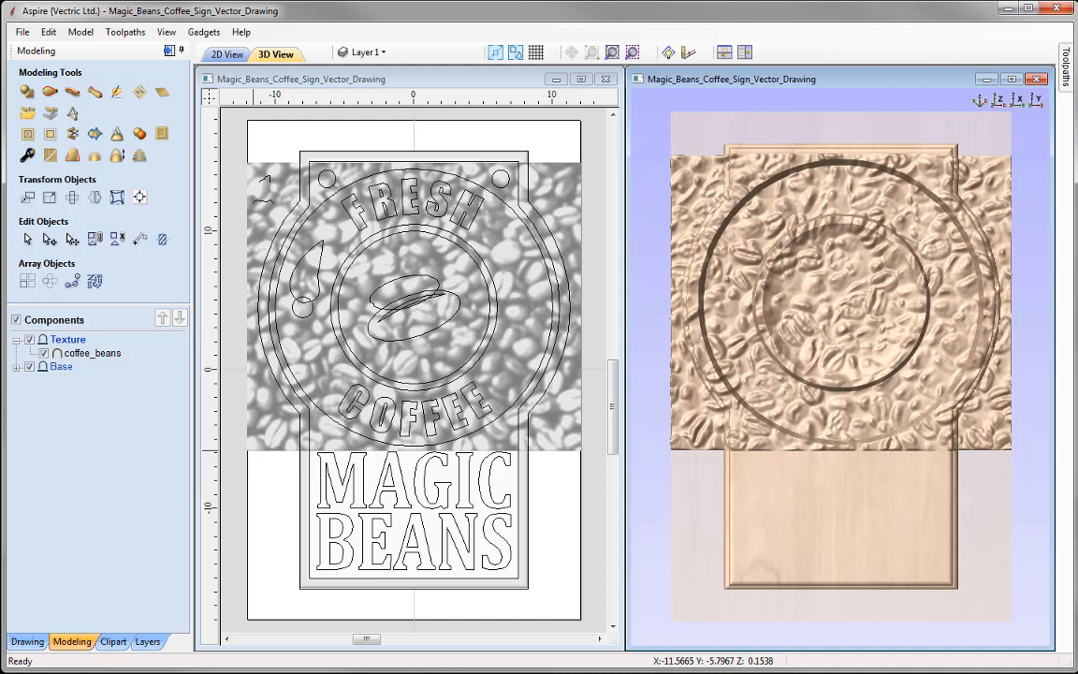
click(281, 341)
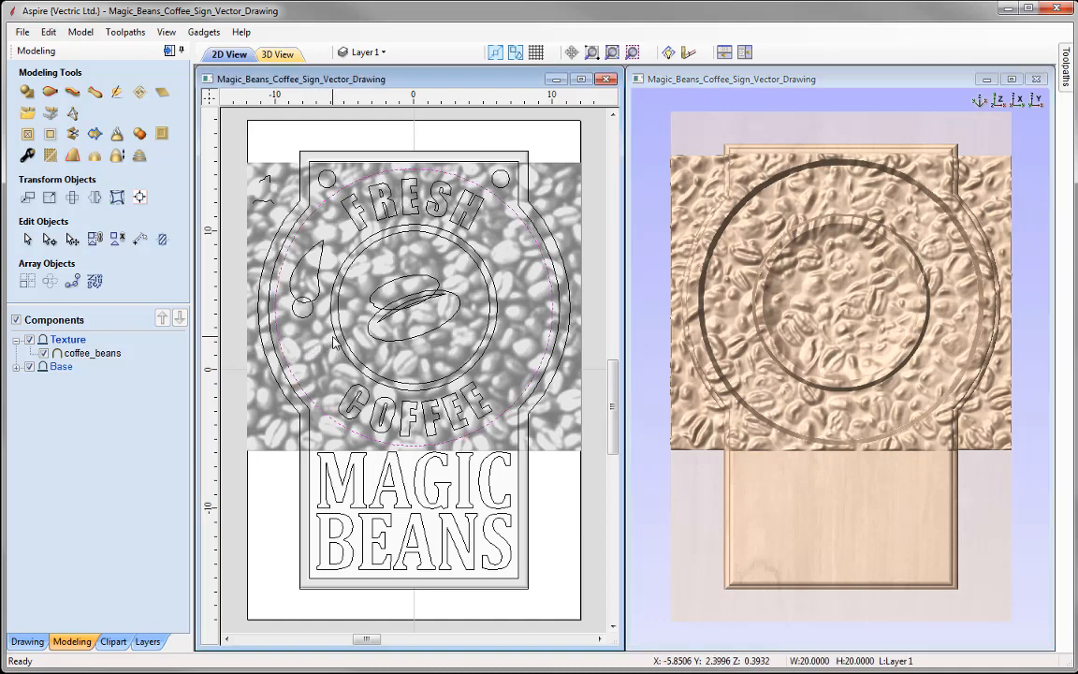
click(336, 338)
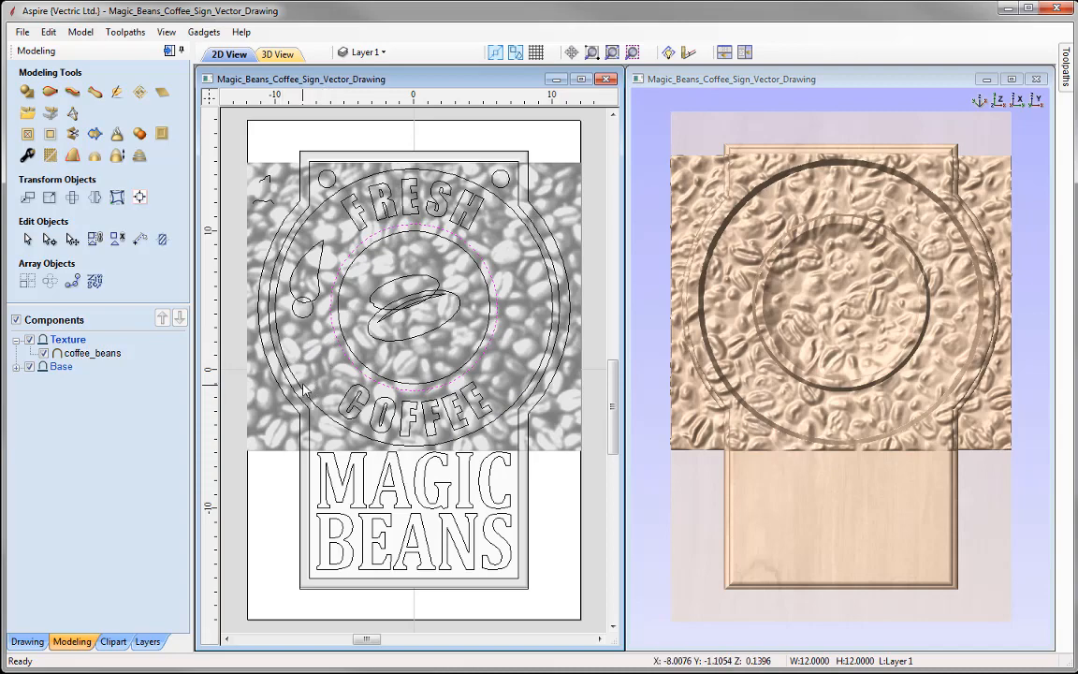
click(283, 323)
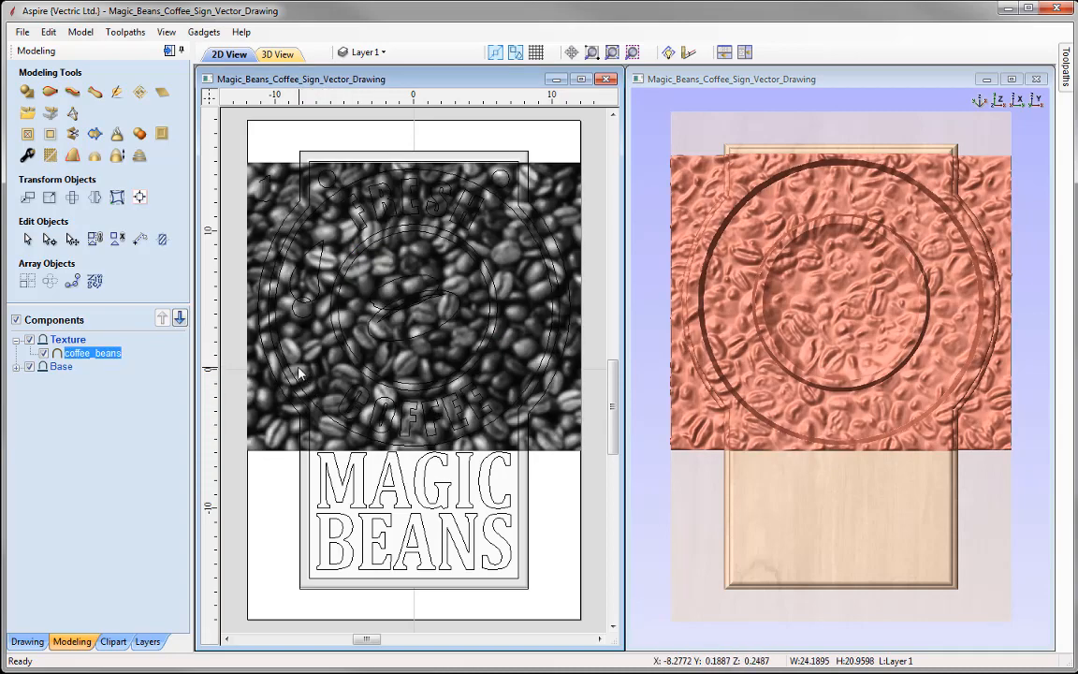
shift+click(289, 372)
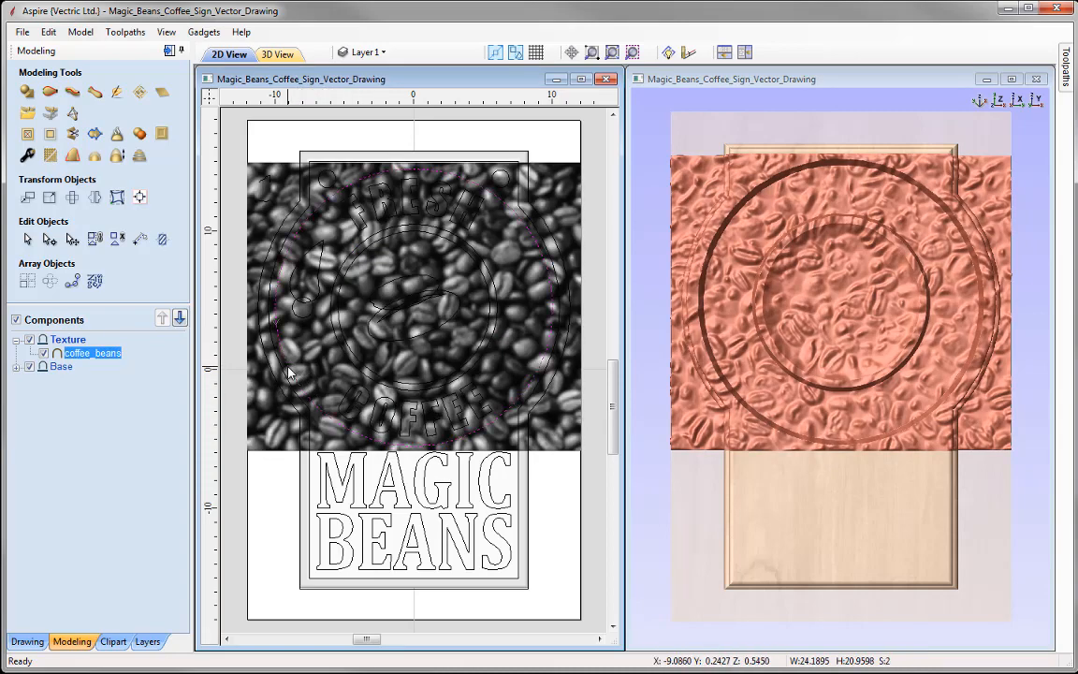
shift+click(329, 354)
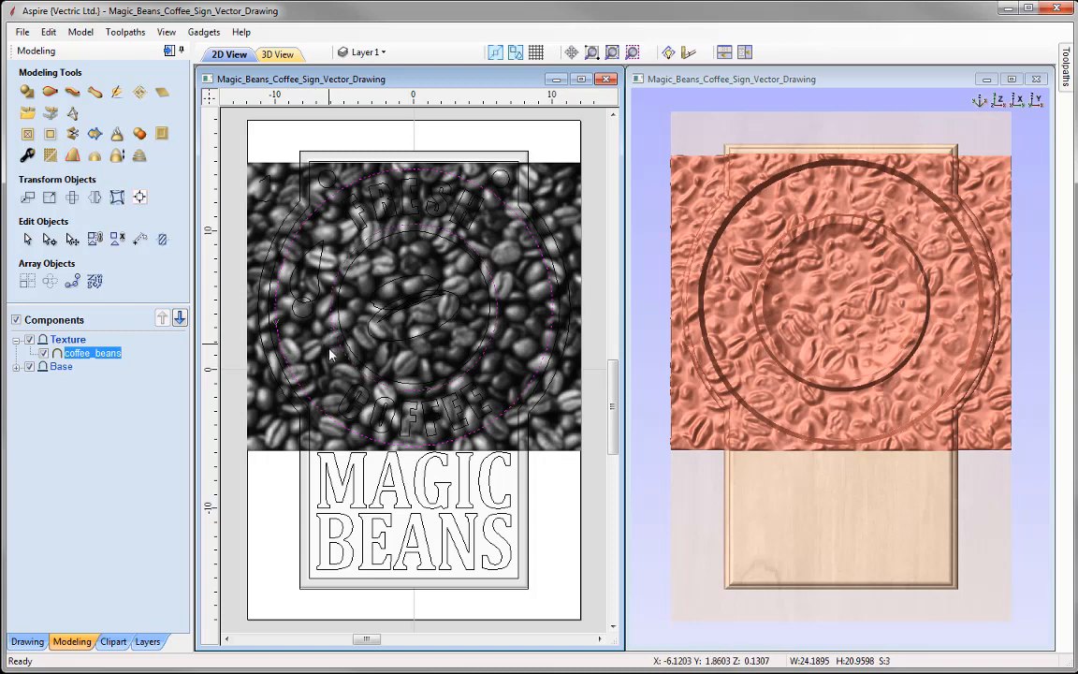
click(52, 136)
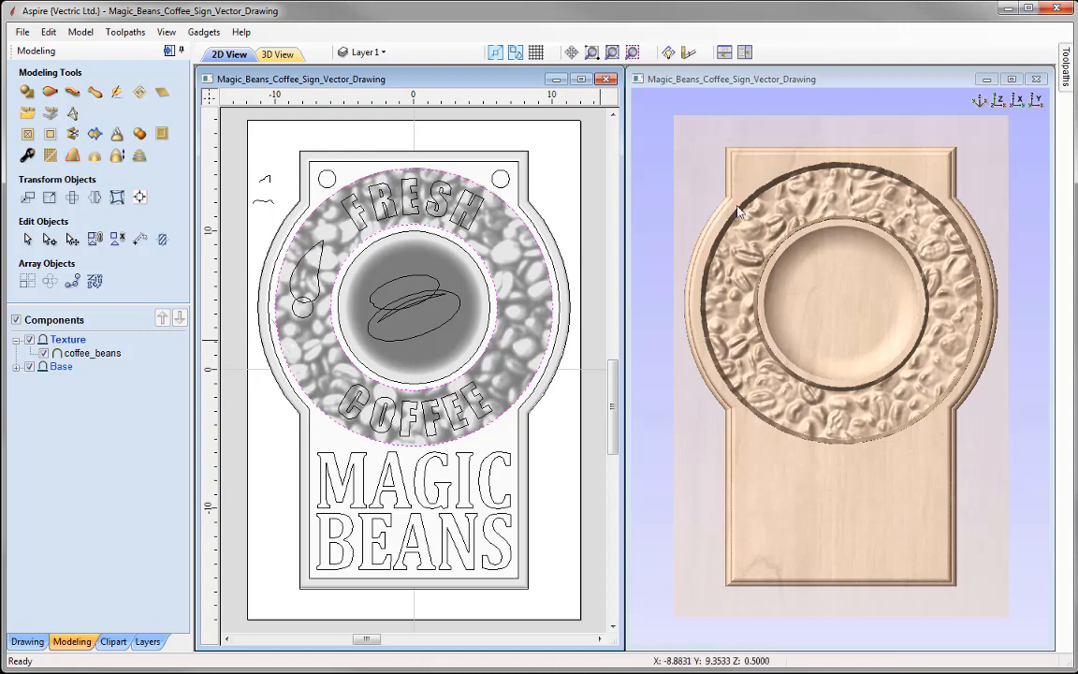
Inspect the textured ring in the maximized 3D view and set the Texture level's combine mode to Merge.
click(1012, 78)
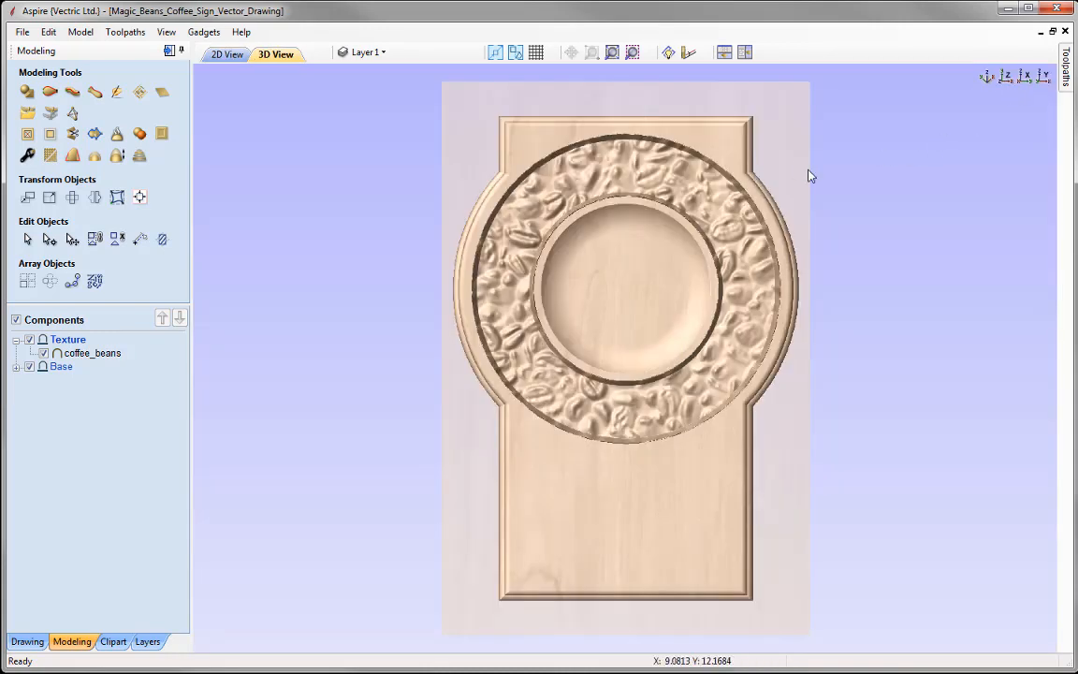
click(987, 78)
scroll(567, 375, up, 2)
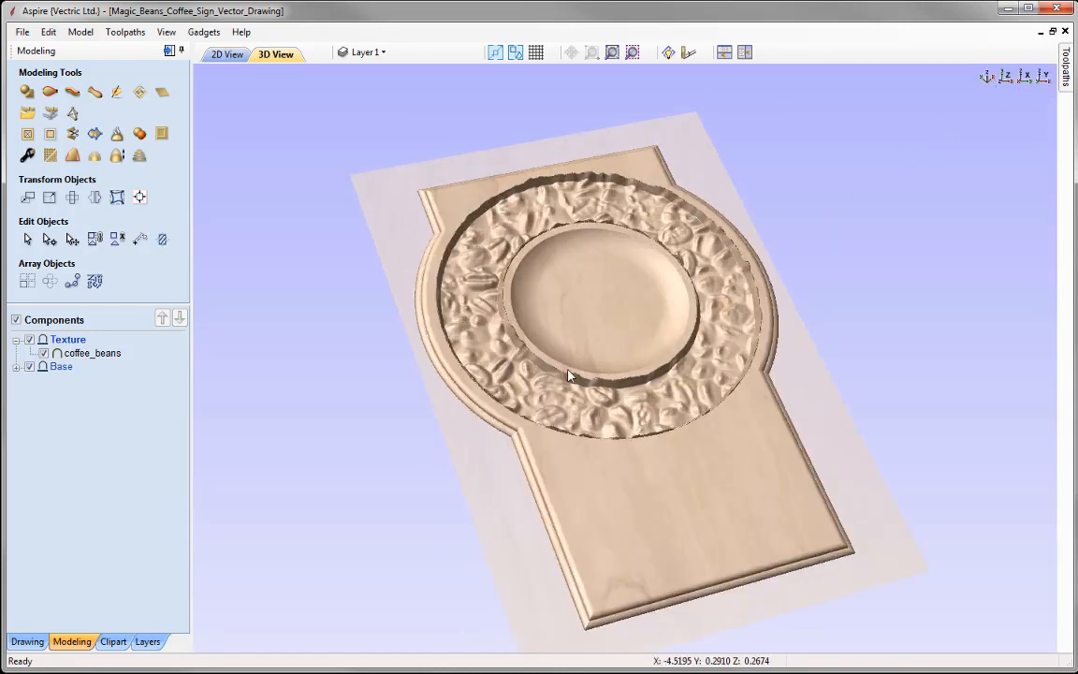
scroll(568, 376, up, 3)
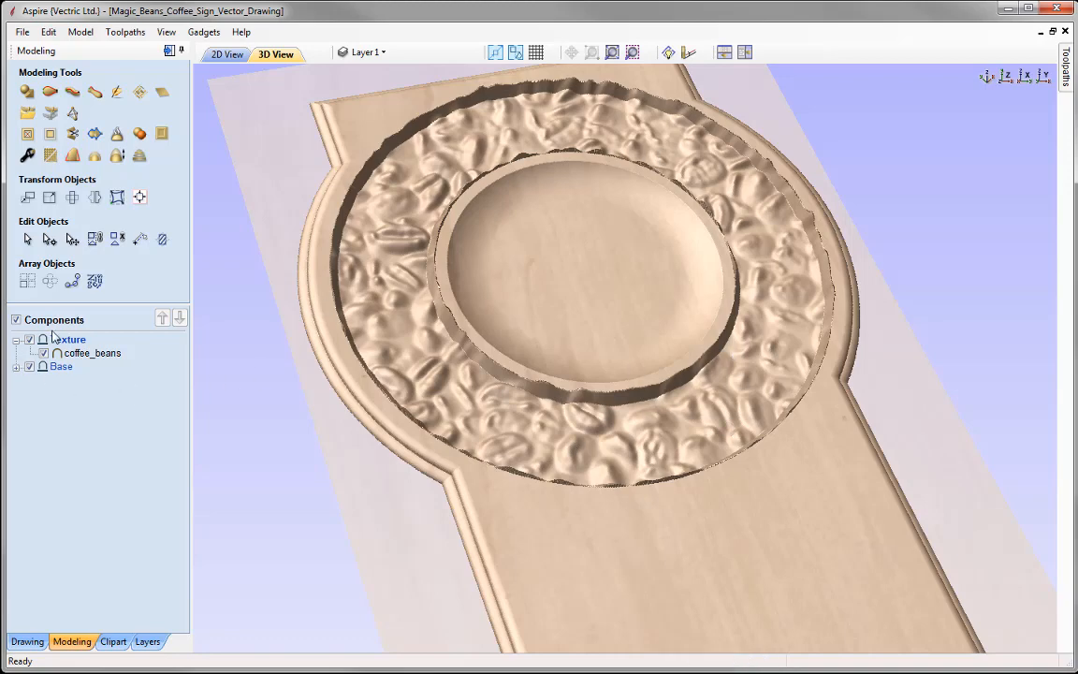
mouse_move(56, 374)
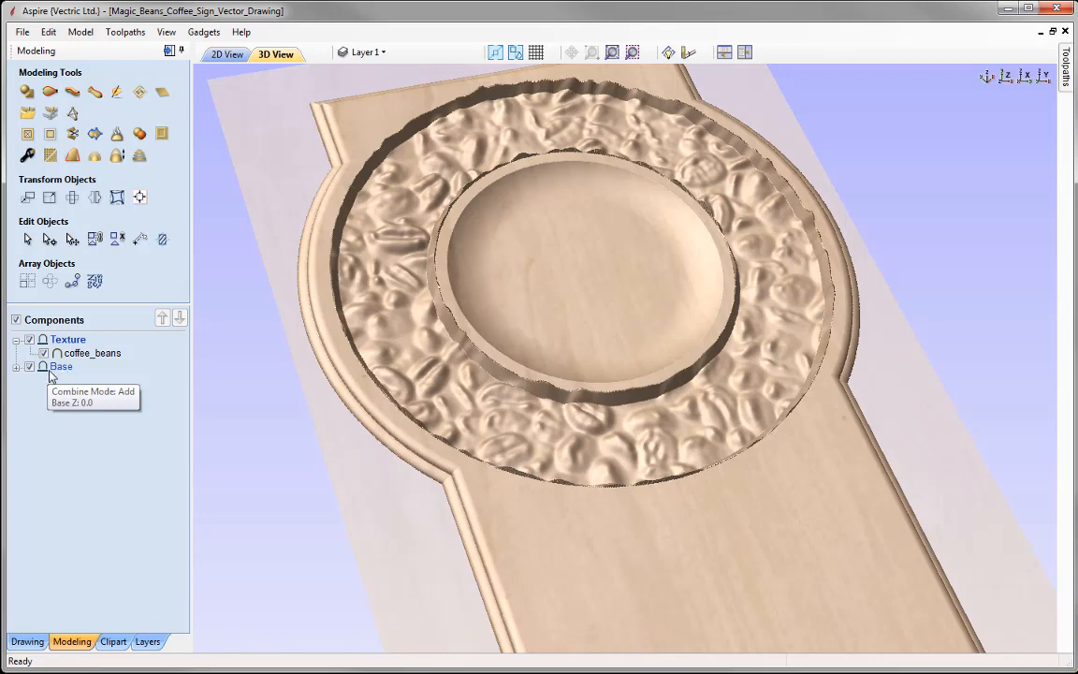
mouse_move(67, 343)
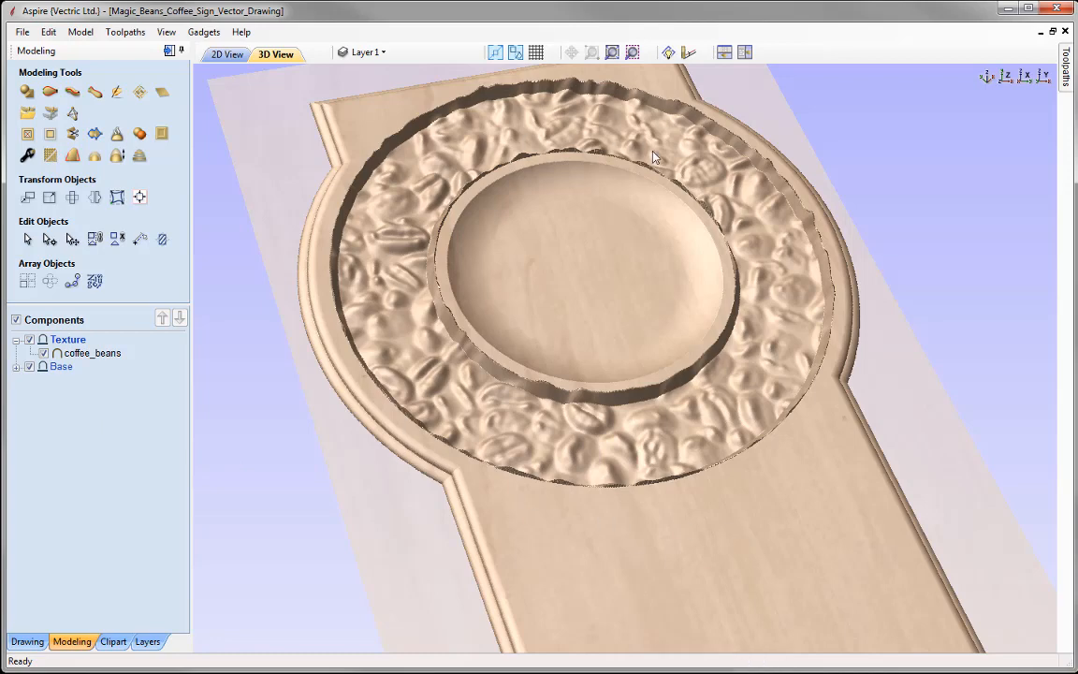
right_click(75, 345)
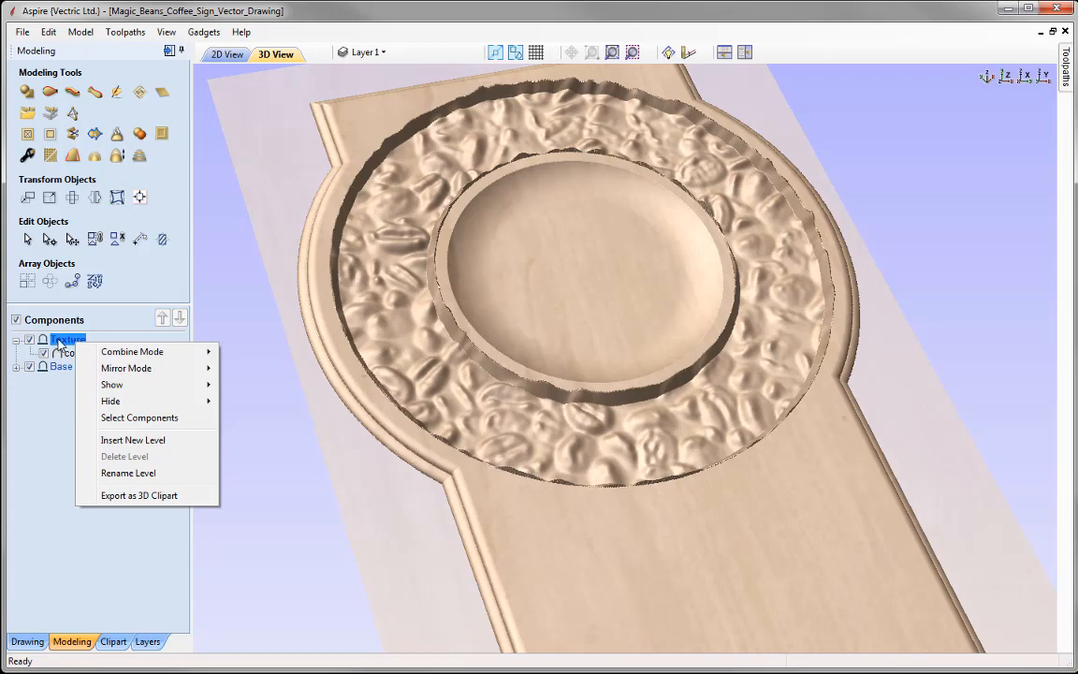
mouse_move(137, 351)
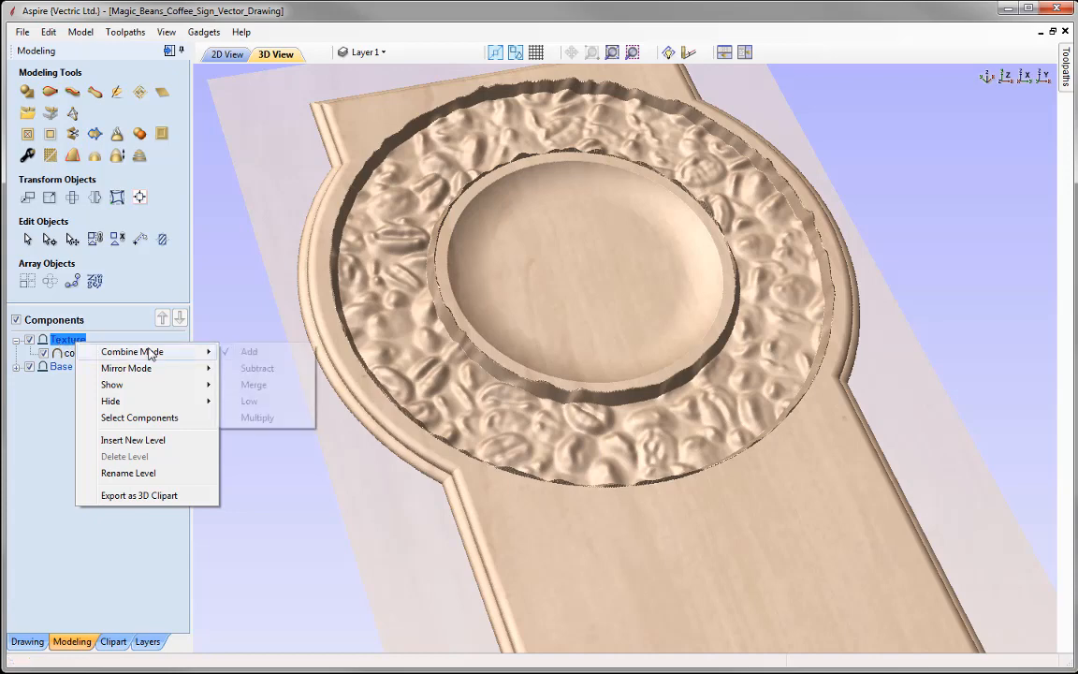
click(273, 392)
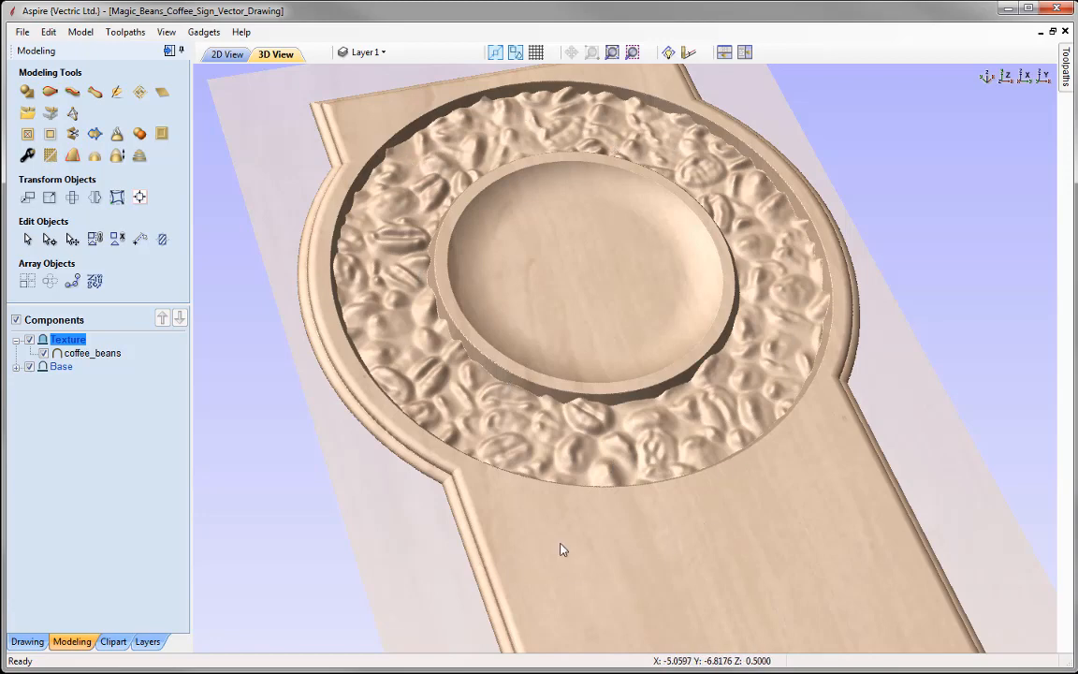
Set the coffee_beans component's shape height to 0.2 inches and return the model to a top-down view.
click(93, 354)
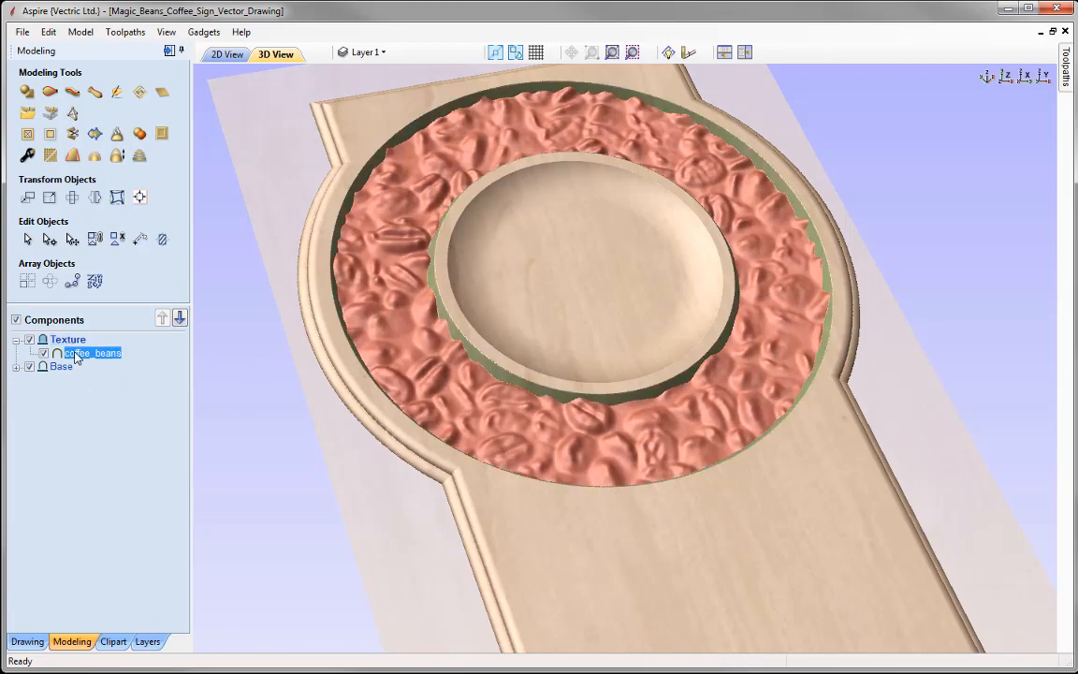
click(26, 155)
double_click(129, 179)
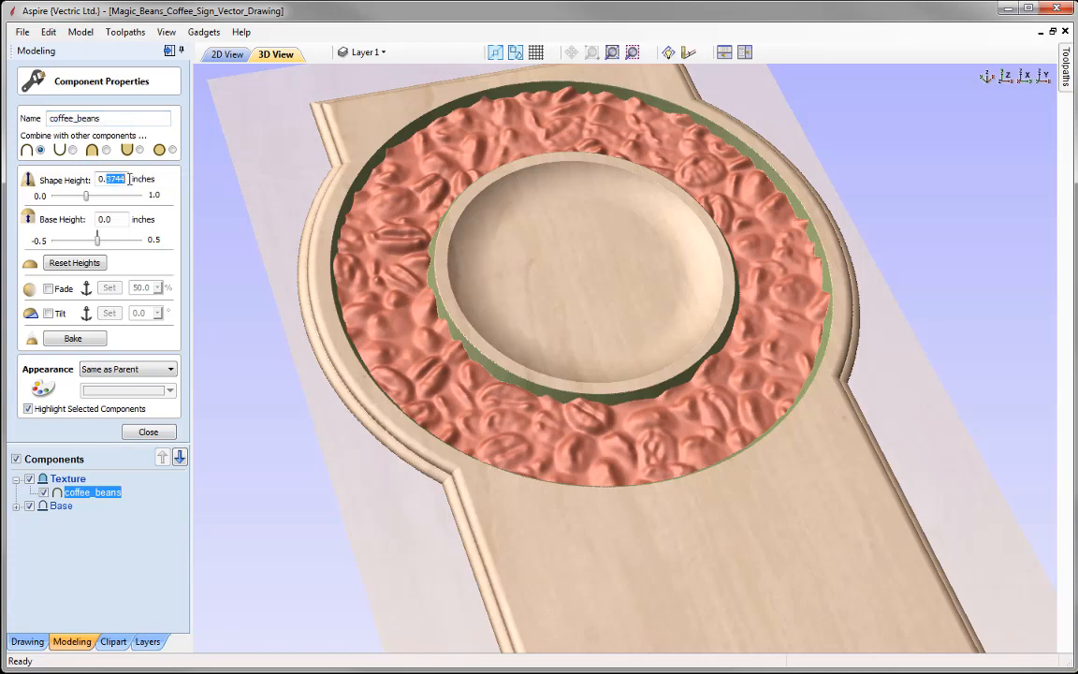
text(2)
key(Return)
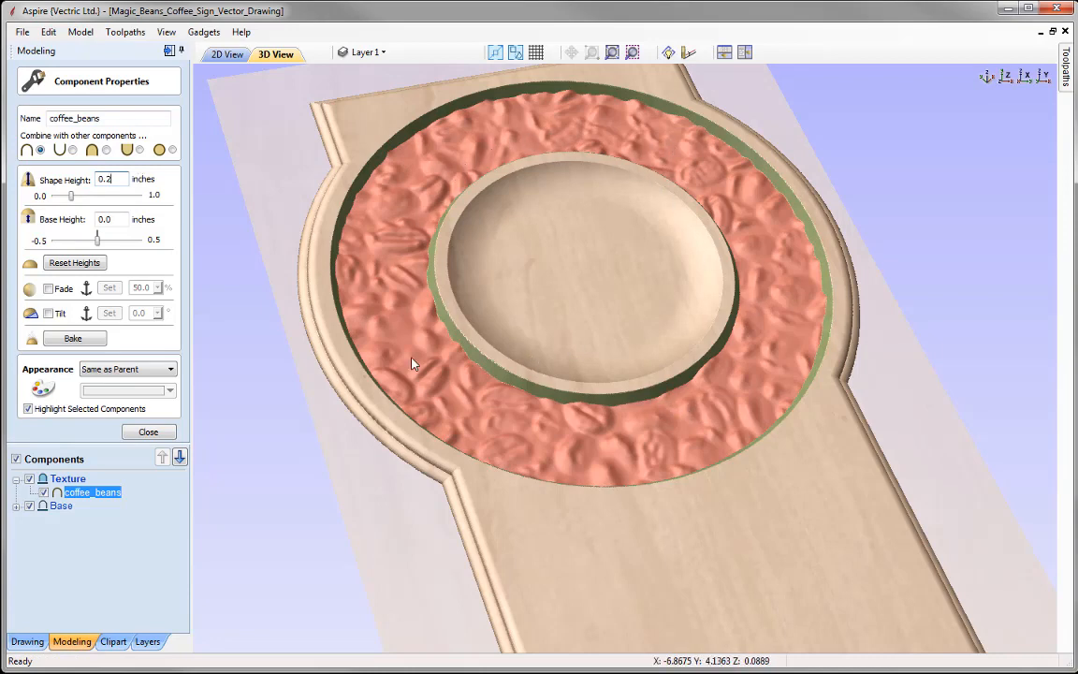
click(150, 432)
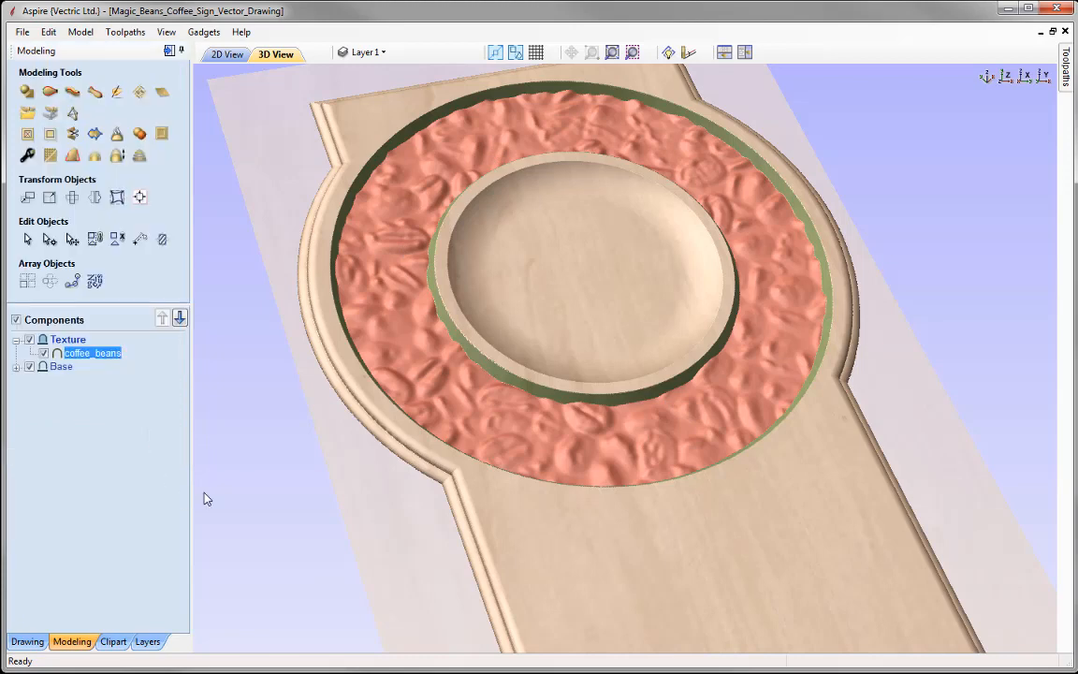
click(1006, 76)
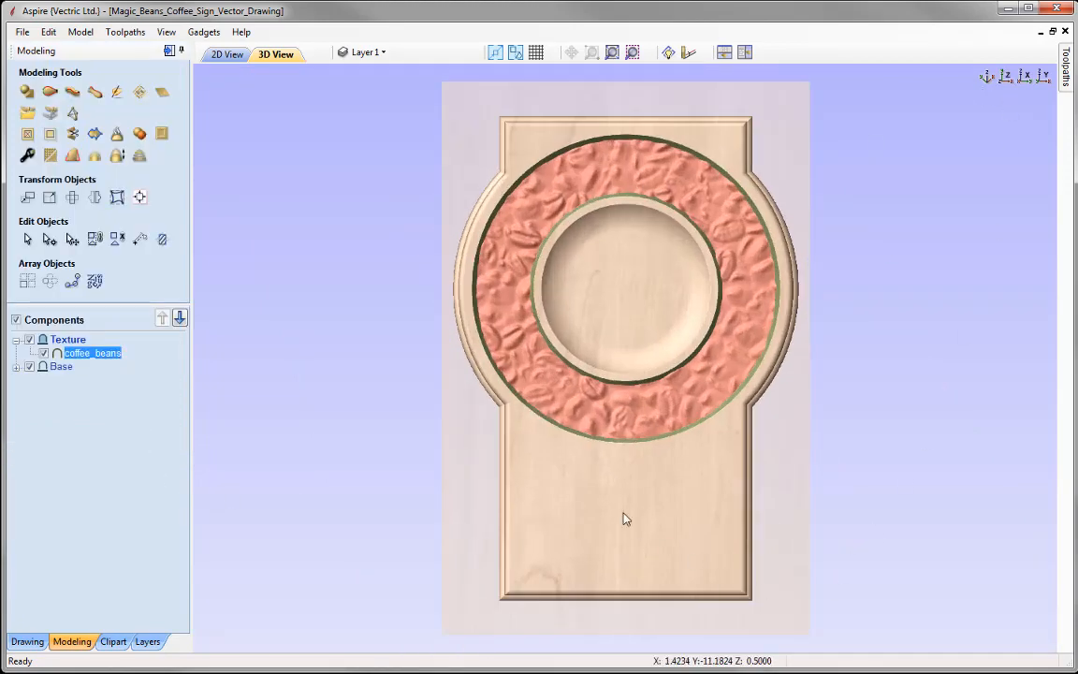
Show the 2D and 3D views side by side, hide the Texture and Base levels, and deselect the ring circles.
click(745, 54)
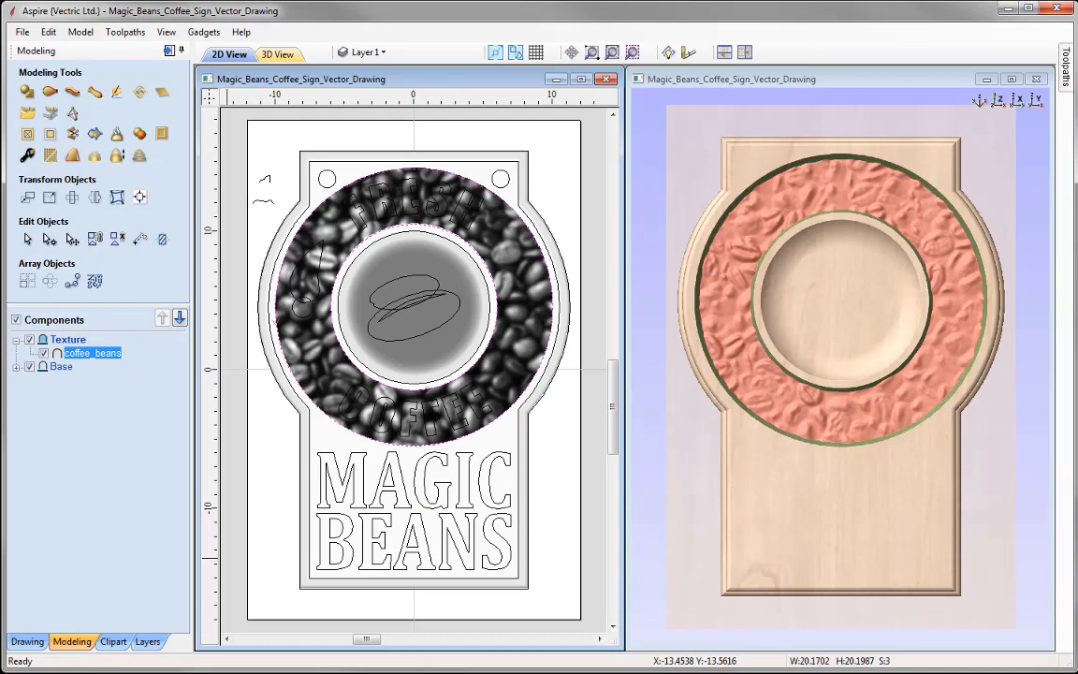
click(15, 341)
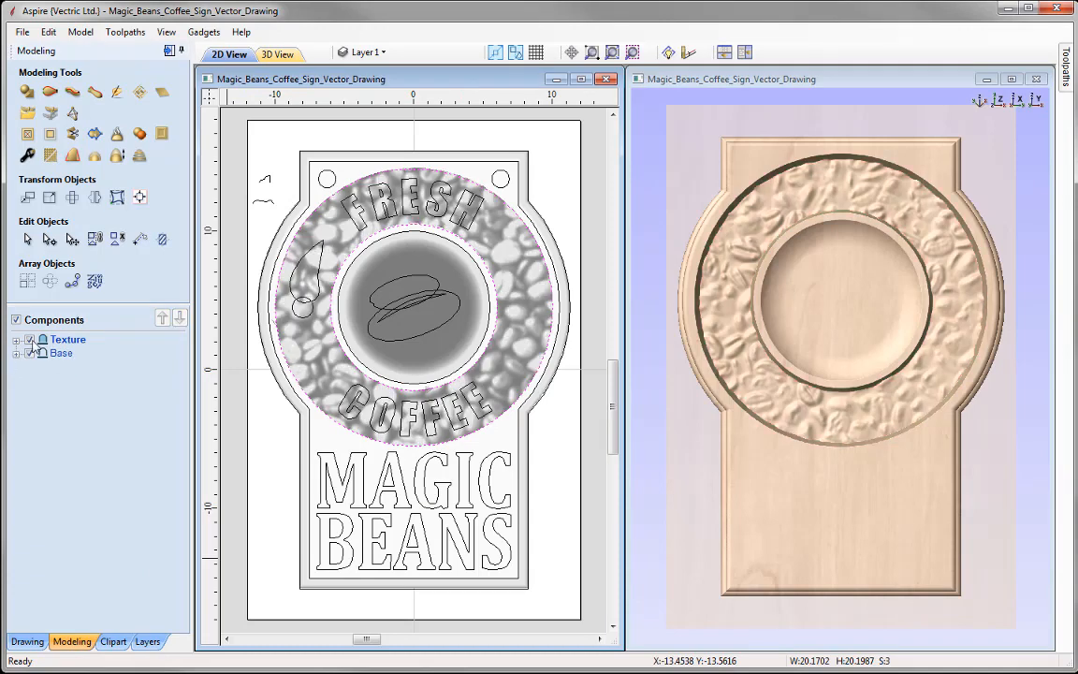
click(31, 340)
click(30, 354)
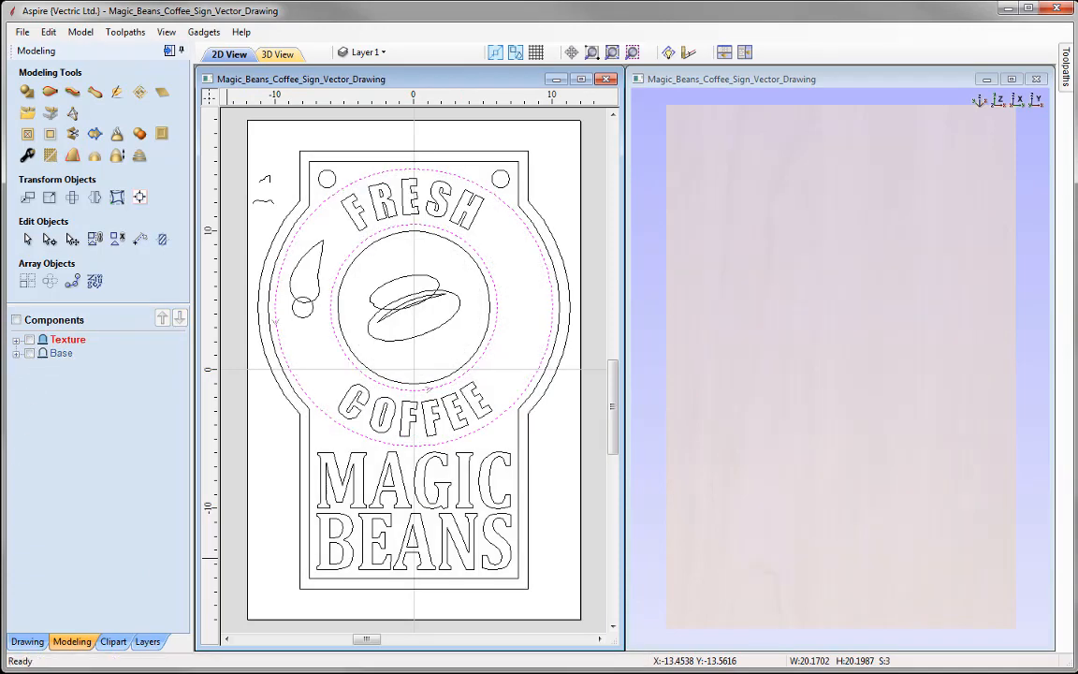
click(281, 290)
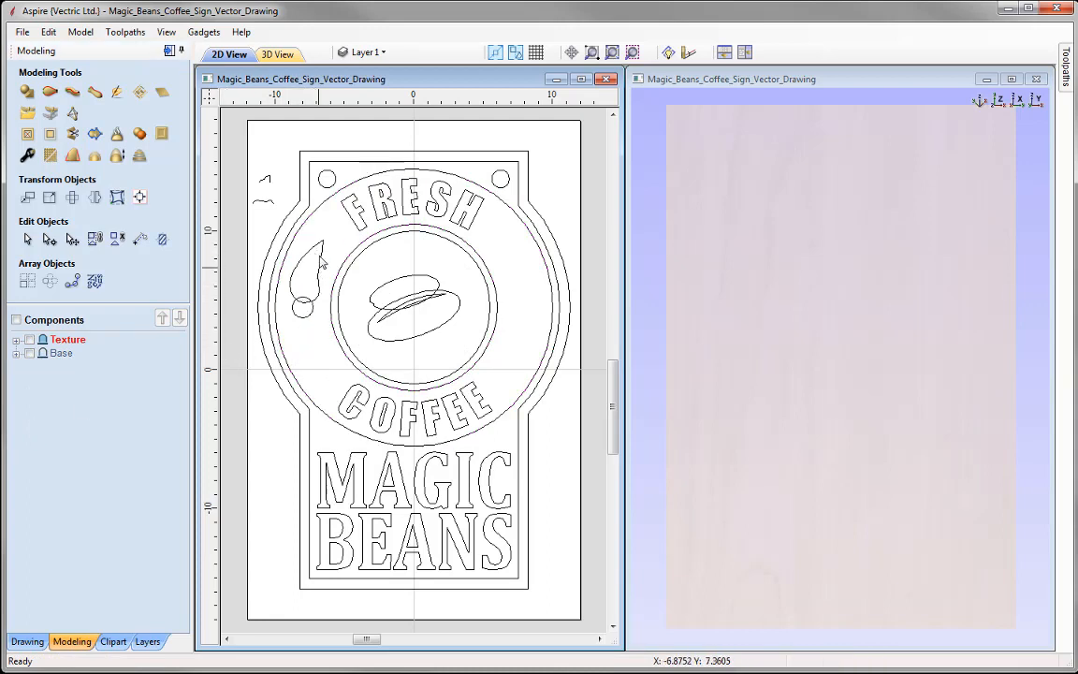
Insert a new component level and name it Leaves.
right_click(68, 346)
click(141, 440)
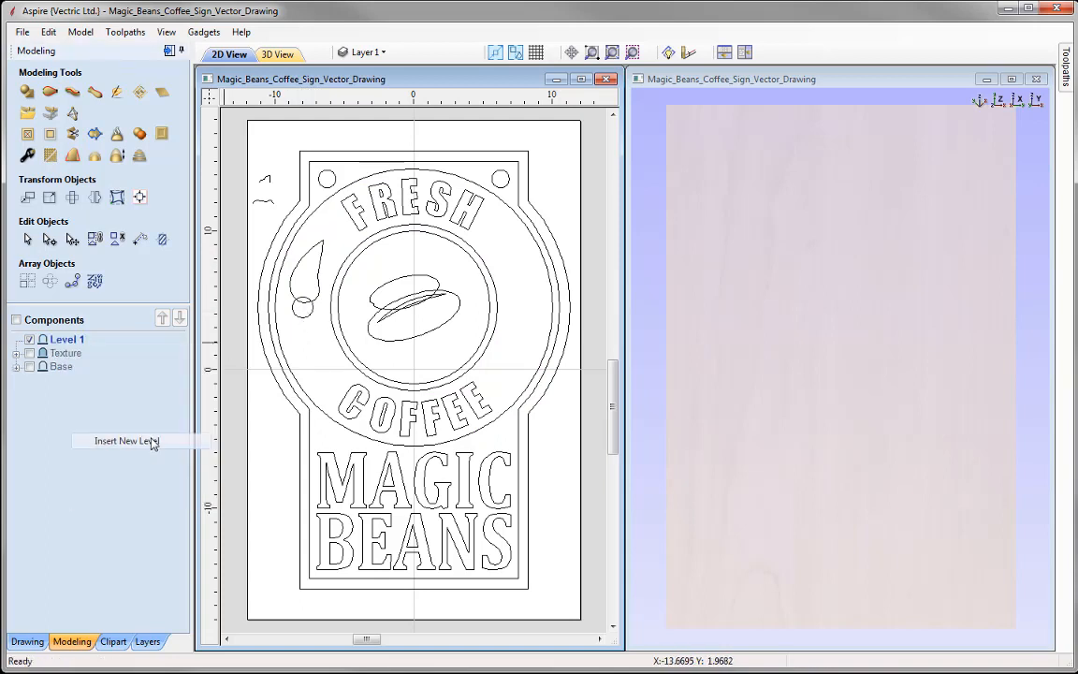
right_click(68, 344)
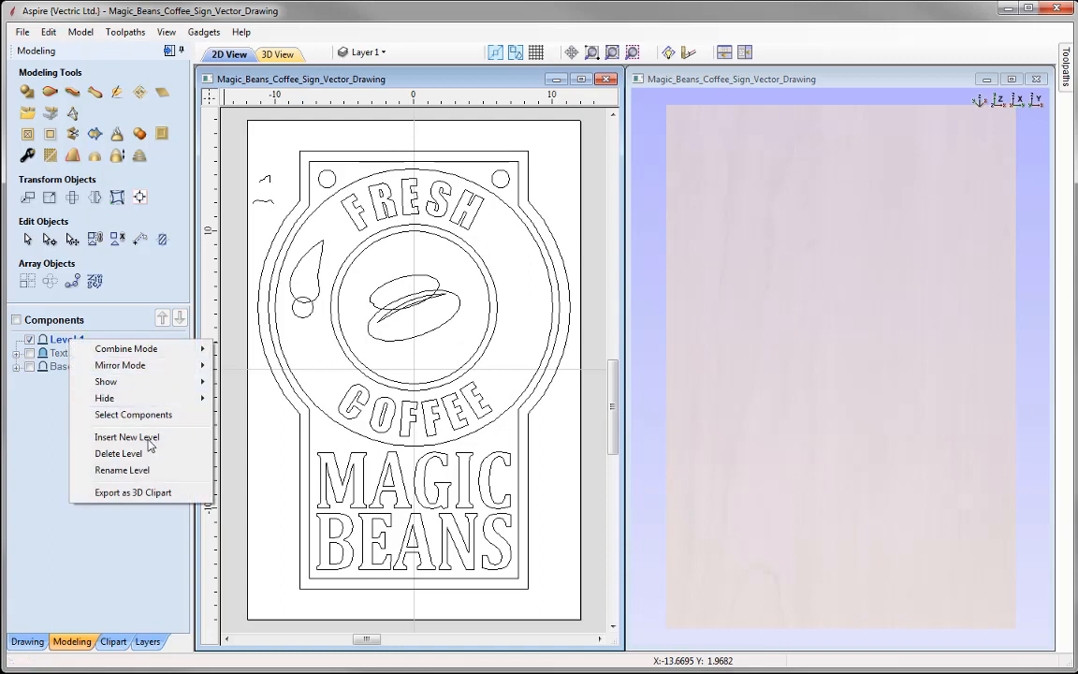
click(153, 470)
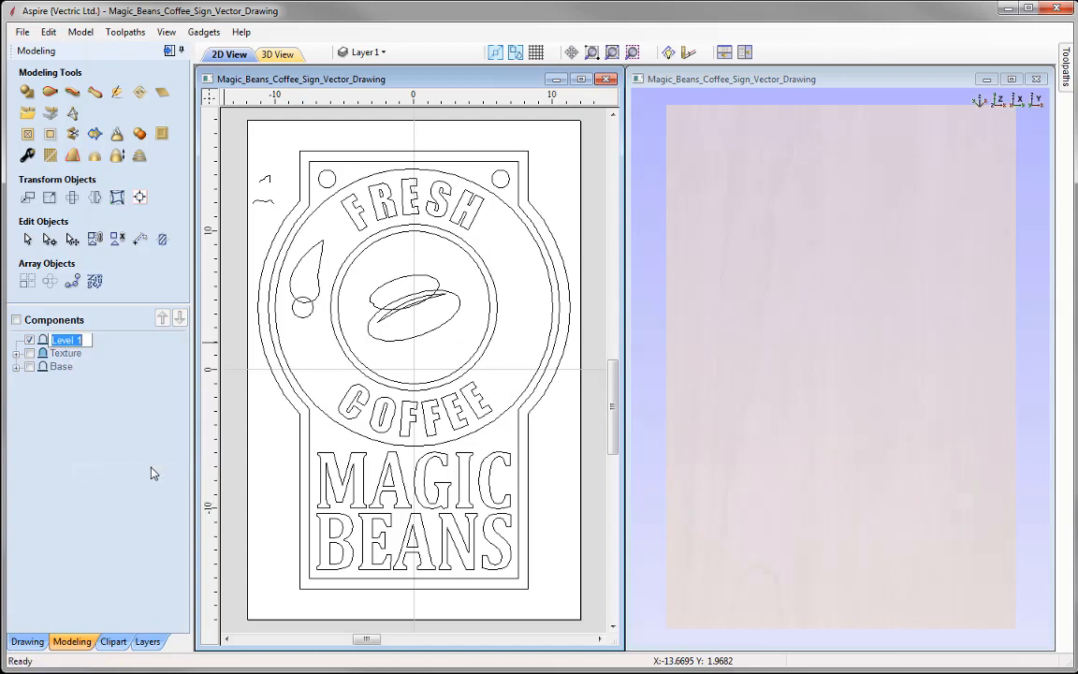
text(Leaves)
key(Return)
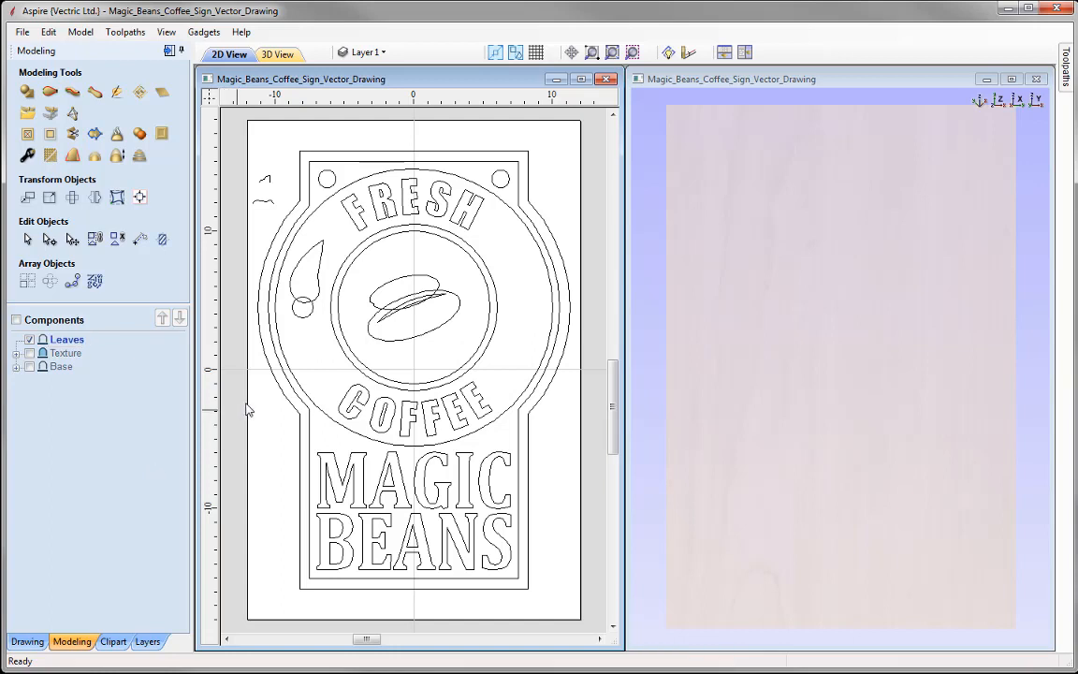
Create a curved-profile shape from the small circle below the leaf outline, with a 90-degree angle, scaled to an exact height of 0.25 inches.
click(300, 299)
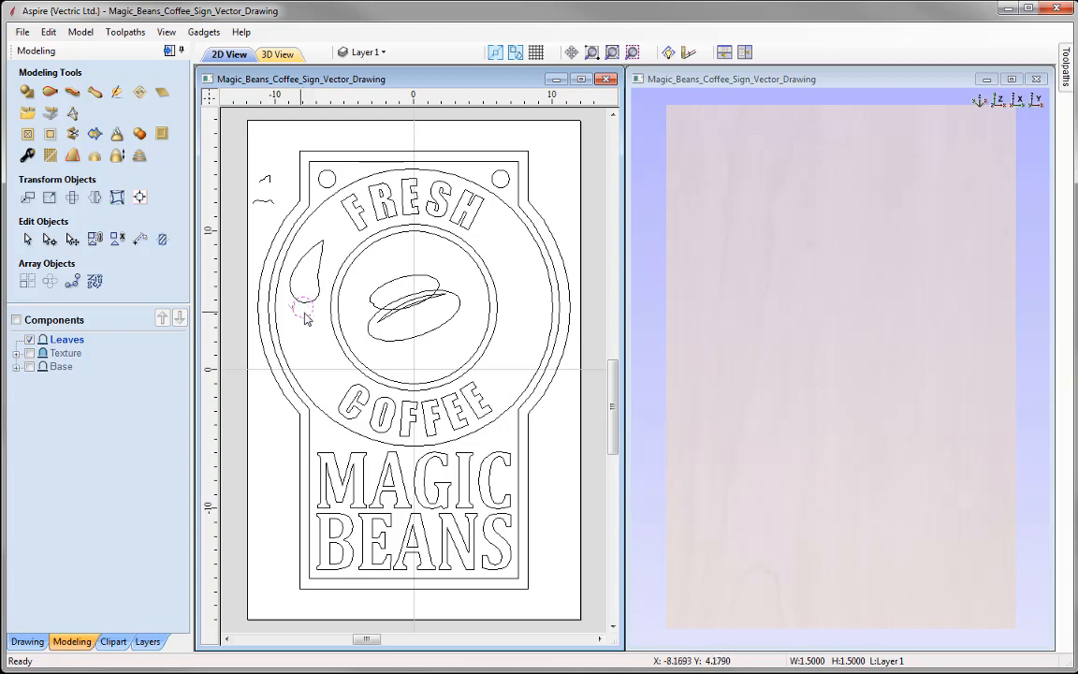
click(26, 91)
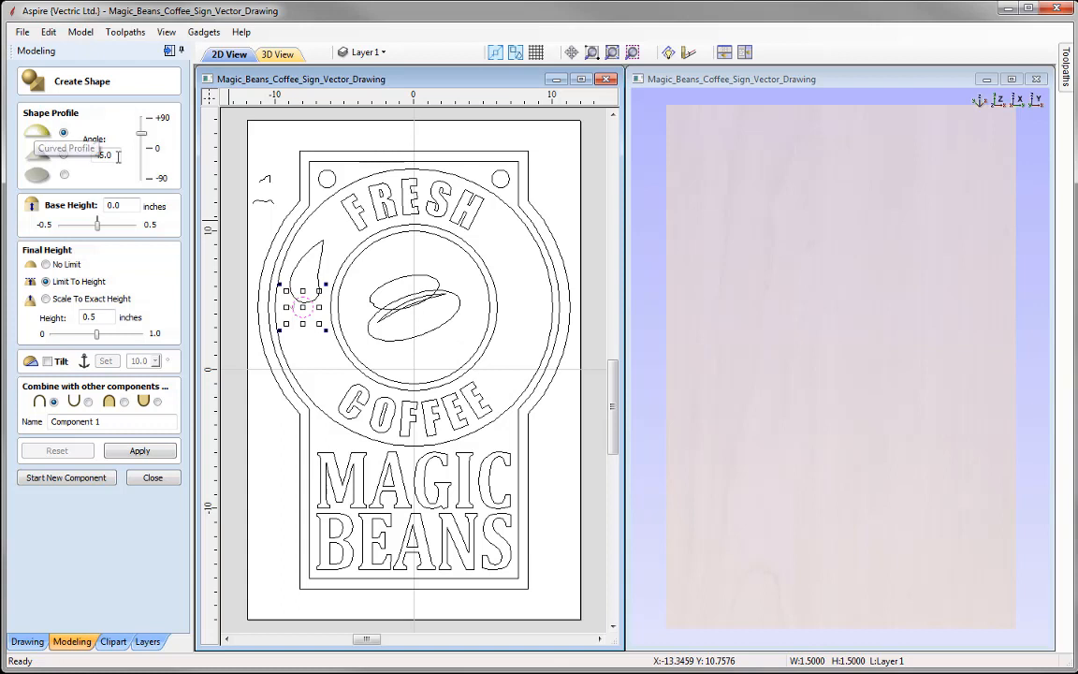
drag(140, 141, 138, 72)
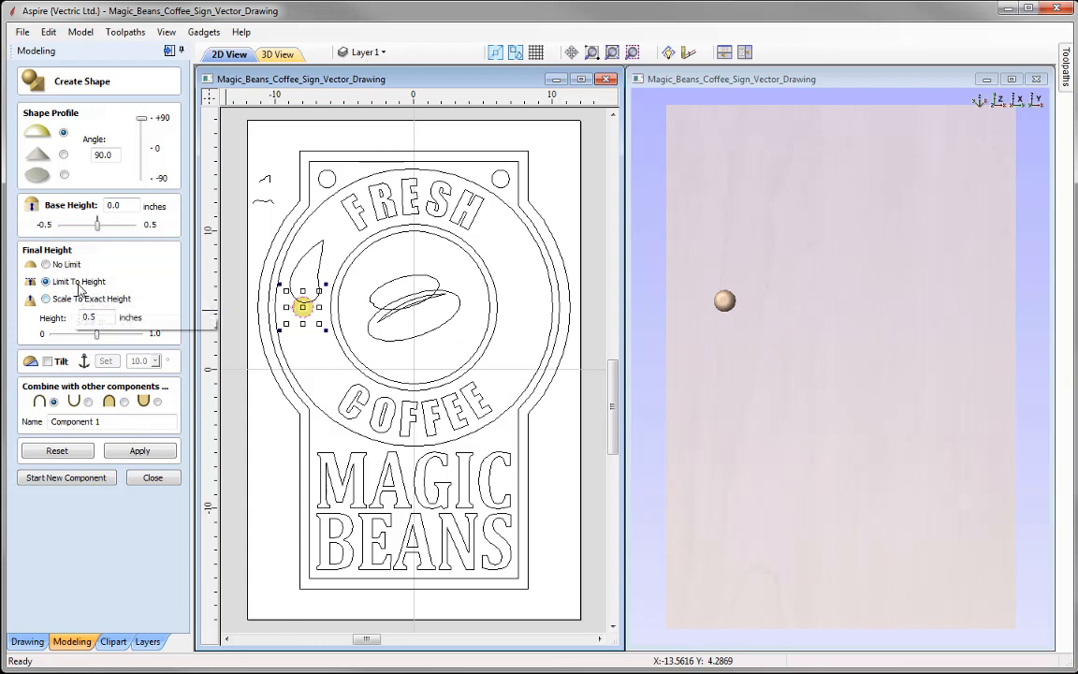
click(46, 298)
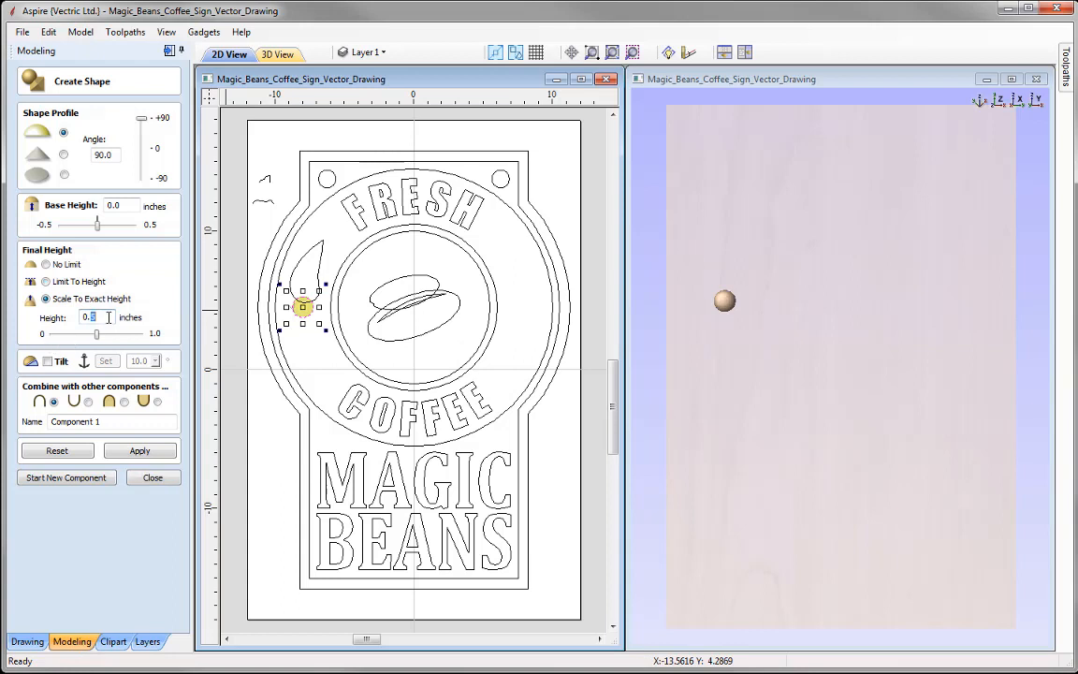
click(161, 456)
drag(842, 445, 655, 382)
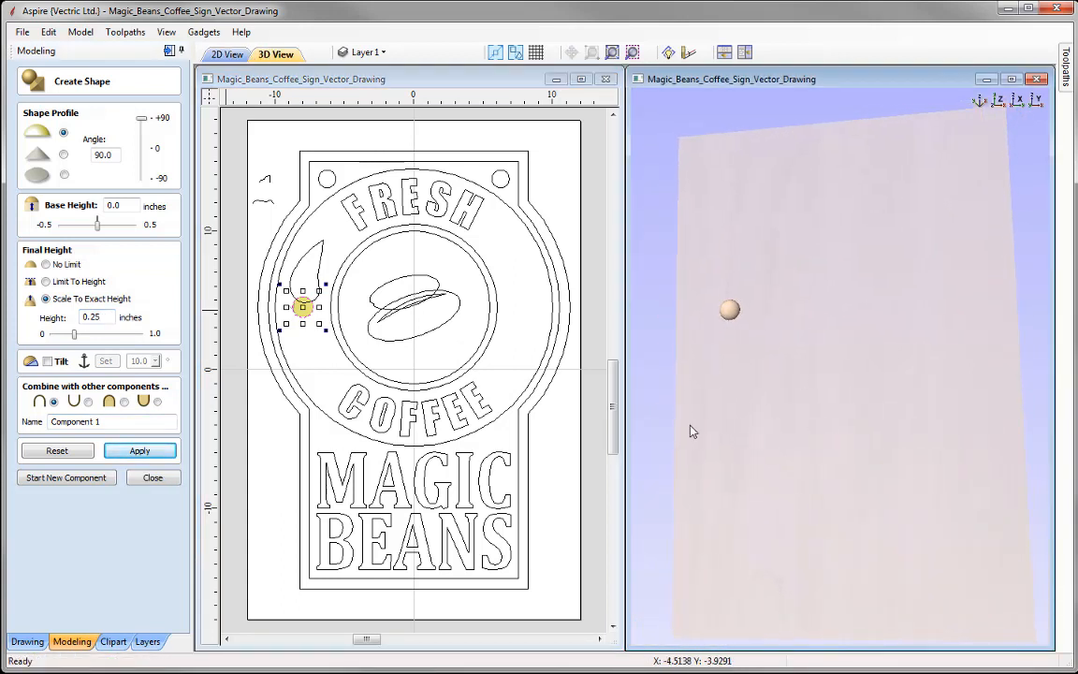
Name the dome component Berry, finish the shape, and return the 3D view to top-down.
triple_click(127, 421)
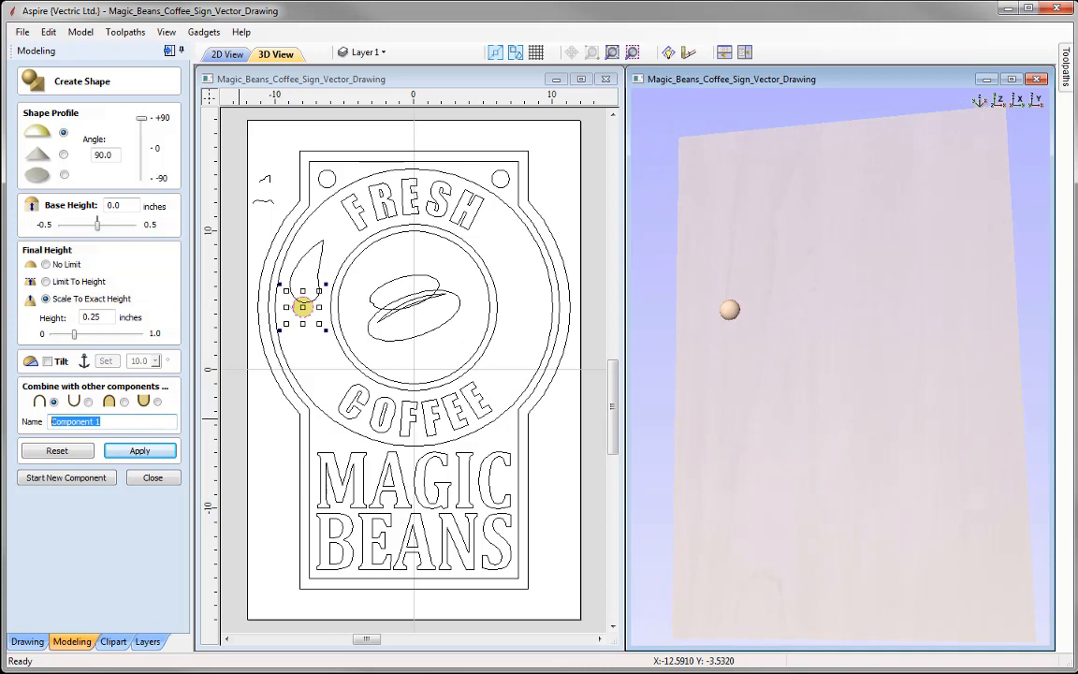
text(Berry)
click(122, 451)
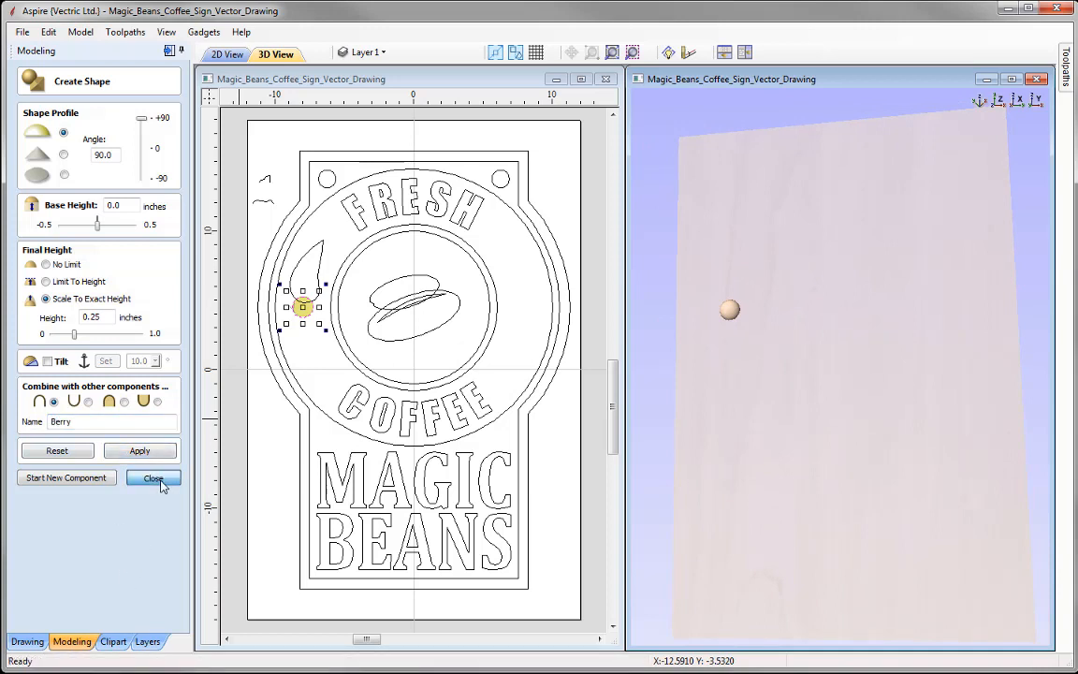
click(159, 480)
click(1004, 100)
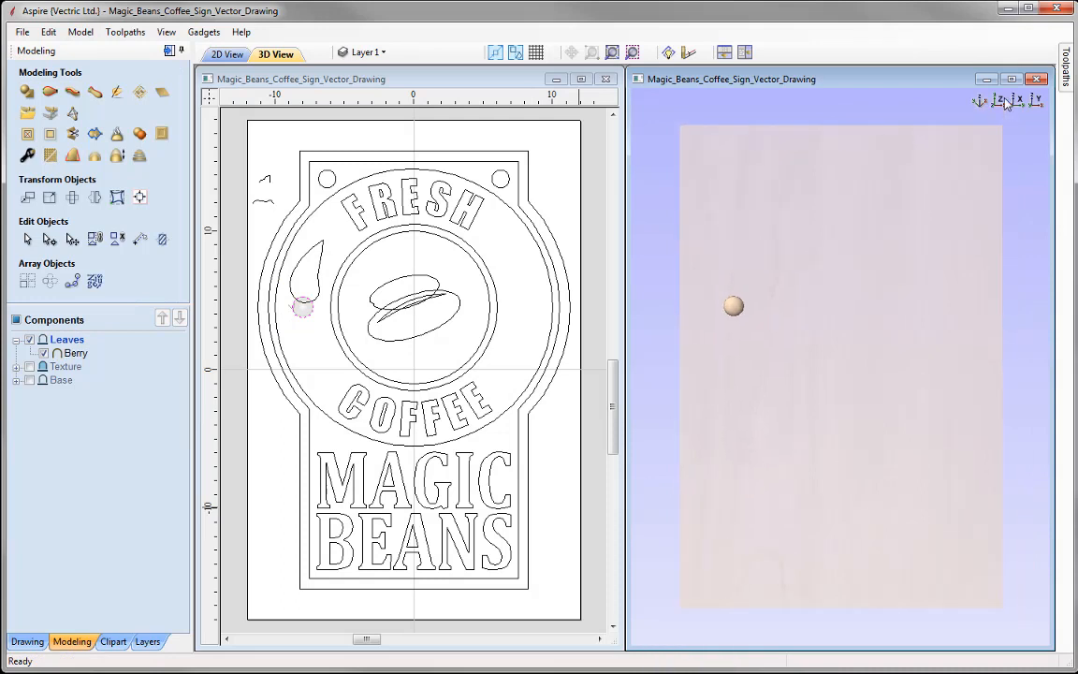
Start a Two Rail Sweep using the two curves of the leaf outline as drive rails.
click(293, 283)
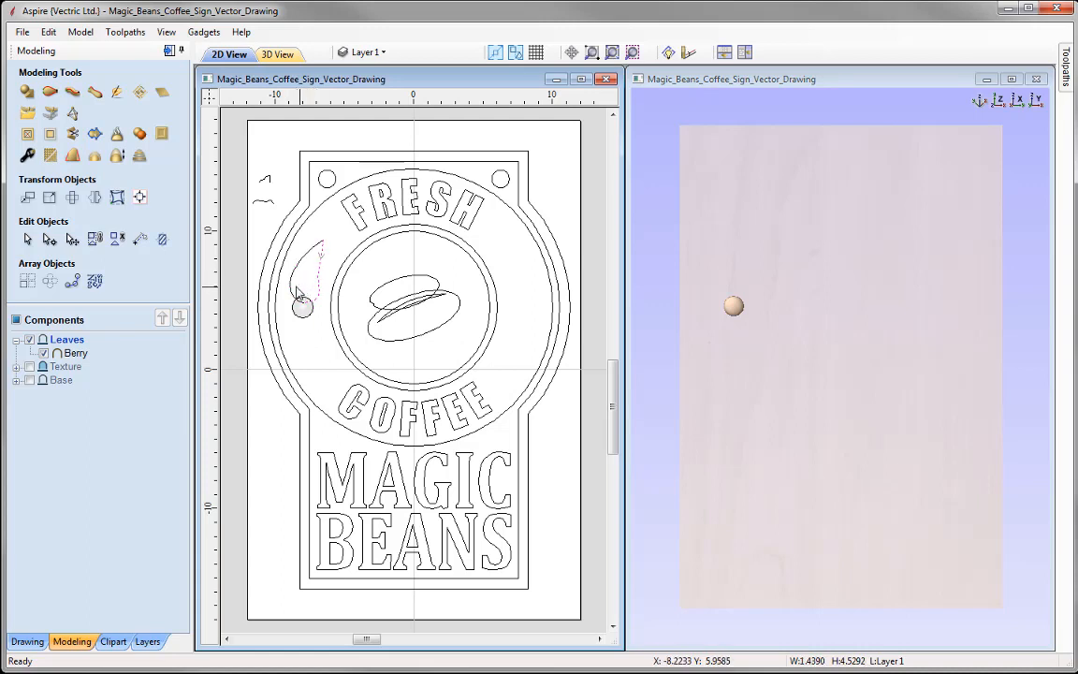
click(302, 291)
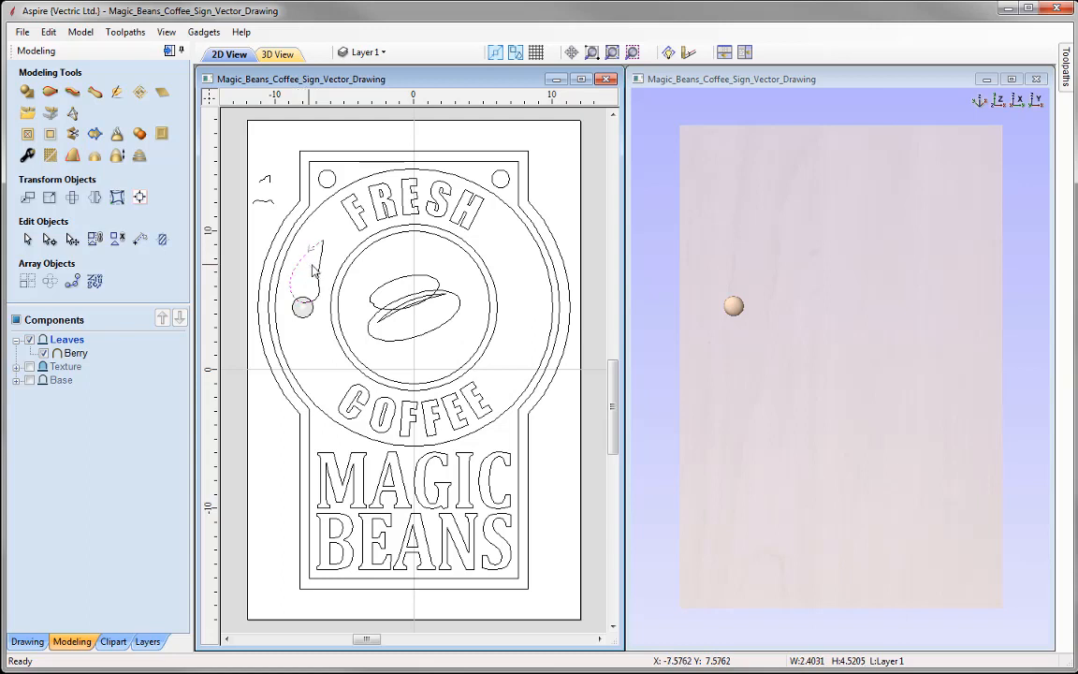
click(318, 266)
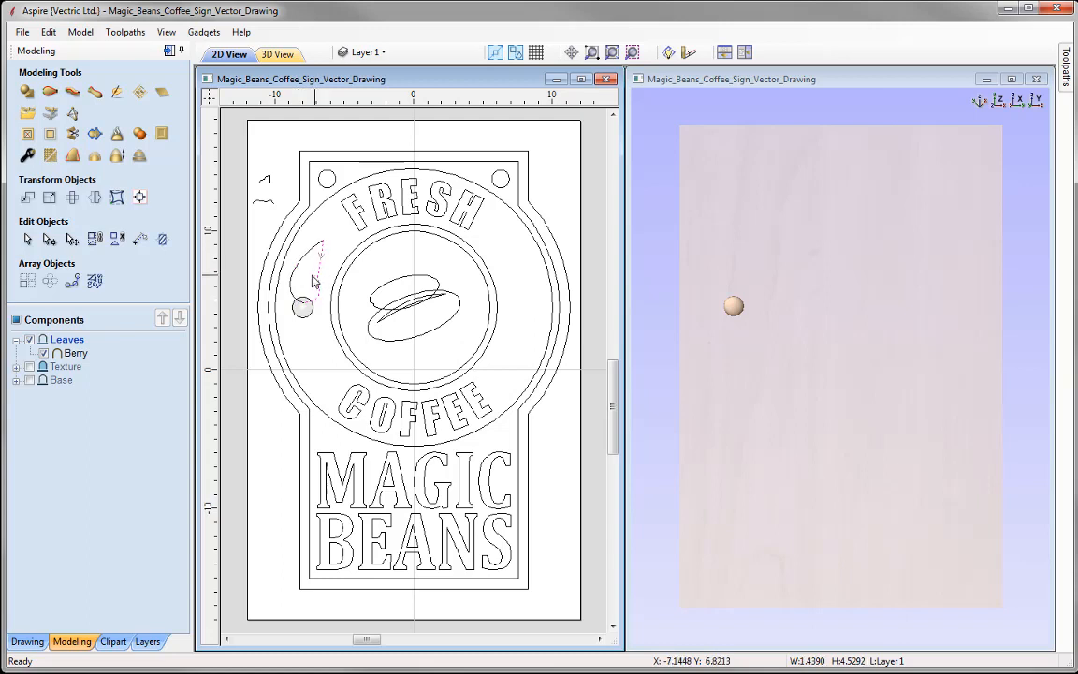
click(263, 203)
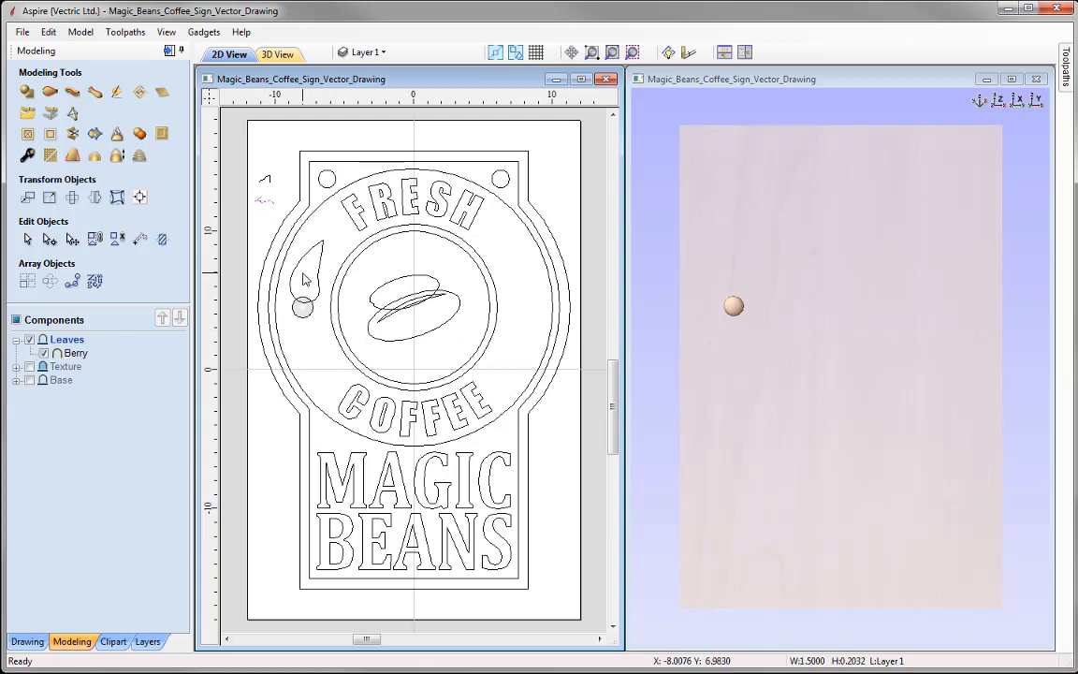
click(49, 90)
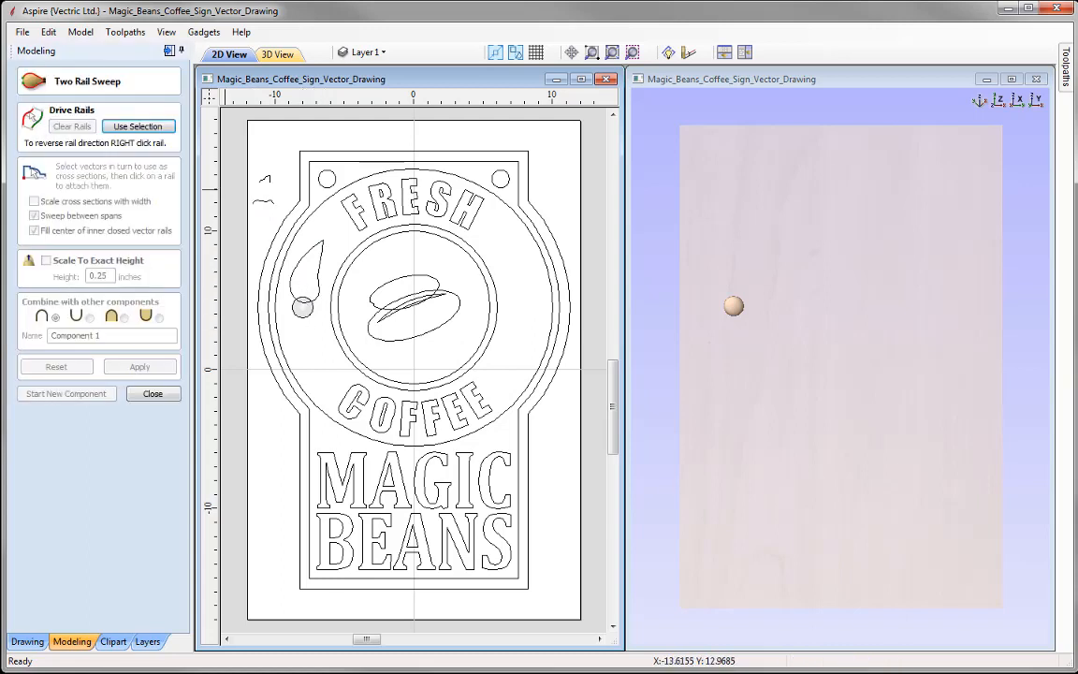
click(304, 262)
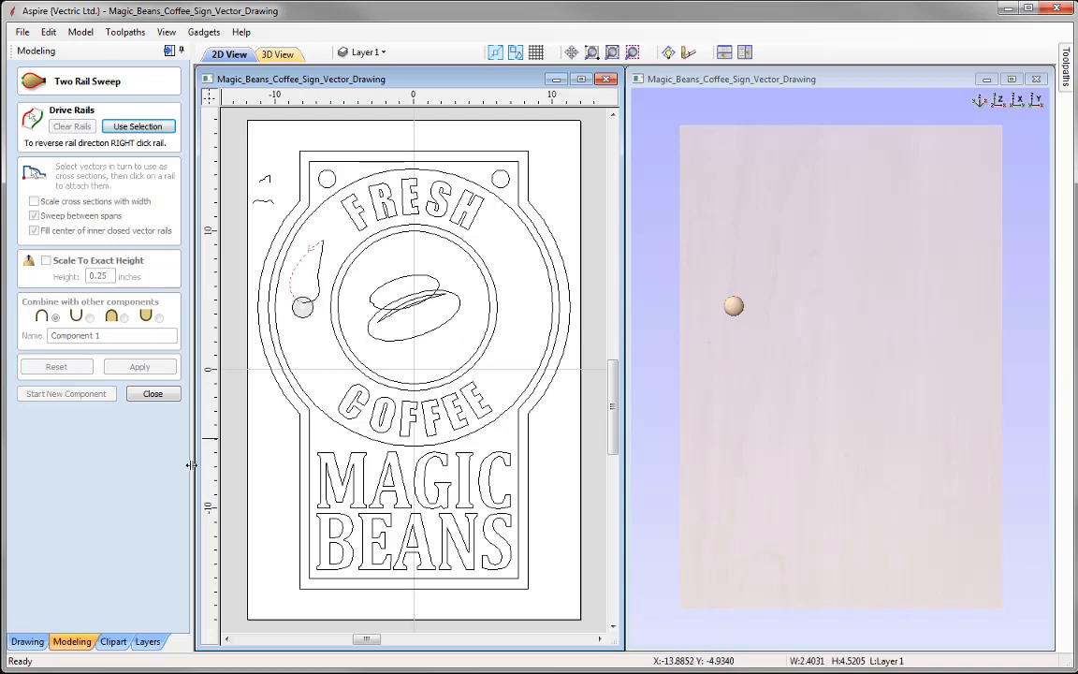
shift+click(322, 270)
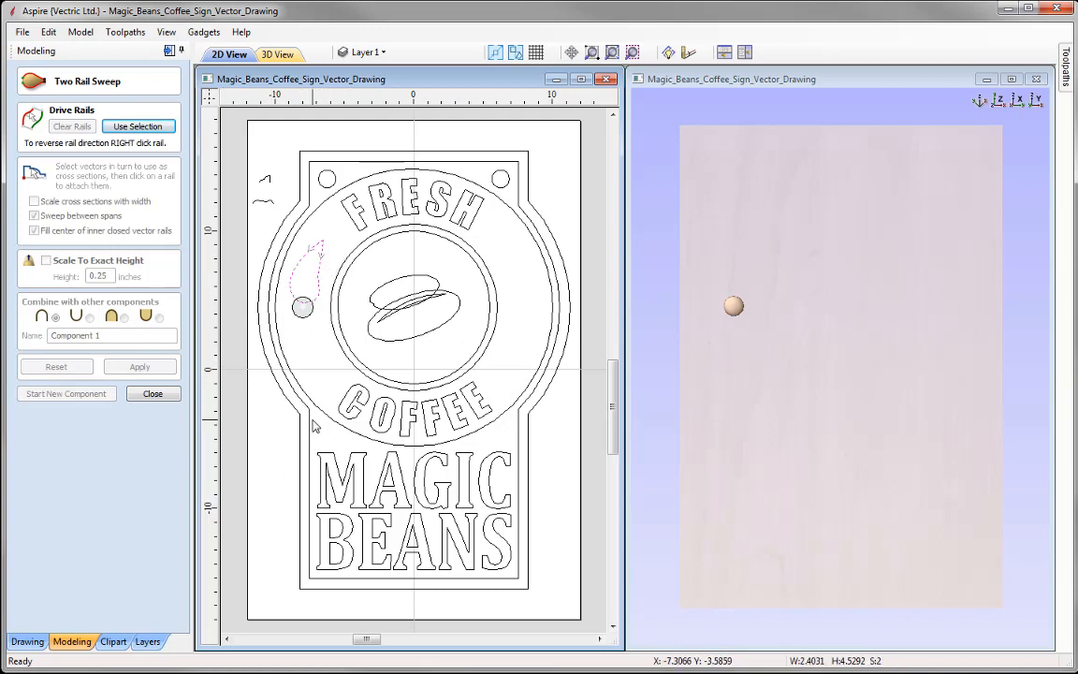
click(139, 127)
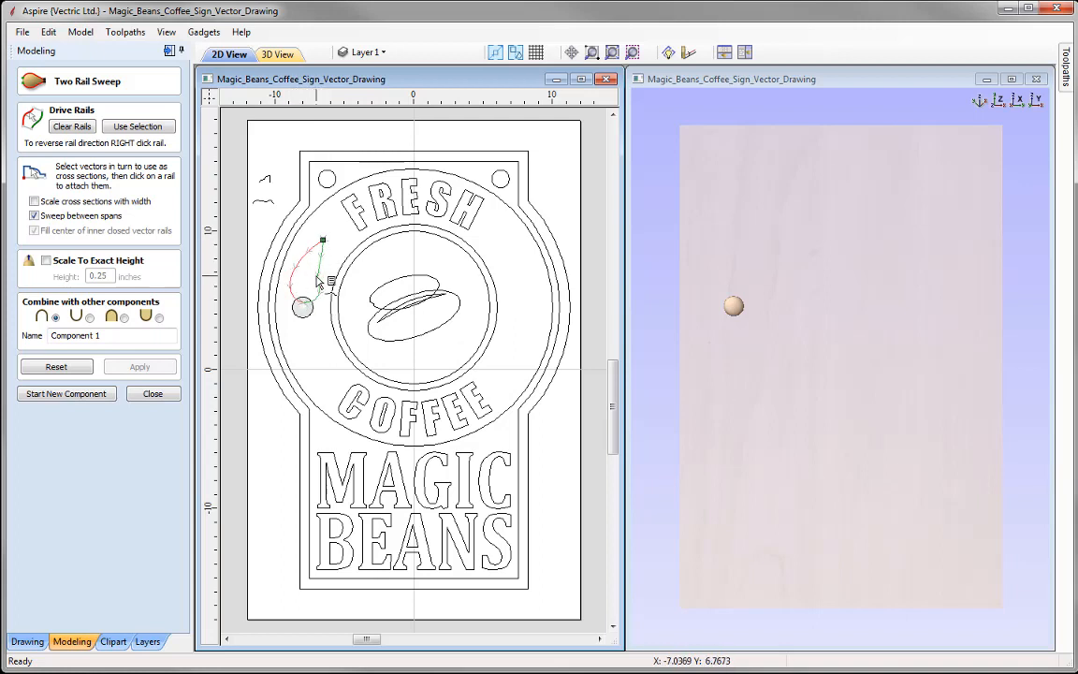
Attach the lower small wavy vector outside the sign to the leaf rails as the cross section and apply the sweep.
right_click(321, 268)
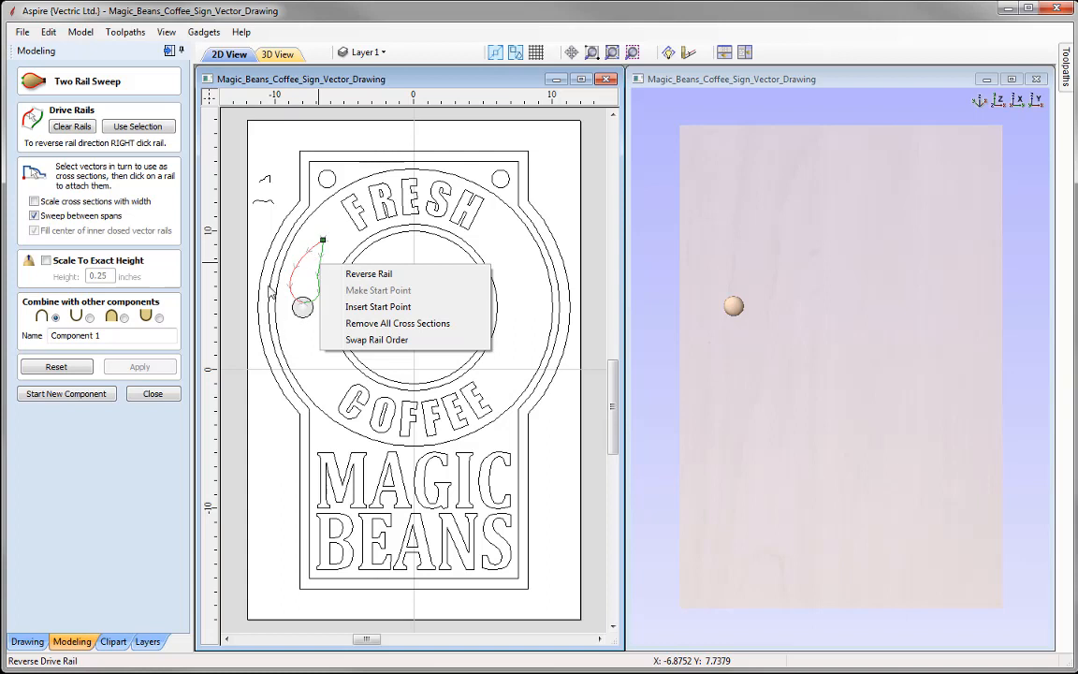
click(265, 205)
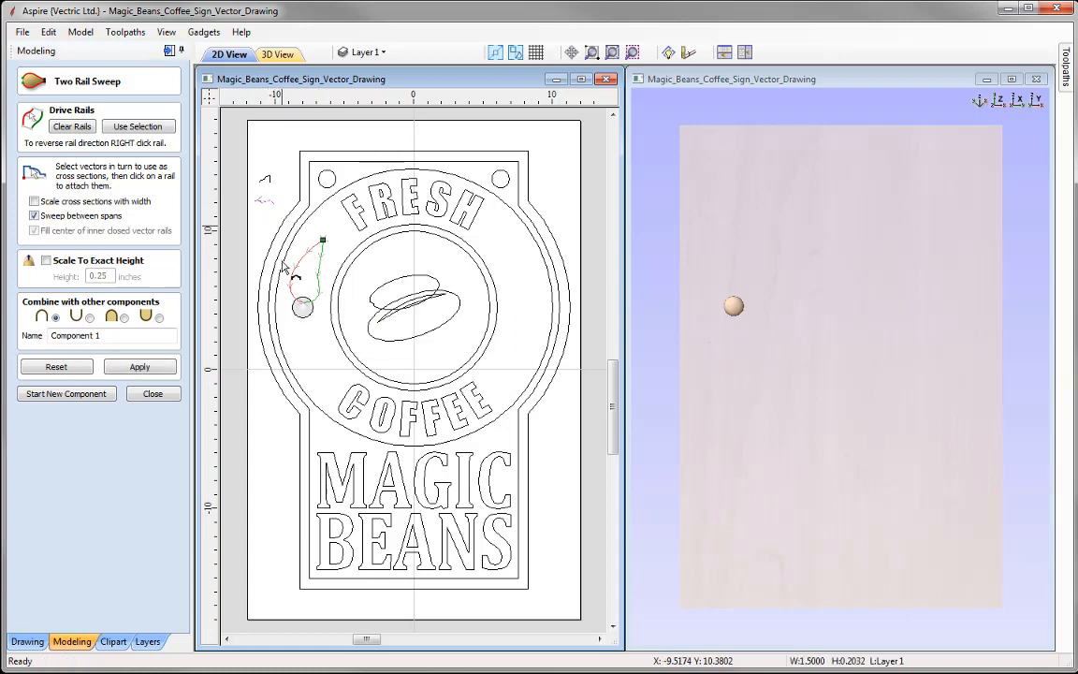
click(145, 370)
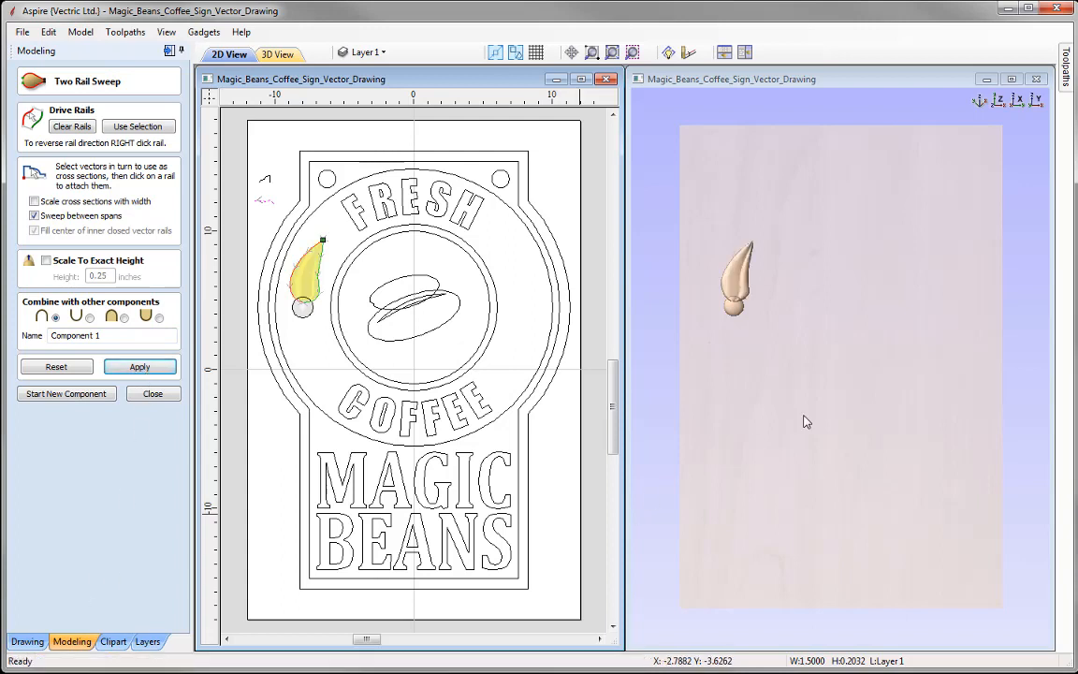
Reapply the leaf sweep with its cross sections scaled with width.
middle_drag(828, 439, 866, 458)
scroll(866, 458, up, 4)
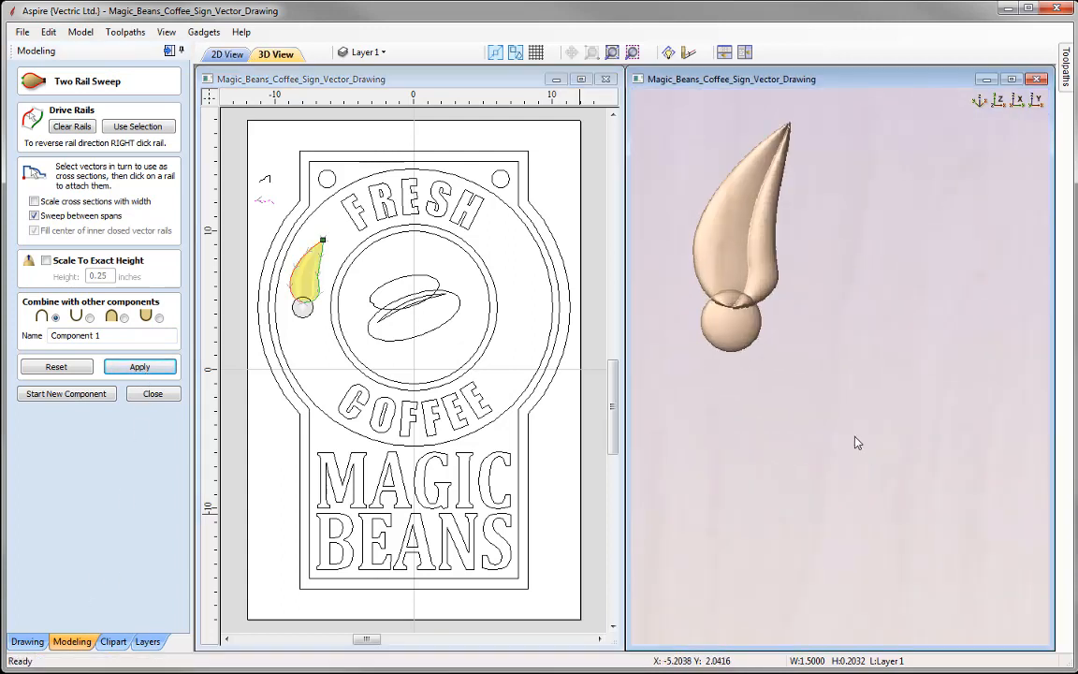
drag(857, 442, 875, 284)
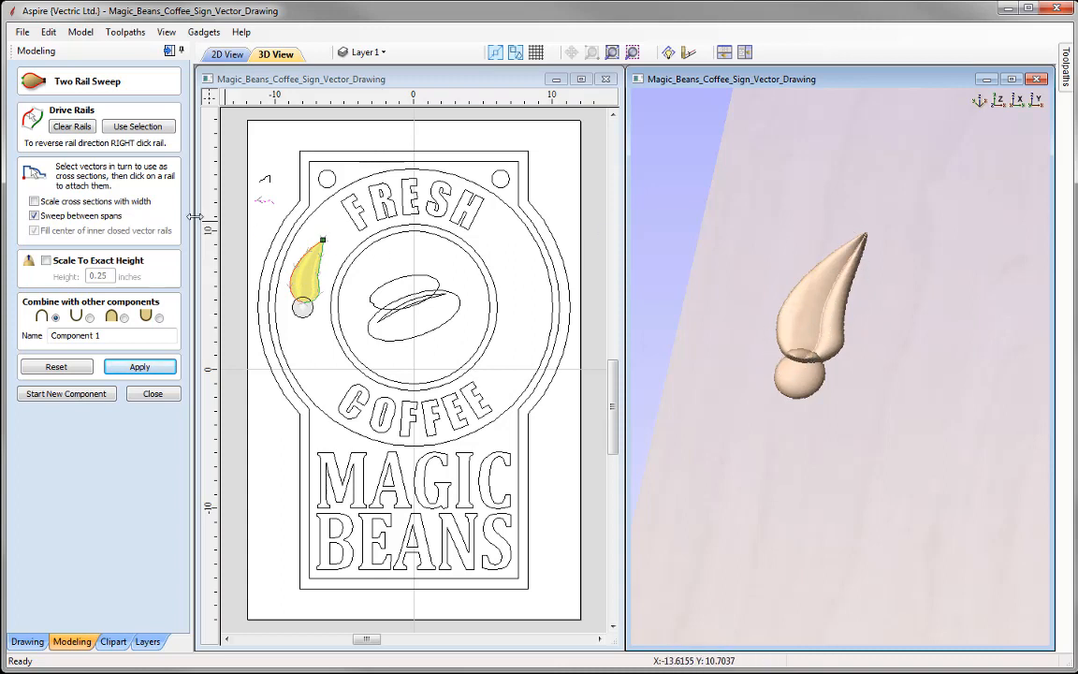
click(33, 202)
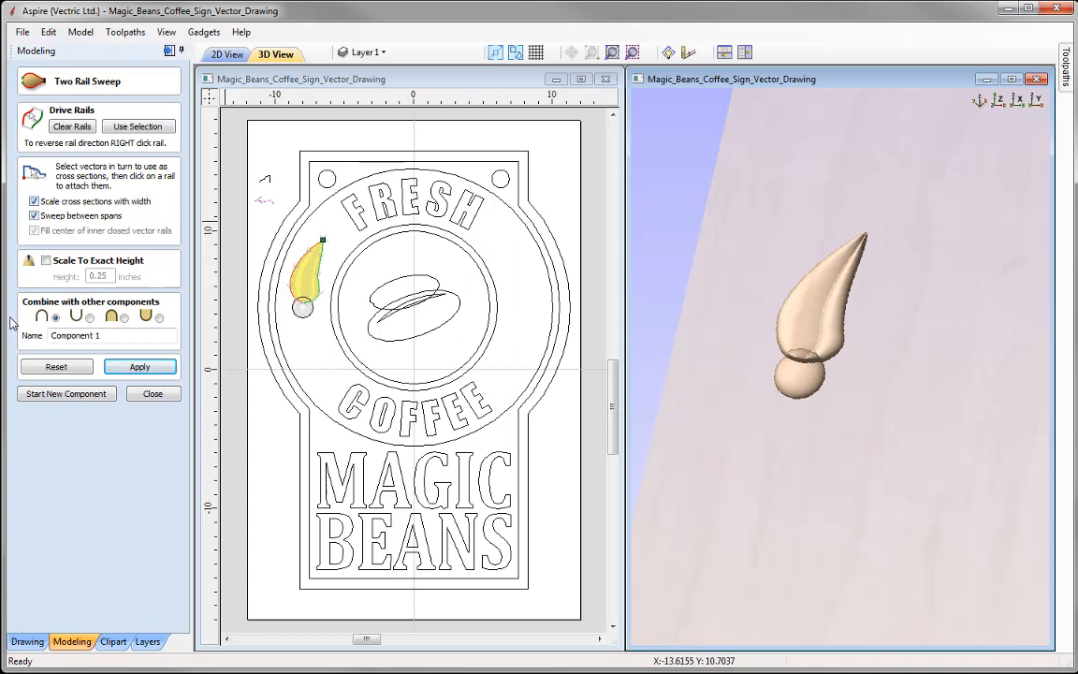
click(142, 371)
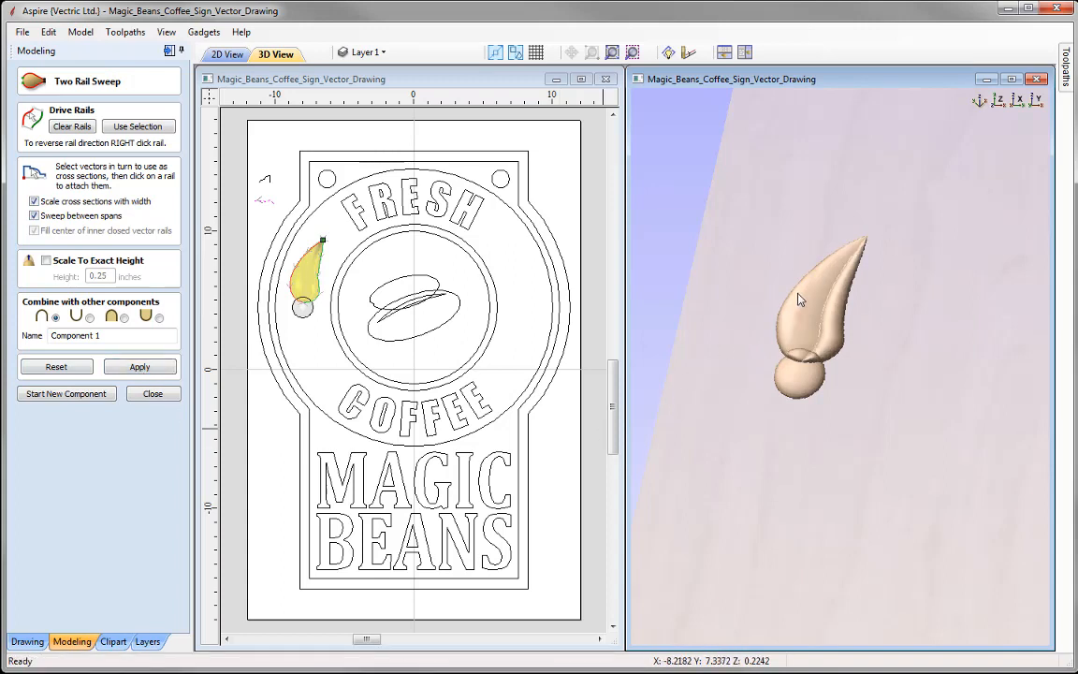
Set the leaf sweep to merge with other components and scale it to an exact height of 0.25 inches.
click(124, 317)
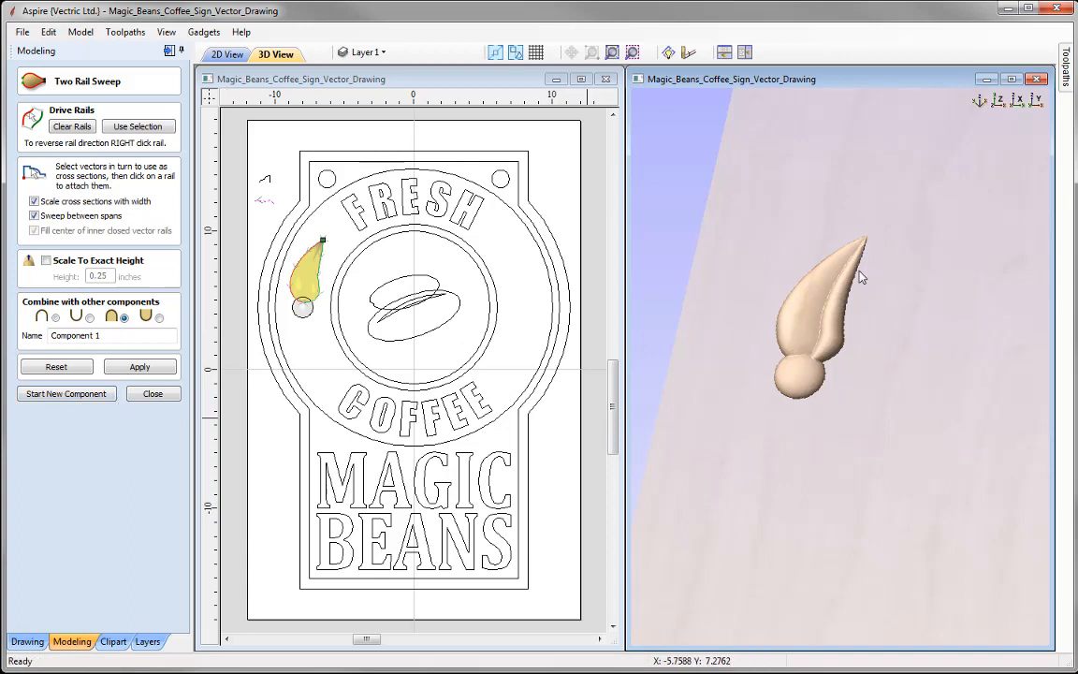
click(46, 261)
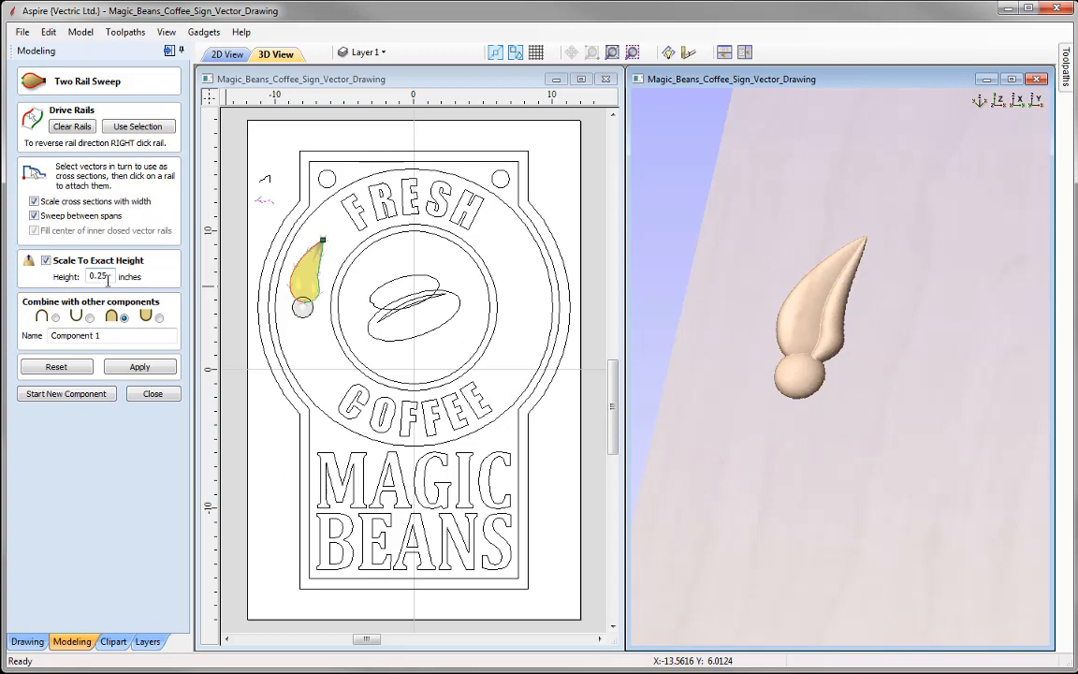
click(122, 368)
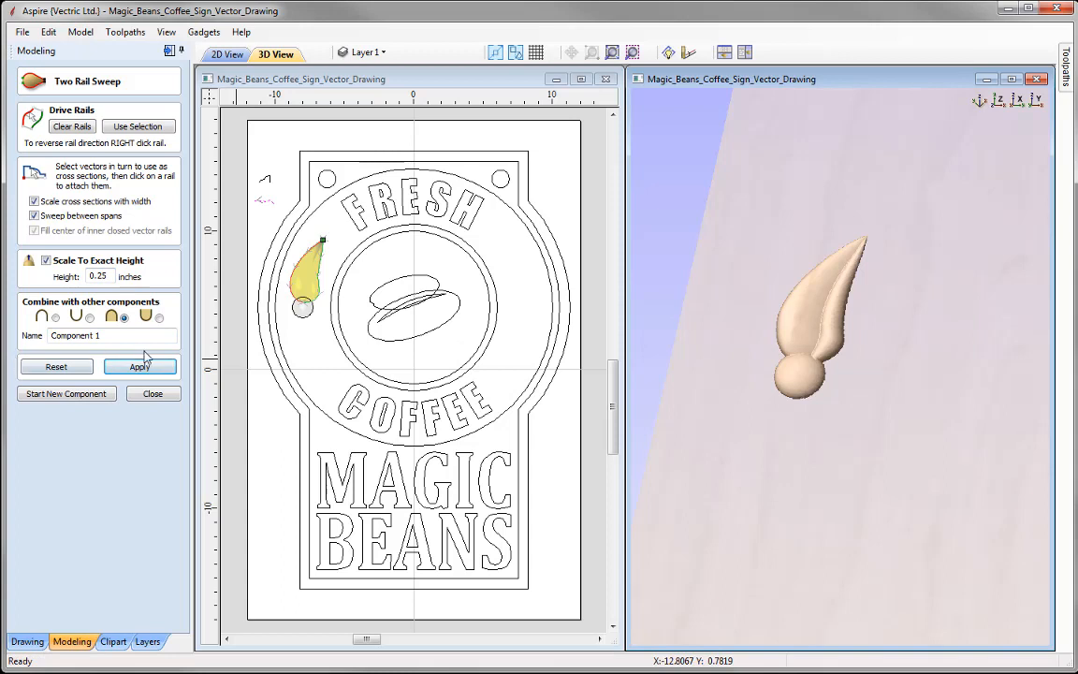
Name the swept component Leaf, apply the sweep and finish the Two Rail Sweep.
drag(107, 335, 49, 335)
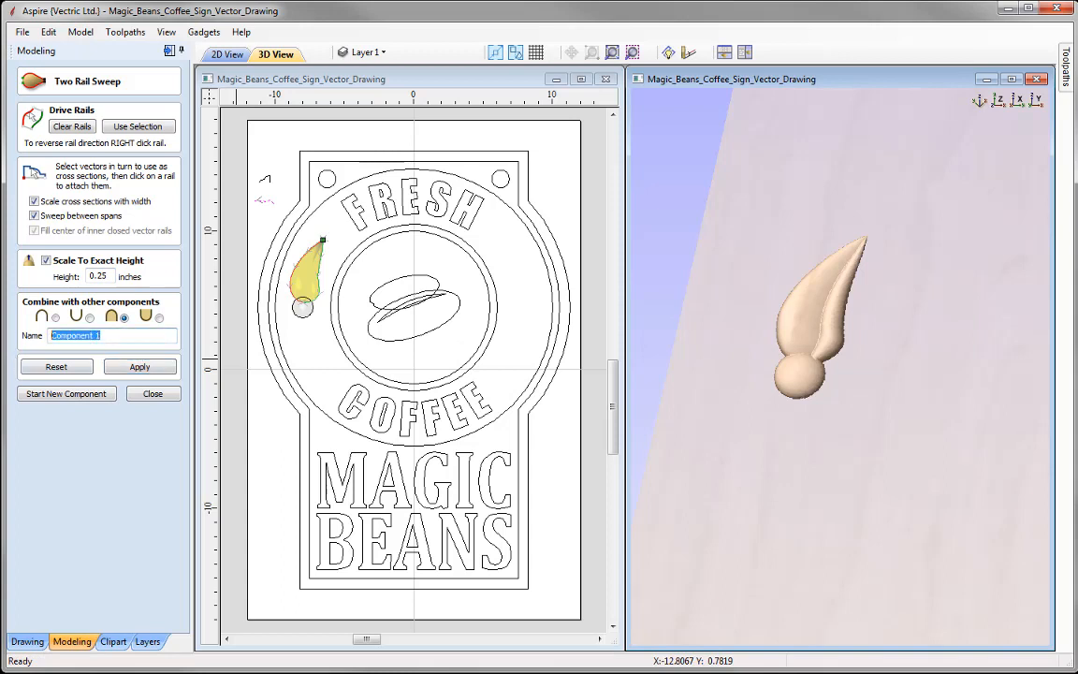
text(Leaf)
click(122, 366)
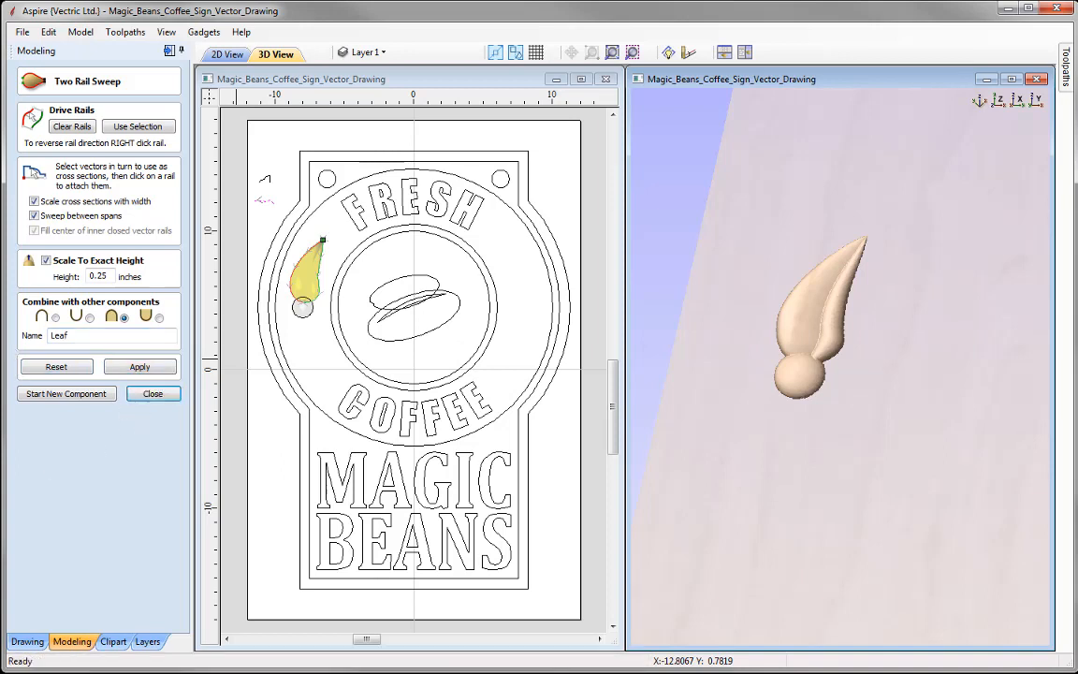
click(151, 394)
click(234, 141)
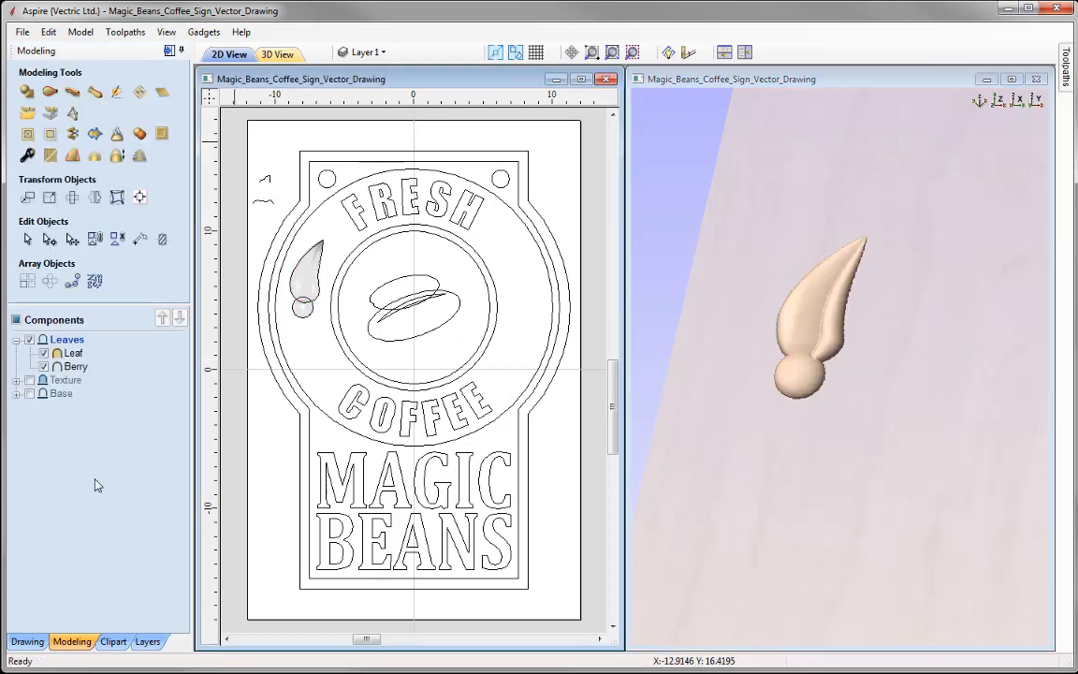
Draw a horizontal line 1.5 inches long across the middle of the berry circle, from edge to edge.
click(308, 287)
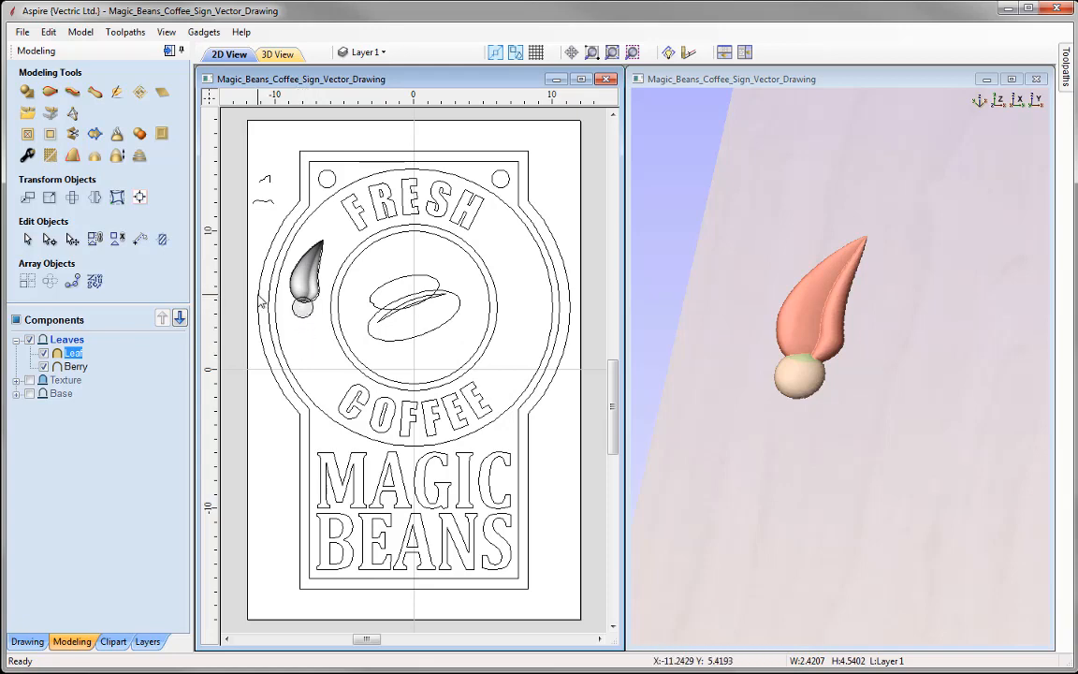
scroll(260, 299, up, 1)
scroll(260, 299, up, 2)
scroll(263, 304, up, 1)
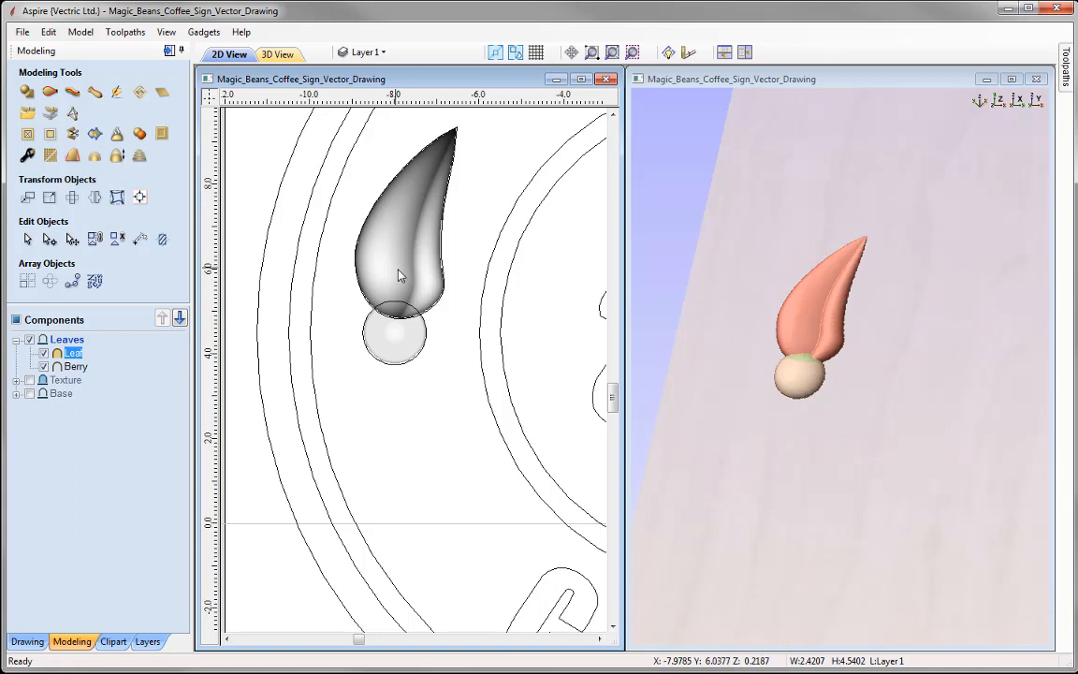
click(27, 641)
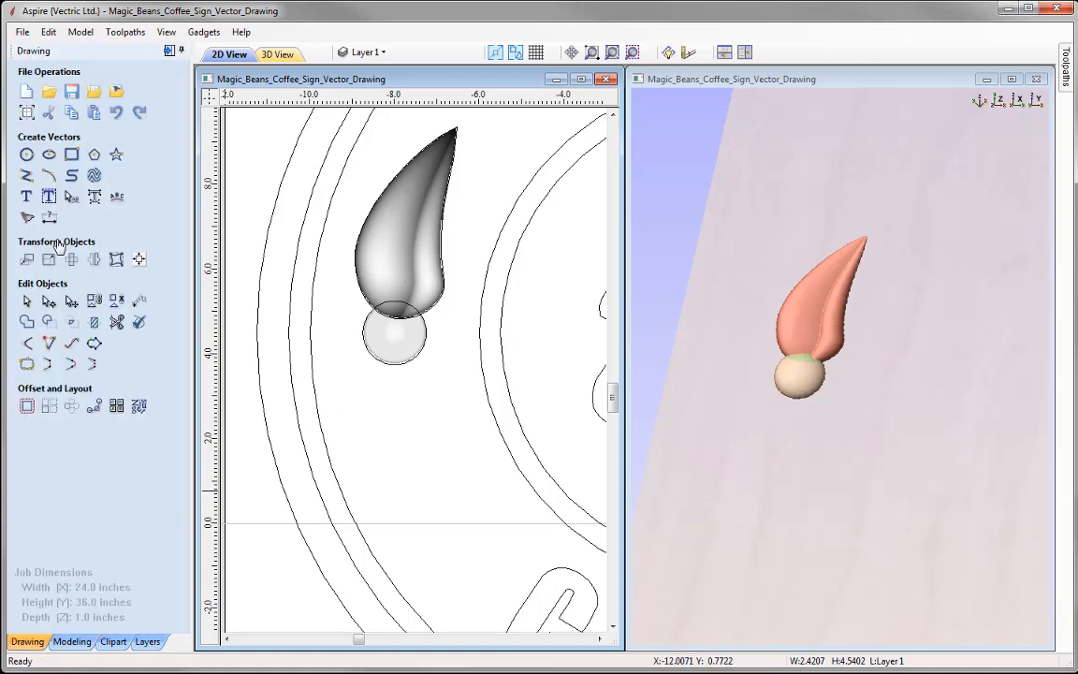
click(26, 175)
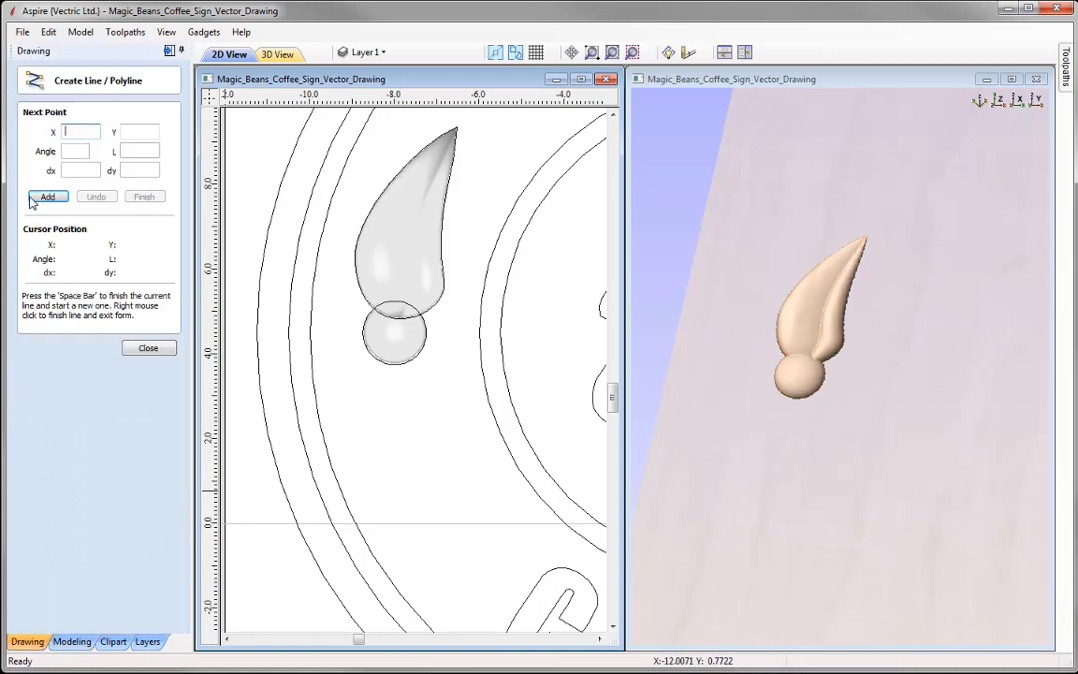
click(362, 334)
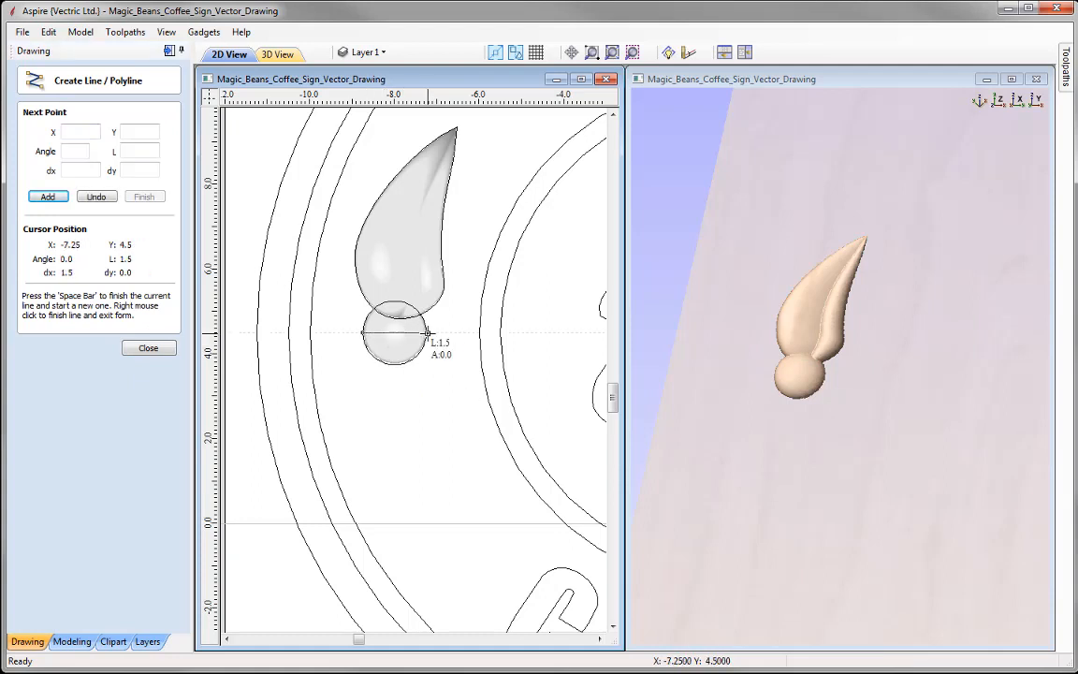
click(426, 333)
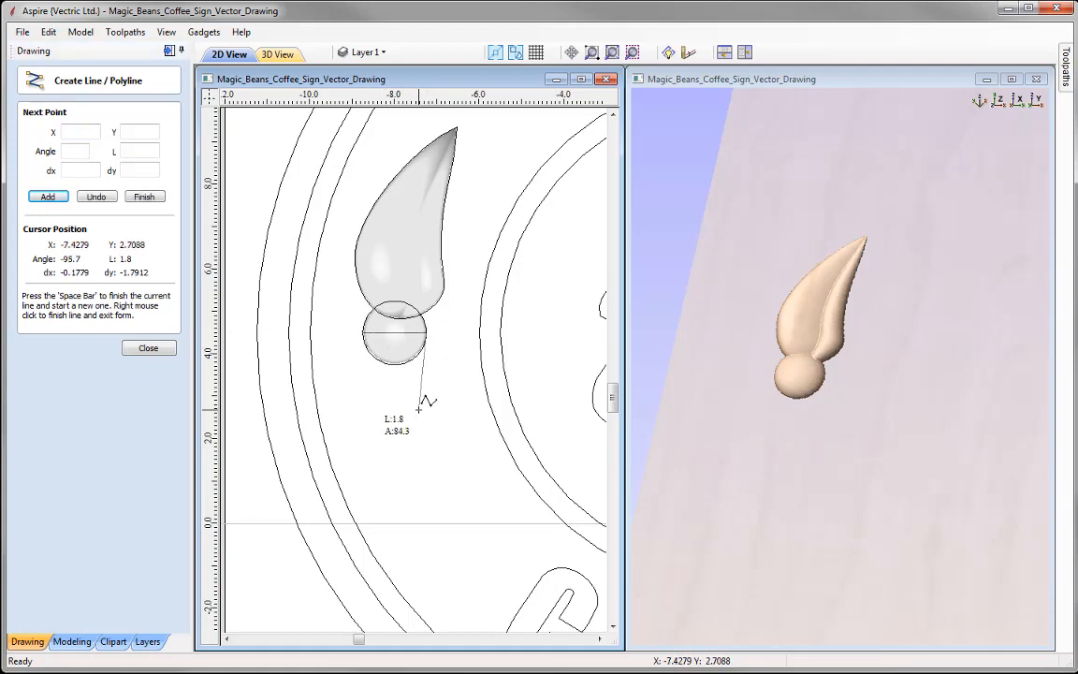
right_click(419, 408)
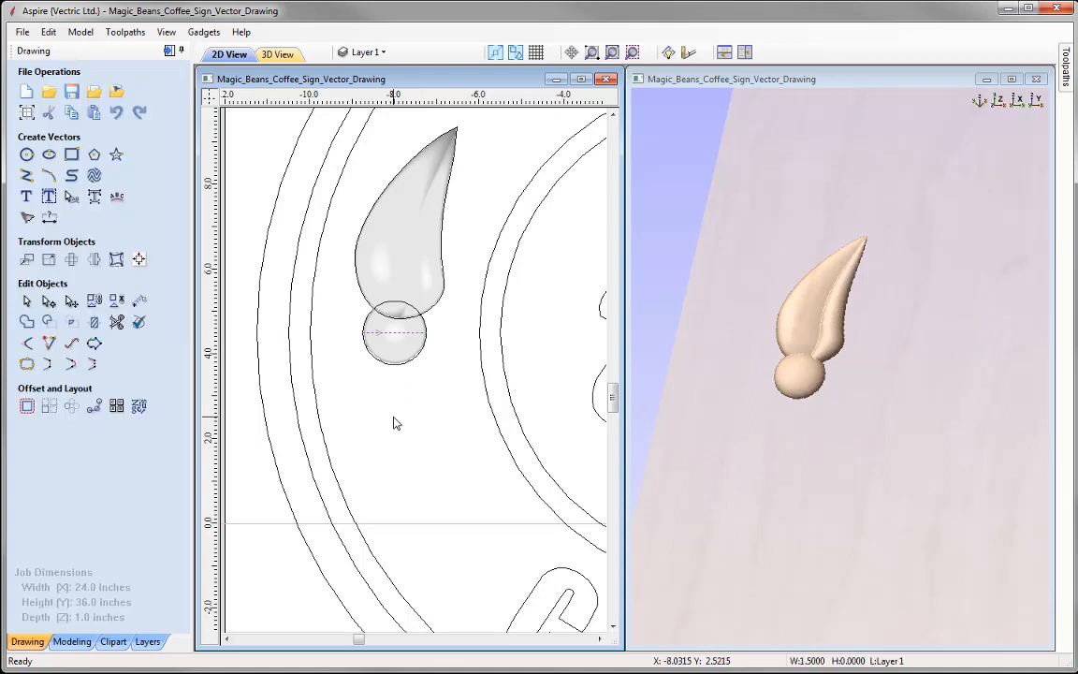
Create a mirrored copy of the leaf flipped about the line through the berry, and remove that line.
click(401, 217)
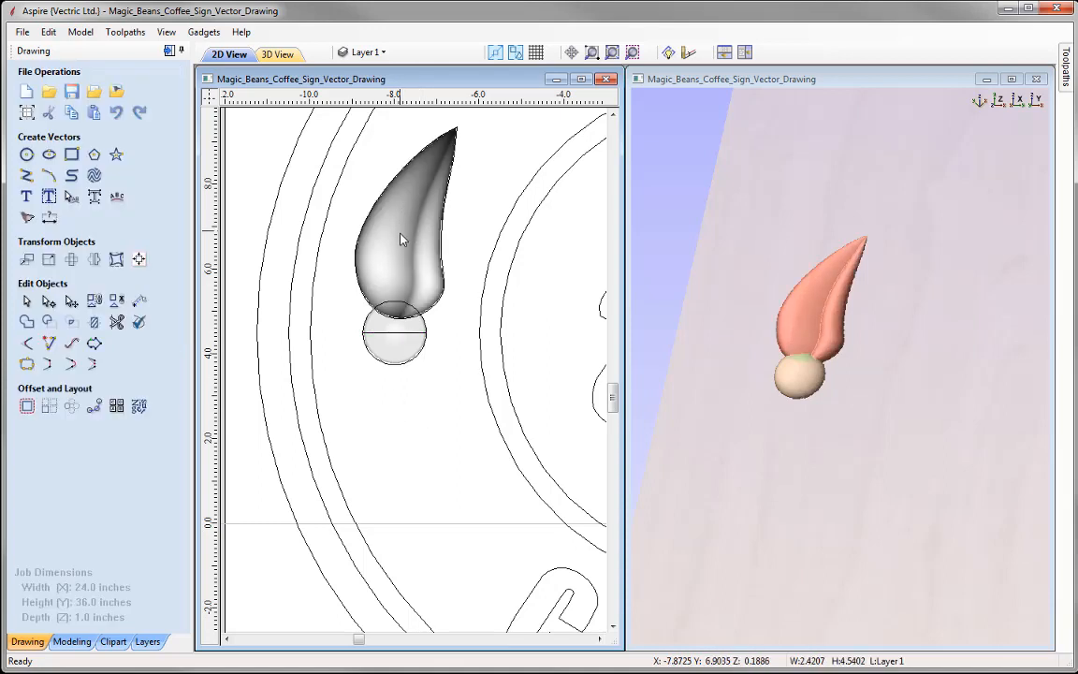
click(95, 261)
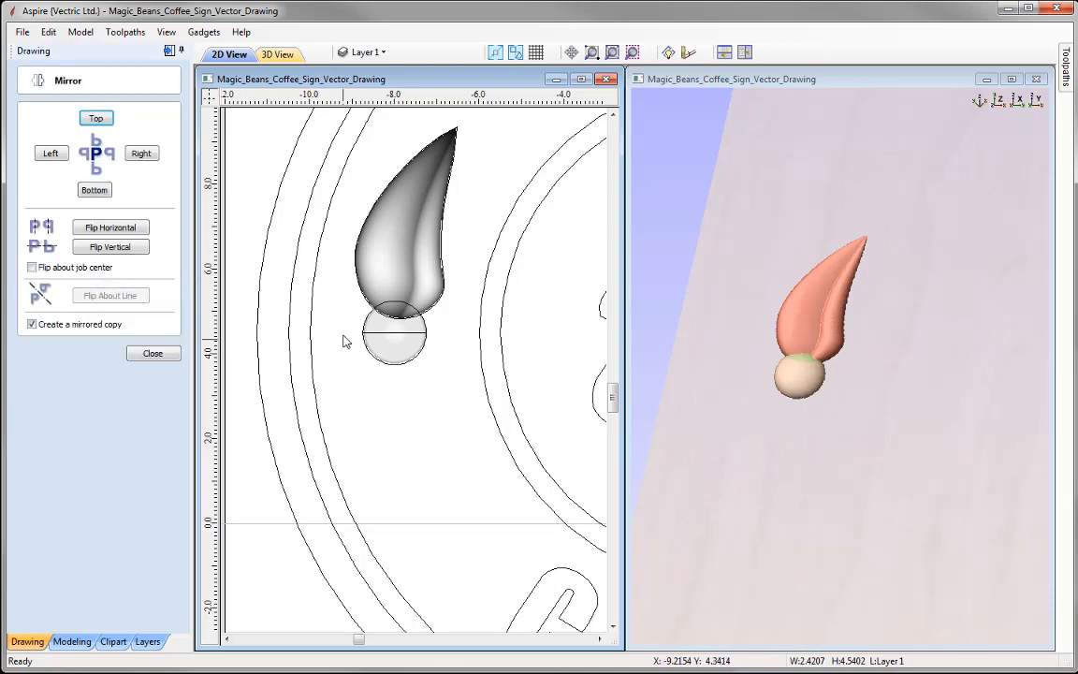
click(403, 339)
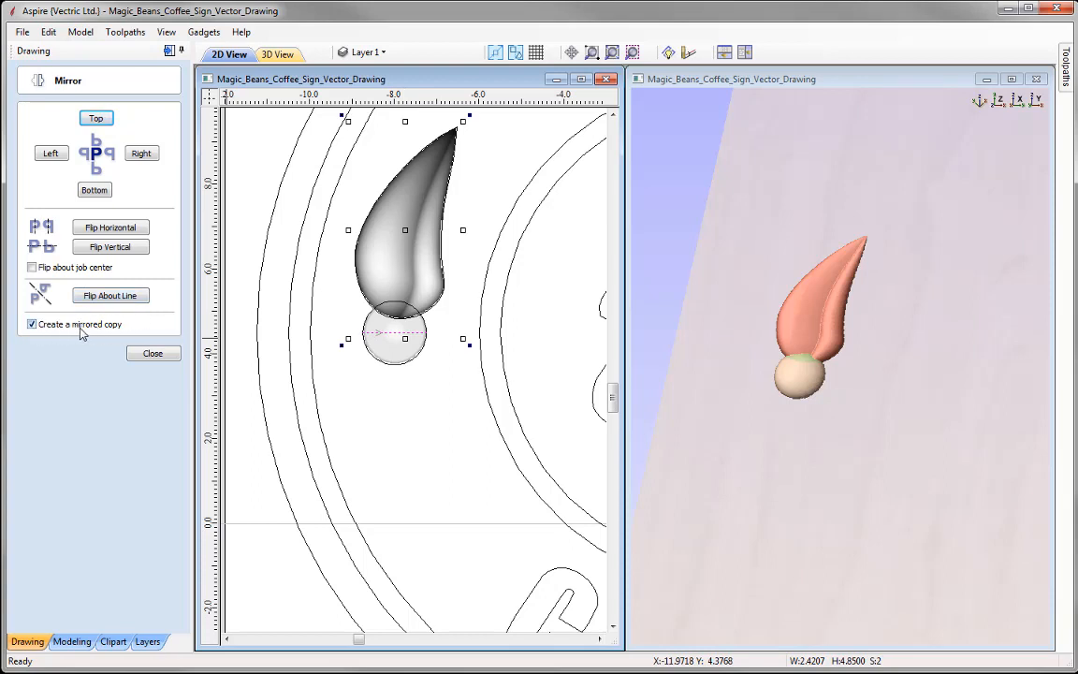
click(123, 295)
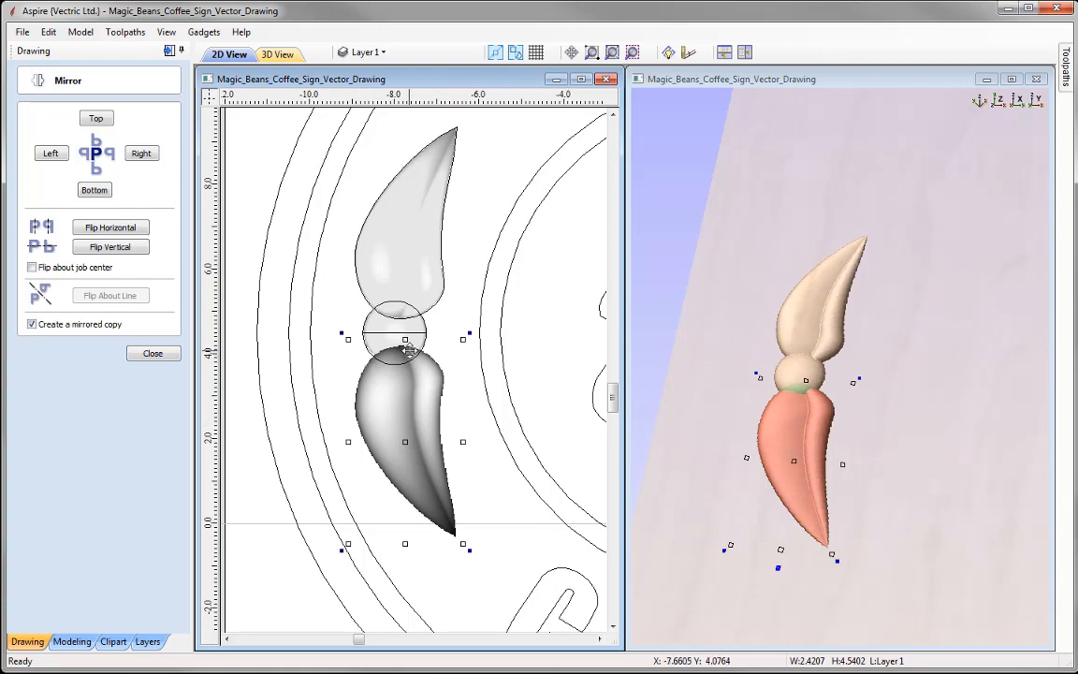
click(150, 354)
key(Escape)
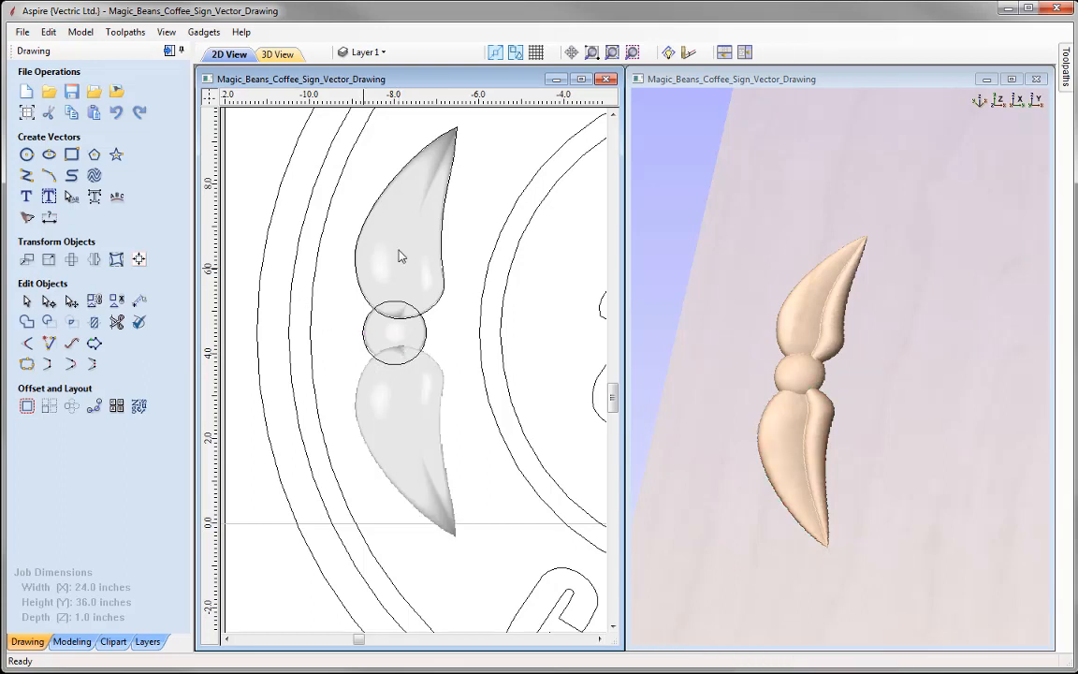
Mirror a copy of both leaves and the berry horizontally about the job center.
click(613, 53)
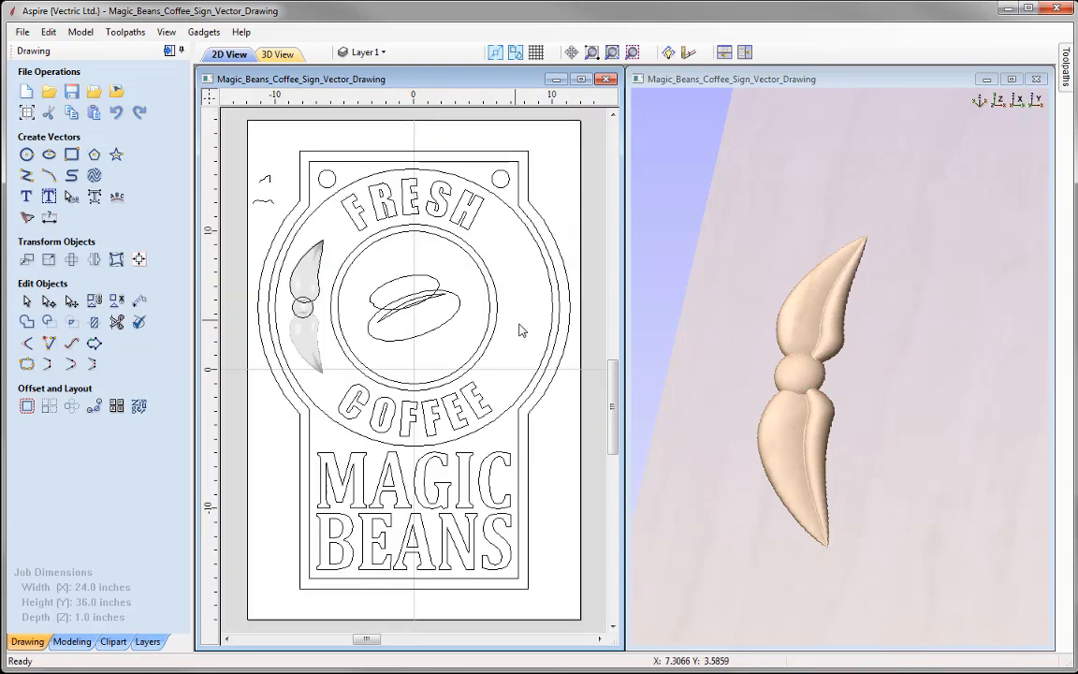
click(999, 101)
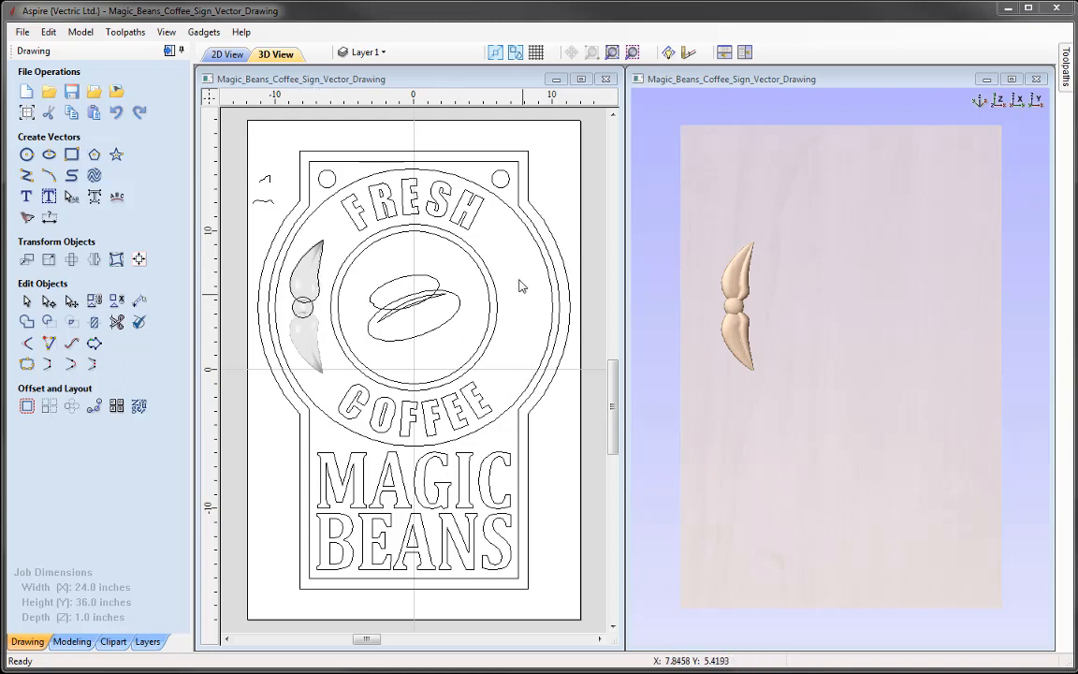
click(302, 309)
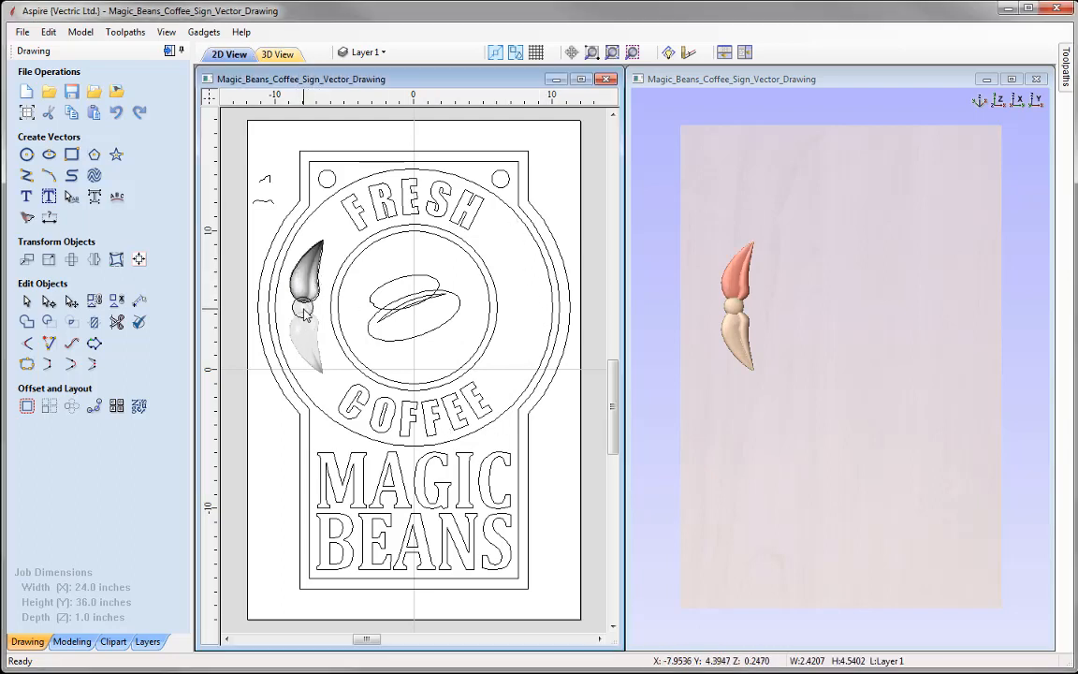
shift+click(301, 307)
shift+click(302, 332)
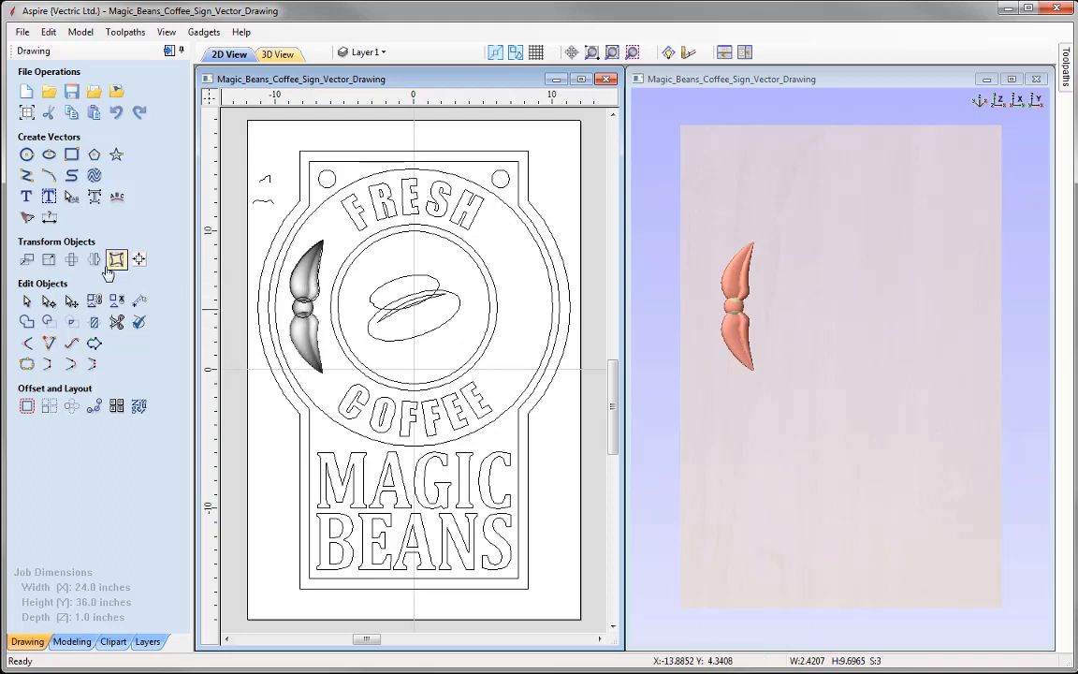
click(95, 262)
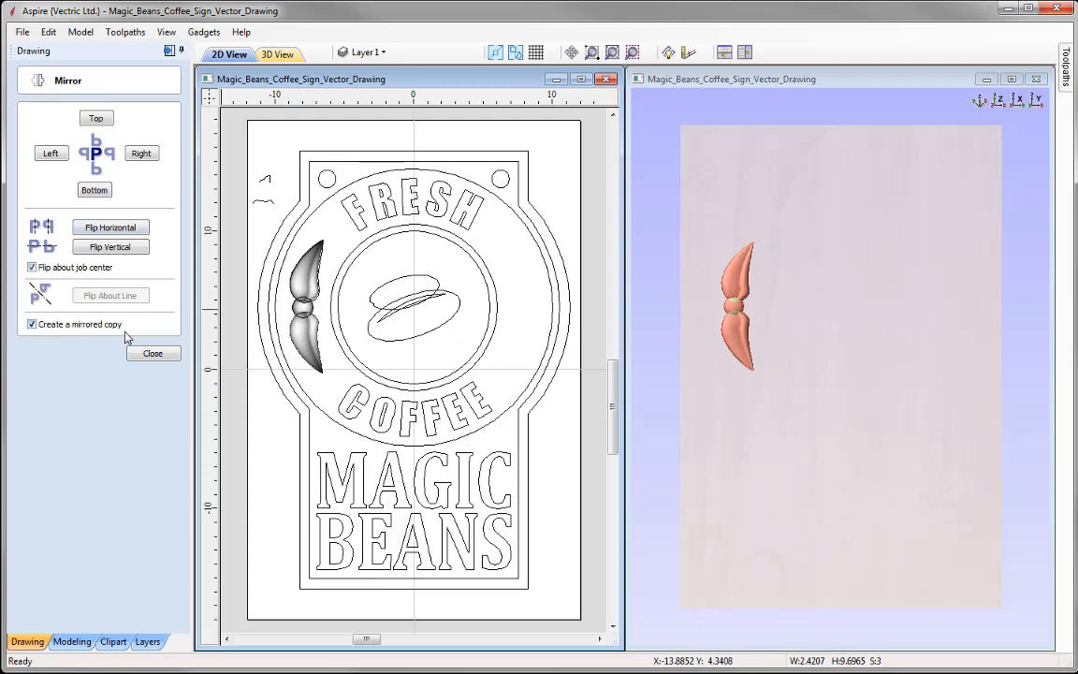
click(119, 230)
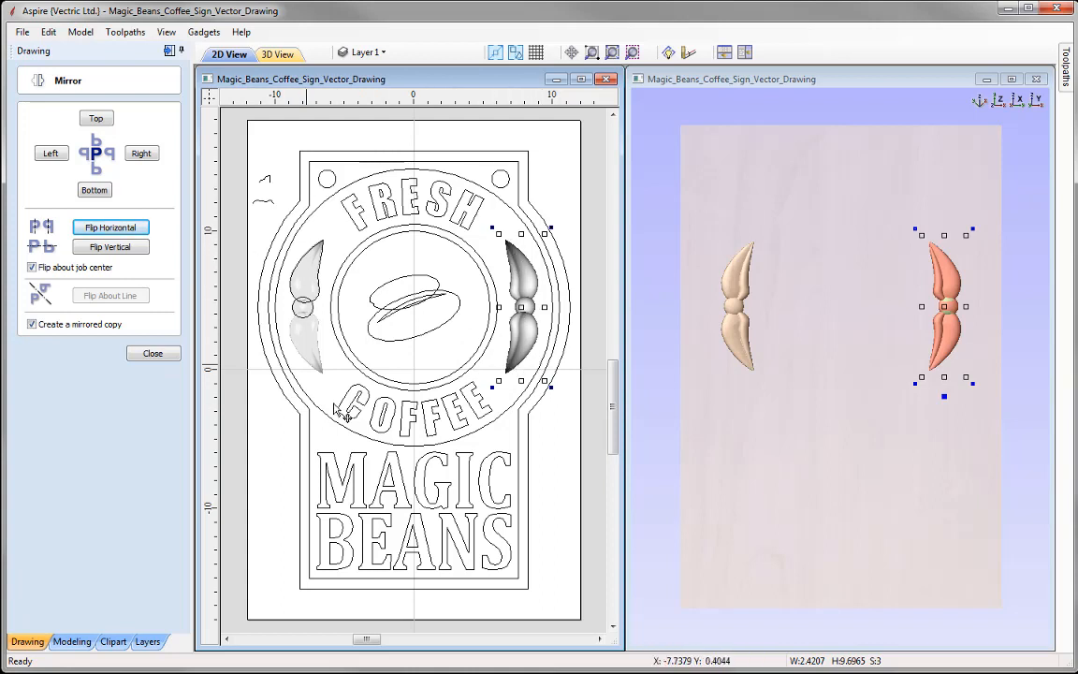
click(152, 353)
Make the Texture and Base levels visible again alongside the Leaves level.
click(72, 641)
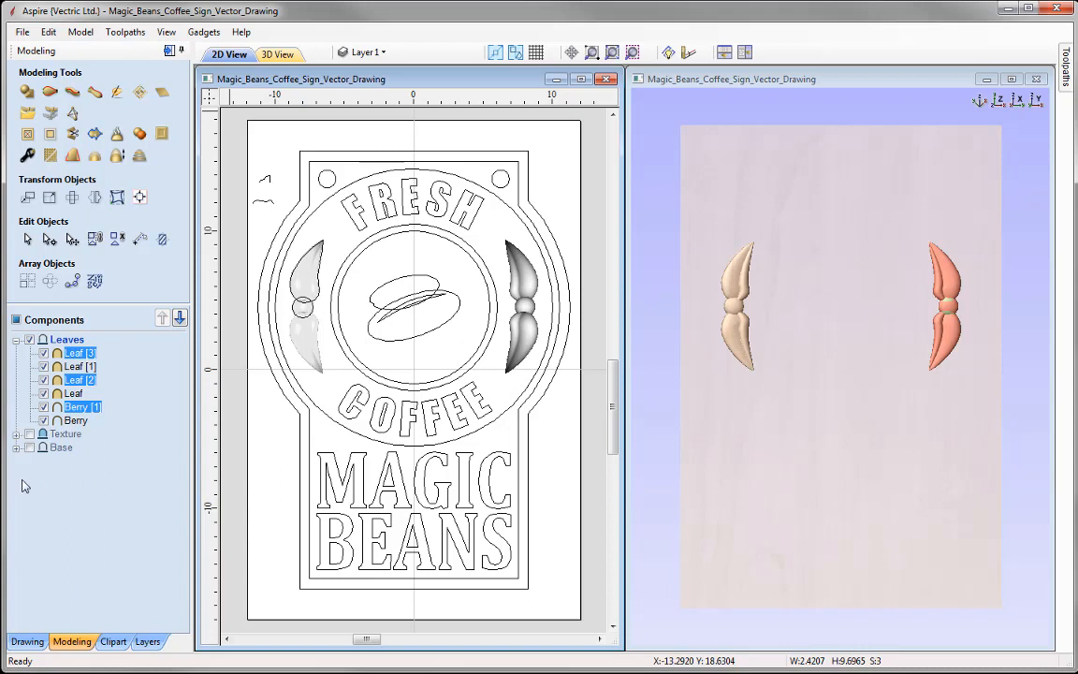
click(29, 434)
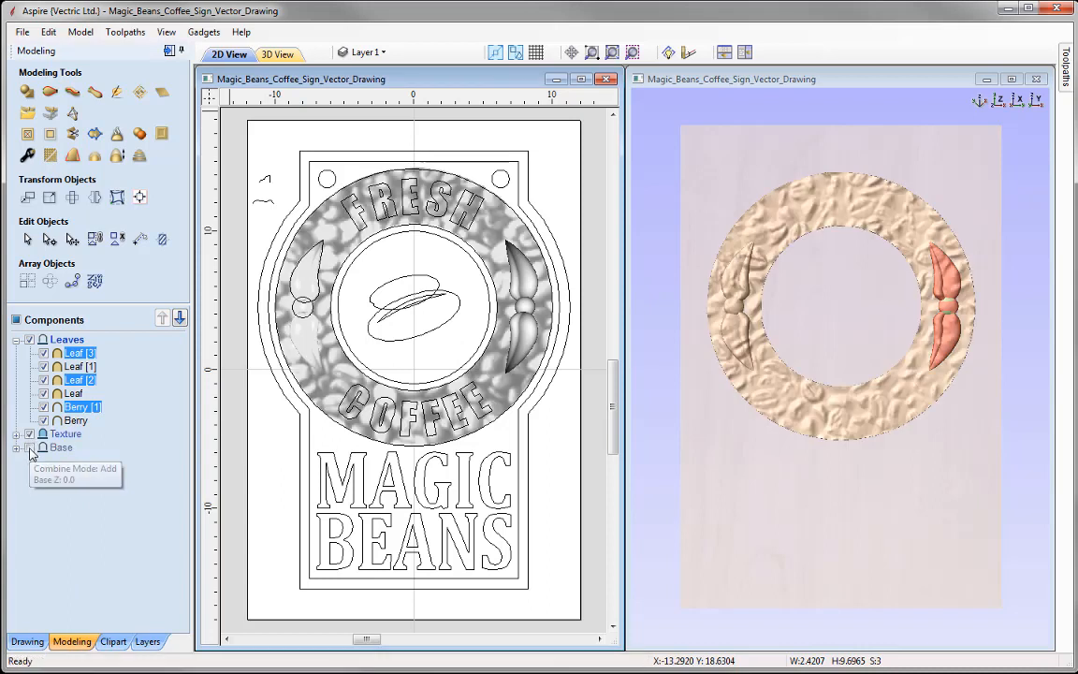
click(29, 447)
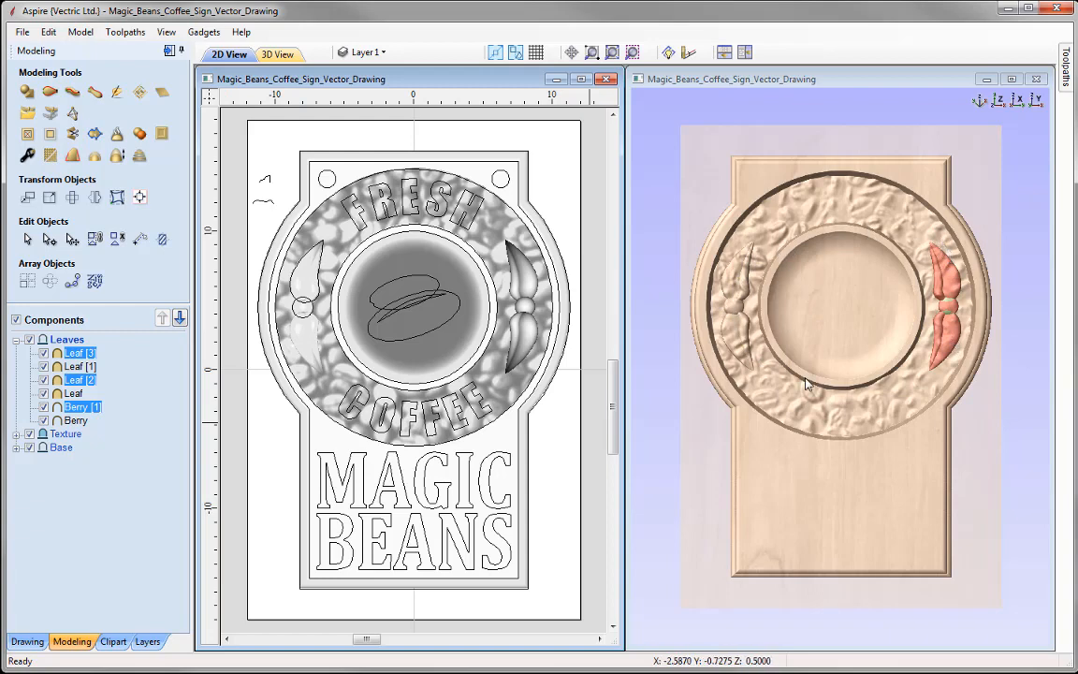
Set the combine mode of the Leaves level to Merge.
click(68, 340)
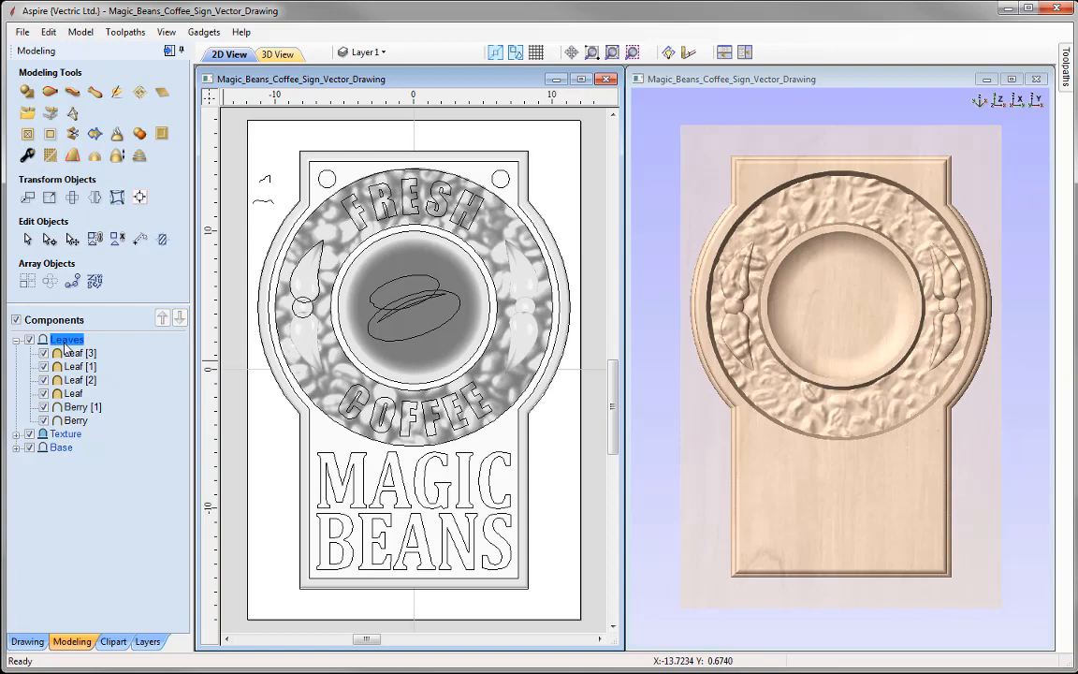
right_click(66, 342)
mouse_move(113, 353)
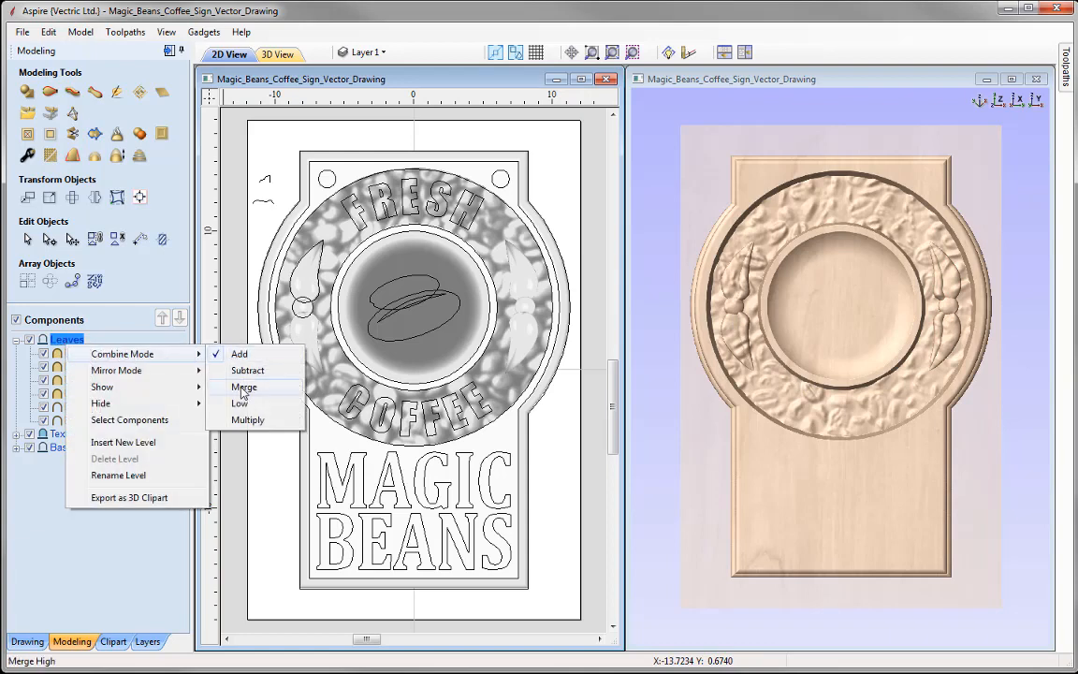
click(242, 389)
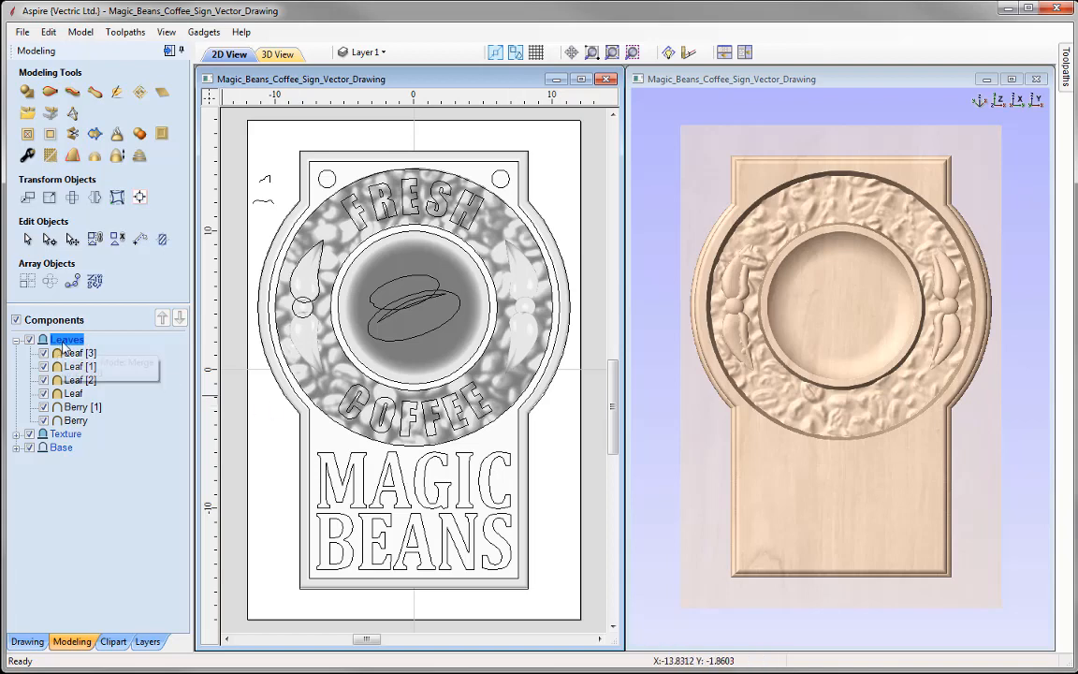
Set the Leaves level's base height to 0.2 inches in its component properties and collapse the level in the component tree.
click(26, 156)
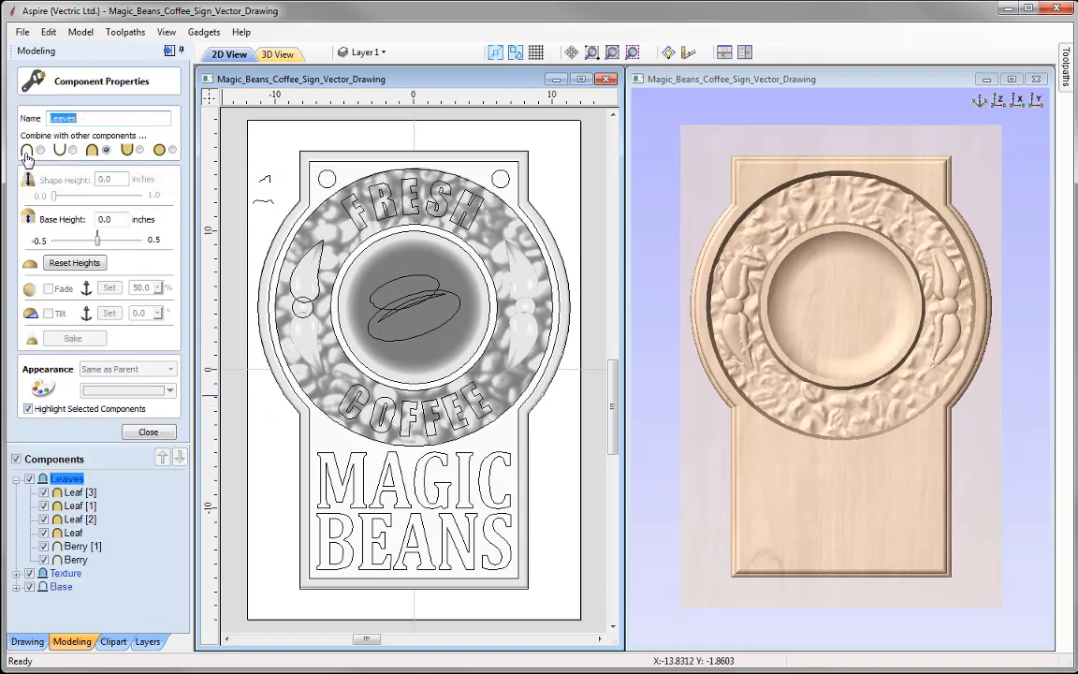
click(121, 222)
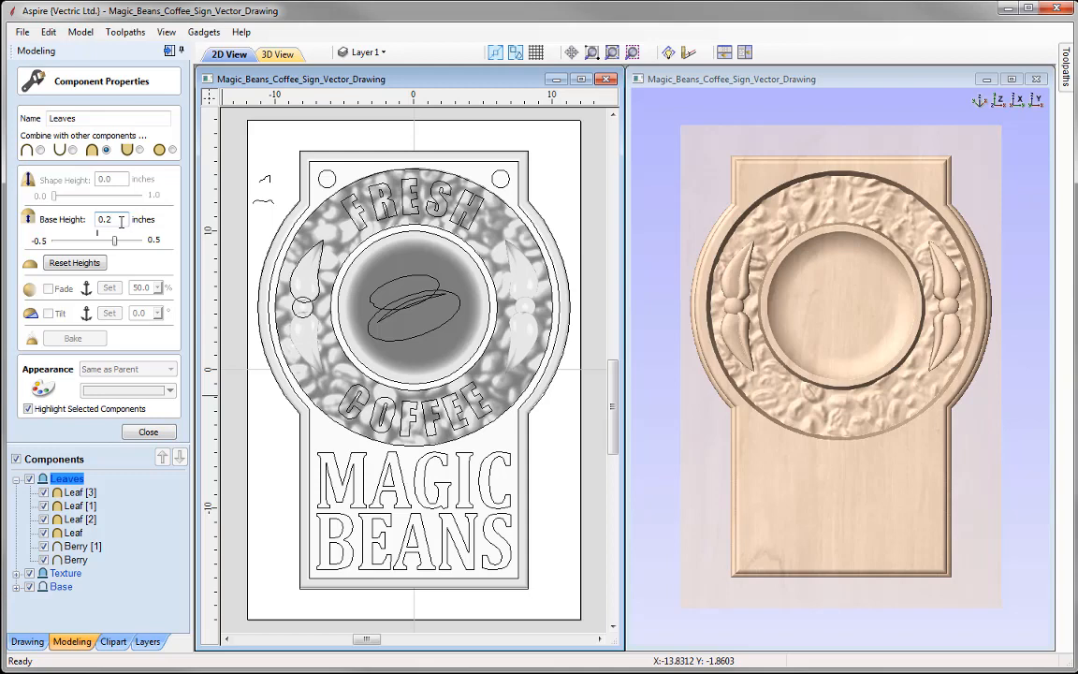
click(833, 426)
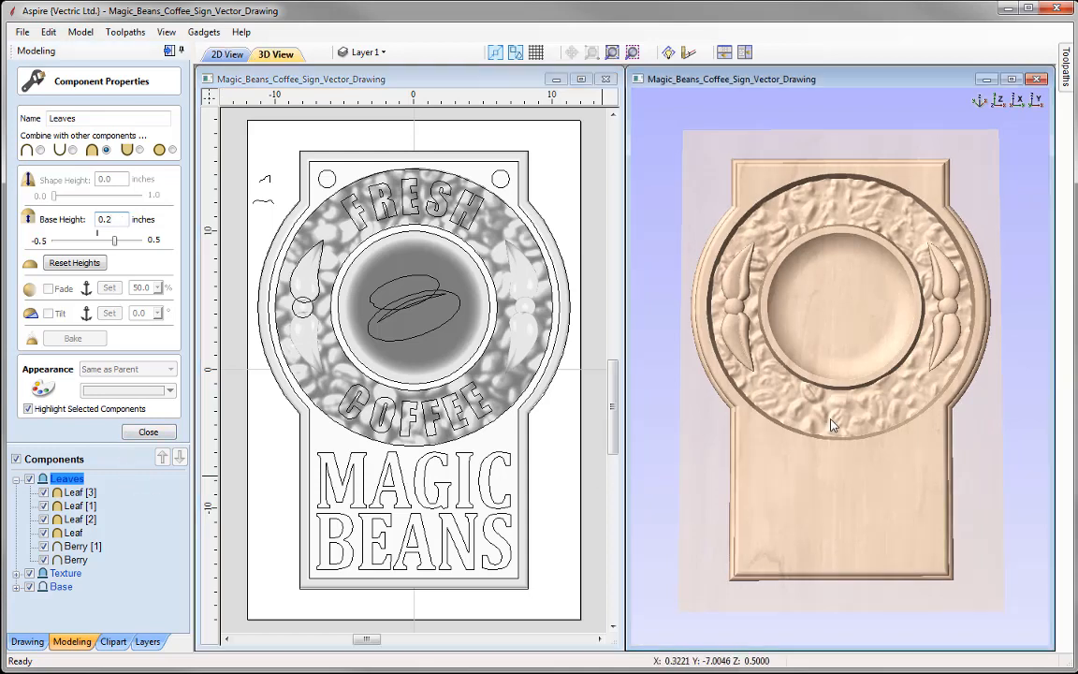
drag(833, 425, 745, 313)
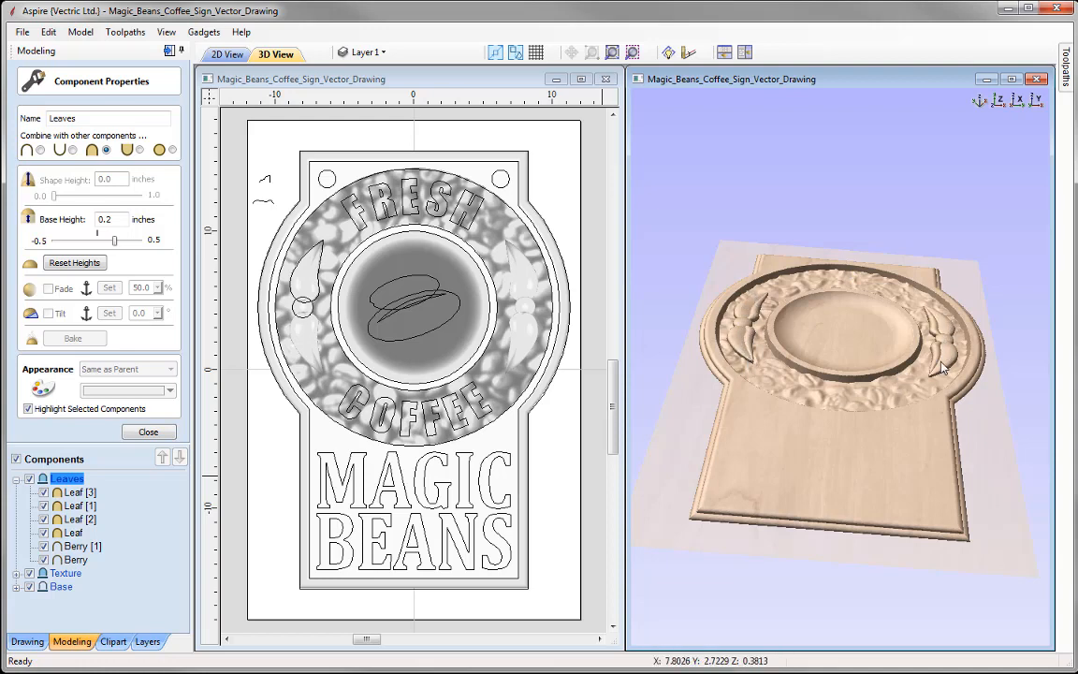
drag(777, 421, 713, 346)
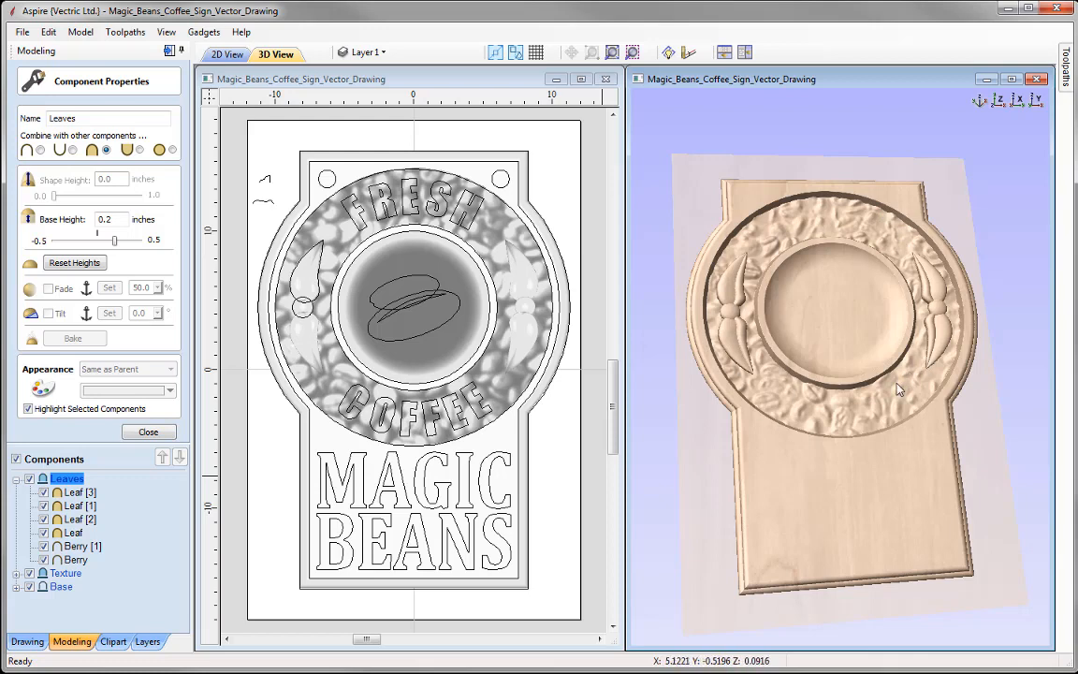
click(999, 101)
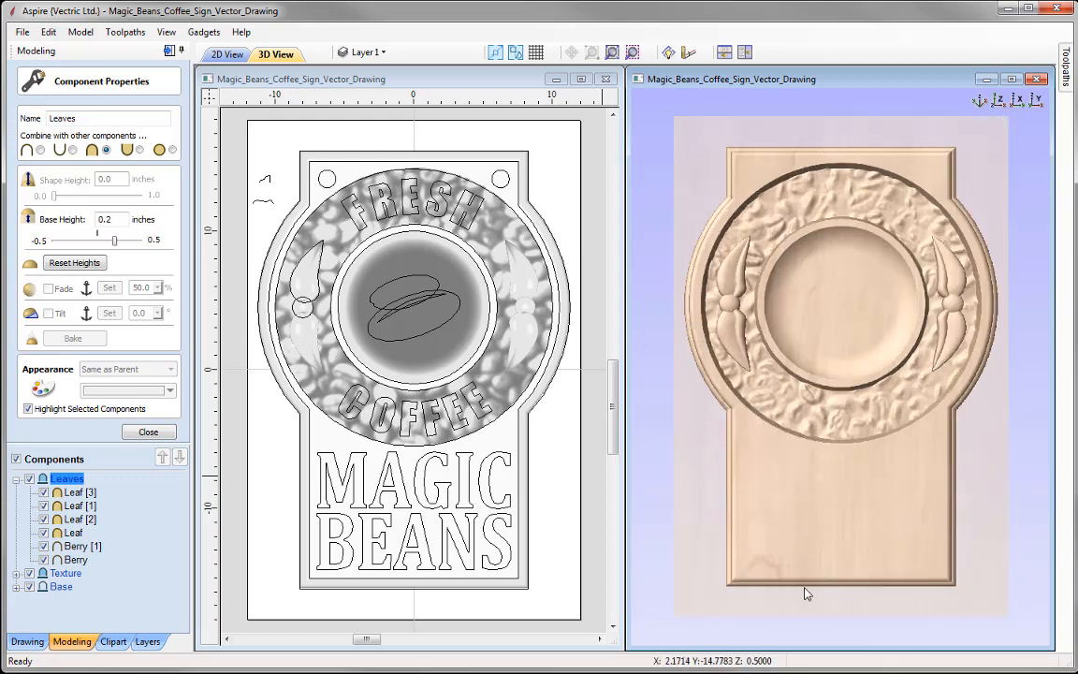
click(148, 431)
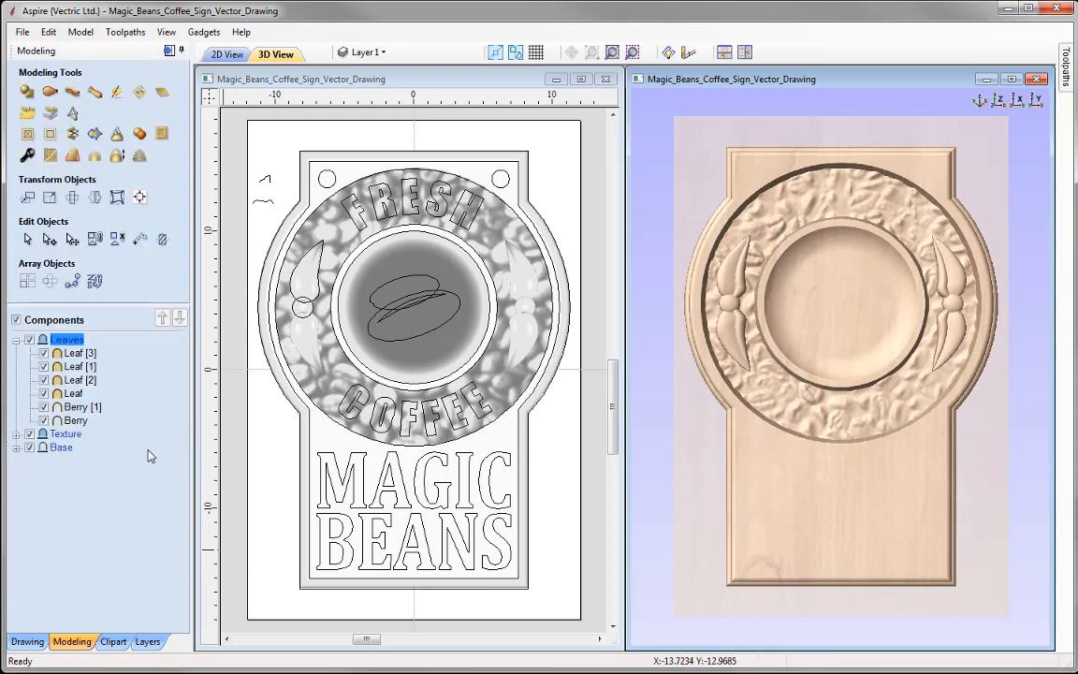
click(16, 340)
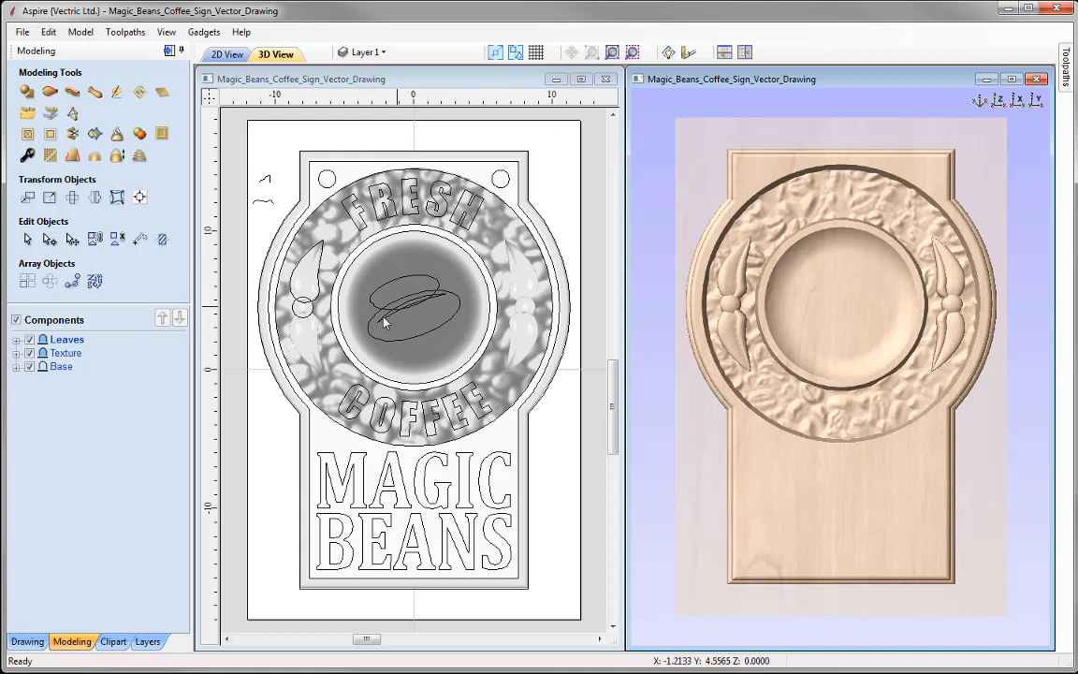
Insert a new level above the Leaves level and rename it Coffee Beans.
right_click(79, 346)
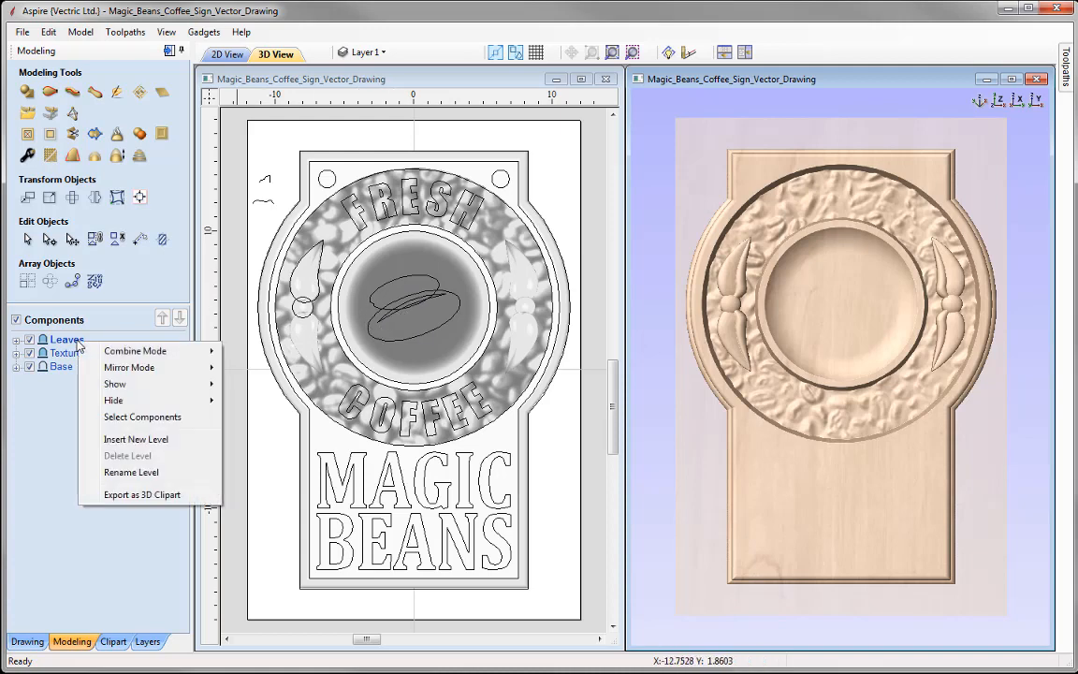
click(188, 439)
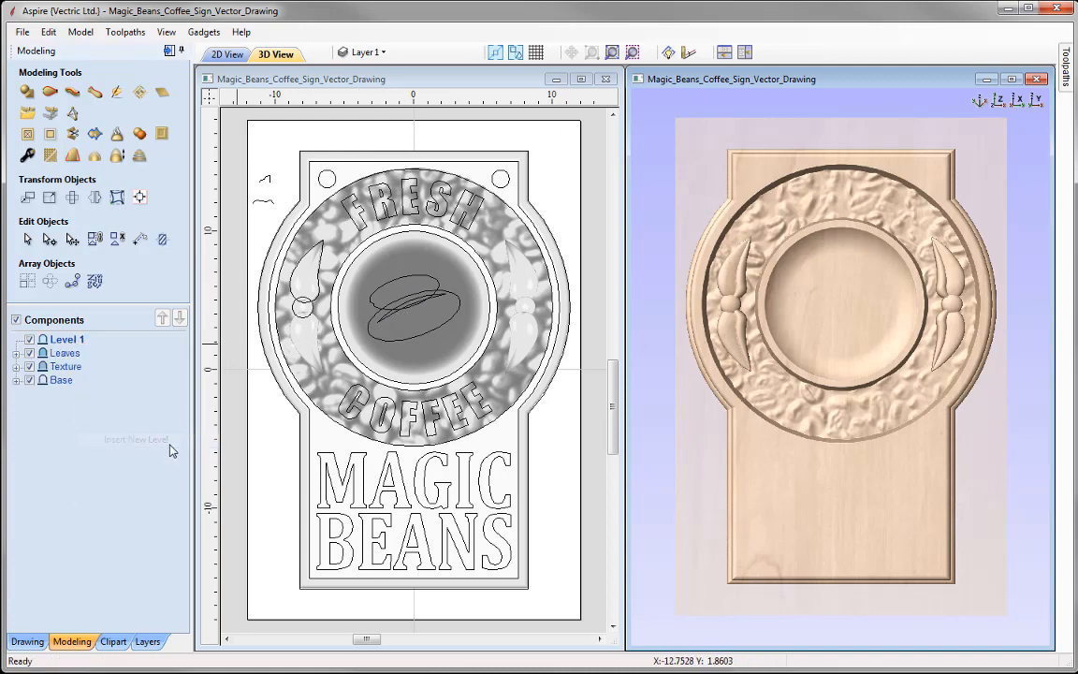
right_click(80, 354)
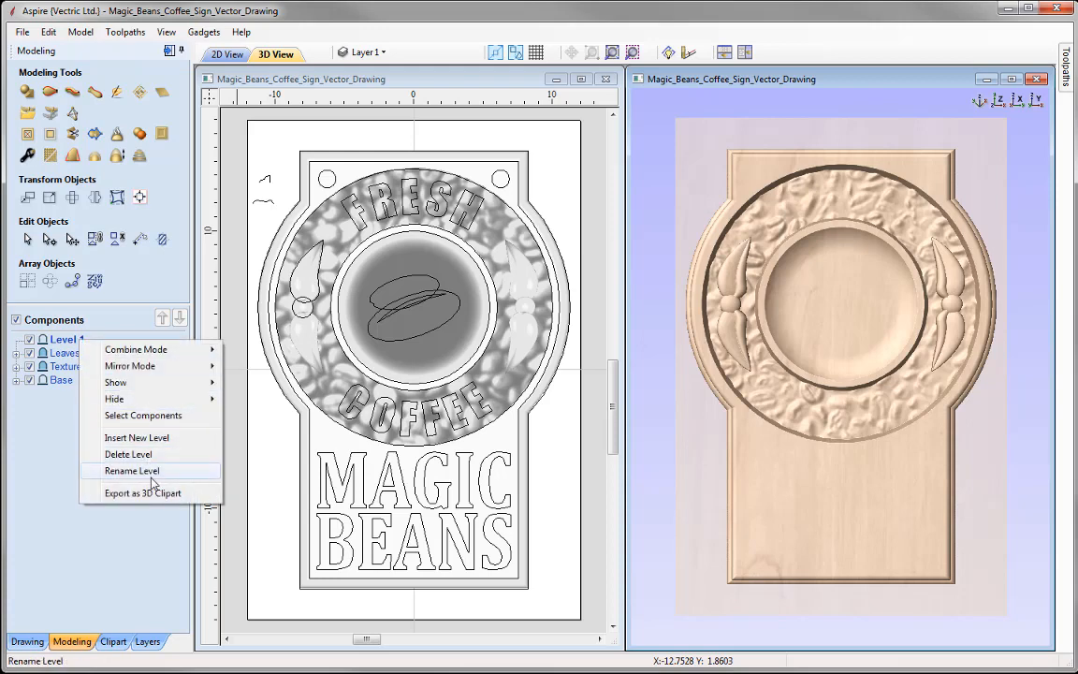
click(149, 470)
text(Co)
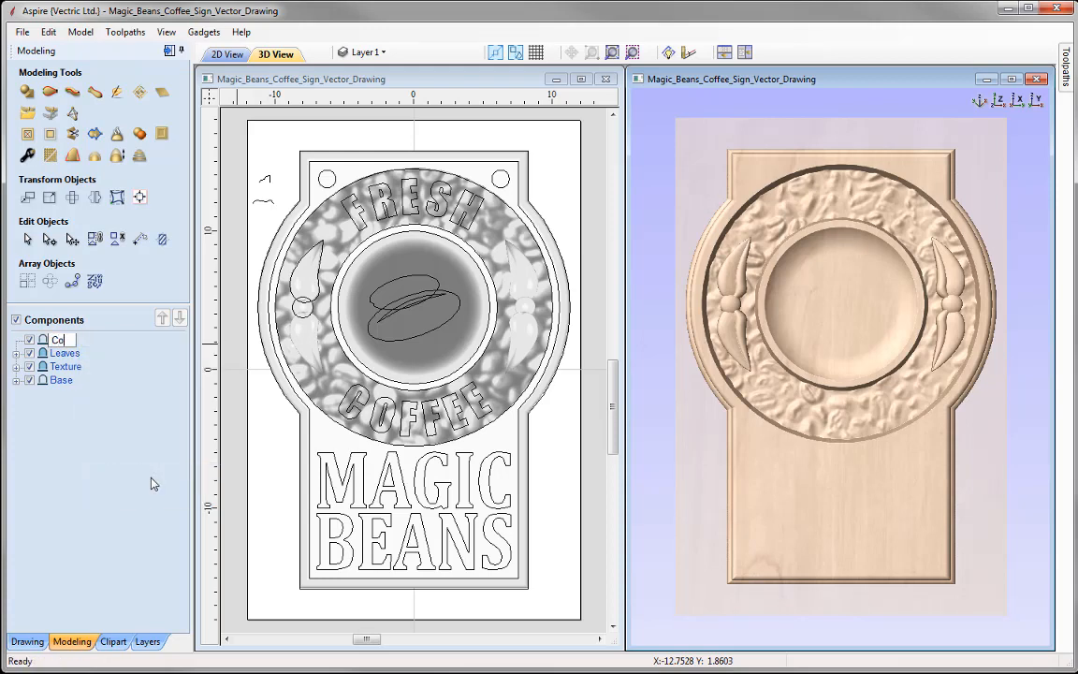
text(ffee Beans)
key(Return)
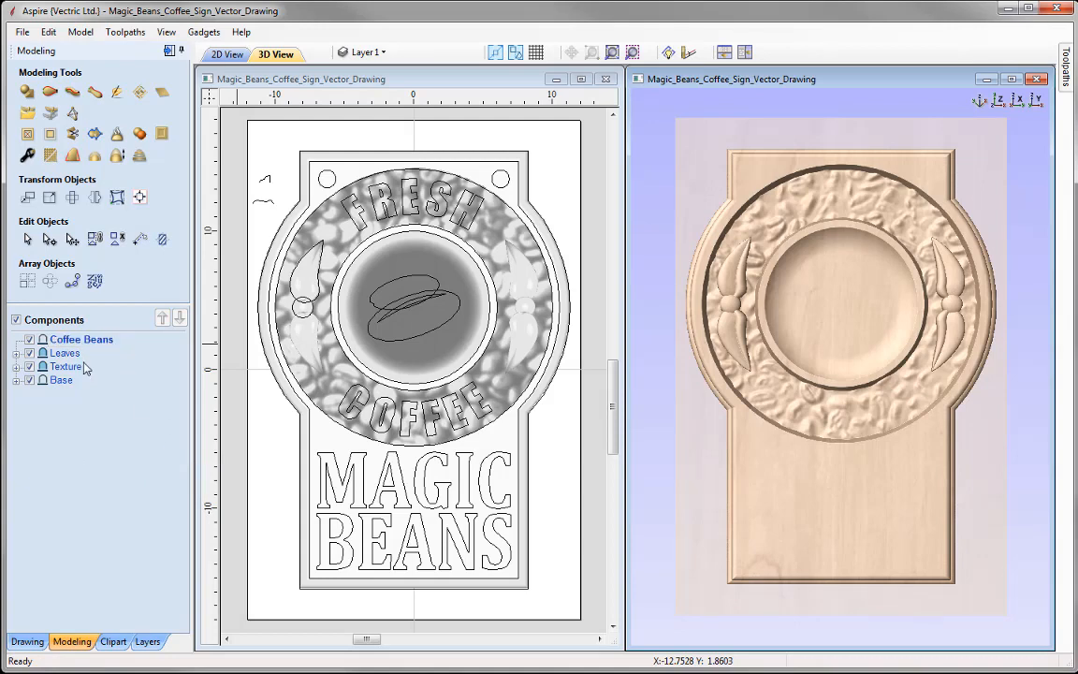
Create a round 90-degree shape from the smaller, upper bean outline, scaled to an exact height of 0.2 inches.
mouse_move(74, 350)
click(406, 285)
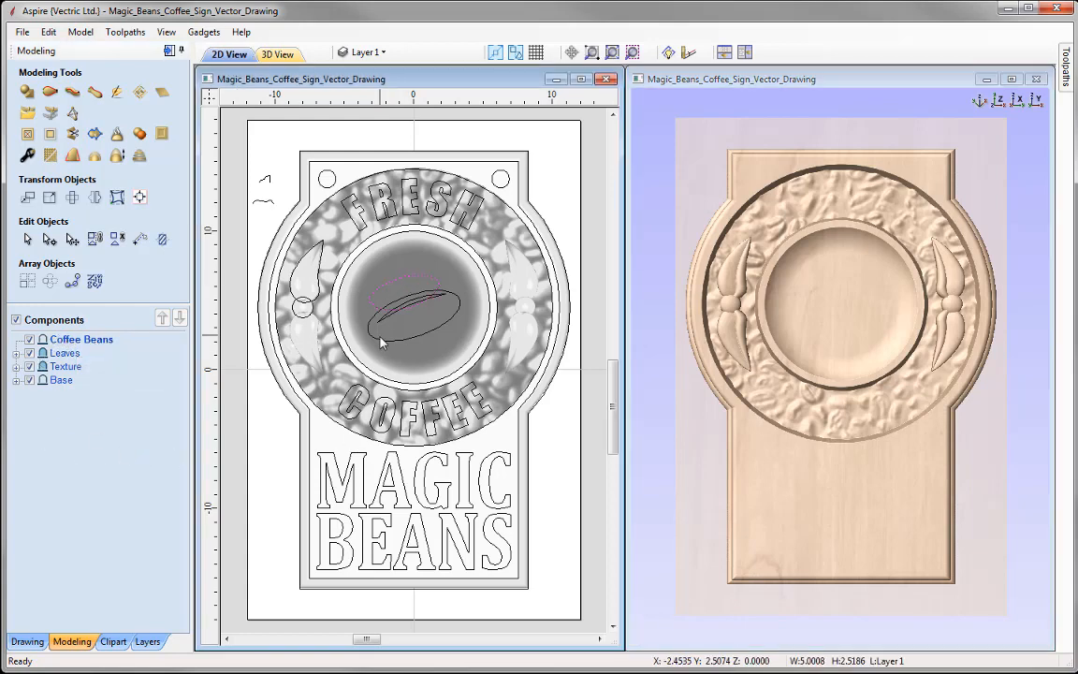
click(27, 90)
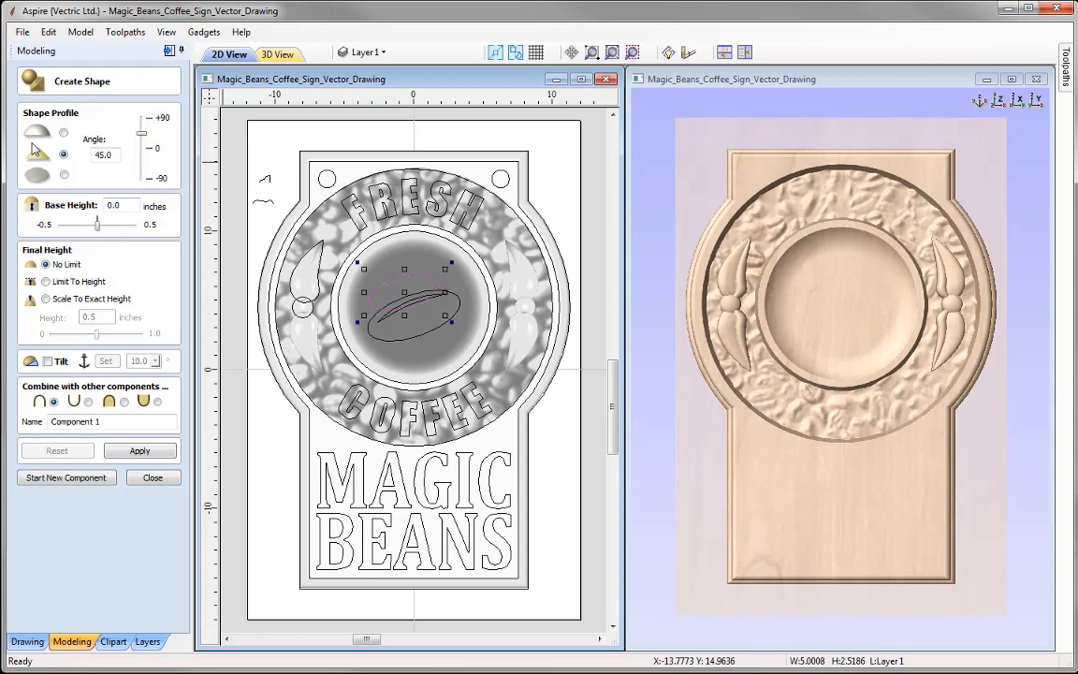
click(62, 133)
drag(140, 138, 142, 117)
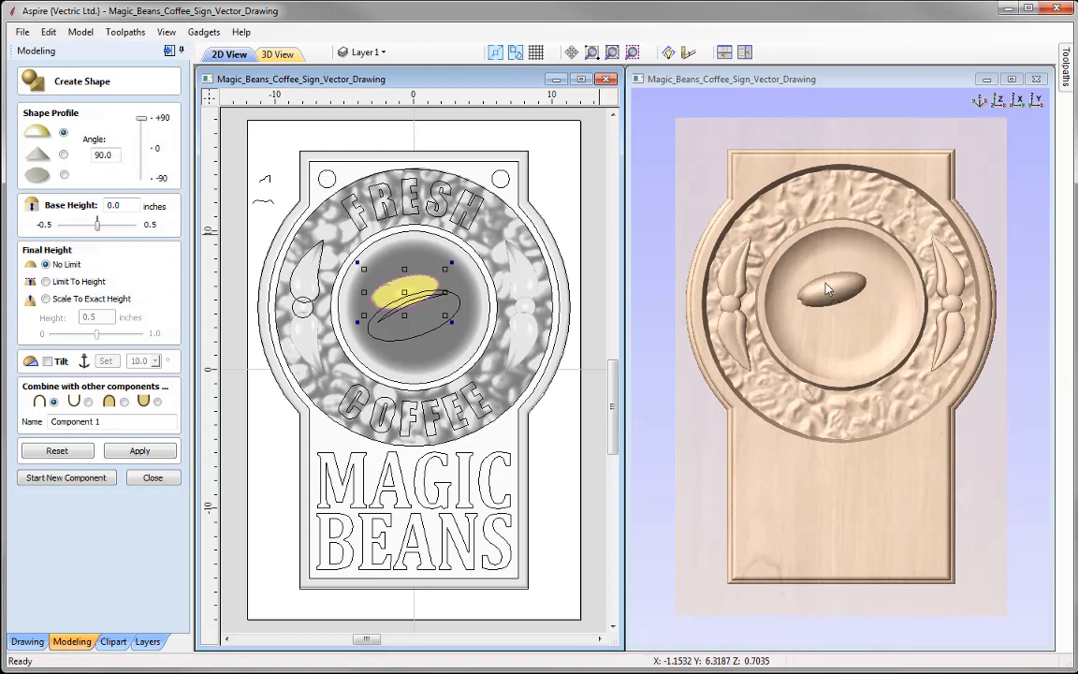
click(58, 300)
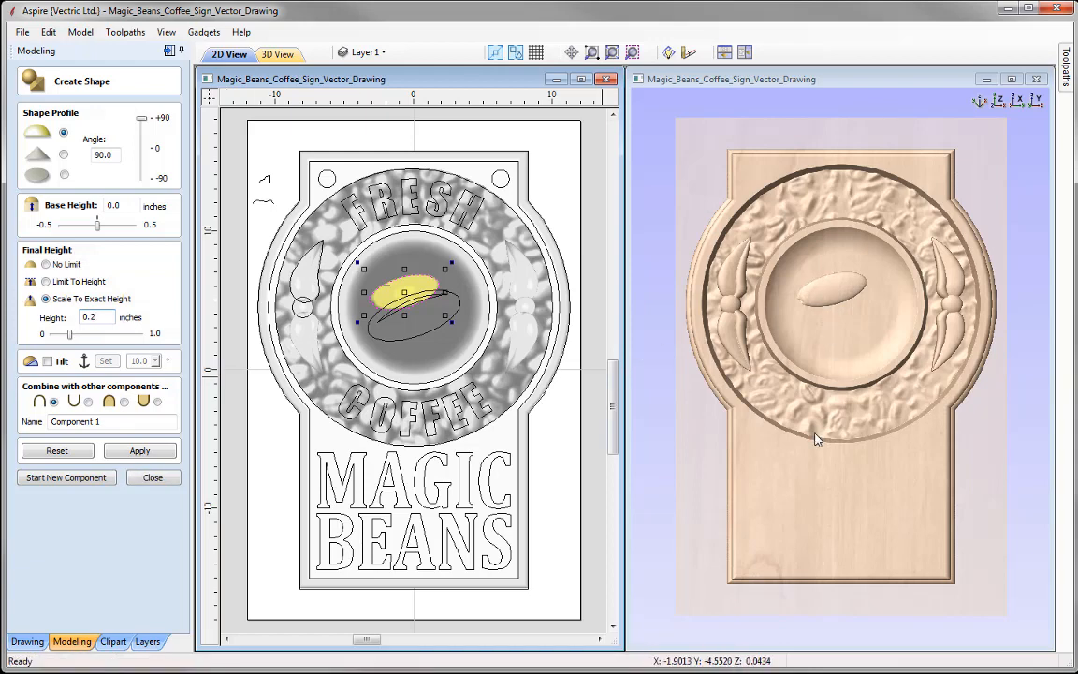
Set the smaller bean's combine mode to Merge, name it Bean, apply it, and start a new component.
drag(781, 408, 842, 404)
scroll(810, 406, up, 3)
drag(751, 408, 842, 406)
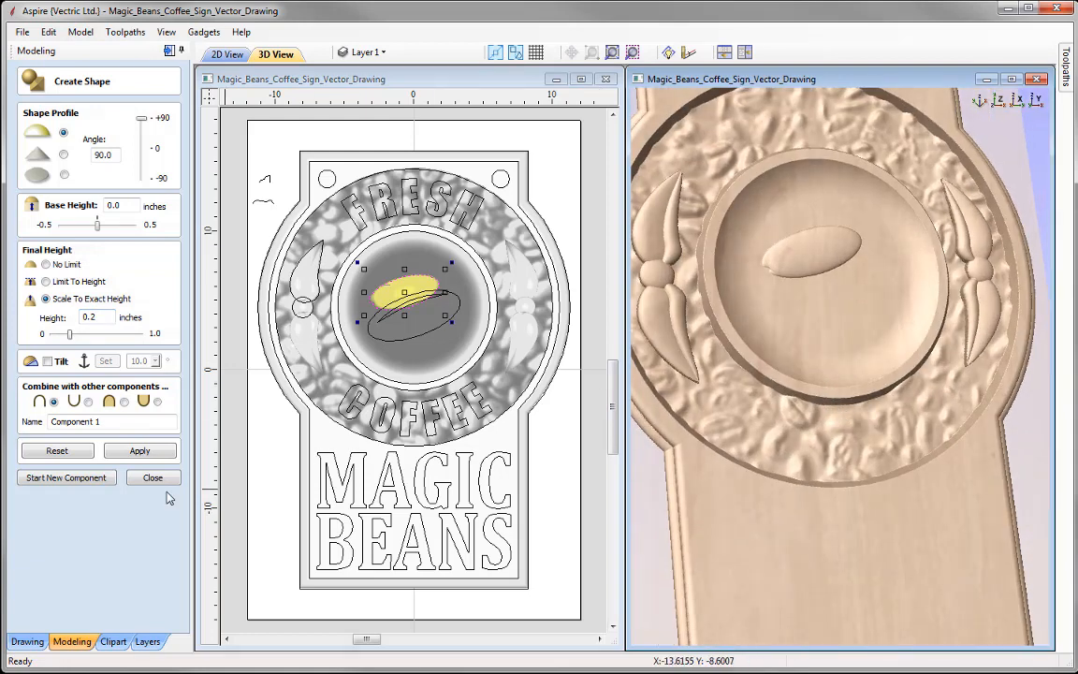
click(124, 400)
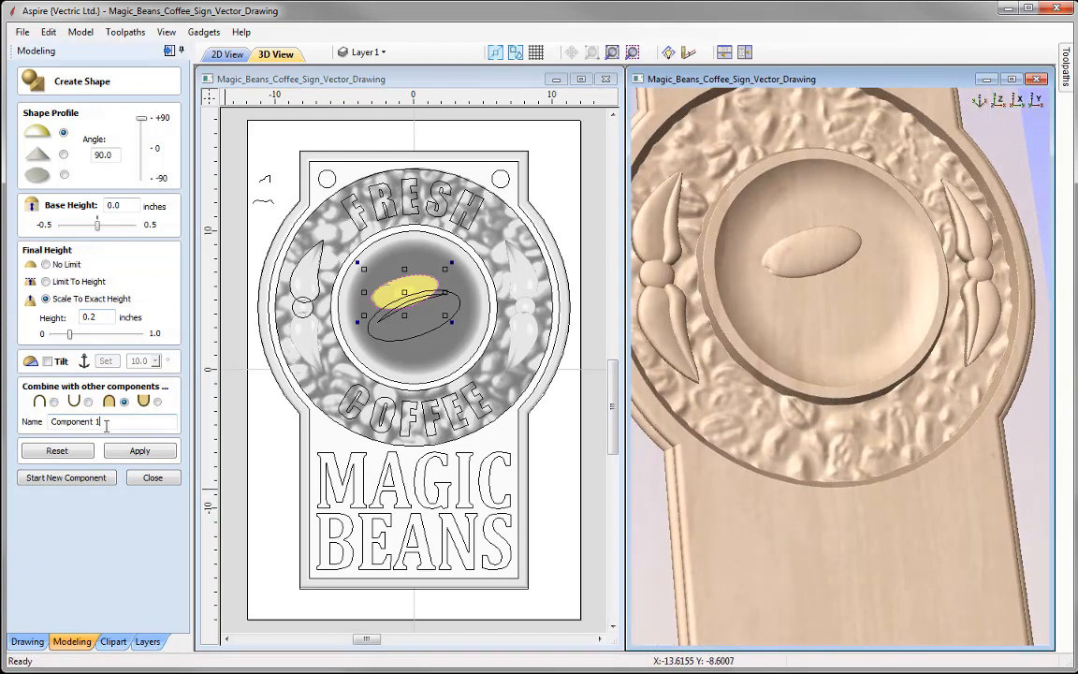
drag(105, 425, 51, 422)
text(Bean)
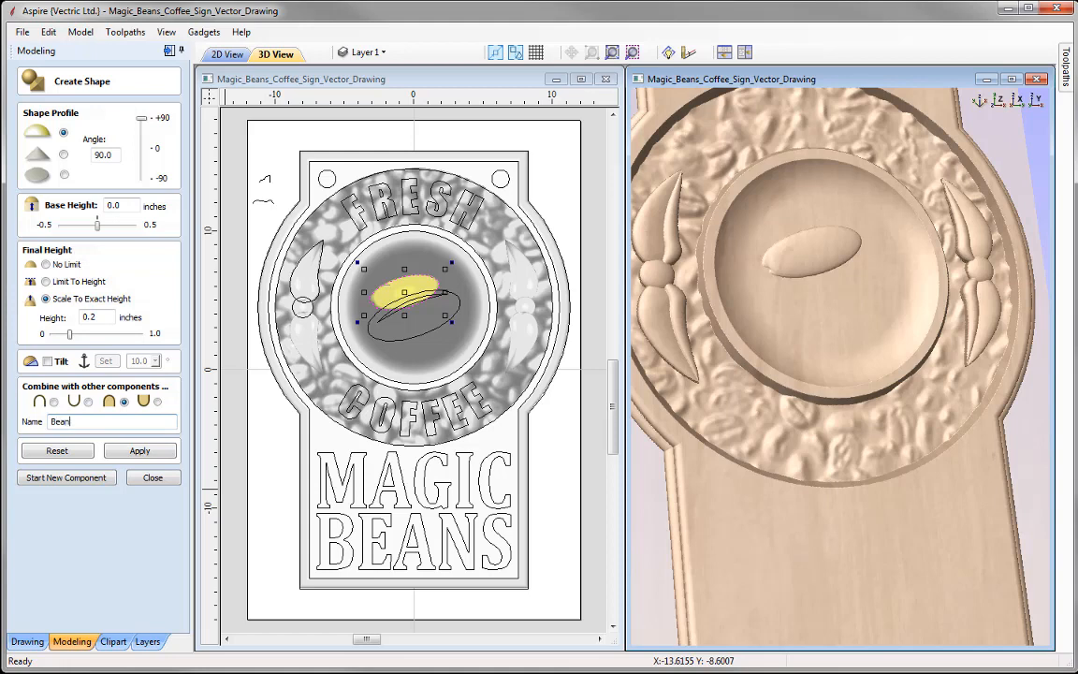
click(143, 450)
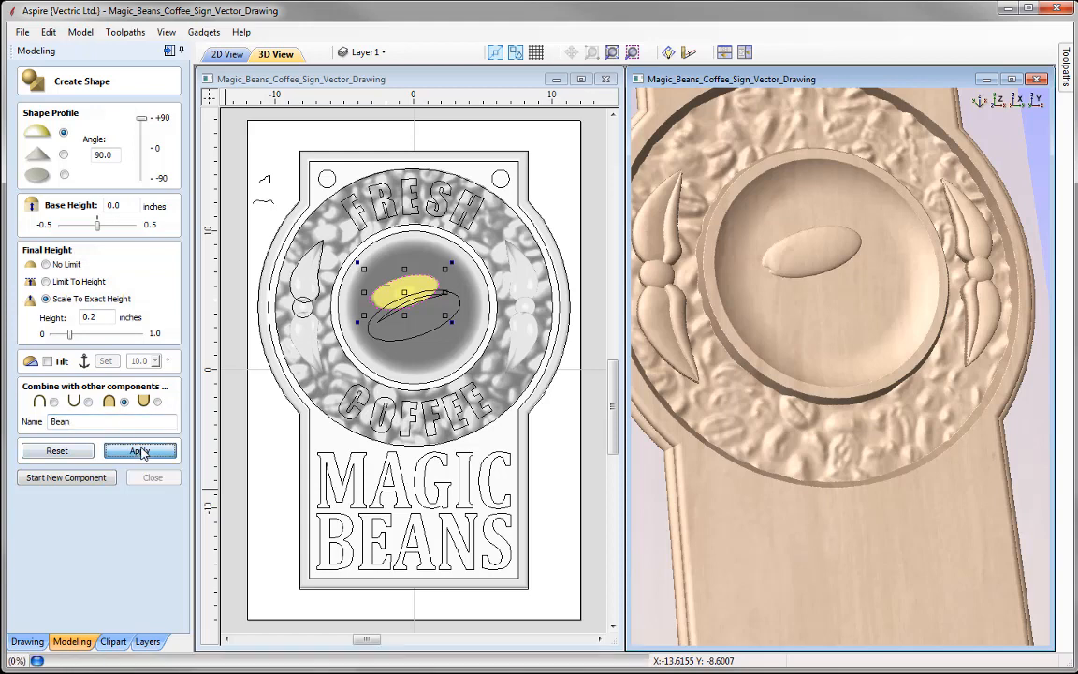
click(74, 478)
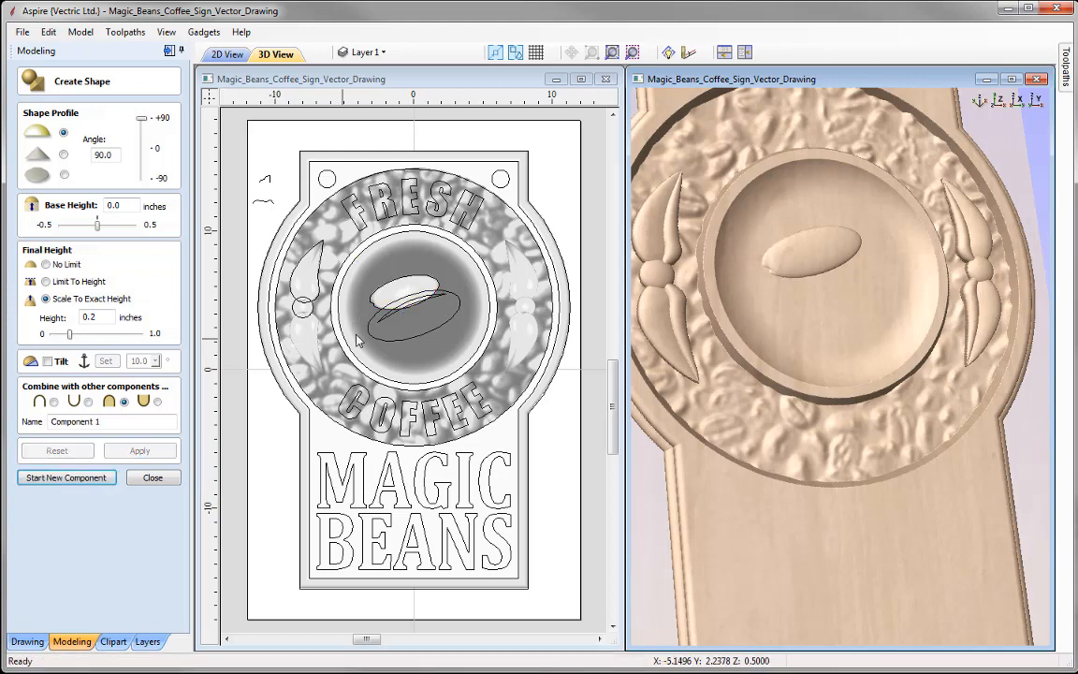
Create a round 90-degree shape from the larger bean outline, scaled to an exact height of 0.25 inches.
click(410, 339)
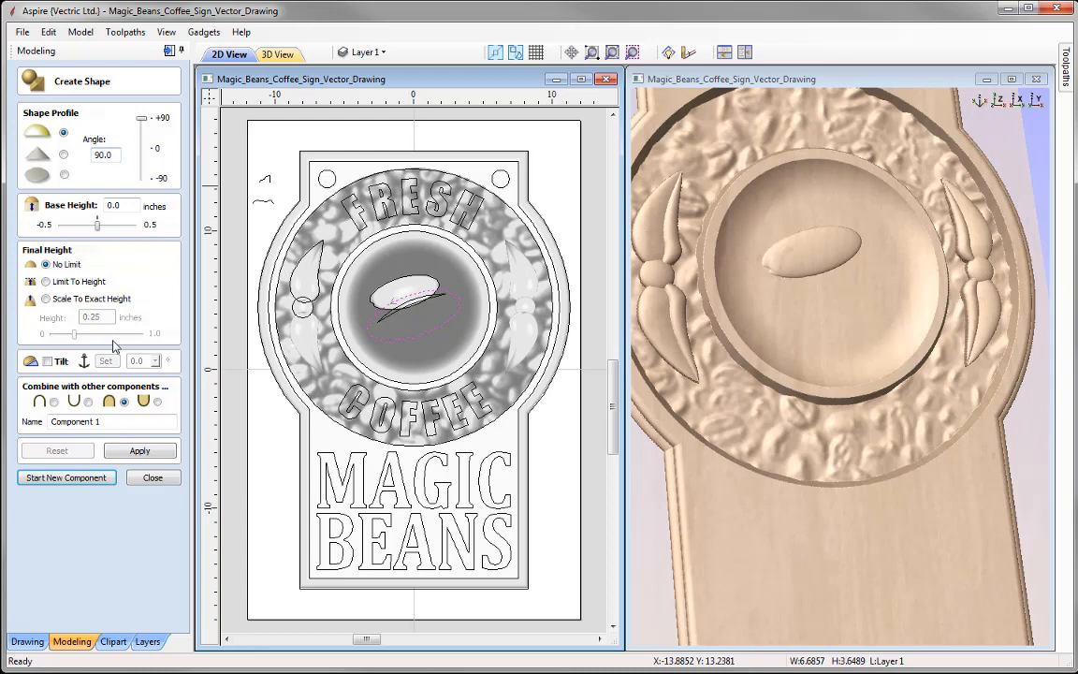
click(140, 451)
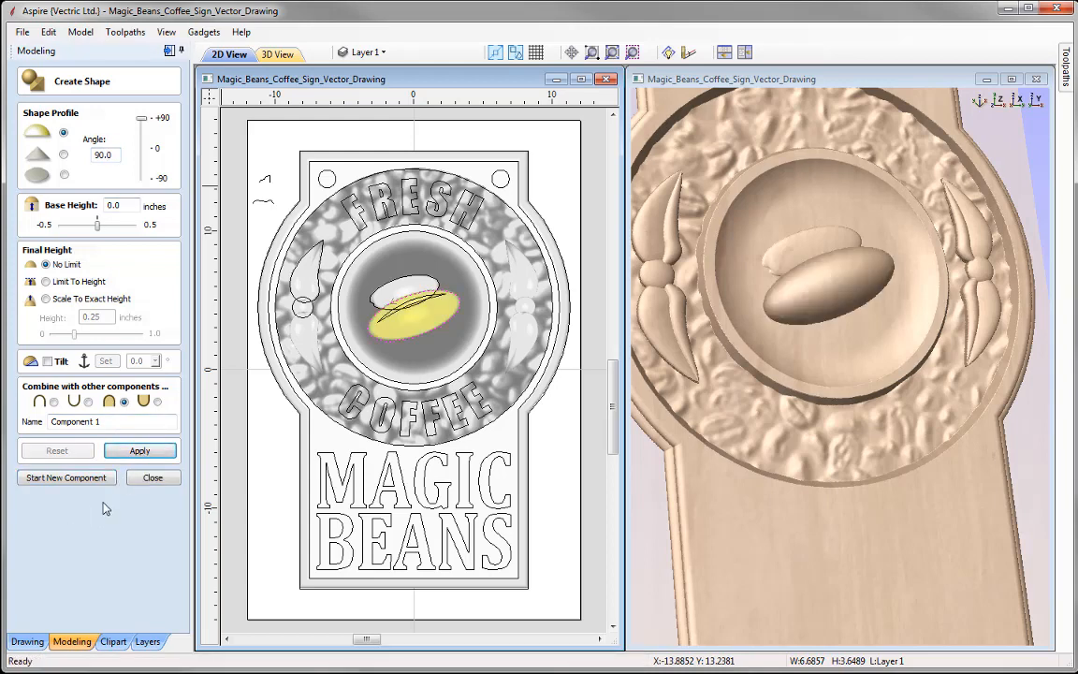
drag(842, 372, 810, 300)
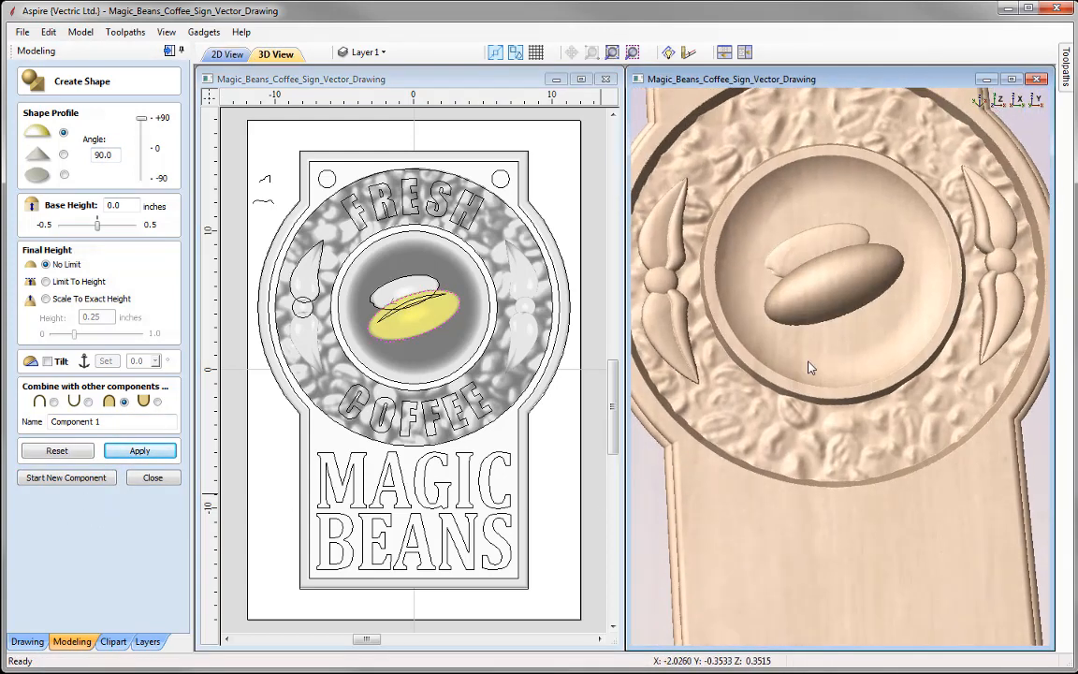
click(65, 299)
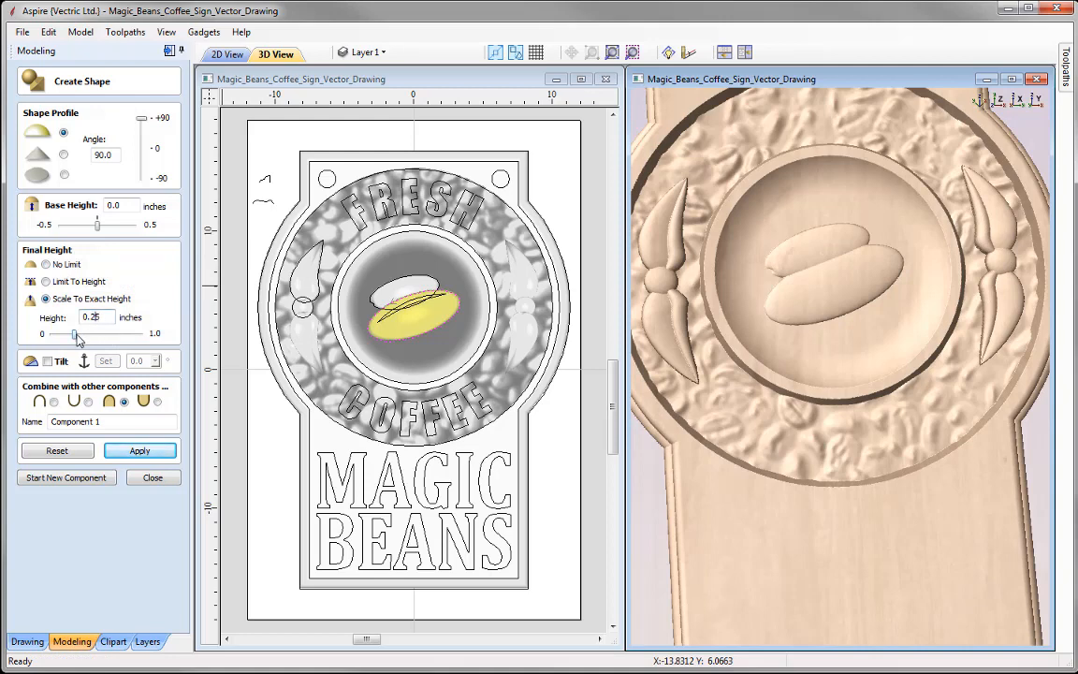
drag(74, 341, 72, 341)
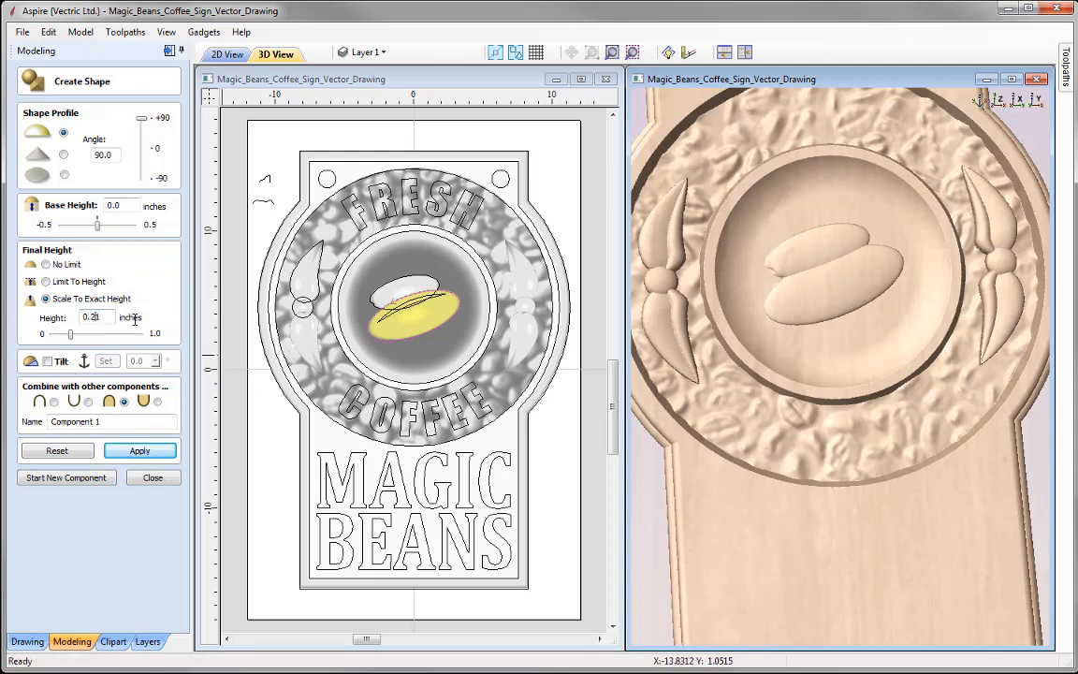
drag(135, 320, 166, 300)
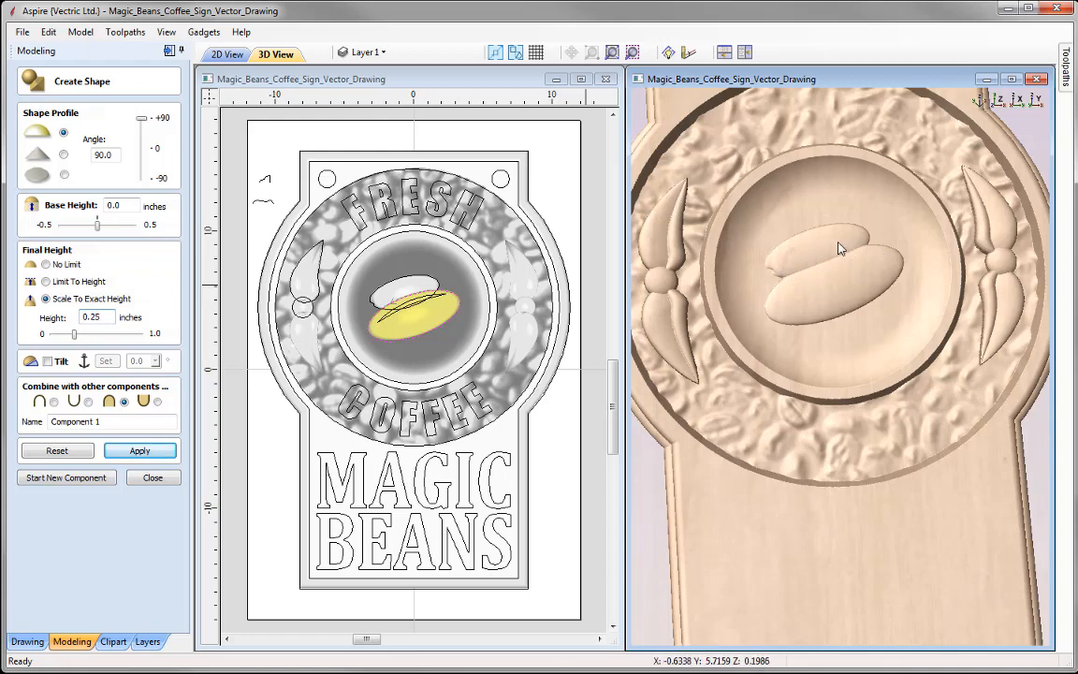
Tilt the larger bean 13 degrees, with the tilt direction running from just below it up across the smaller bean.
click(48, 361)
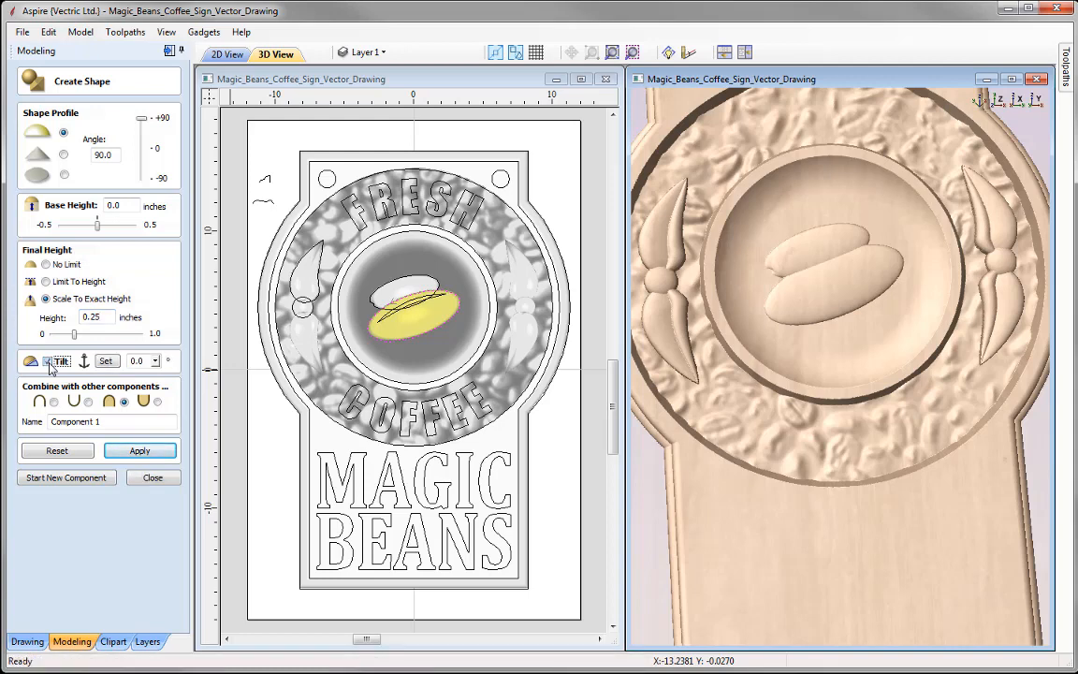
click(105, 360)
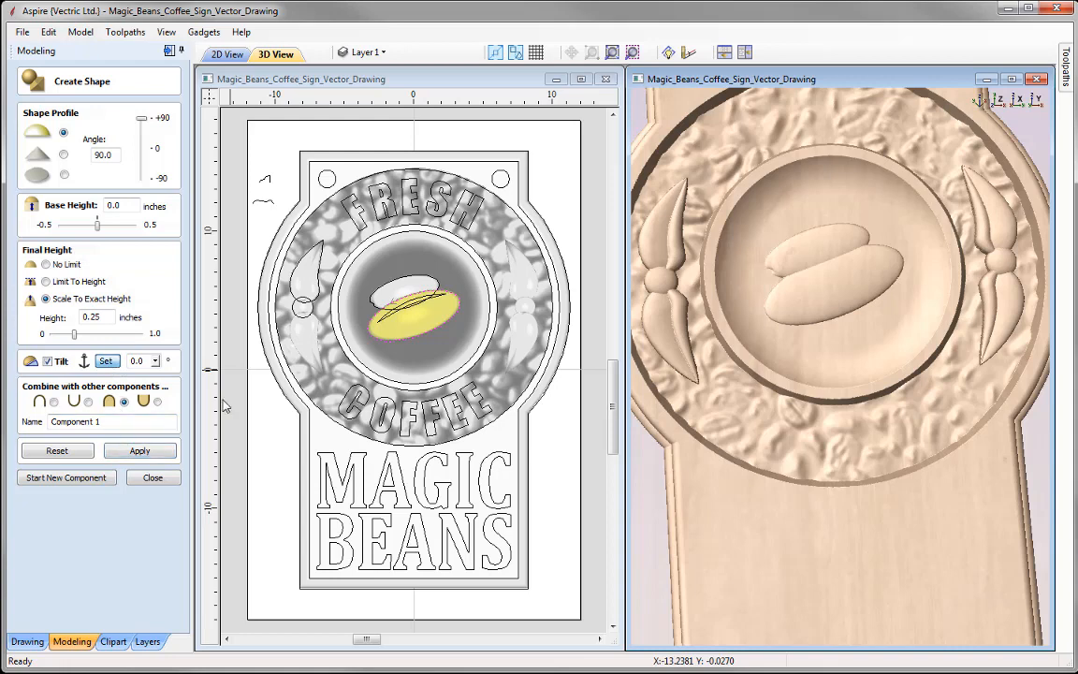
click(433, 350)
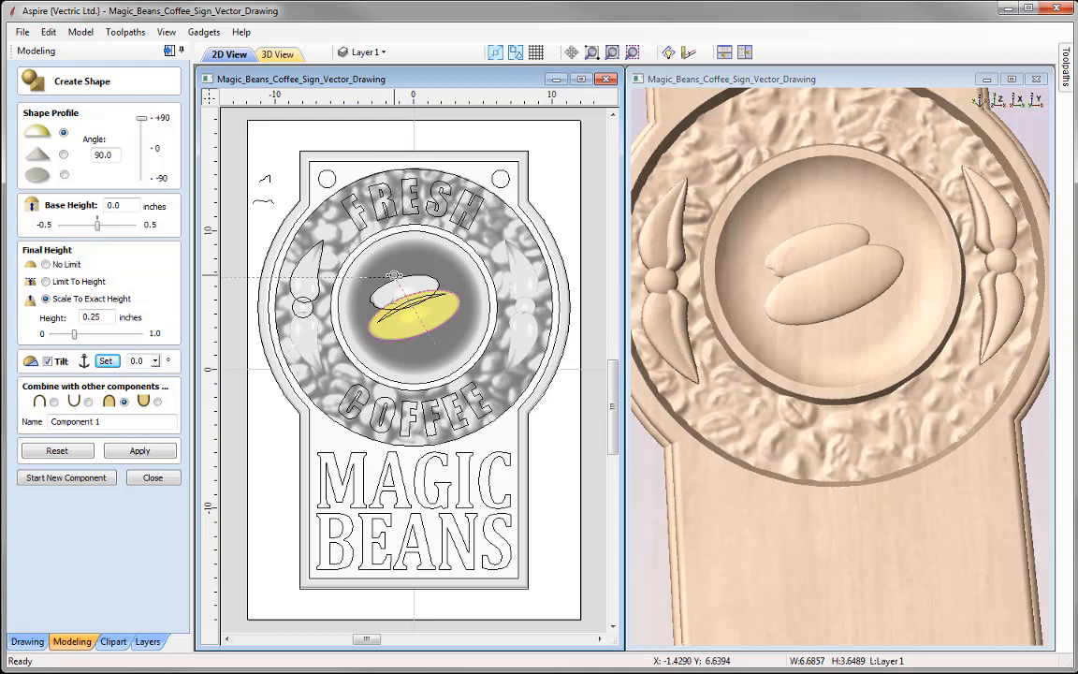
click(393, 275)
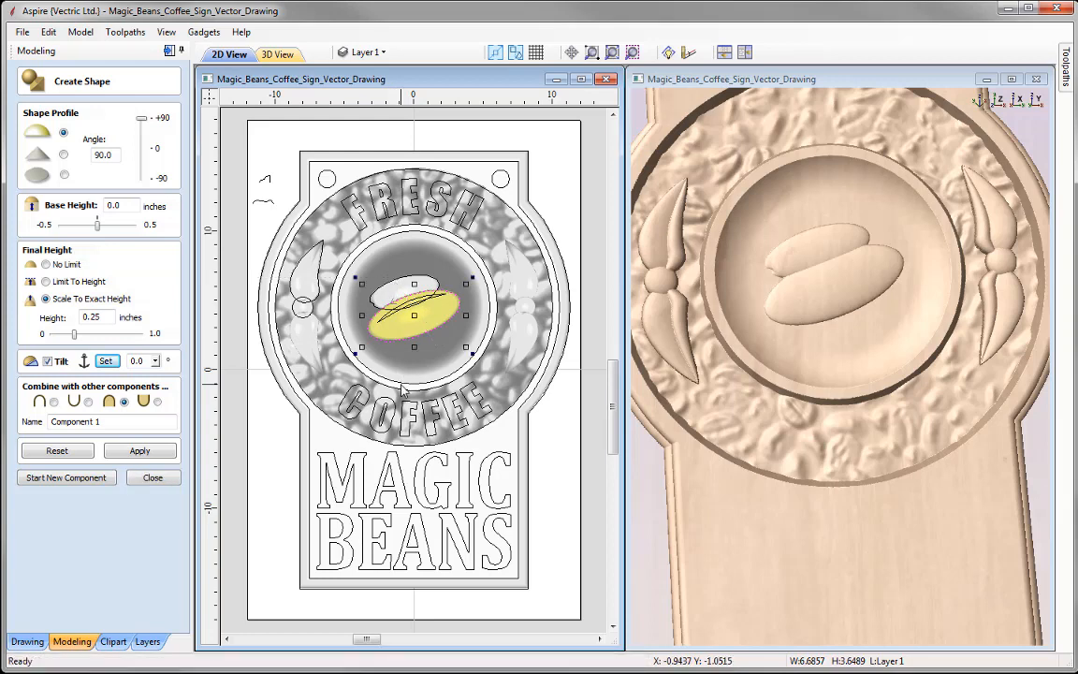
click(157, 361)
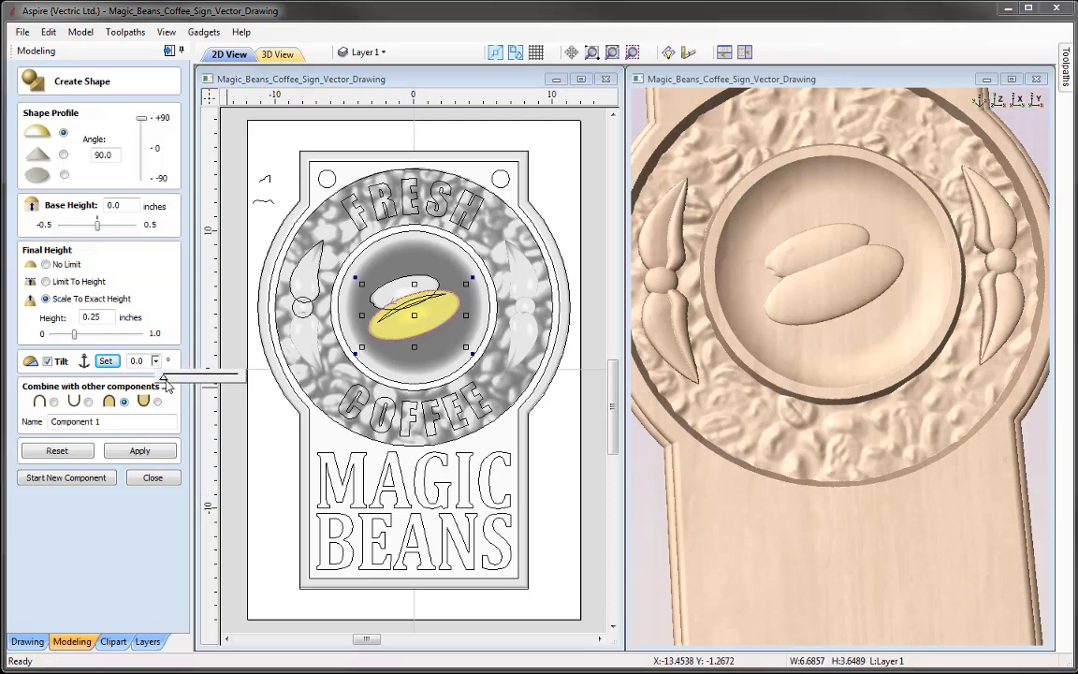
drag(162, 378, 213, 379)
click(166, 447)
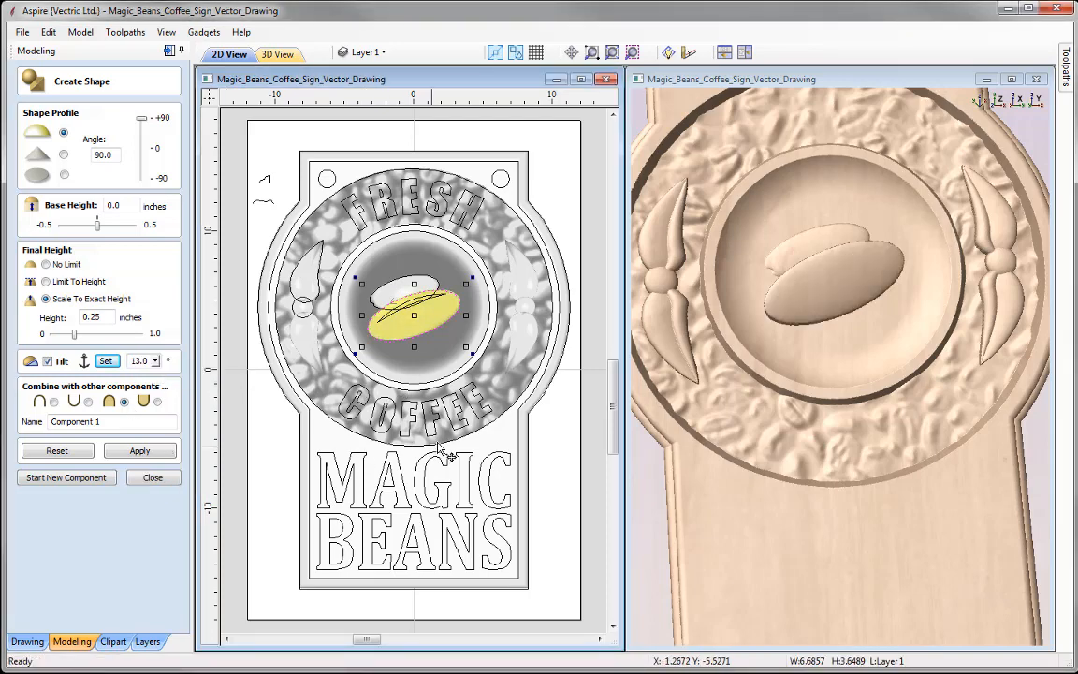
Reduce the larger bean's tilt angle to 3.0 degrees, checking its raised edge against the smaller bean.
drag(738, 412, 934, 439)
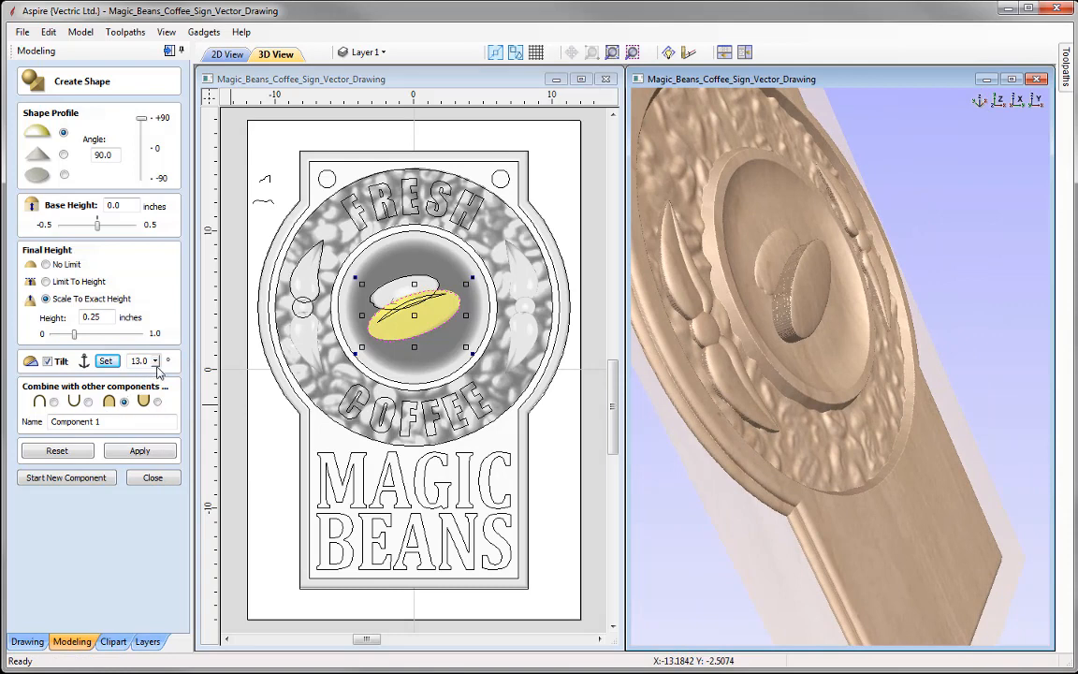
click(156, 364)
drag(161, 379, 150, 380)
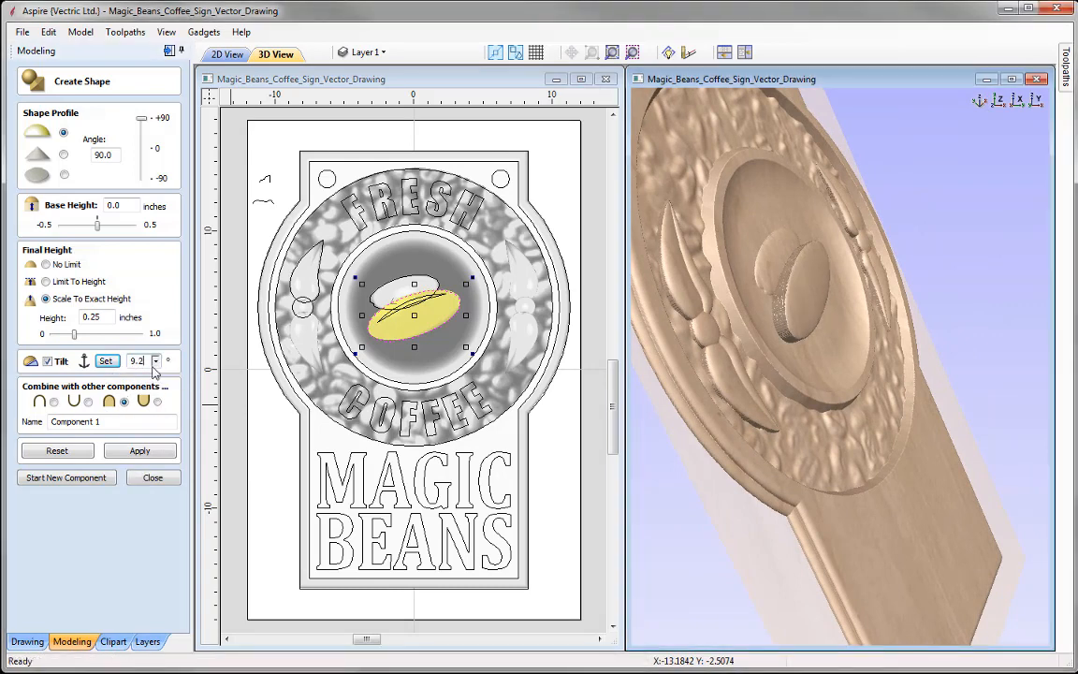
click(155, 361)
drag(157, 379, 144, 379)
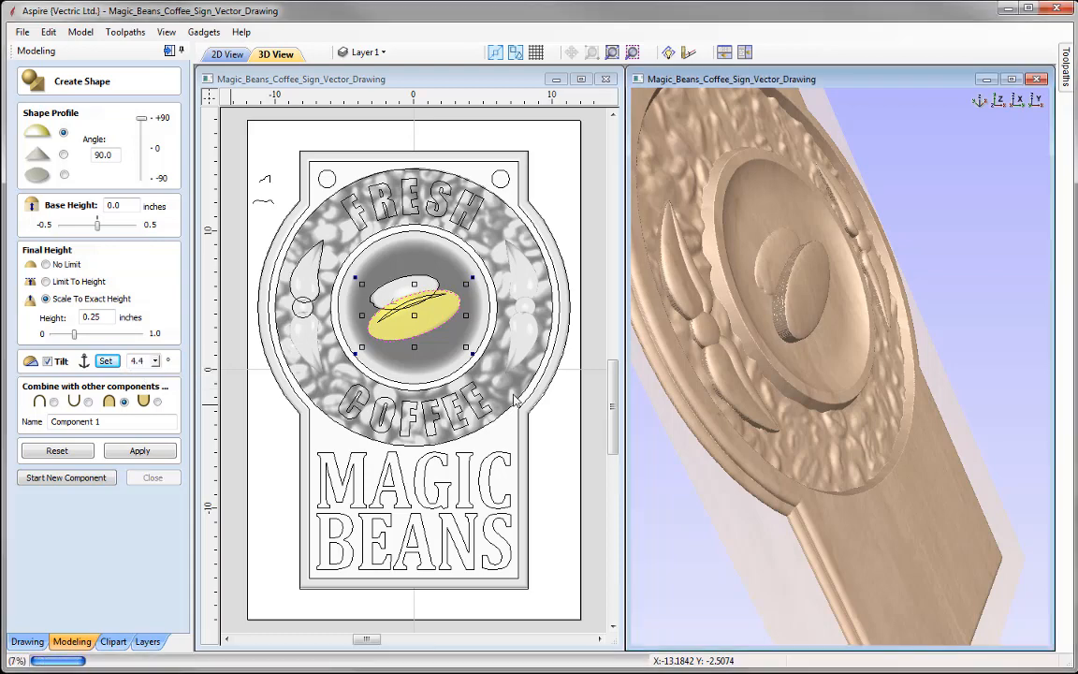
drag(888, 425, 912, 281)
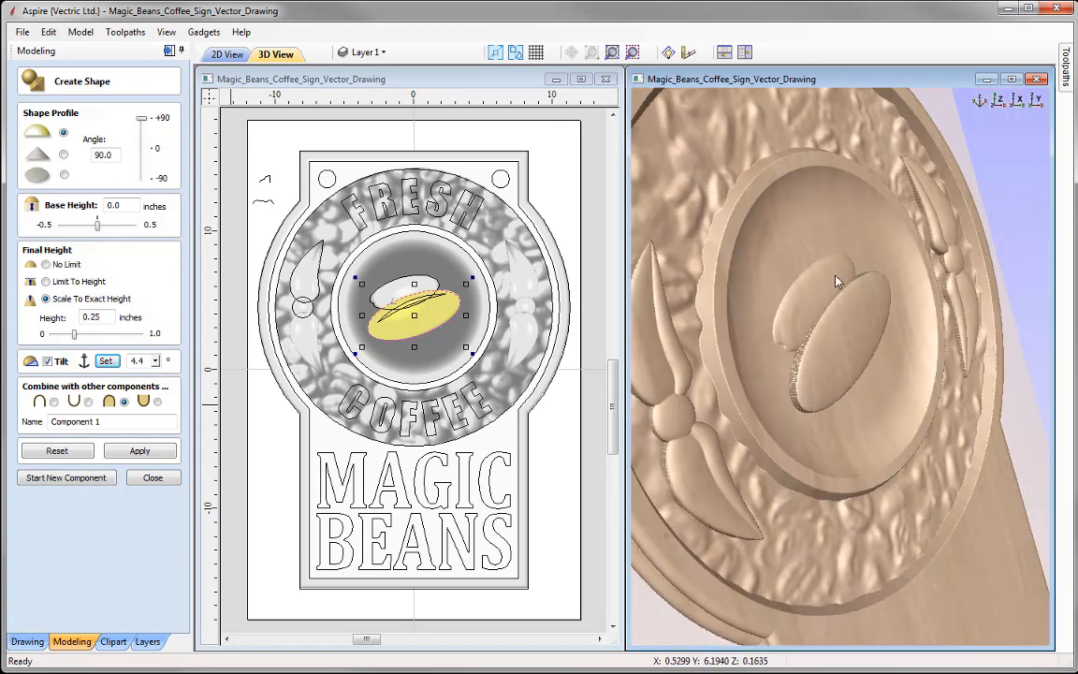
click(157, 361)
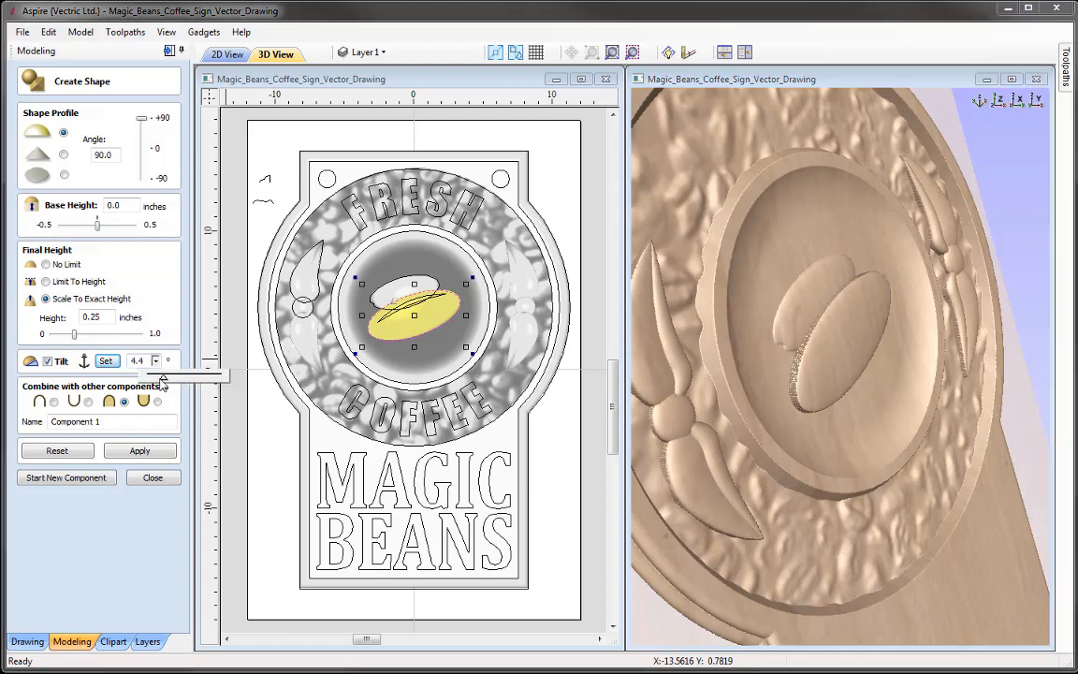
drag(163, 378, 156, 378)
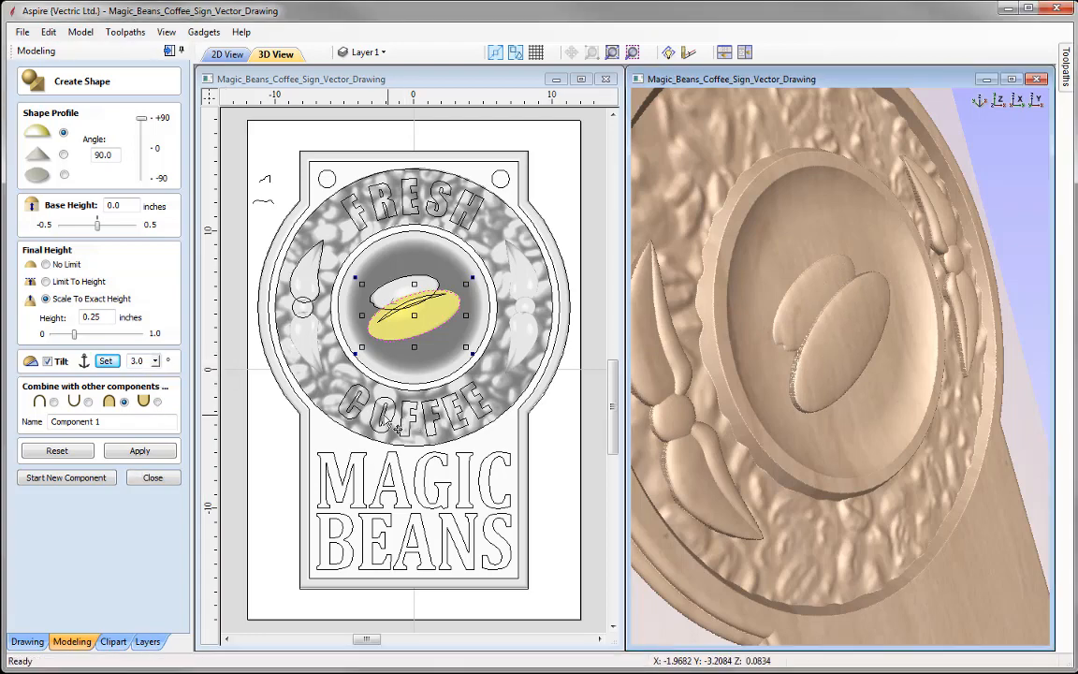
Return the 3D view to looking straight down and name the larger bean component Front Bean.
drag(825, 432, 793, 423)
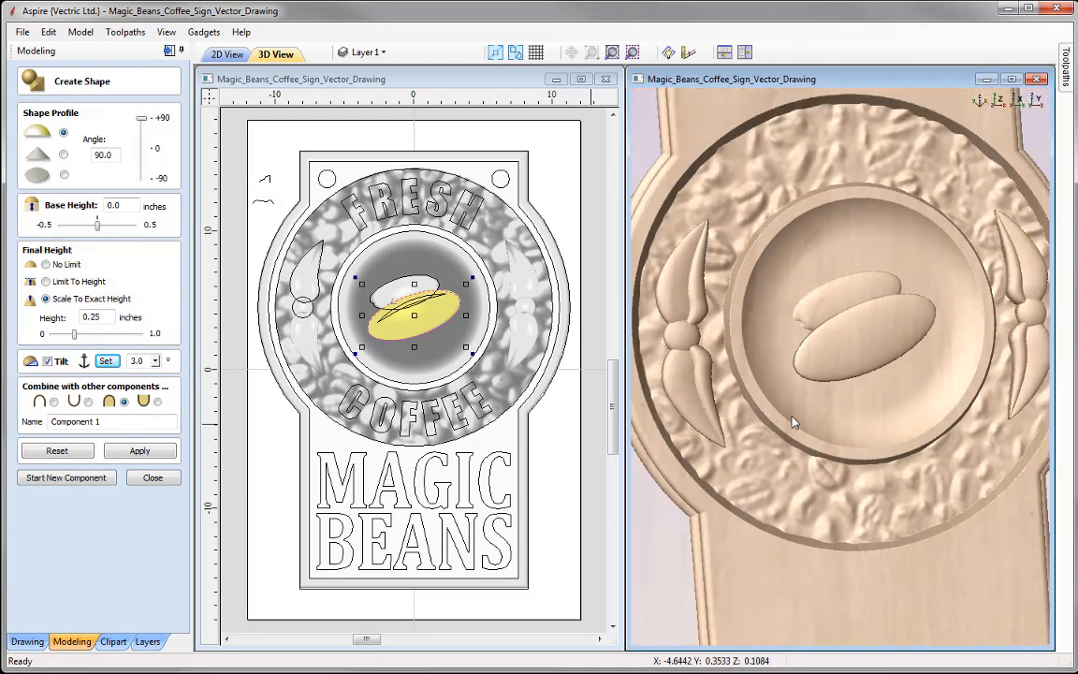
click(998, 101)
drag(135, 421, 50, 421)
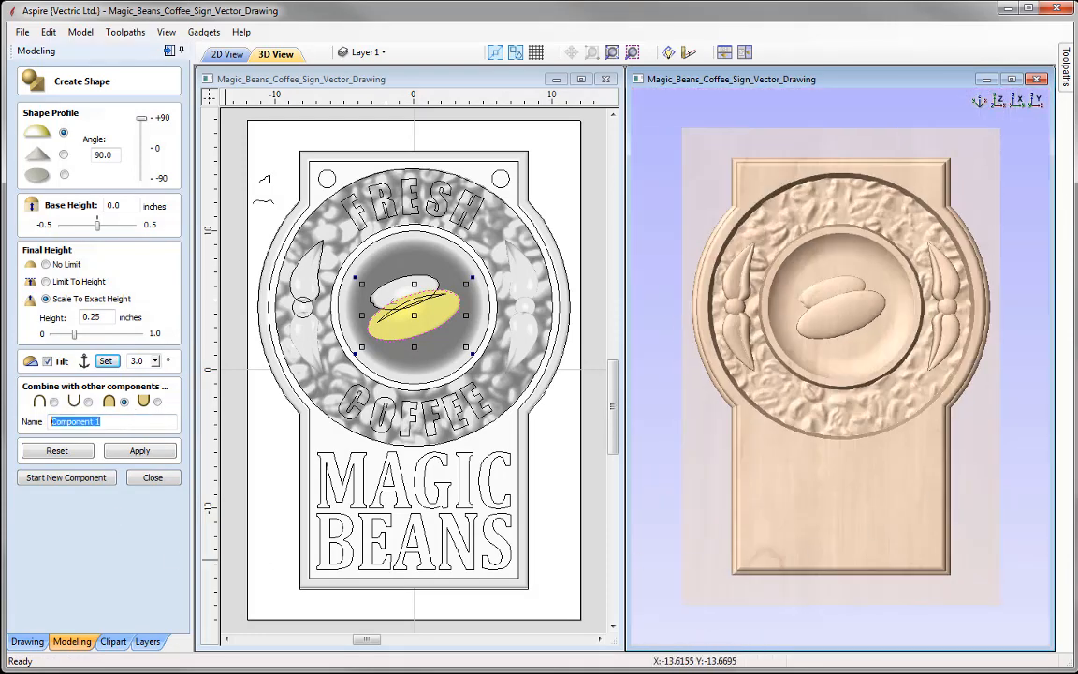
text(Front Bean)
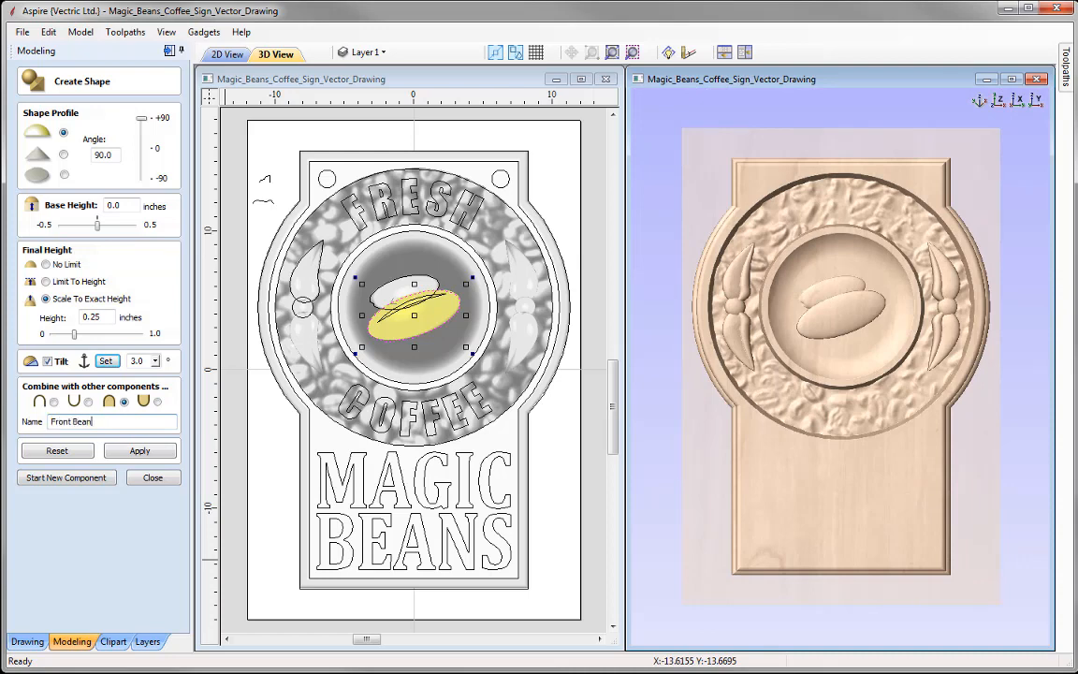
Apply the Front Bean, and create a subtracted angular 45-degree shape with no height limit from the crease outline, named Crease.
click(142, 450)
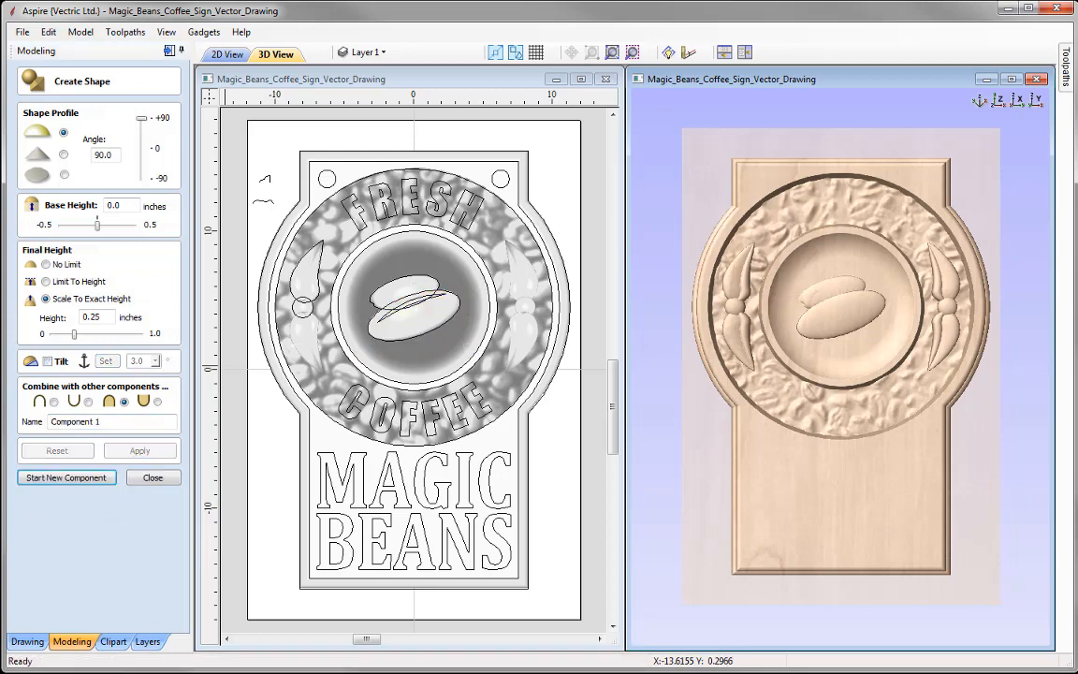
click(440, 292)
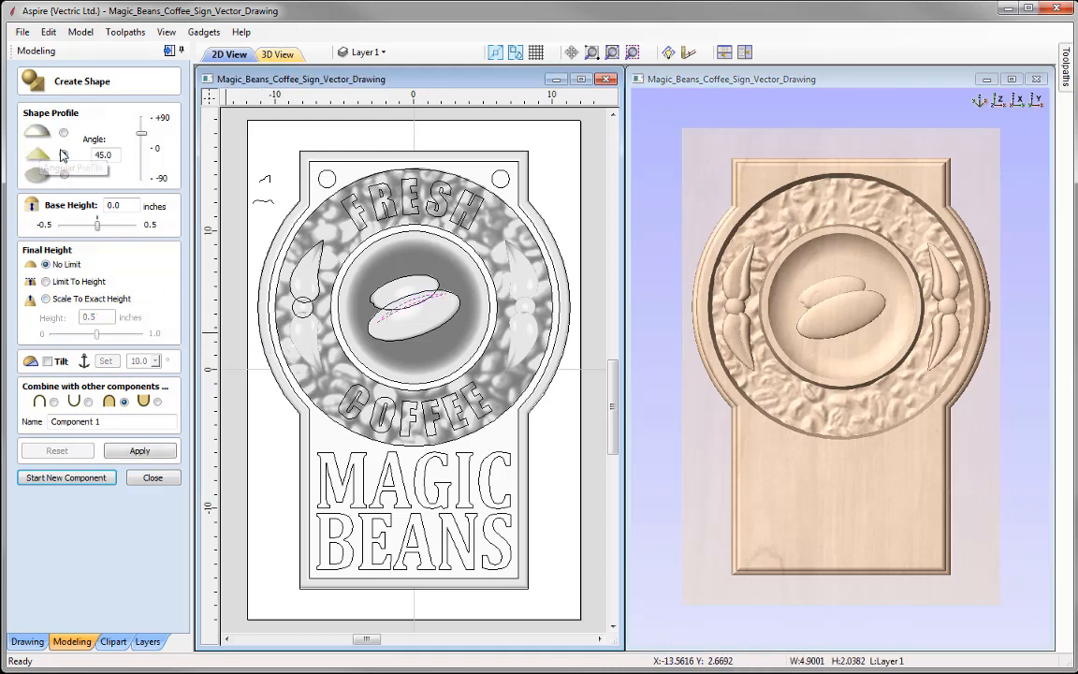
drag(115, 159, 89, 160)
click(107, 157)
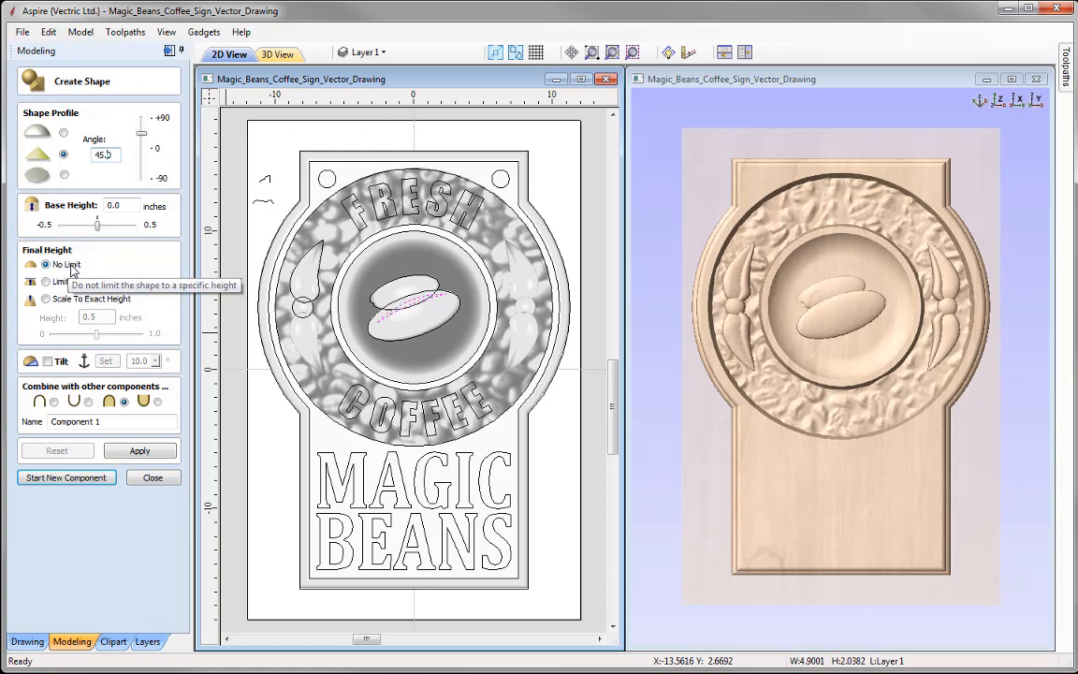
click(88, 402)
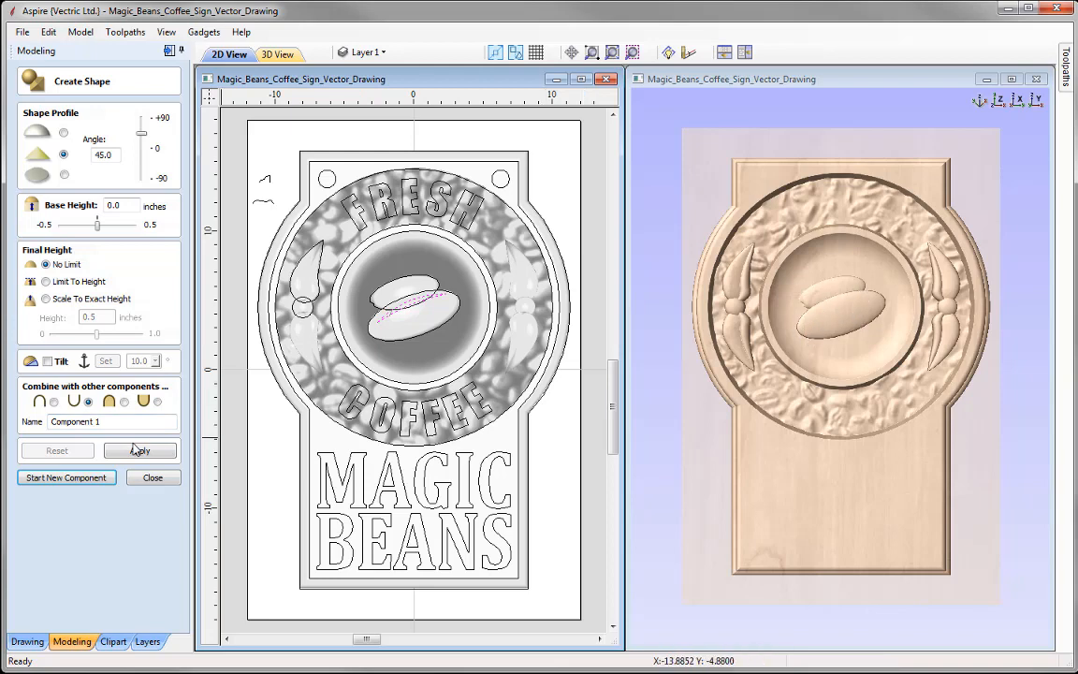
drag(146, 422, 52, 422)
text(Crease)
click(131, 452)
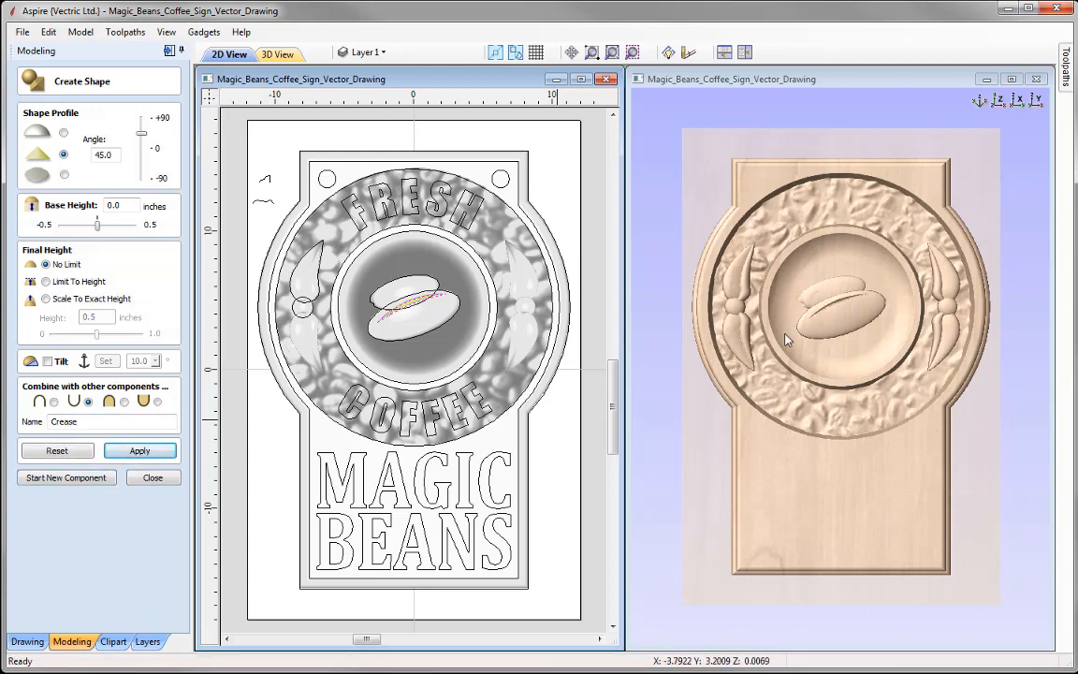
click(153, 478)
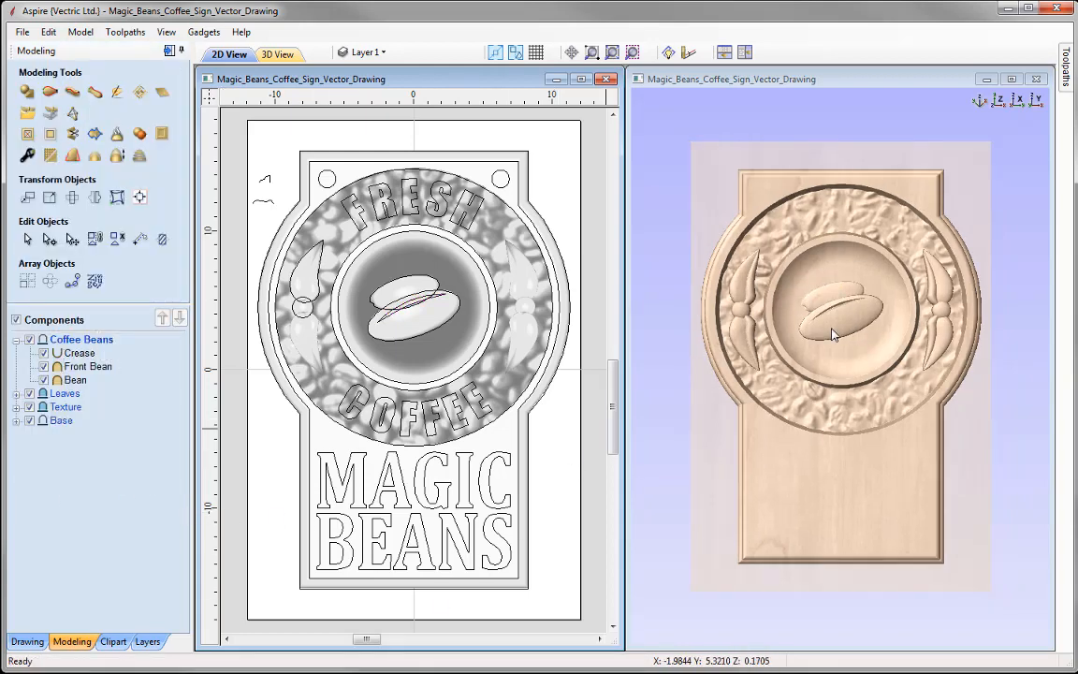
Enlarge the 3D view to fill the workspace and group the Crease, Front Bean and Bean components.
click(1010, 79)
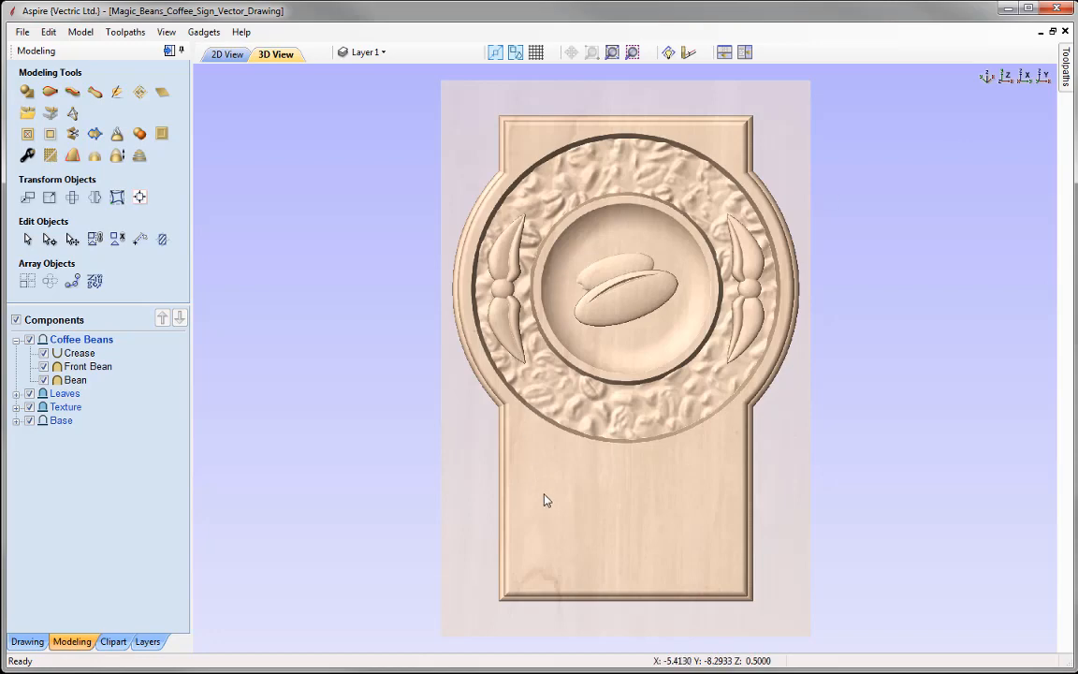
drag(543, 494, 608, 451)
right_drag(608, 451, 613, 416)
drag(612, 417, 579, 411)
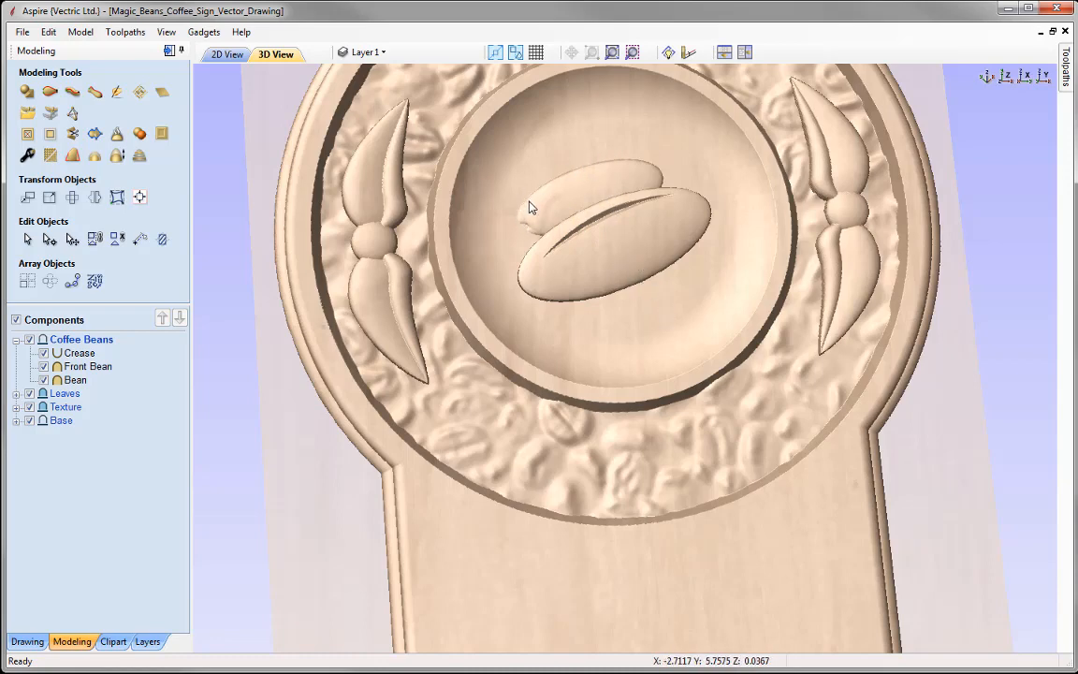
click(80, 354)
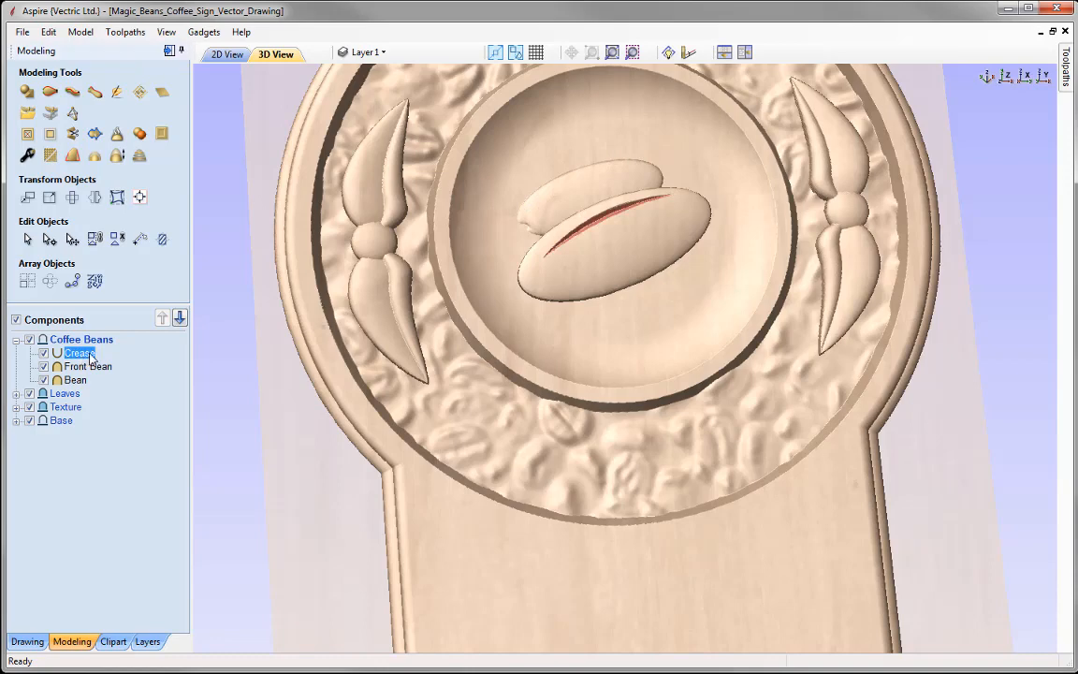
shift+click(78, 380)
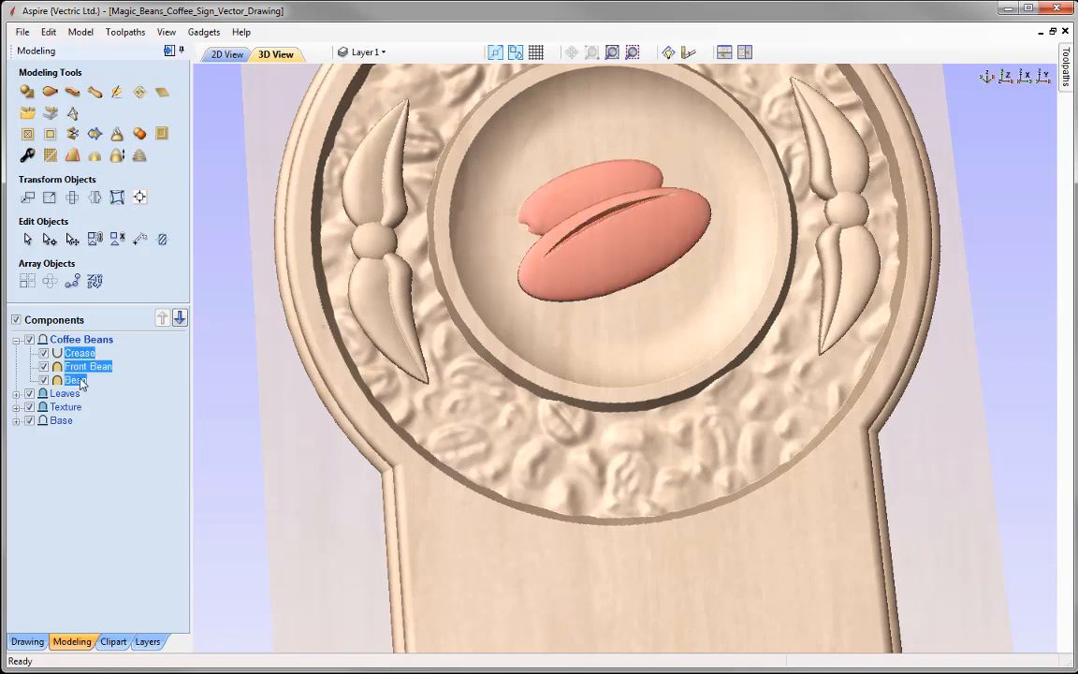
right_click(81, 368)
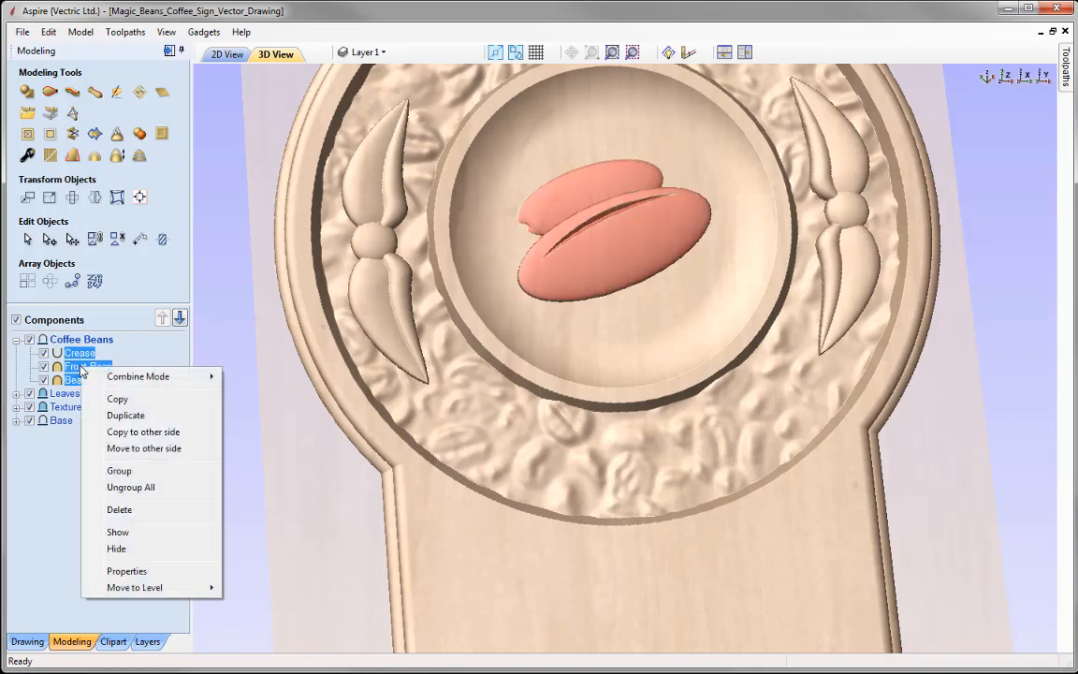
click(146, 472)
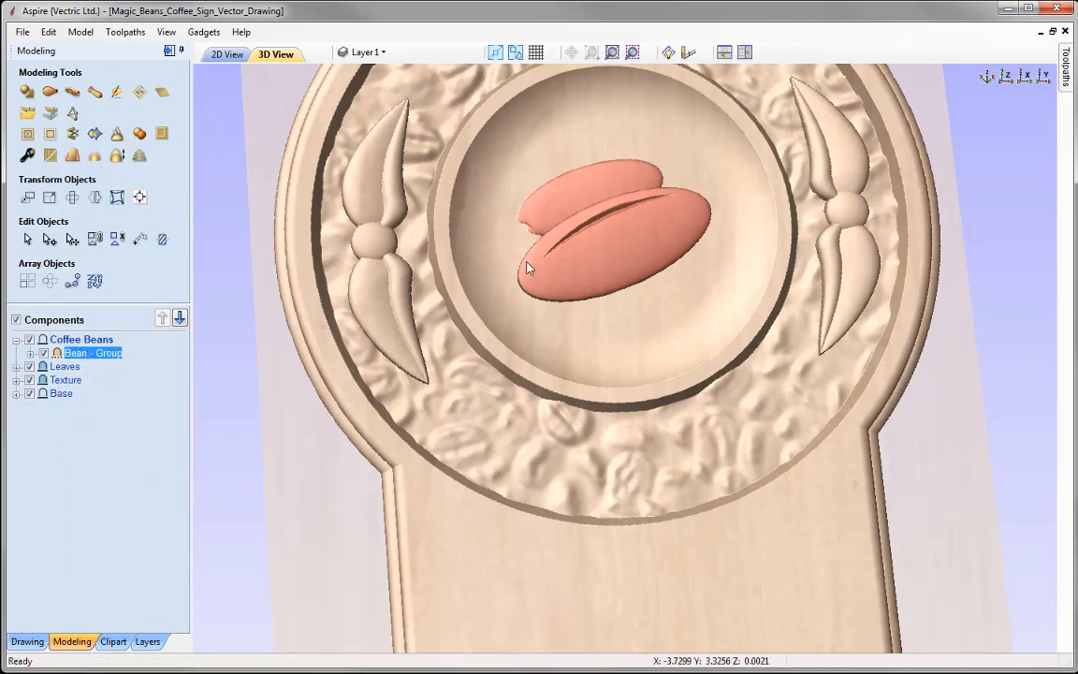
click(30, 354)
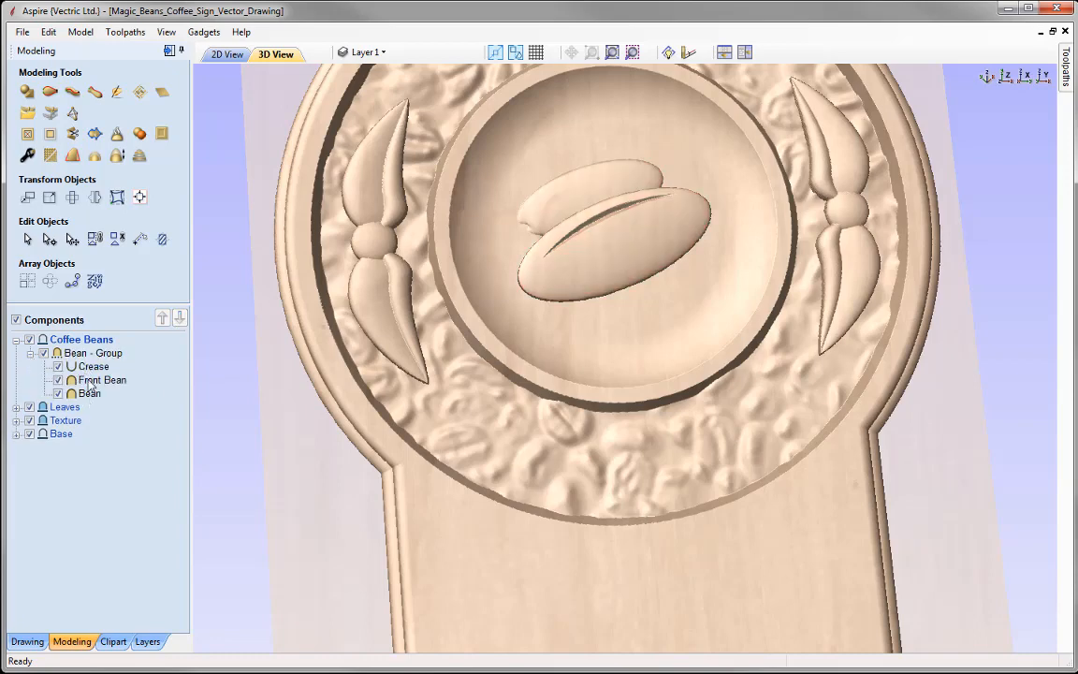
click(30, 353)
mouse_move(105, 362)
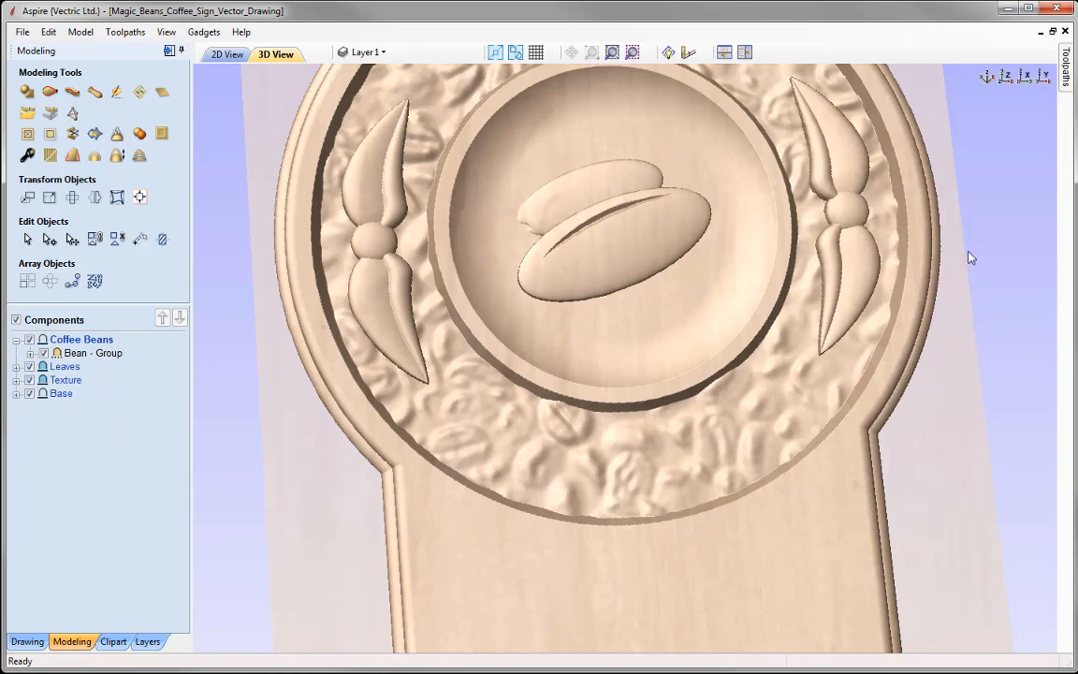
Tilt the bean group 1.0 degree, with the tilt direction running from below the larger bean up to the dish's upper-left edge.
click(1008, 78)
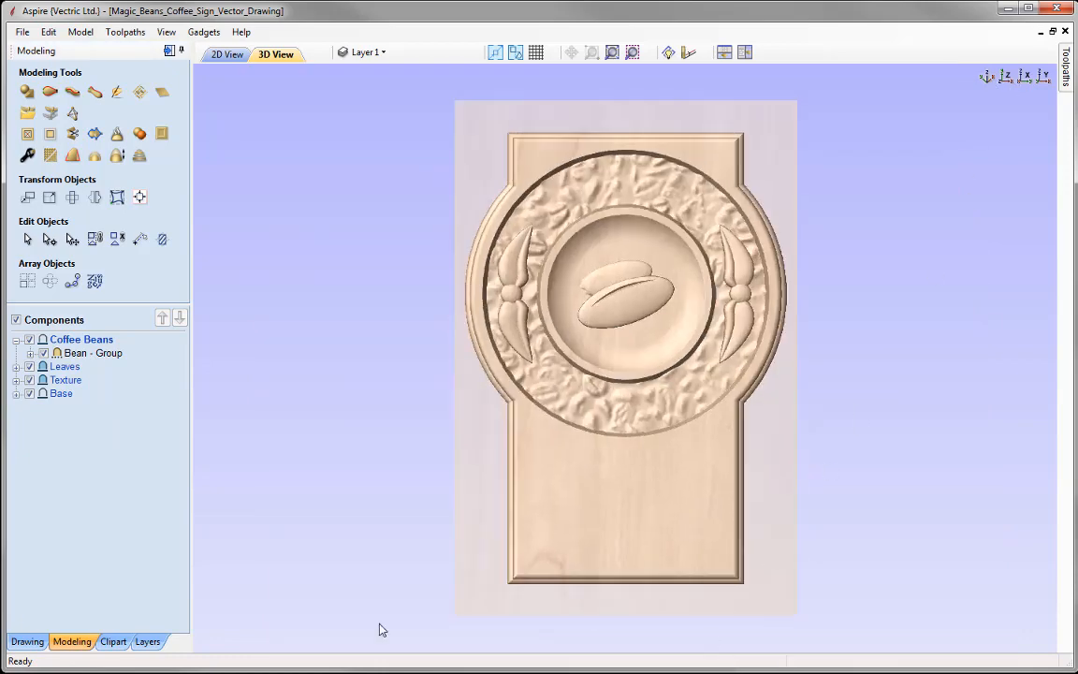
click(93, 354)
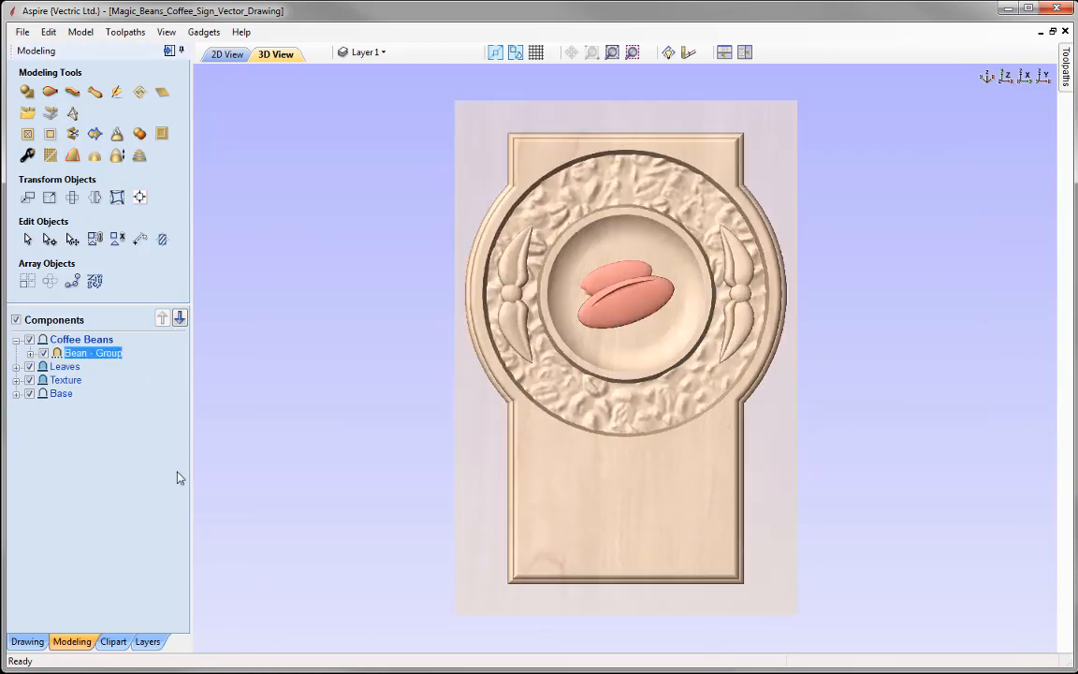
click(626, 298)
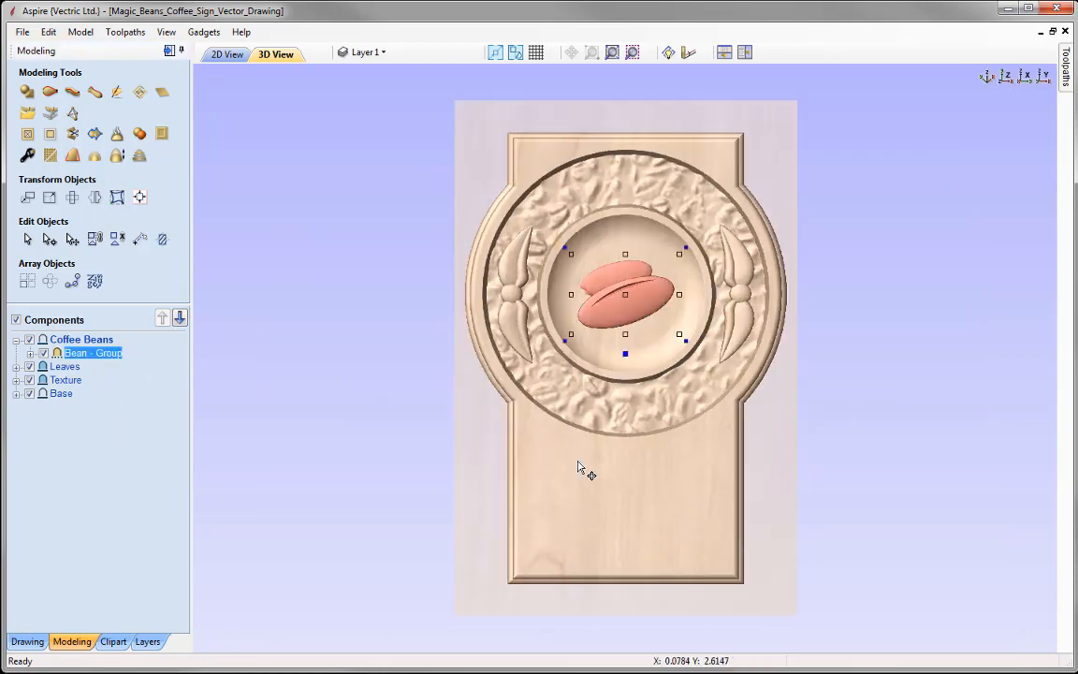
double_click(627, 349)
drag(675, 359, 300, 283)
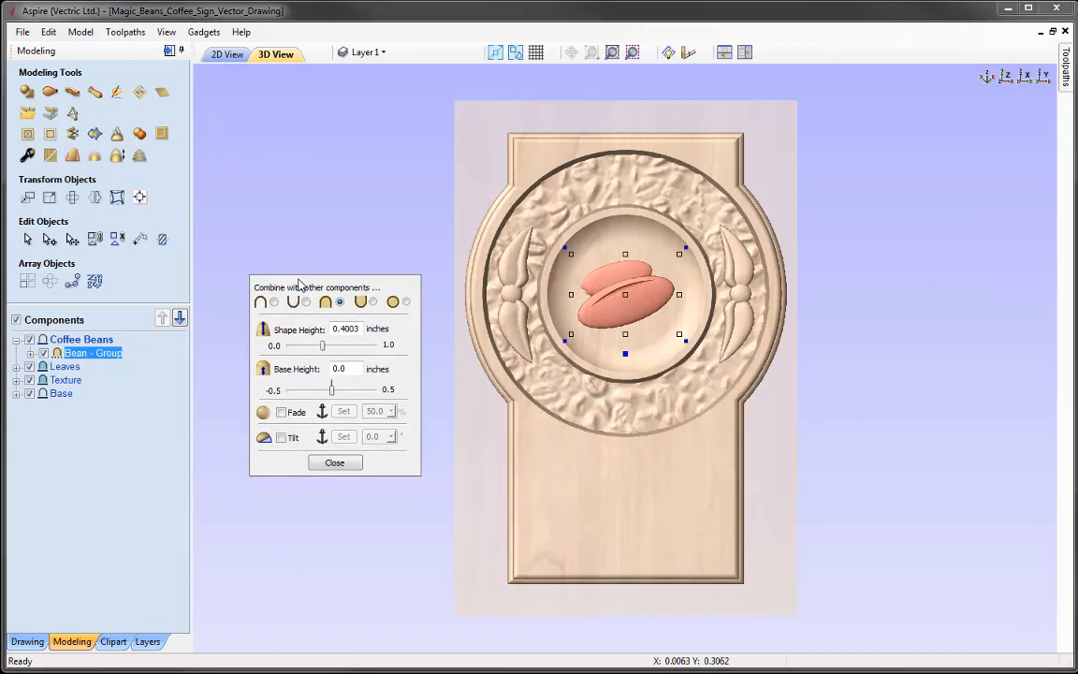
click(281, 438)
click(344, 440)
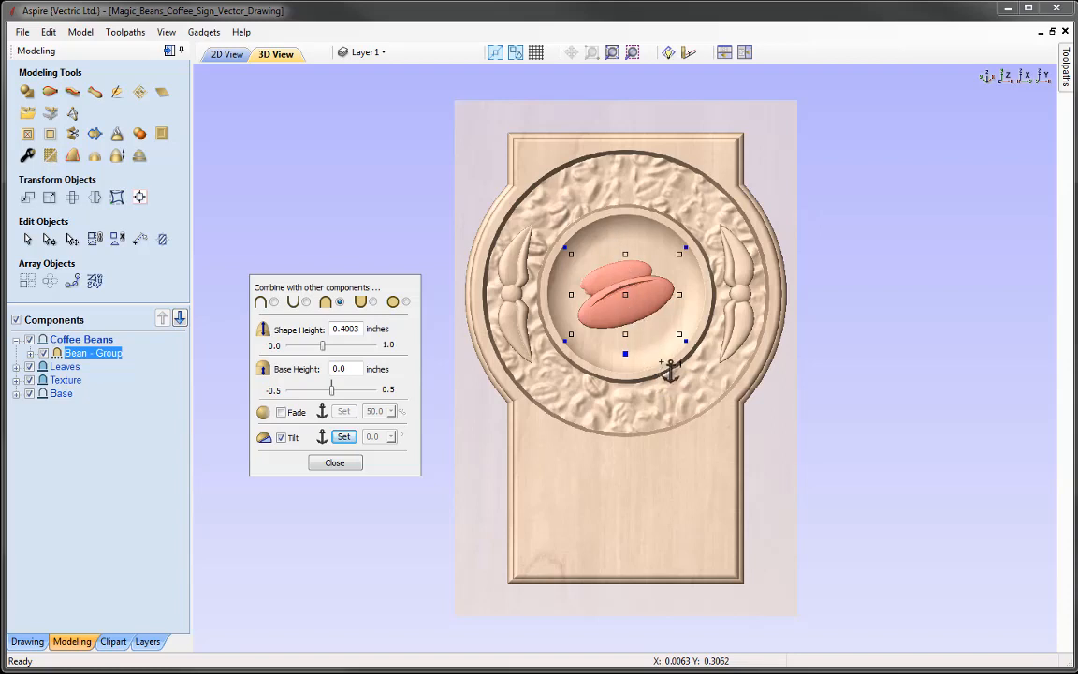
click(658, 362)
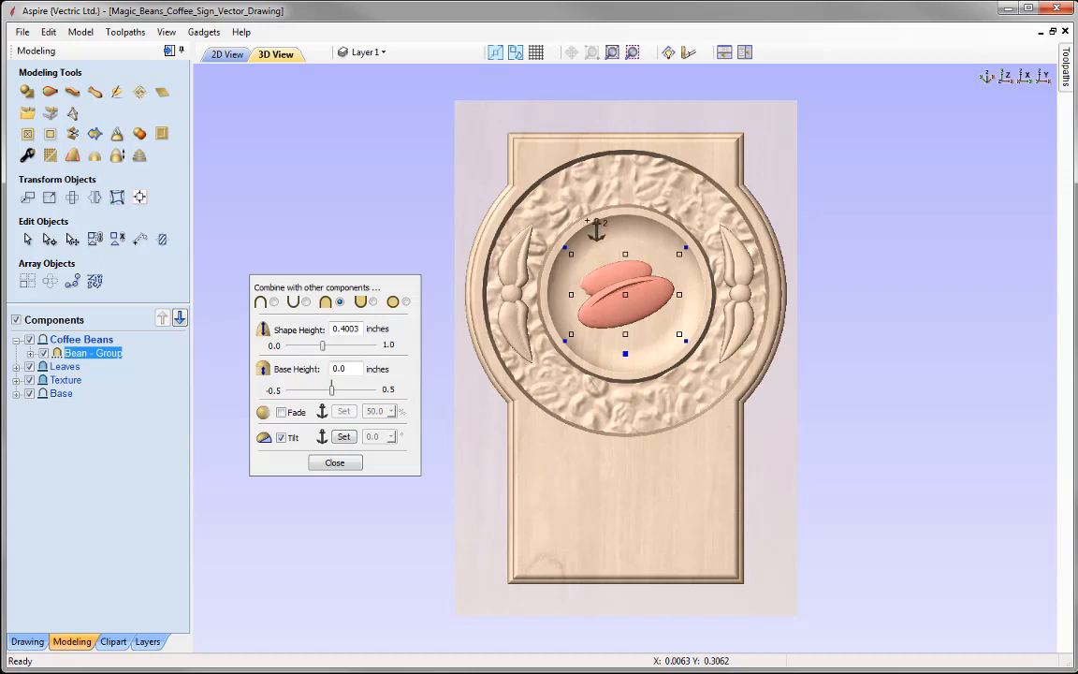
click(589, 225)
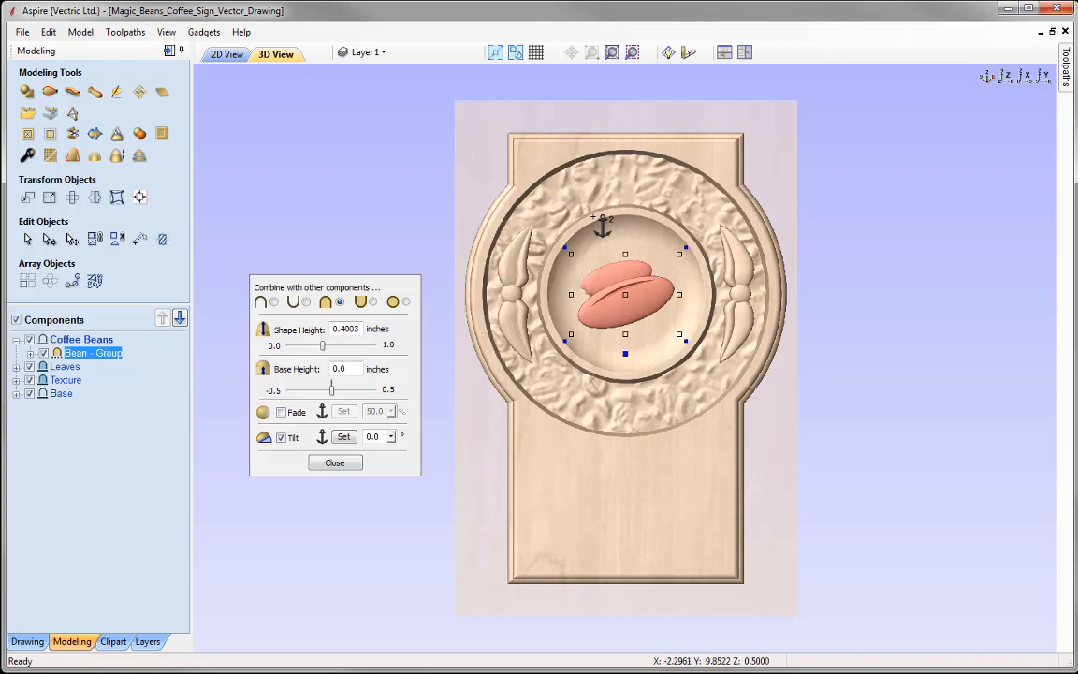
click(391, 436)
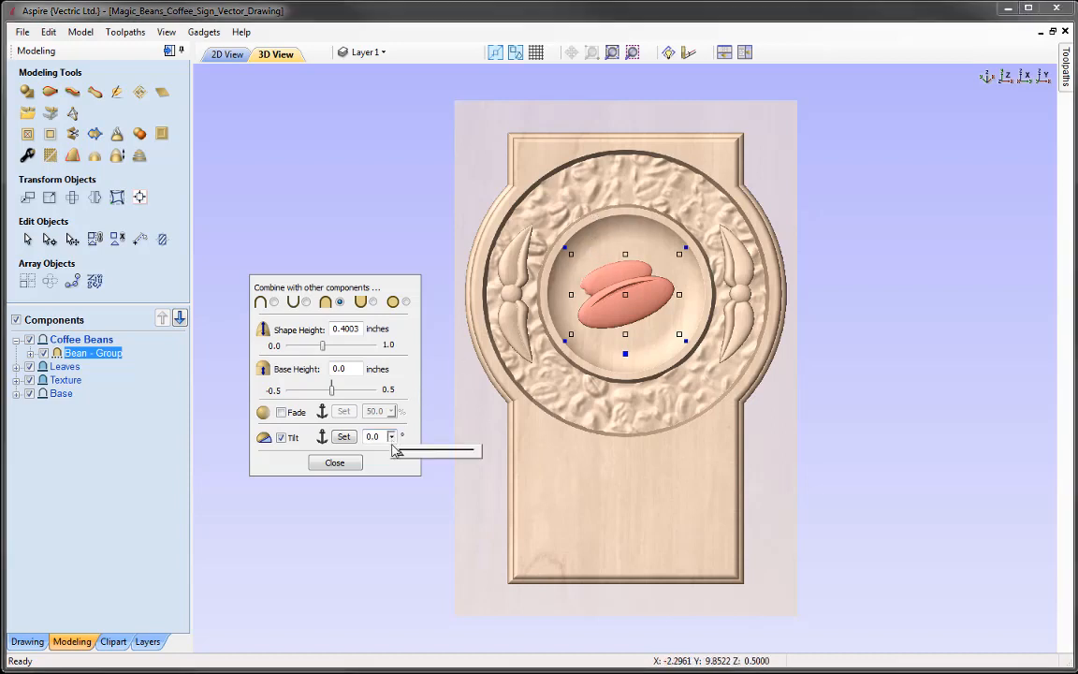
drag(403, 458, 405, 458)
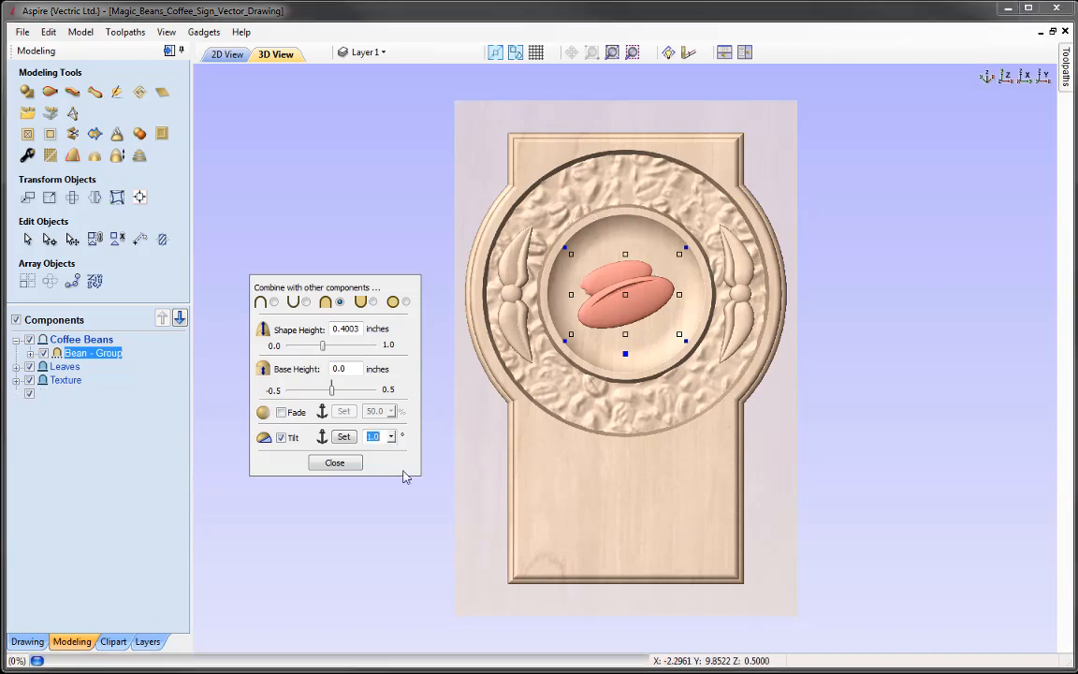
Increase the bean group's tilt angle to 1.5 degrees, checking the beans within the dish.
drag(586, 498, 663, 414)
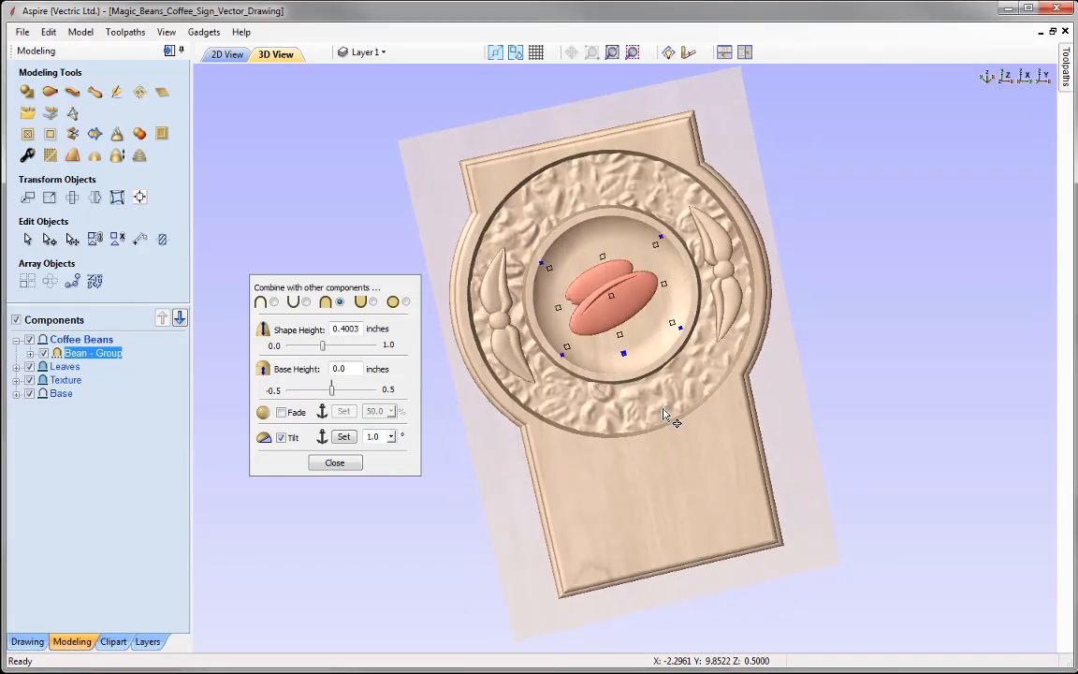
right_drag(729, 378, 733, 426)
drag(730, 470, 623, 471)
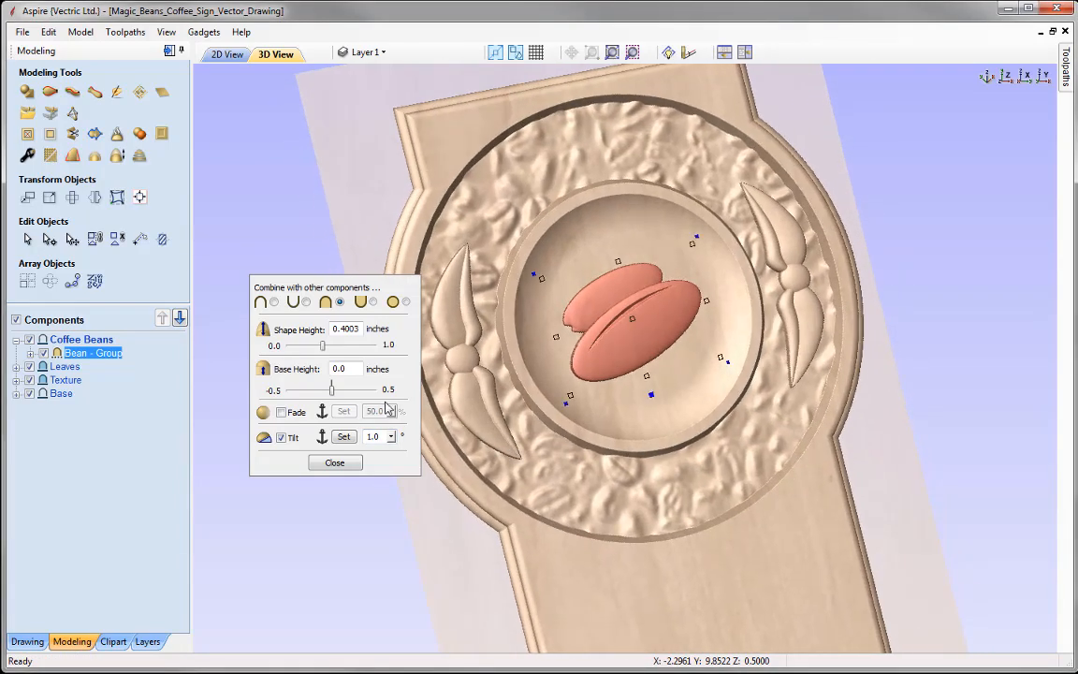
drag(374, 436, 395, 437)
text(5)
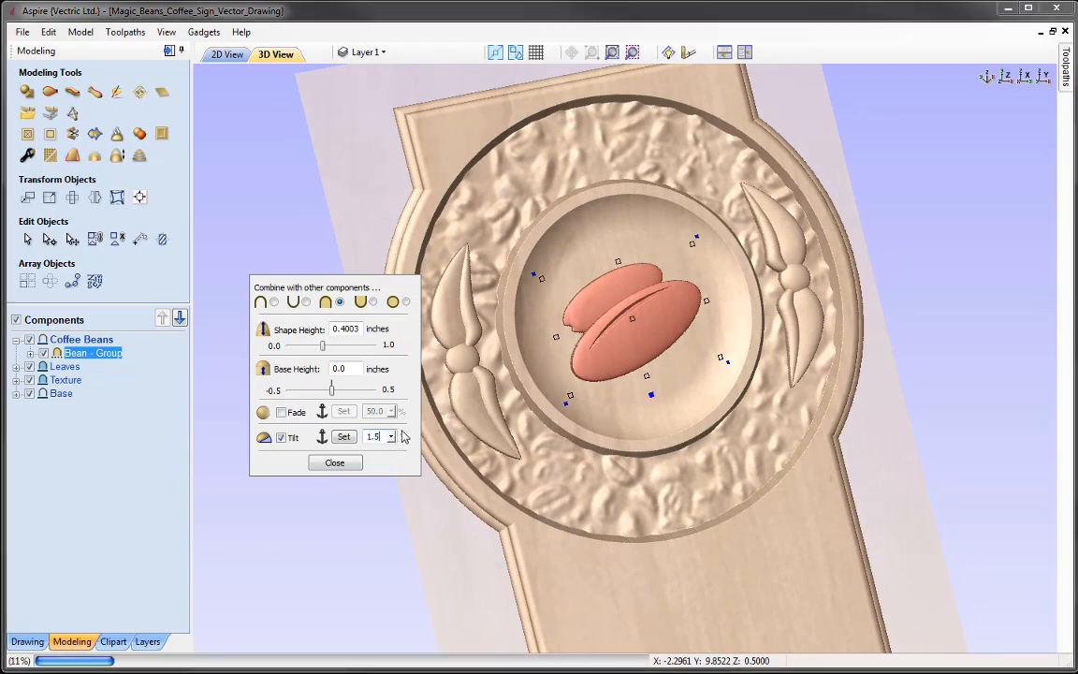
drag(698, 496, 599, 496)
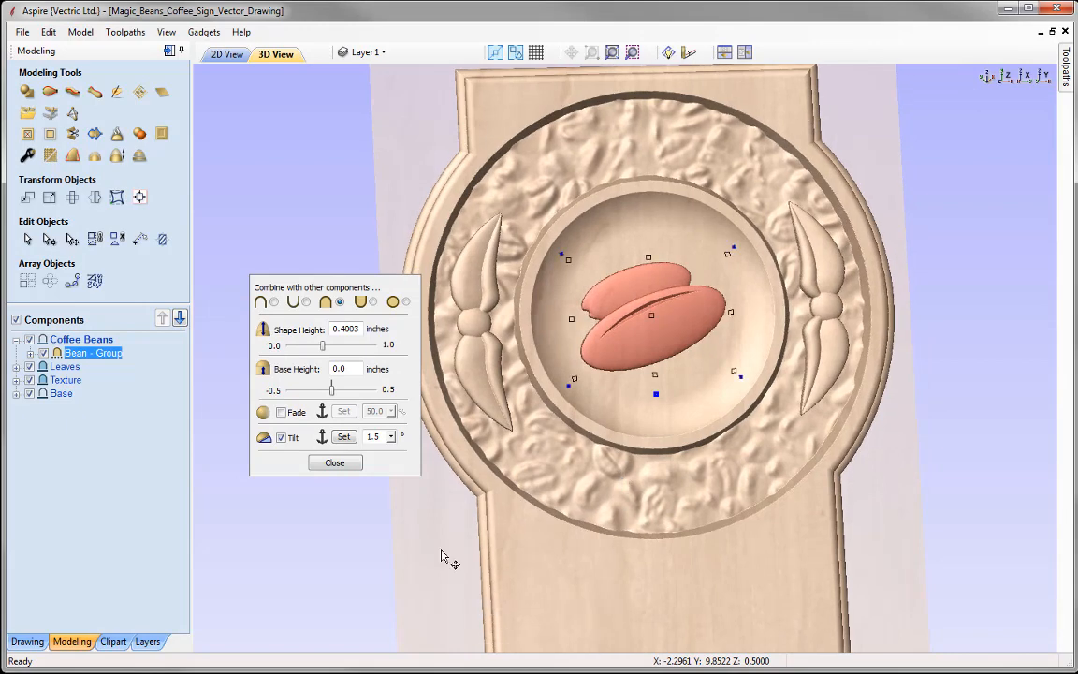
click(334, 463)
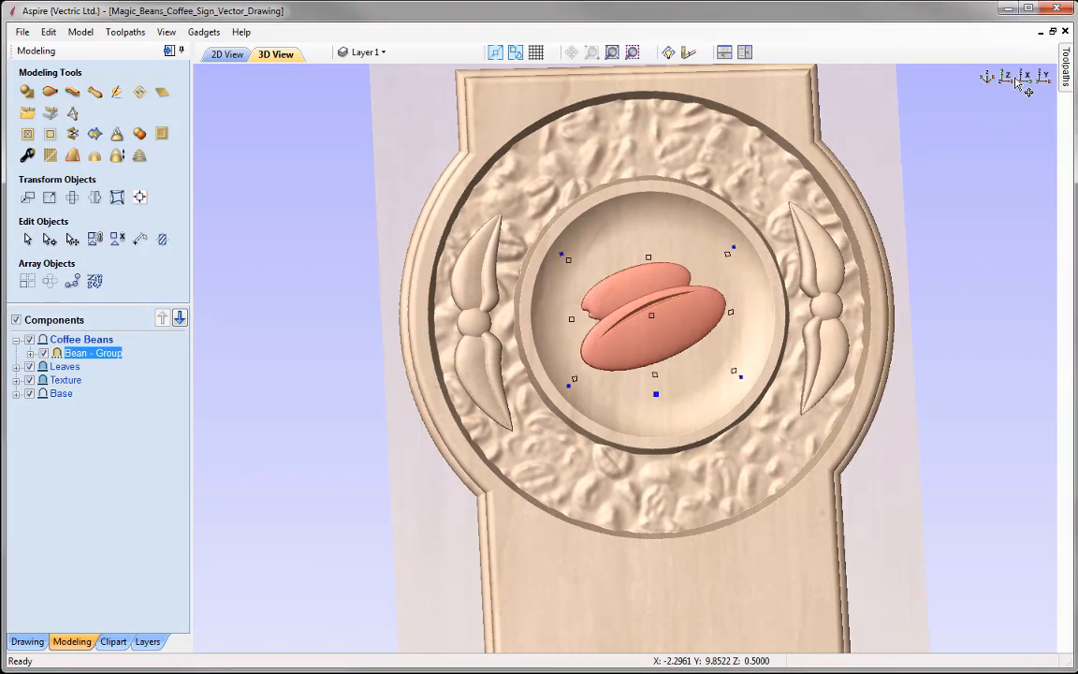
Bake the bean group and smooth it lightly, at less than half of the smoothing range, with transparency preserved.
click(1007, 78)
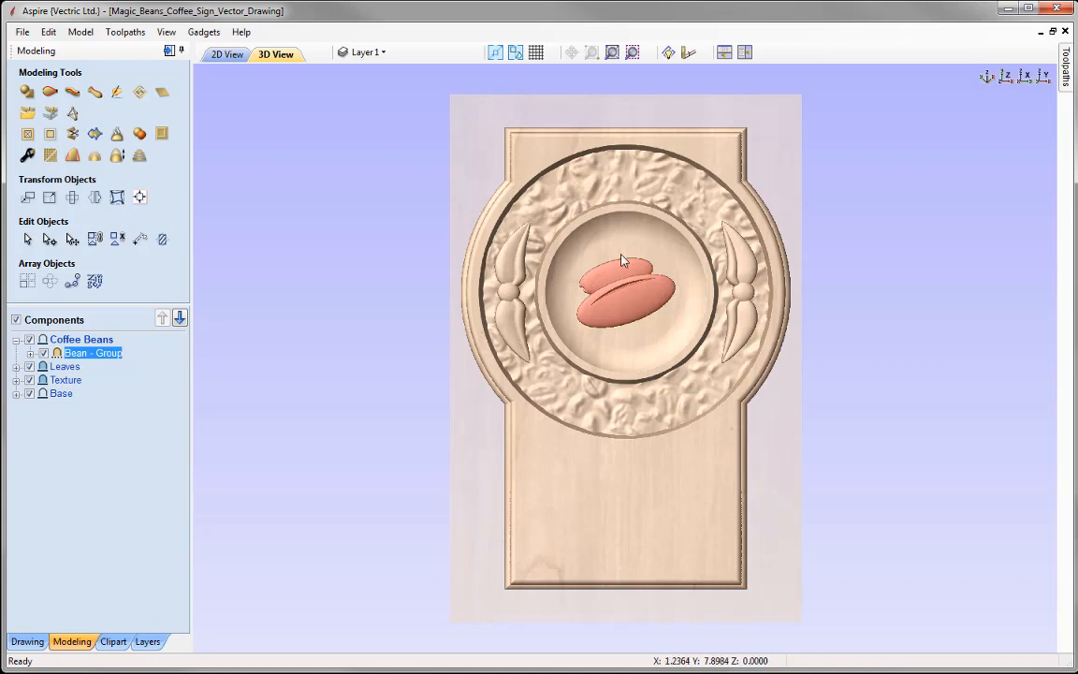
click(50, 156)
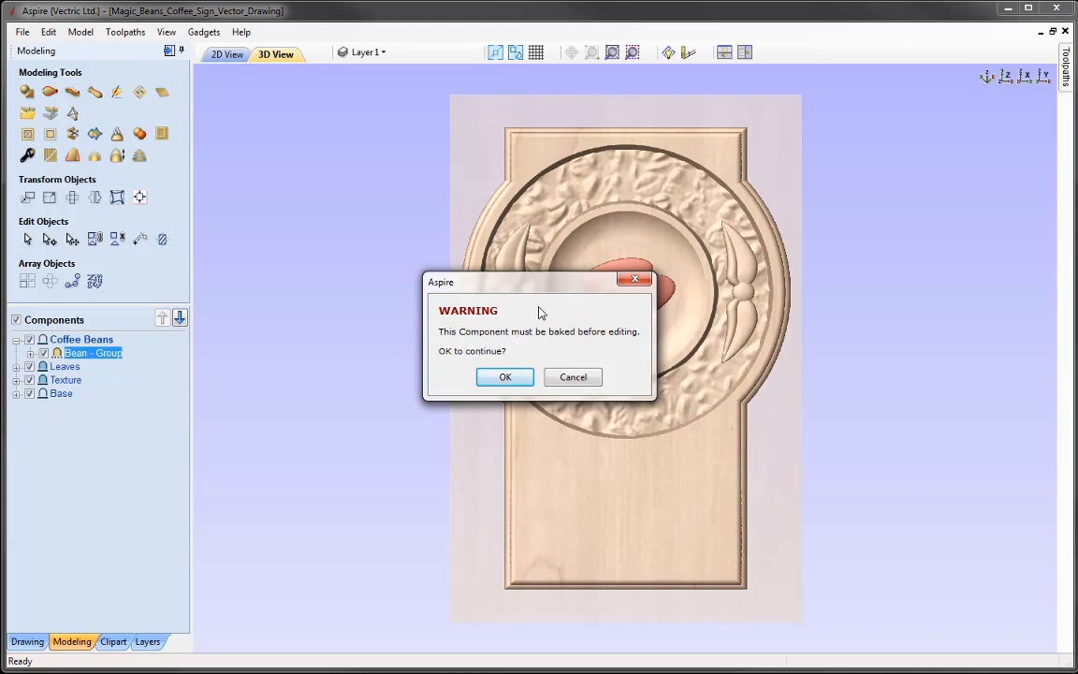
click(505, 378)
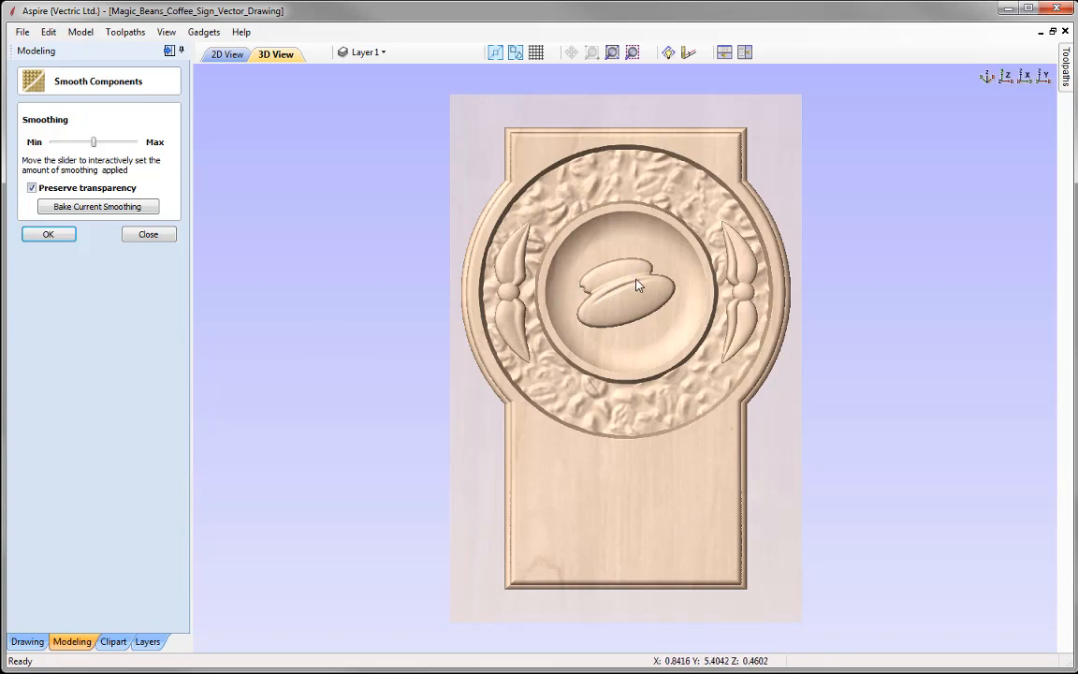
drag(95, 145, 66, 145)
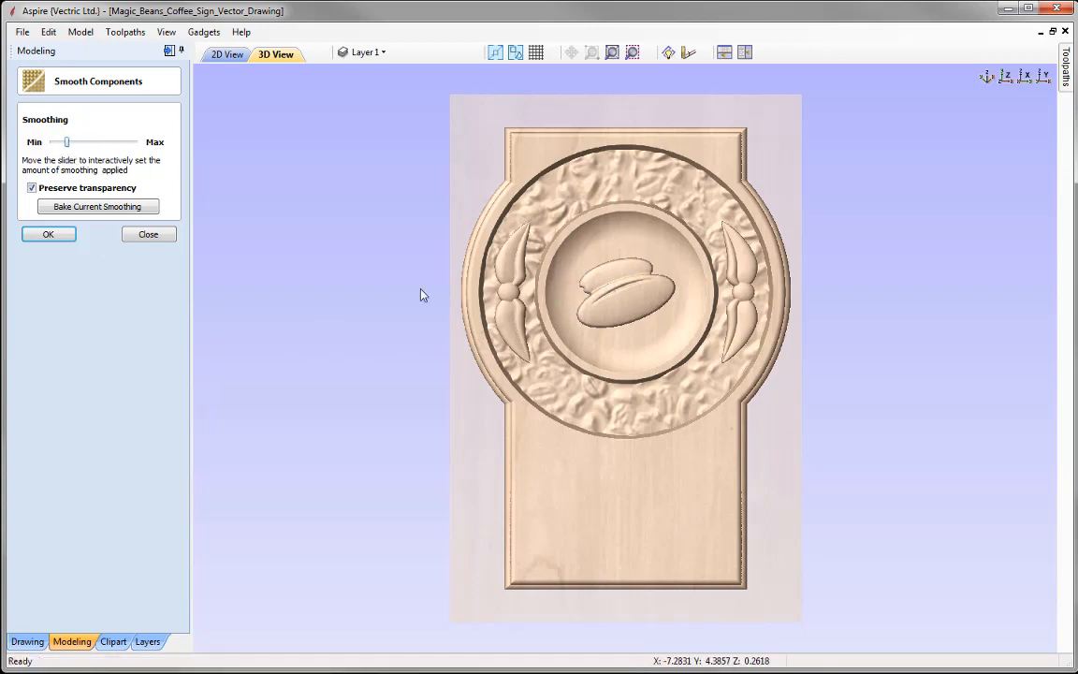
click(49, 235)
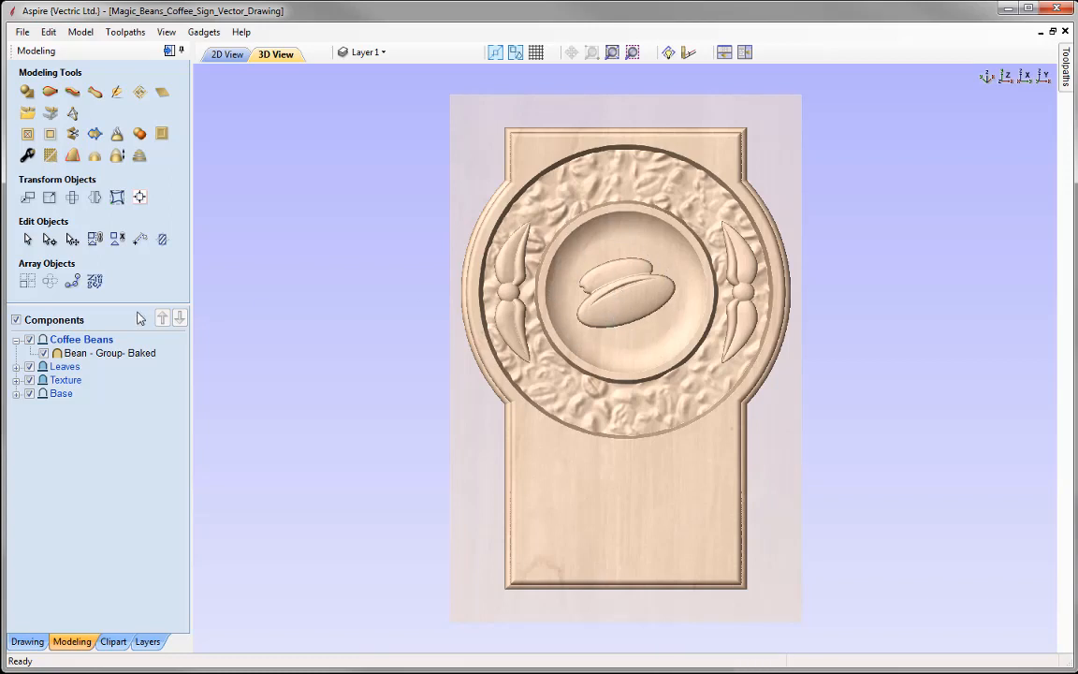
Set the shape height of the baked bean group to 0.48 inches and check the beans in the dish.
click(138, 359)
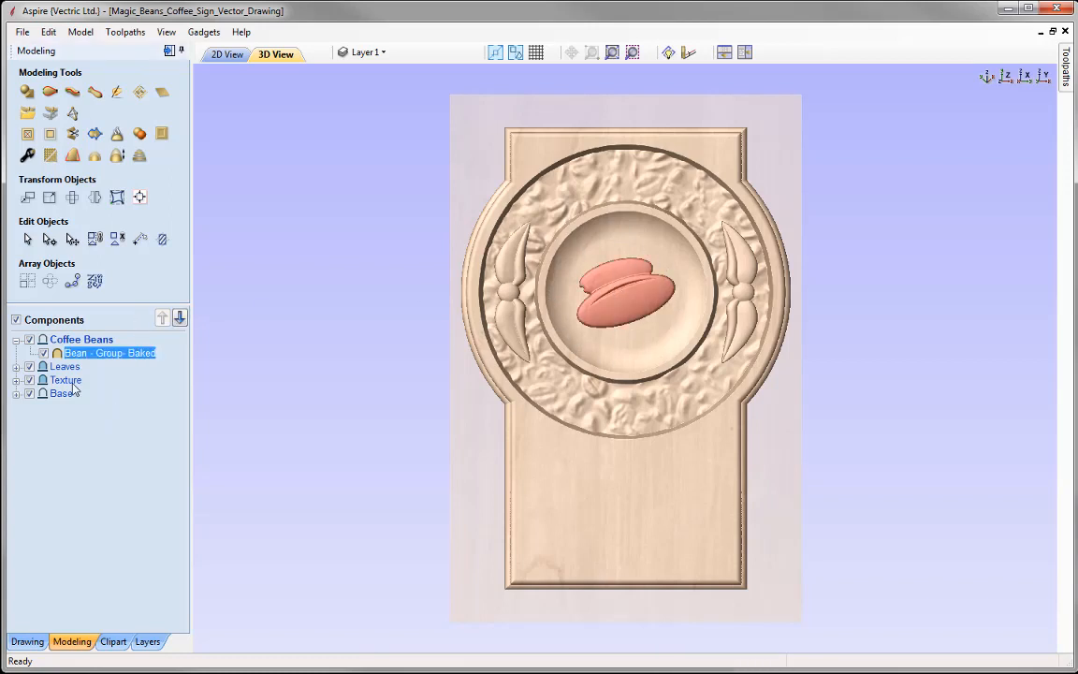
click(27, 155)
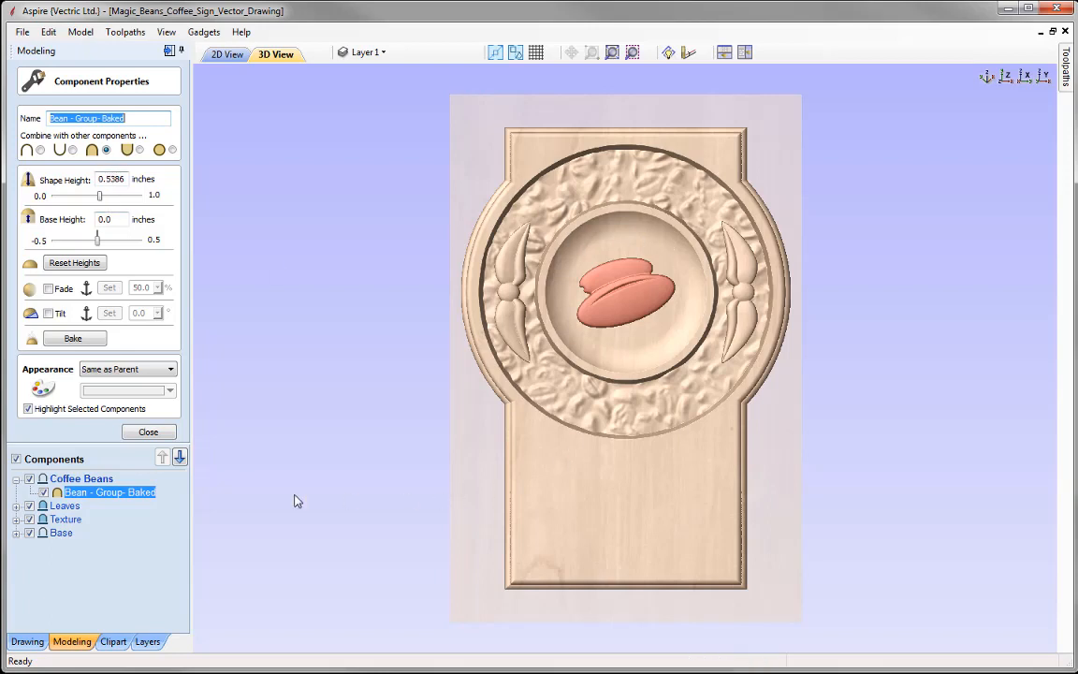
drag(105, 179, 167, 180)
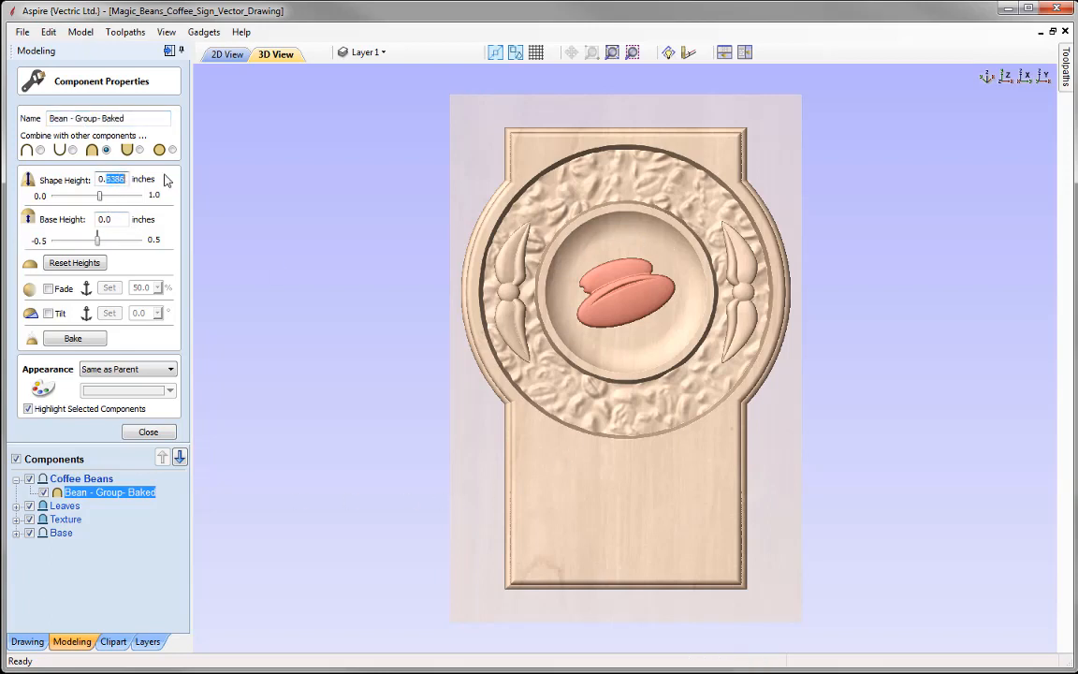
text(48)
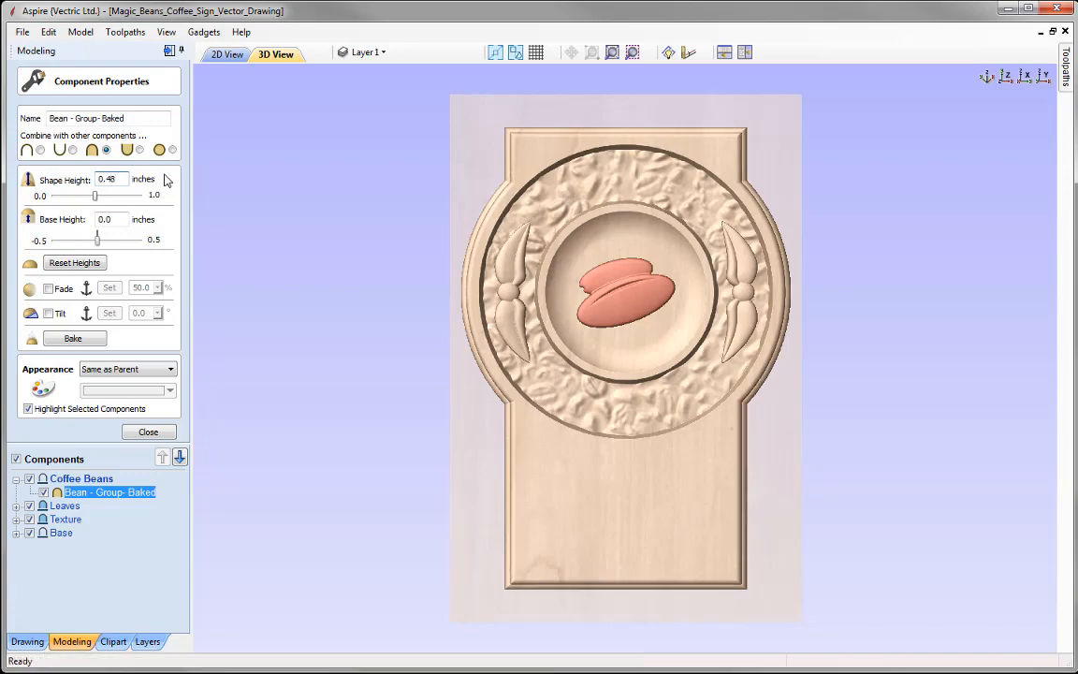
drag(548, 552, 582, 474)
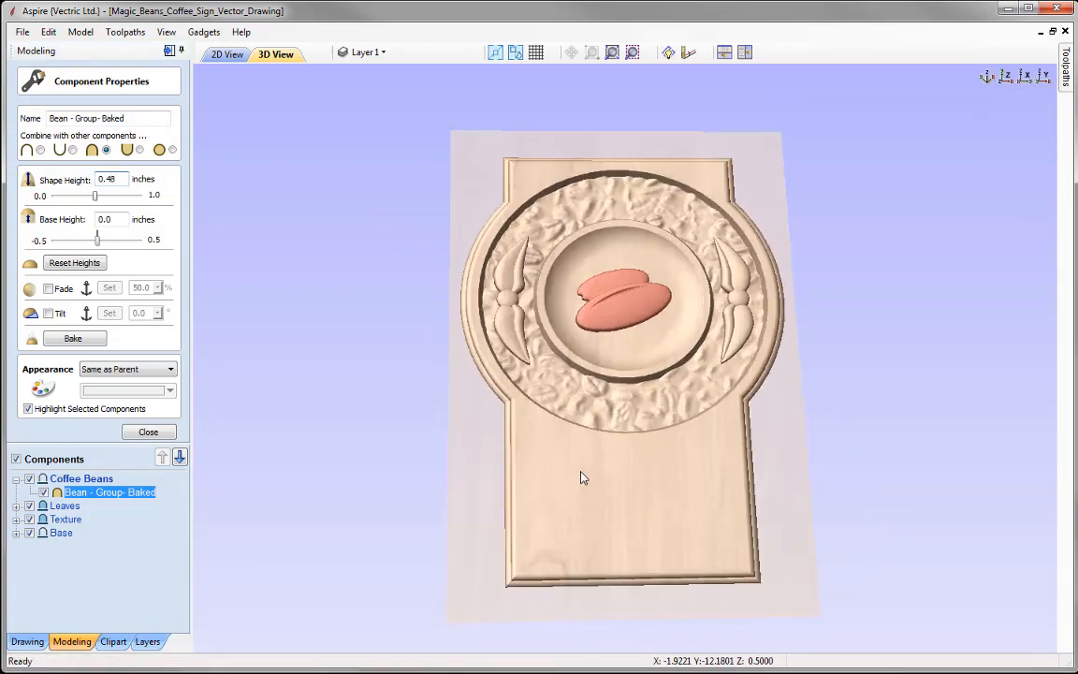
scroll(618, 423, up, 5)
drag(698, 513, 524, 384)
click(148, 432)
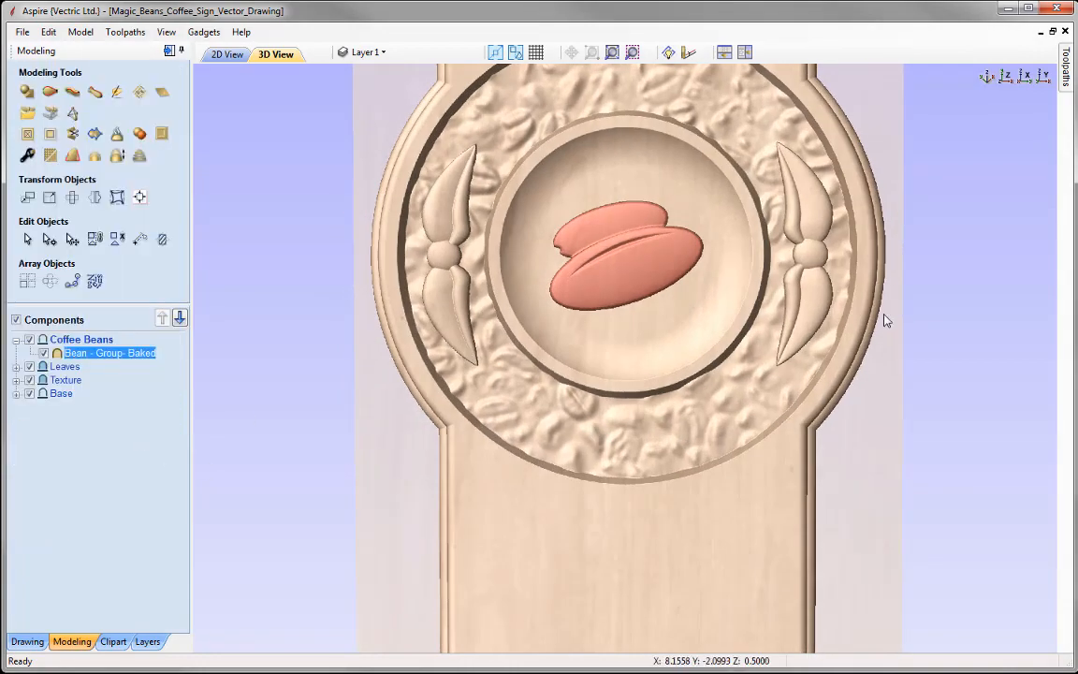
Deselect the bean group and check the overall model height with Scale Model Height, accepting the 100% scale.
key(Escape)
drag(678, 423, 661, 131)
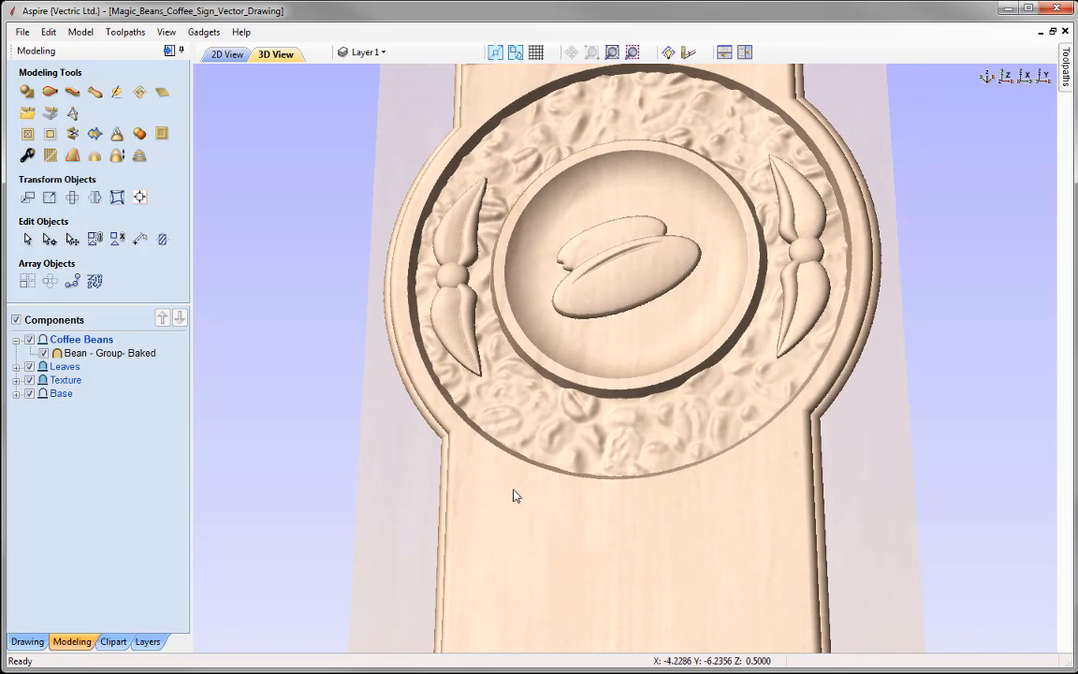
click(117, 157)
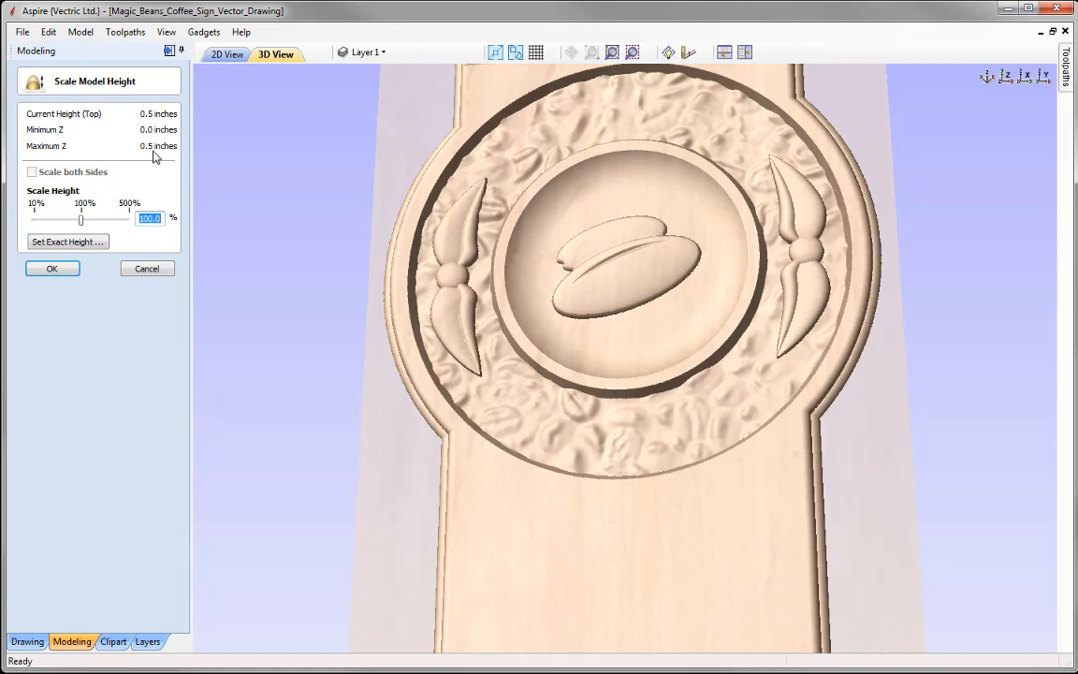
click(52, 269)
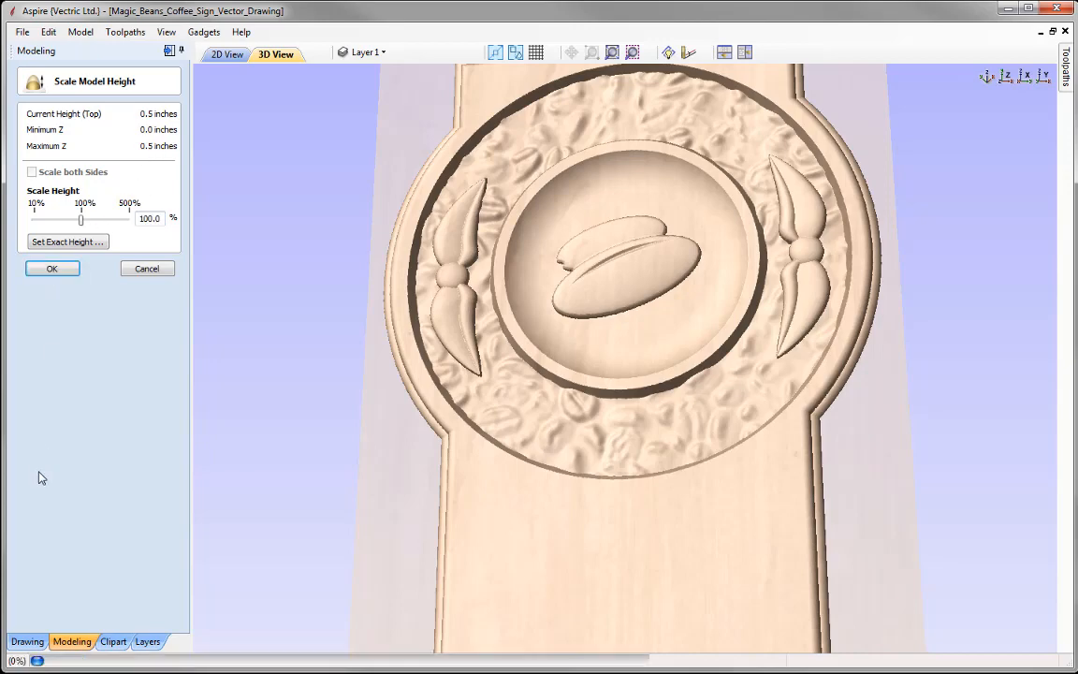
click(1004, 76)
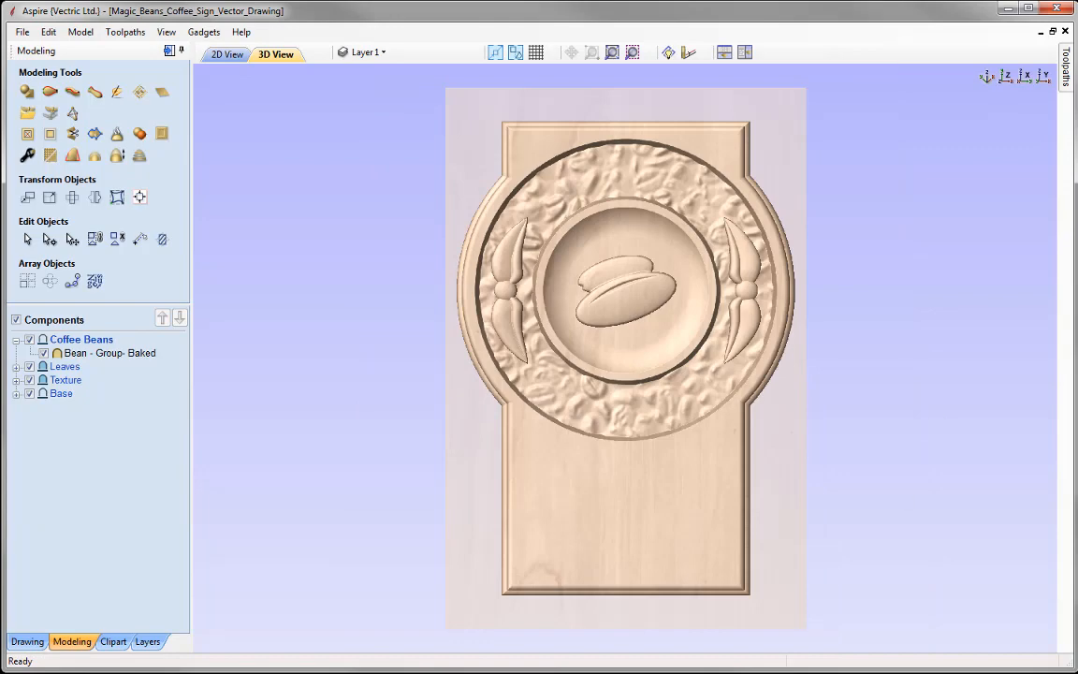
scroll(625, 358, up, 1)
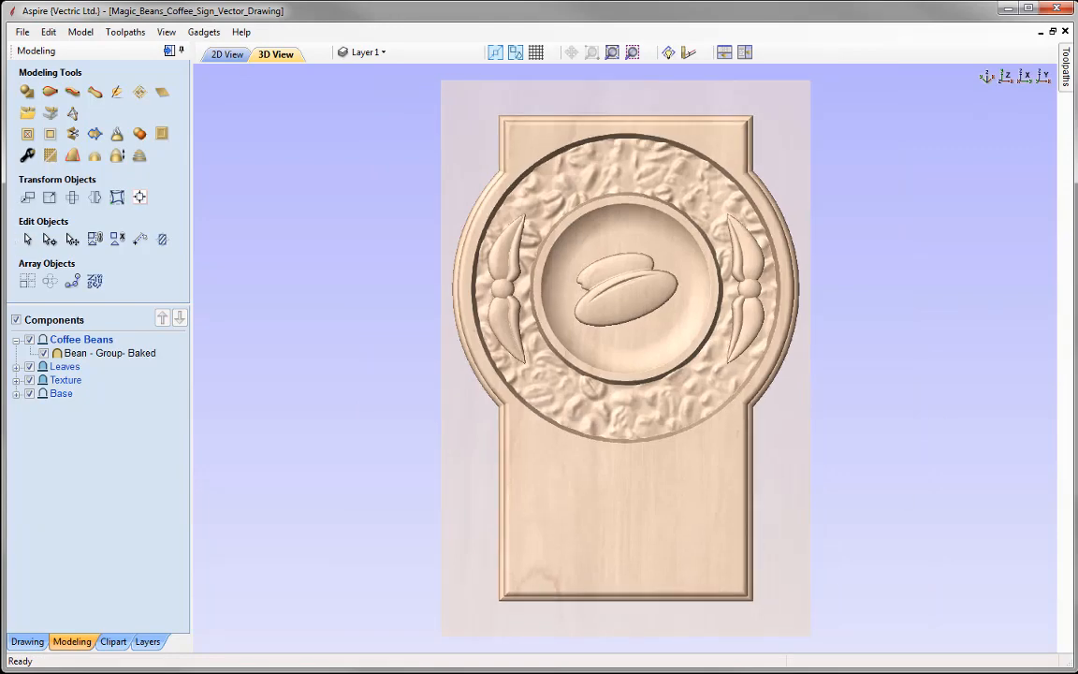
Show the 2D and 3D views side by side and add a new component level named Text.
click(745, 52)
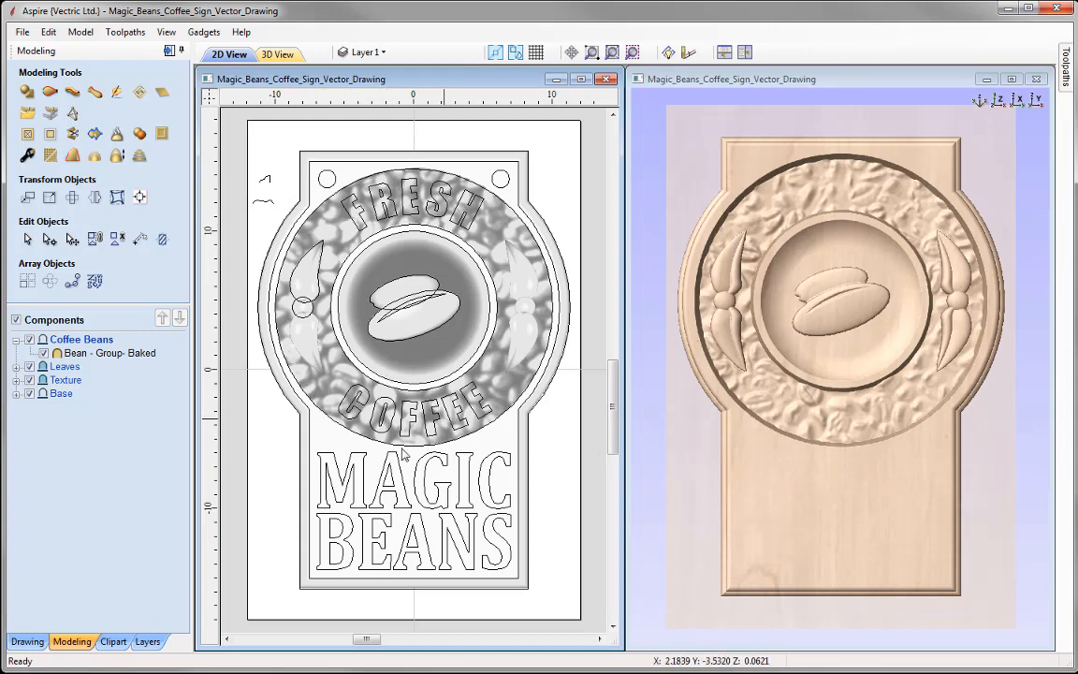
click(16, 340)
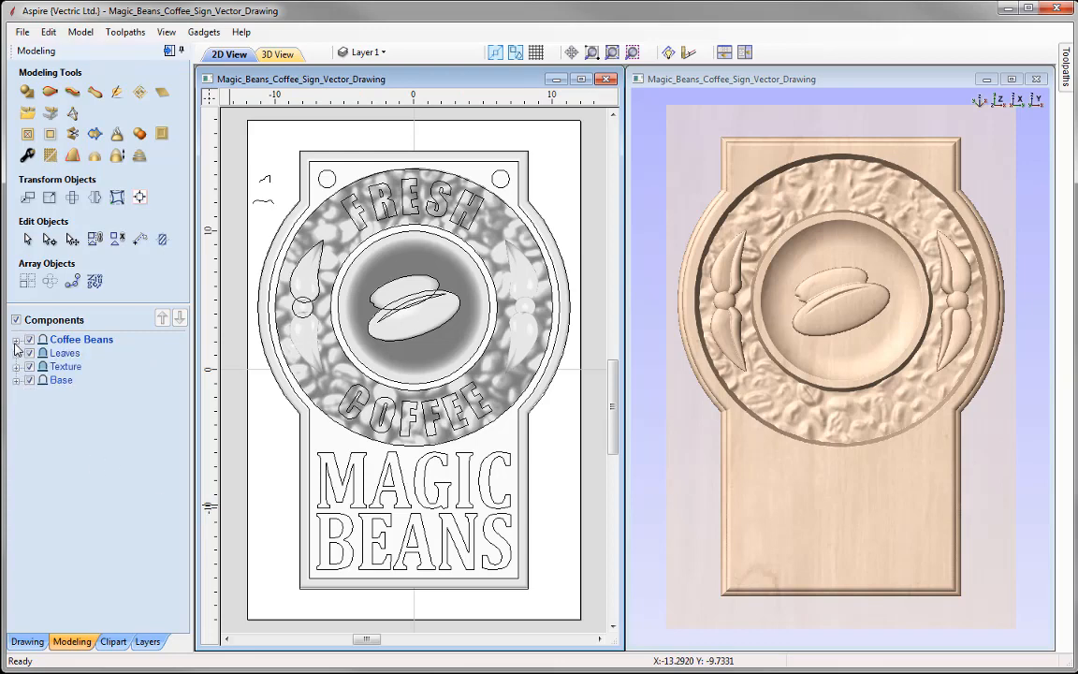
right_click(80, 343)
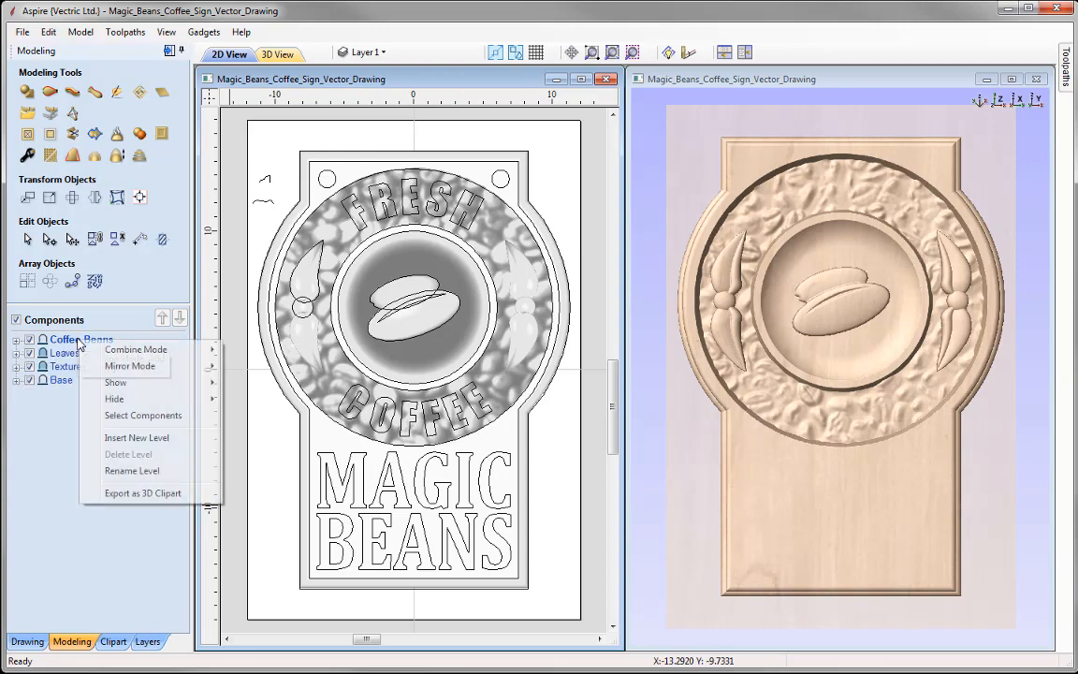
click(137, 437)
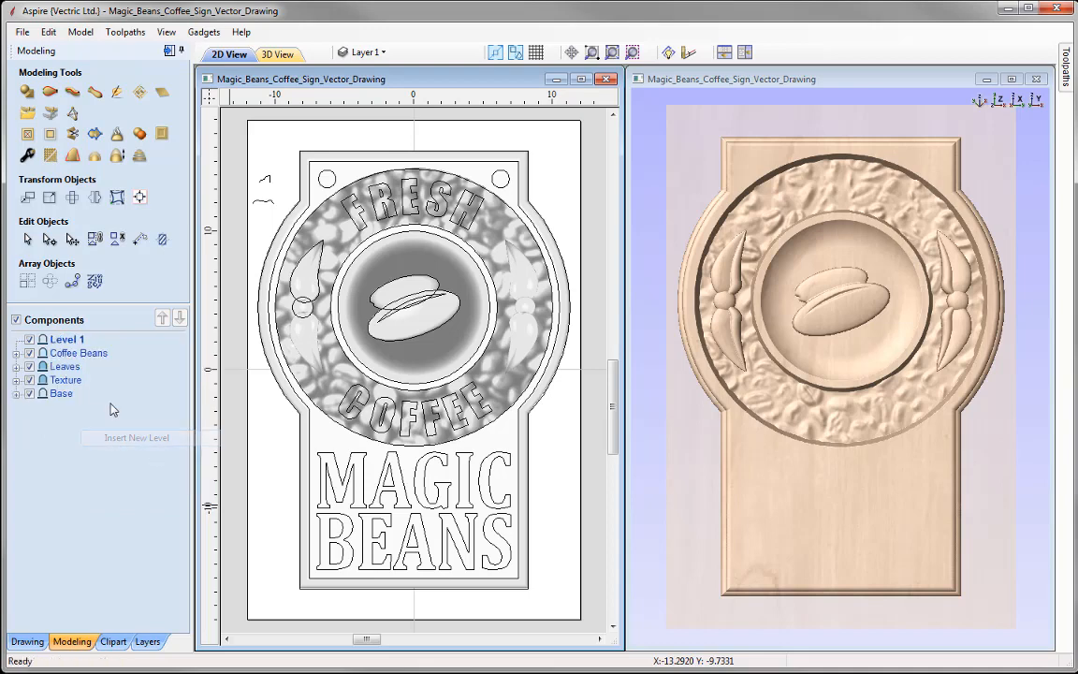
right_click(68, 344)
click(119, 472)
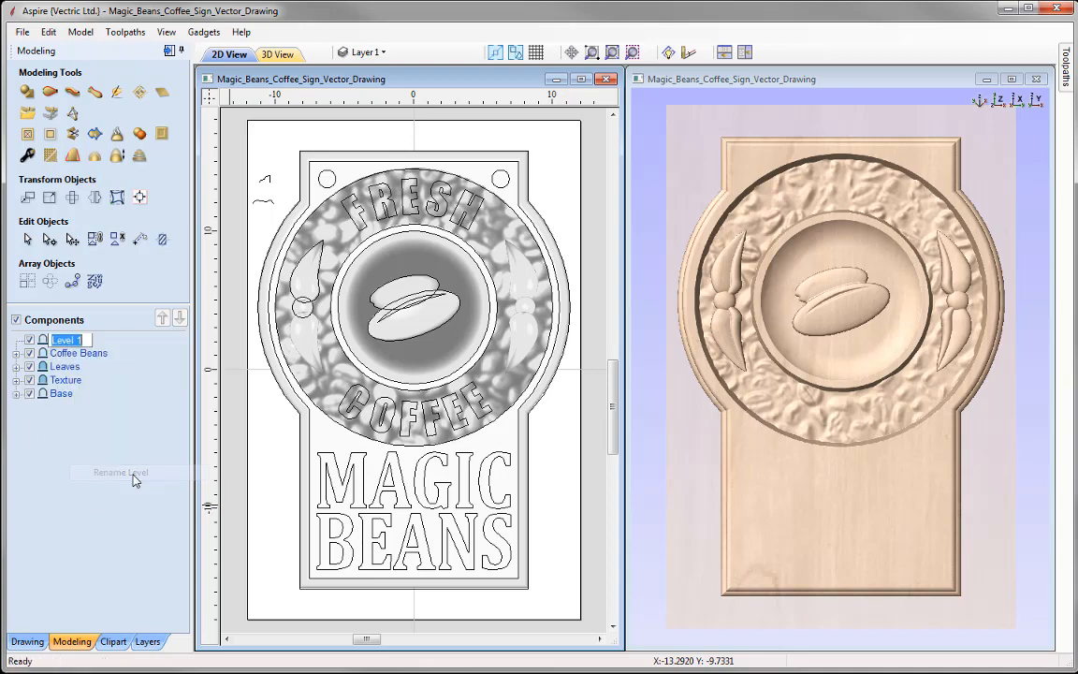
text(Text)
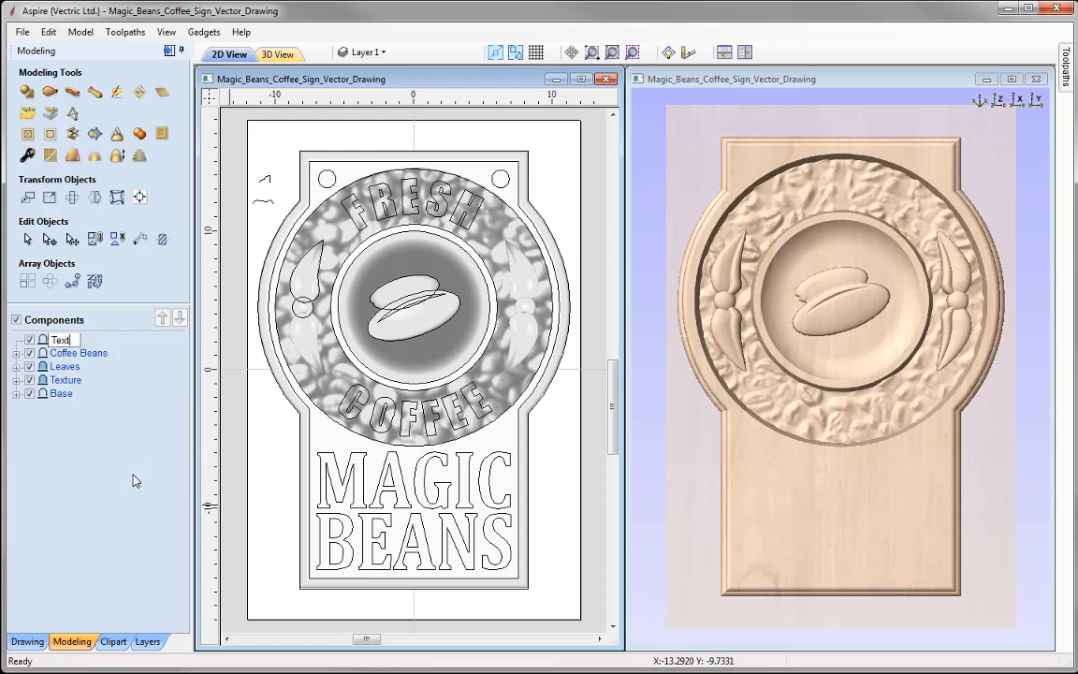
key(Return)
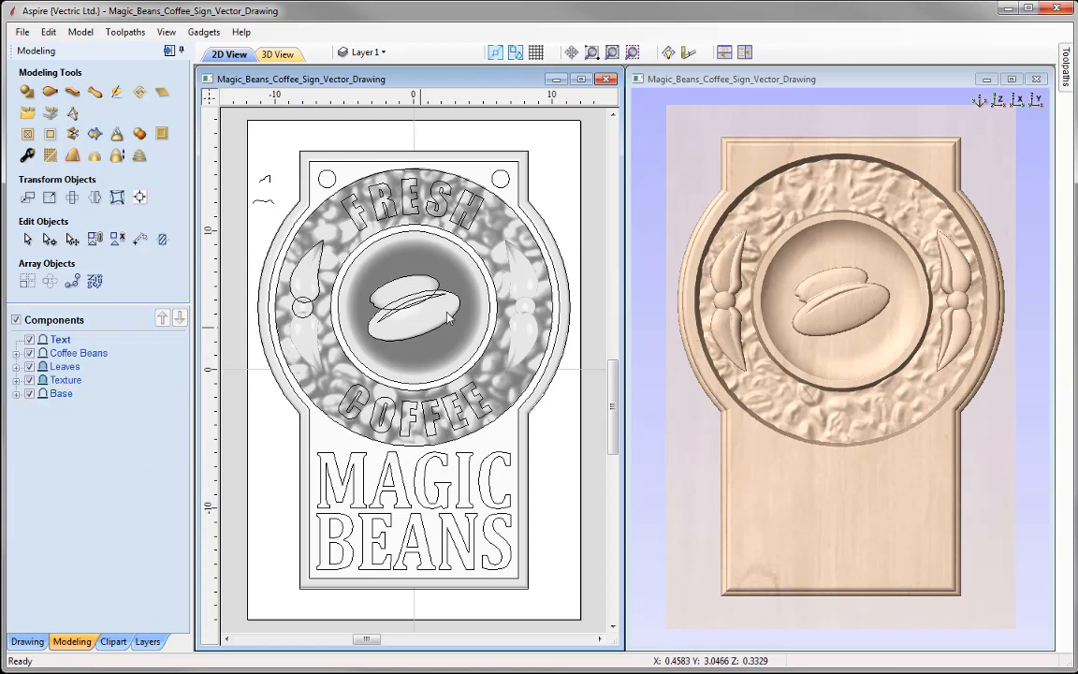
Create an angled-profile shape from the FRESH and COFFEE lettering vectors, with the profile angle set to 75 degrees.
click(415, 191)
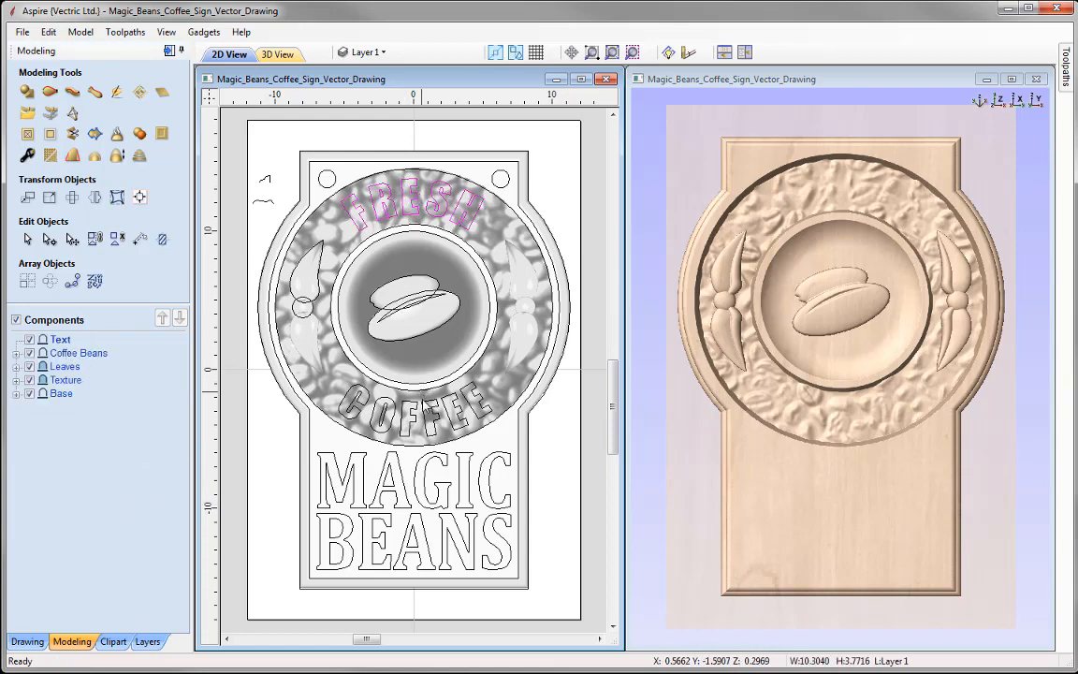
shift+click(440, 413)
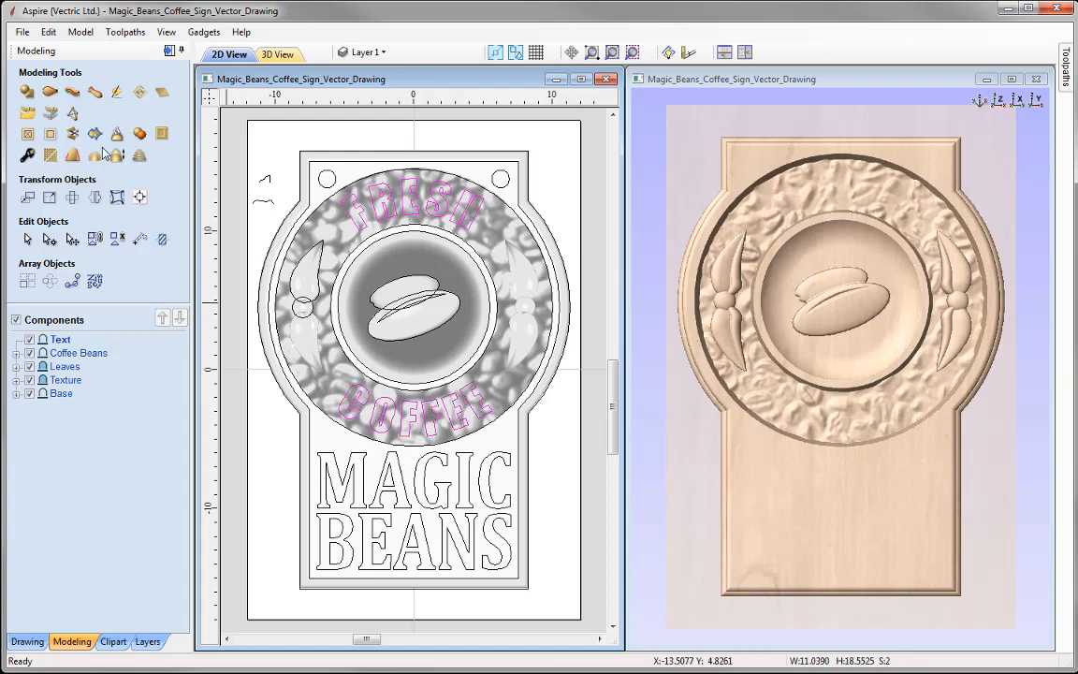
click(26, 92)
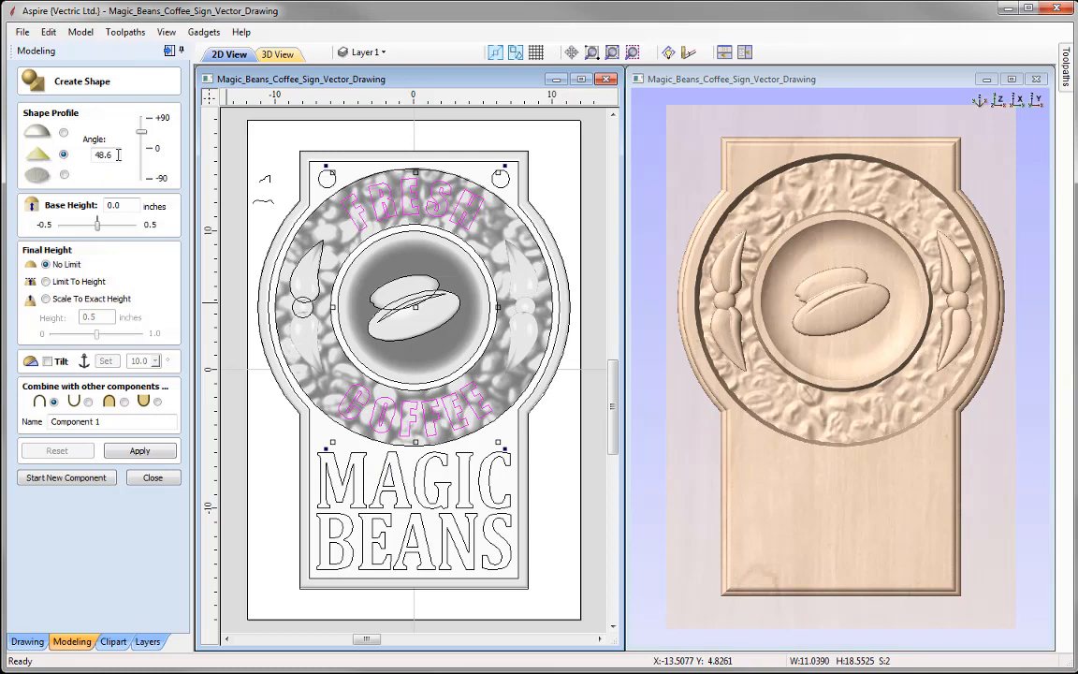
drag(145, 135, 142, 128)
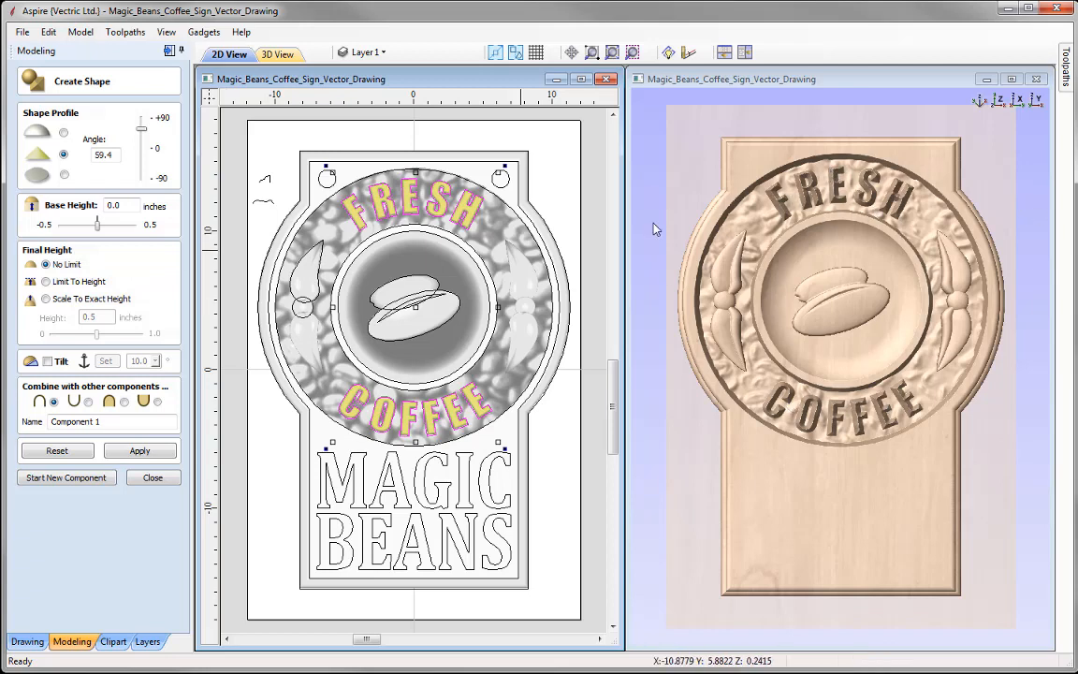
double_click(113, 152)
text(75)
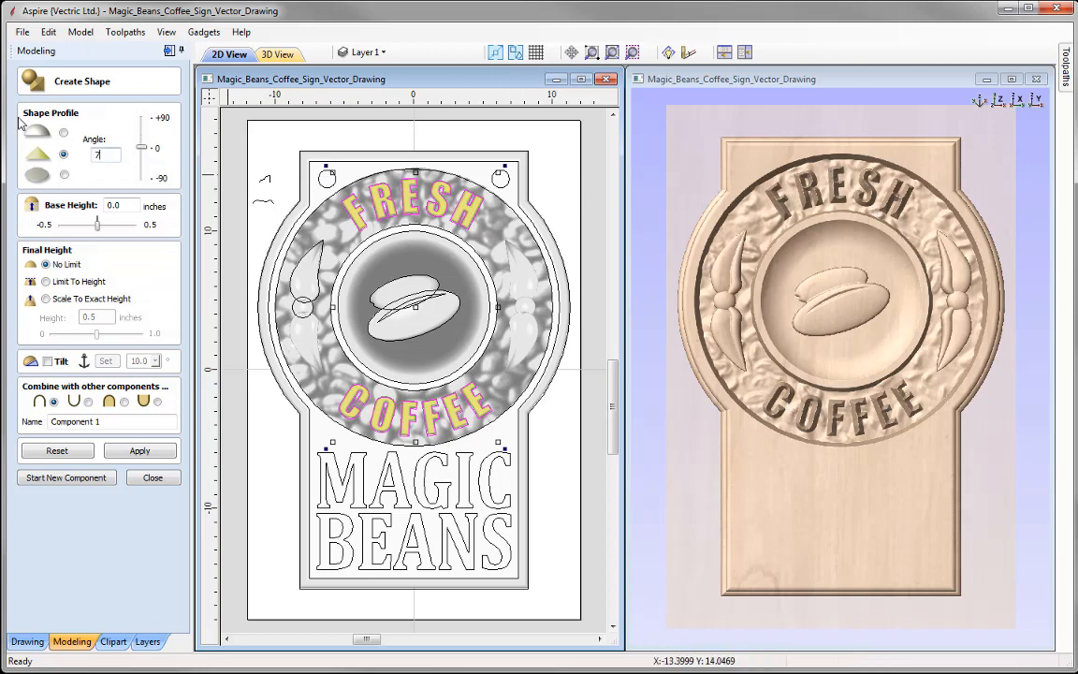
key(Return)
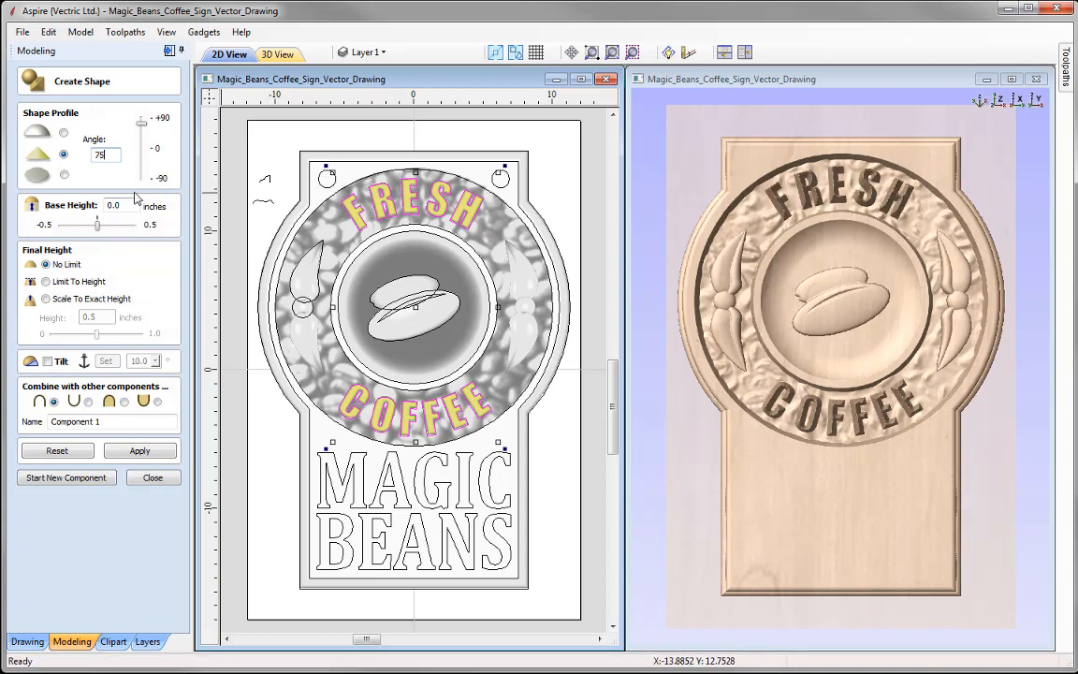
Limit the lettering shape's height to 0.4 inches, name the component Text and apply it.
click(46, 282)
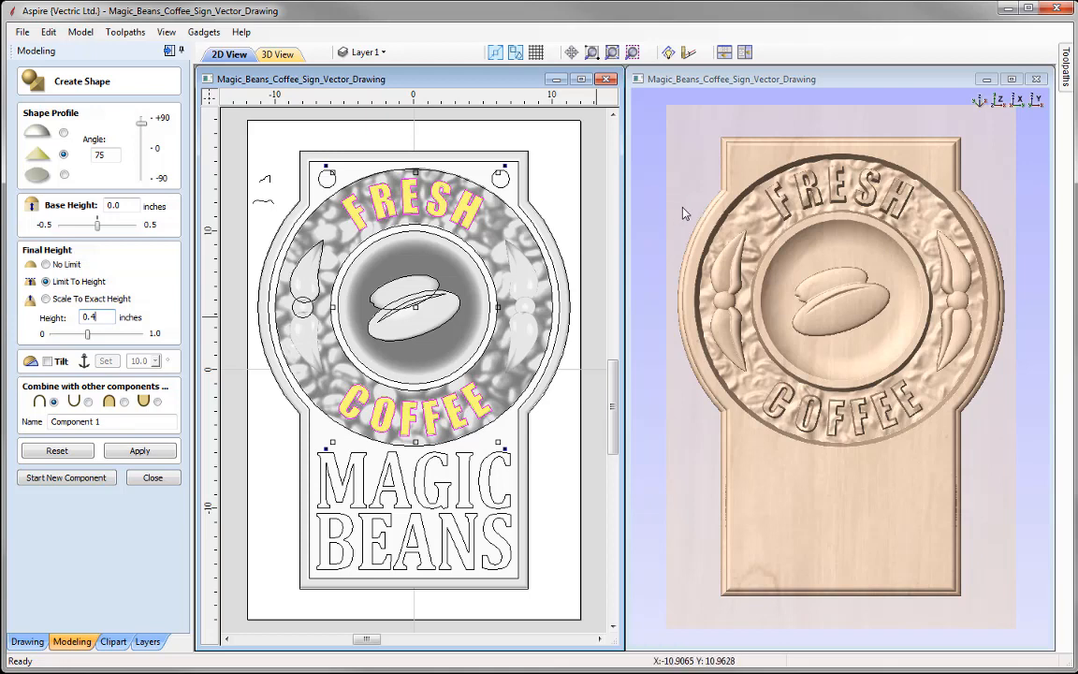
key(Return)
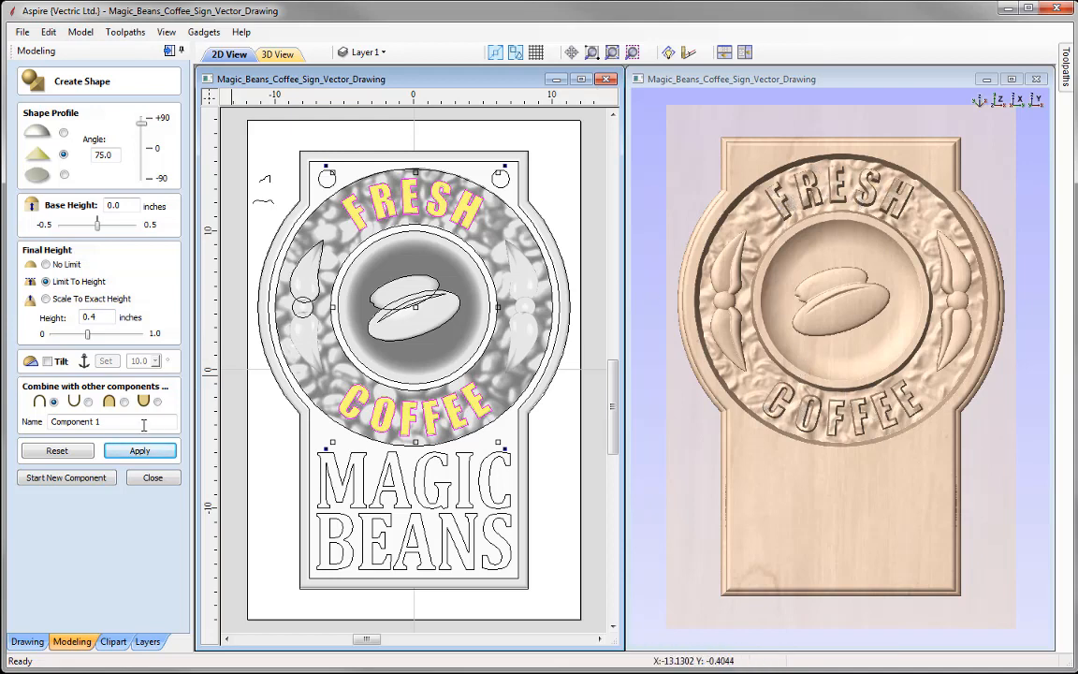
drag(100, 421, 11, 413)
text(Text)
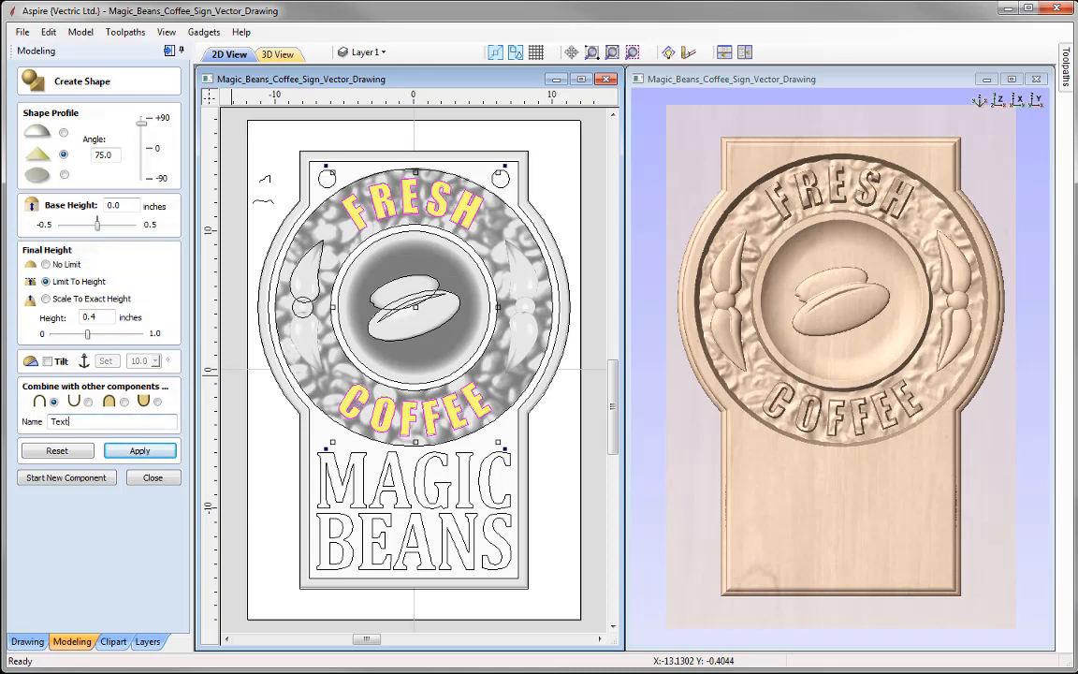
click(140, 450)
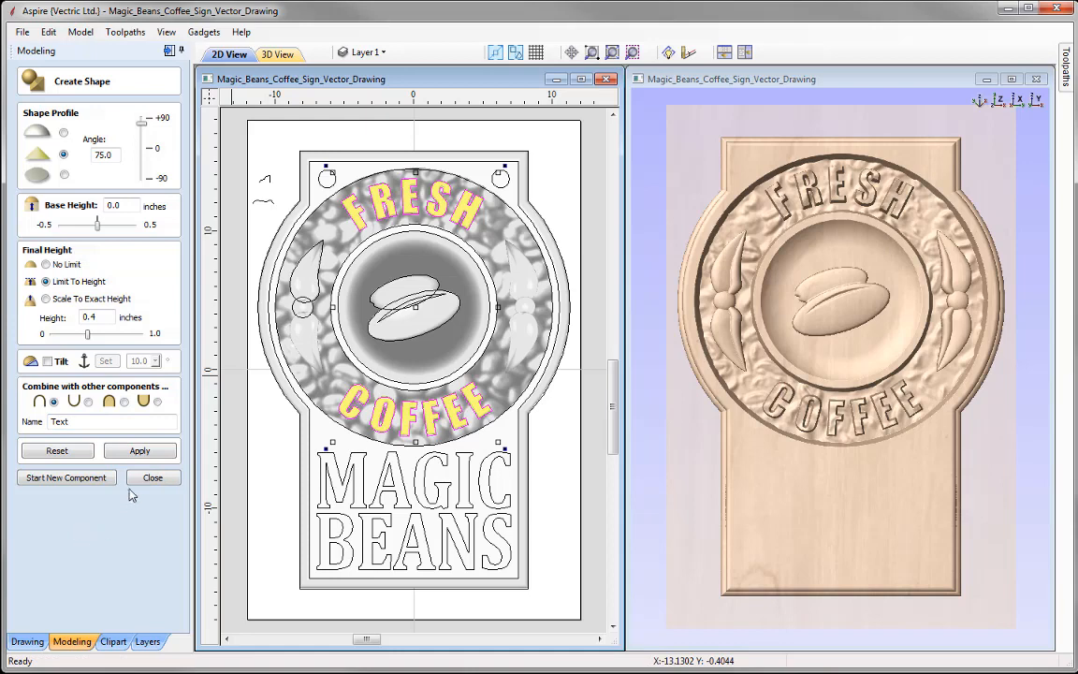
click(153, 477)
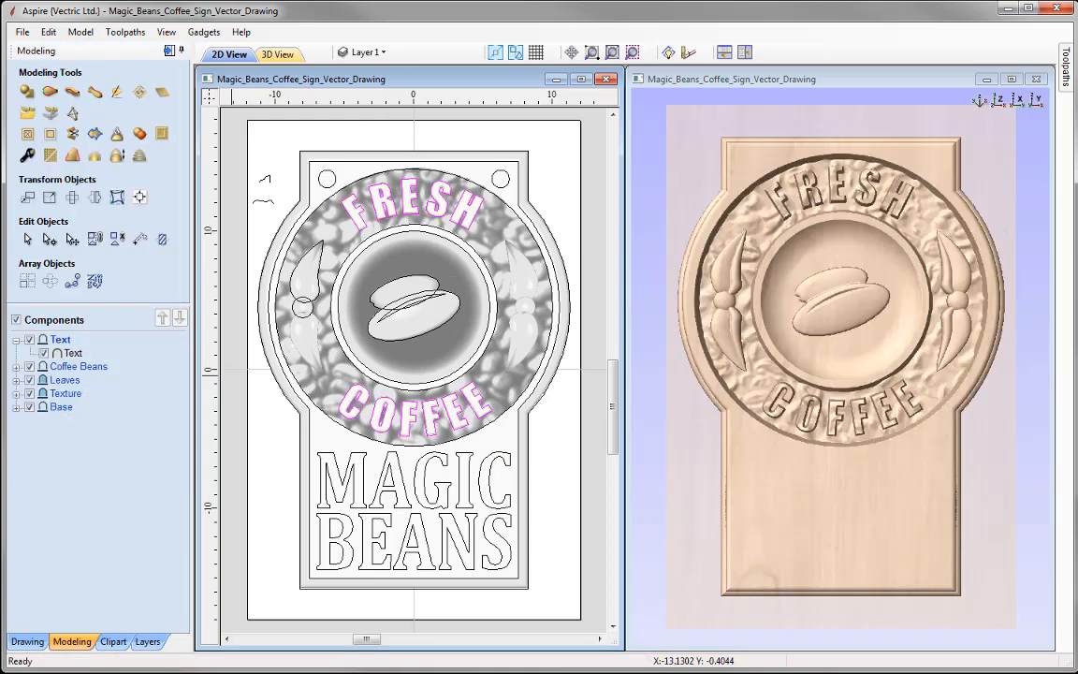
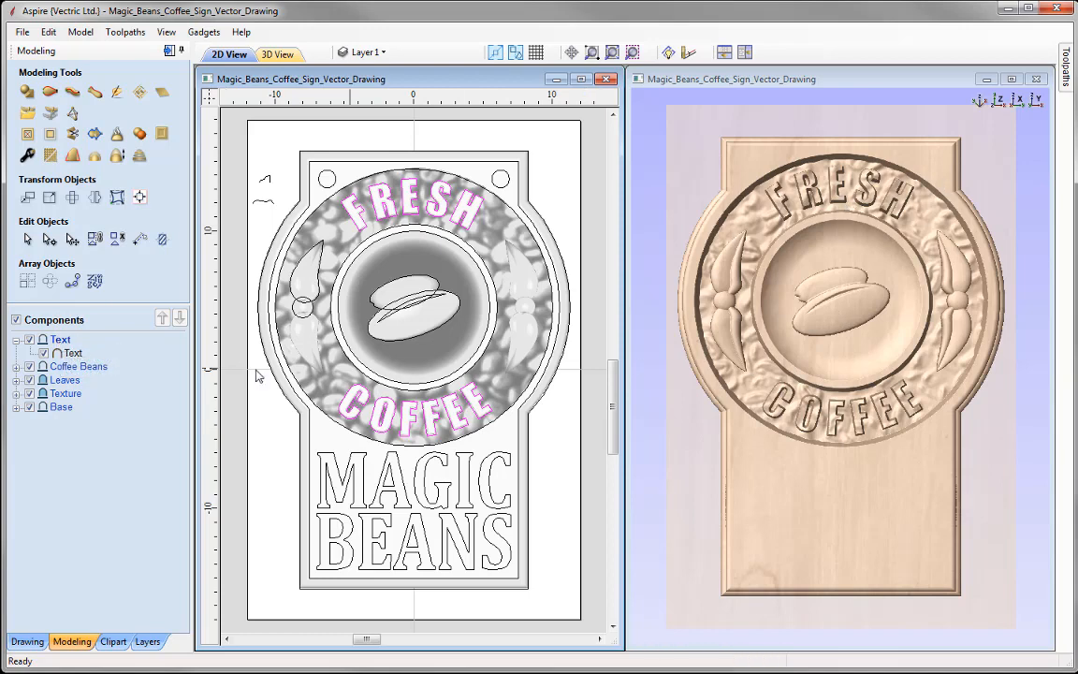
Set the combine mode of the Text level to Merge and inspect the raised lettering over the bean texture.
right_click(60, 346)
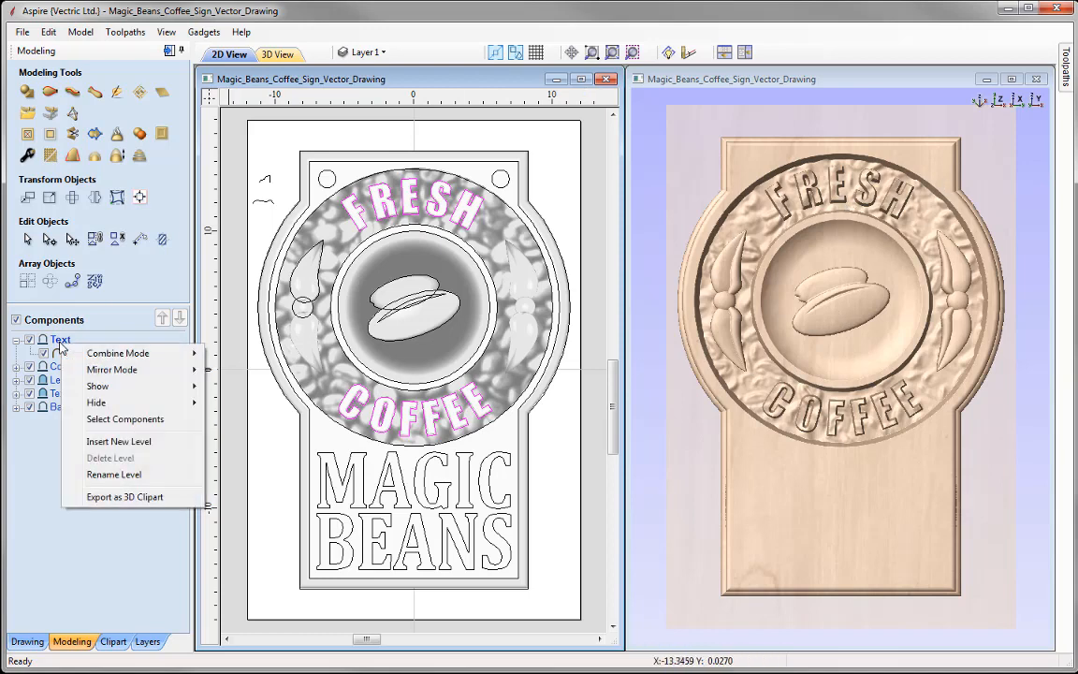
mouse_move(110, 353)
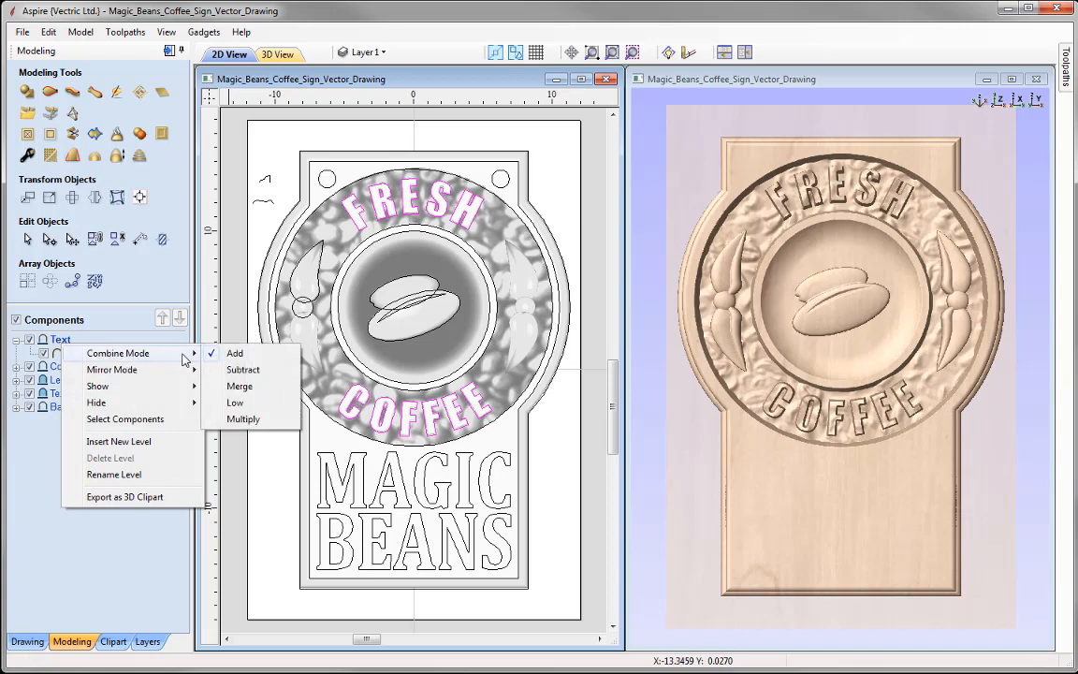
click(247, 387)
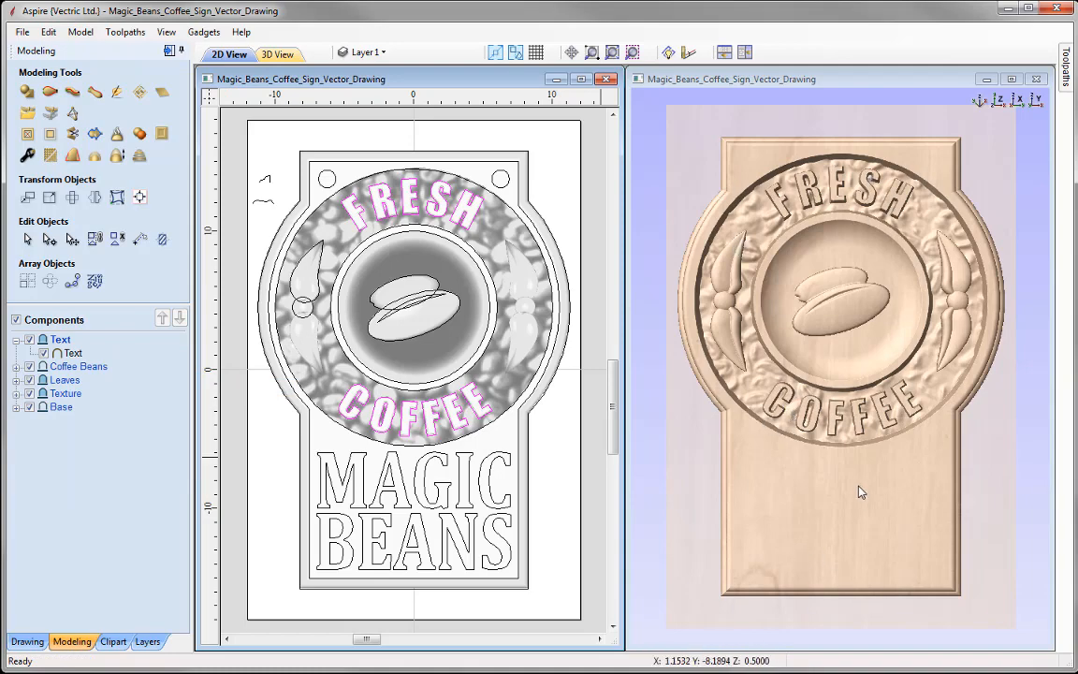
drag(803, 498, 770, 458)
scroll(809, 493, up, 2)
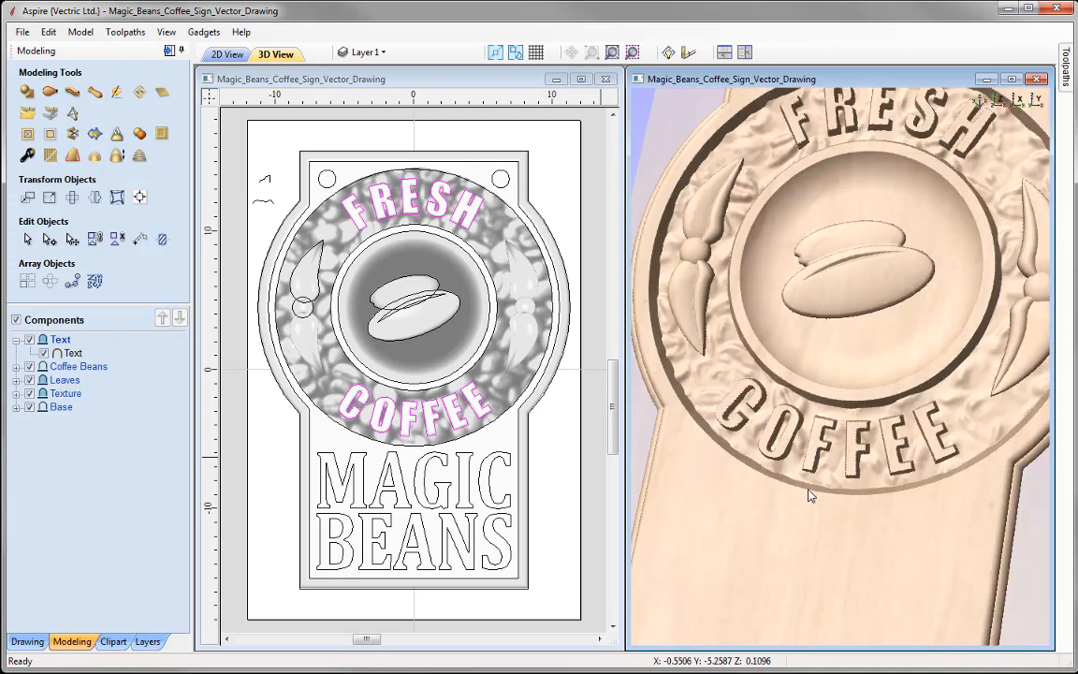
drag(809, 493, 861, 506)
scroll(854, 505, down, 2)
scroll(844, 521, up, 3)
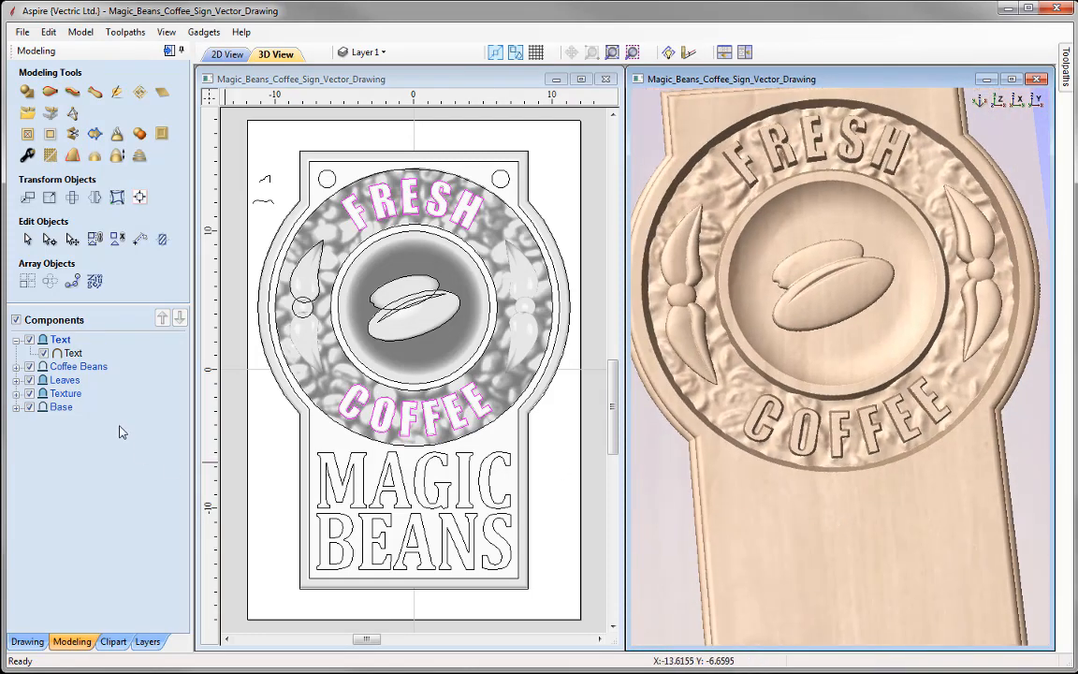
Smooth the Text component lightly, at about a quarter of the smoothing range, inspect the lettering and apply the smoothing.
click(73, 354)
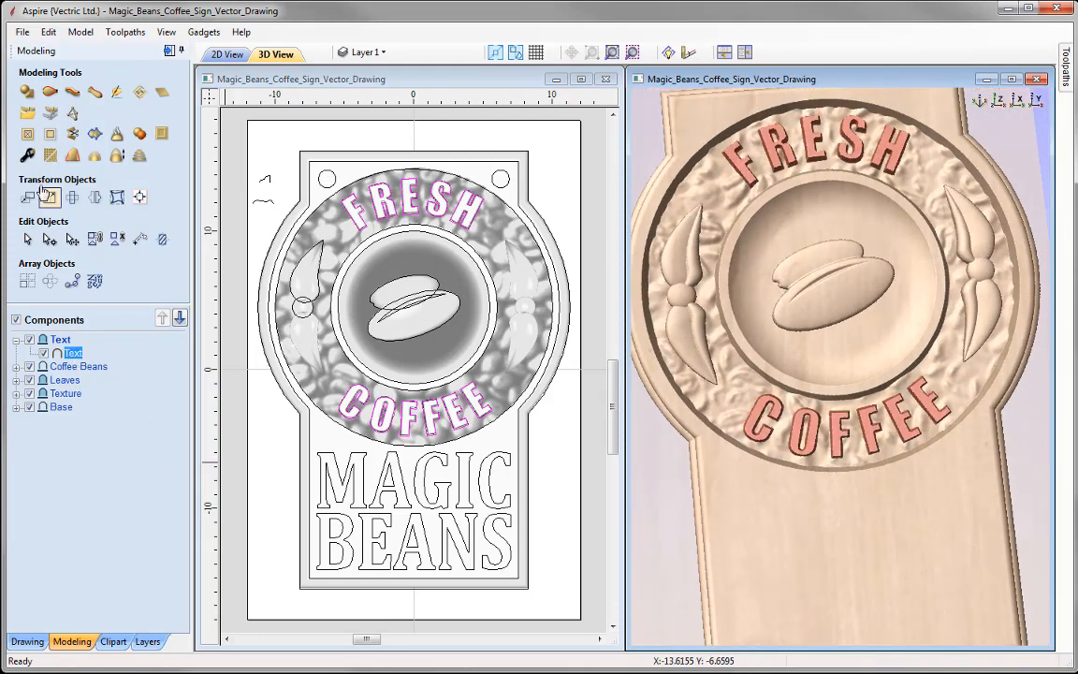
click(50, 156)
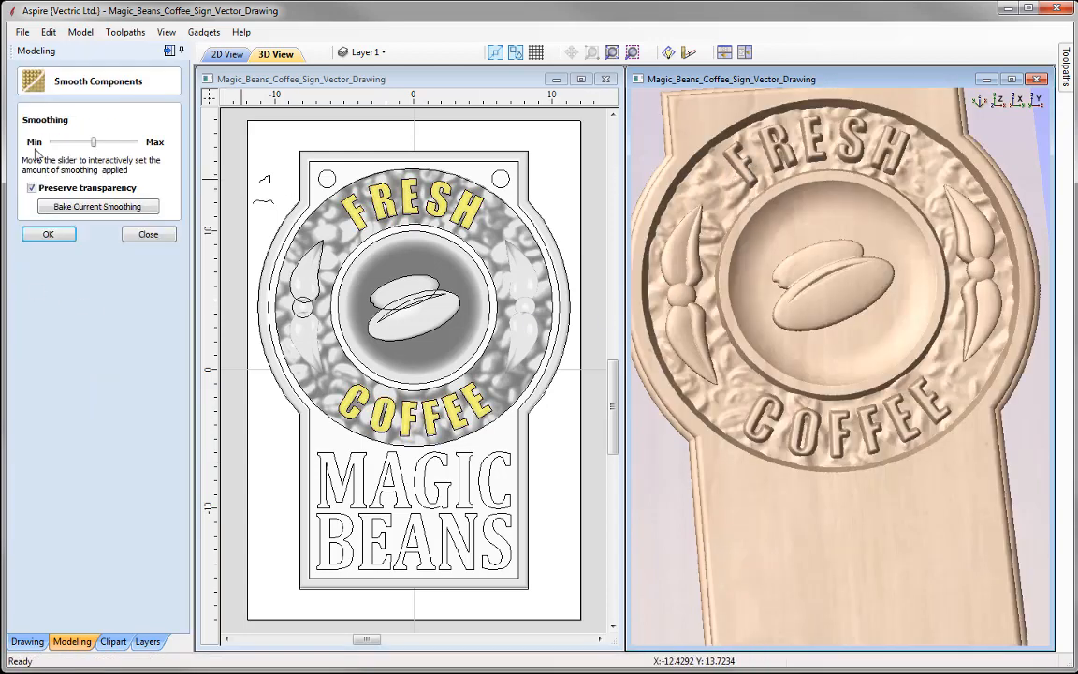
drag(94, 146, 72, 145)
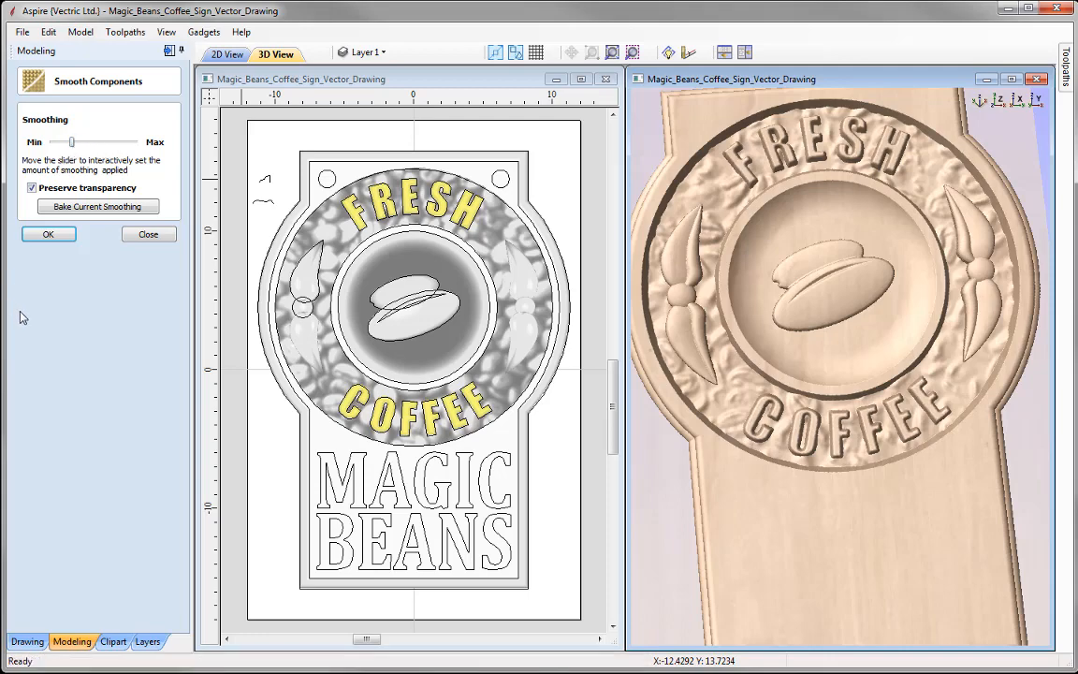
drag(914, 510, 804, 495)
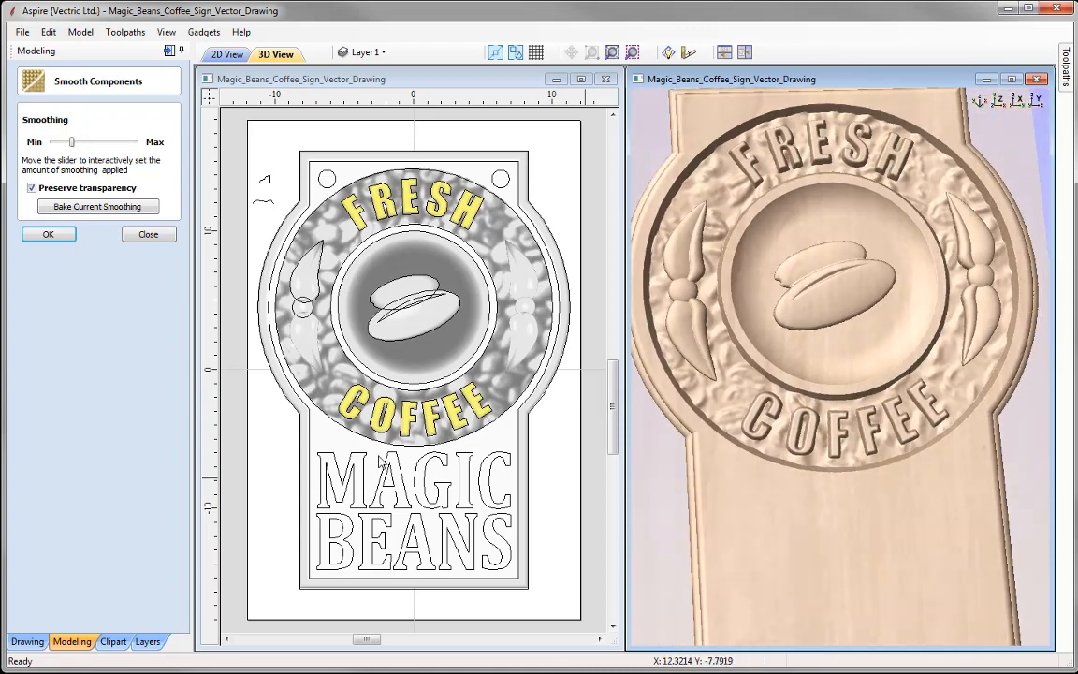
click(51, 235)
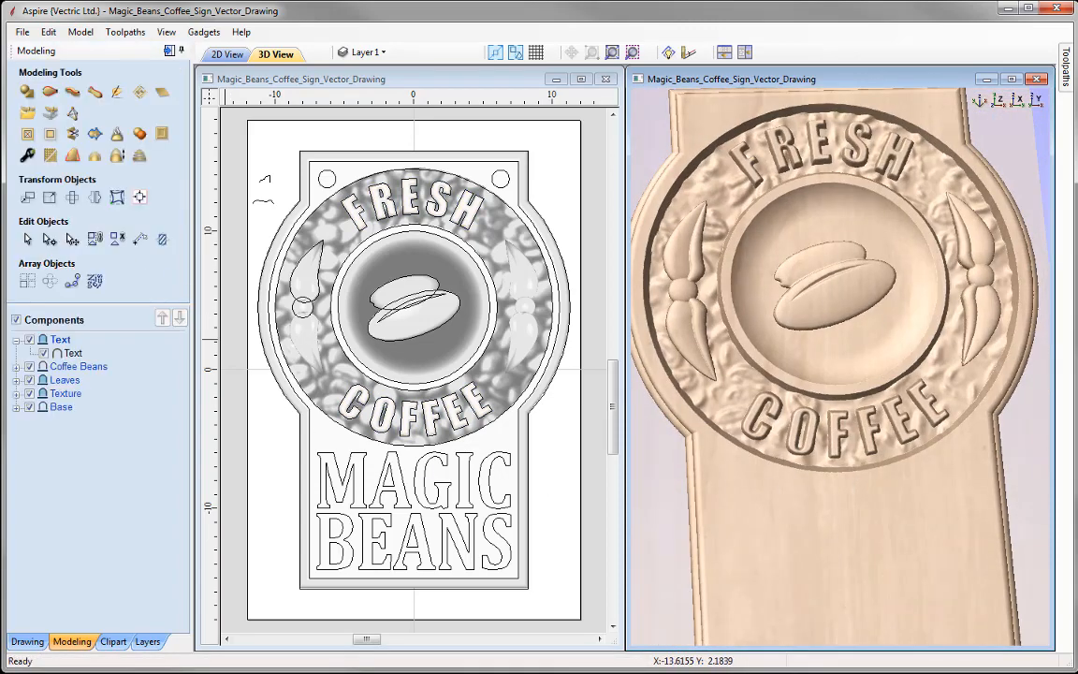
Maximize the 3D view and check the whole model's height with Scale Model Height, keeping the scale at 100%.
click(1012, 80)
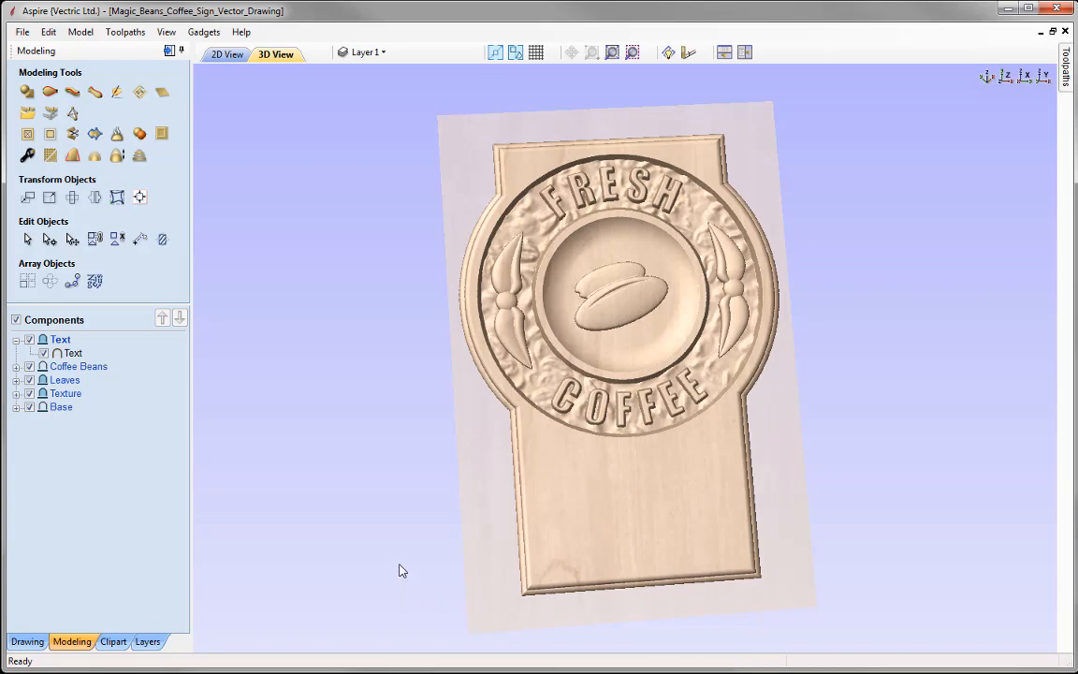
click(119, 157)
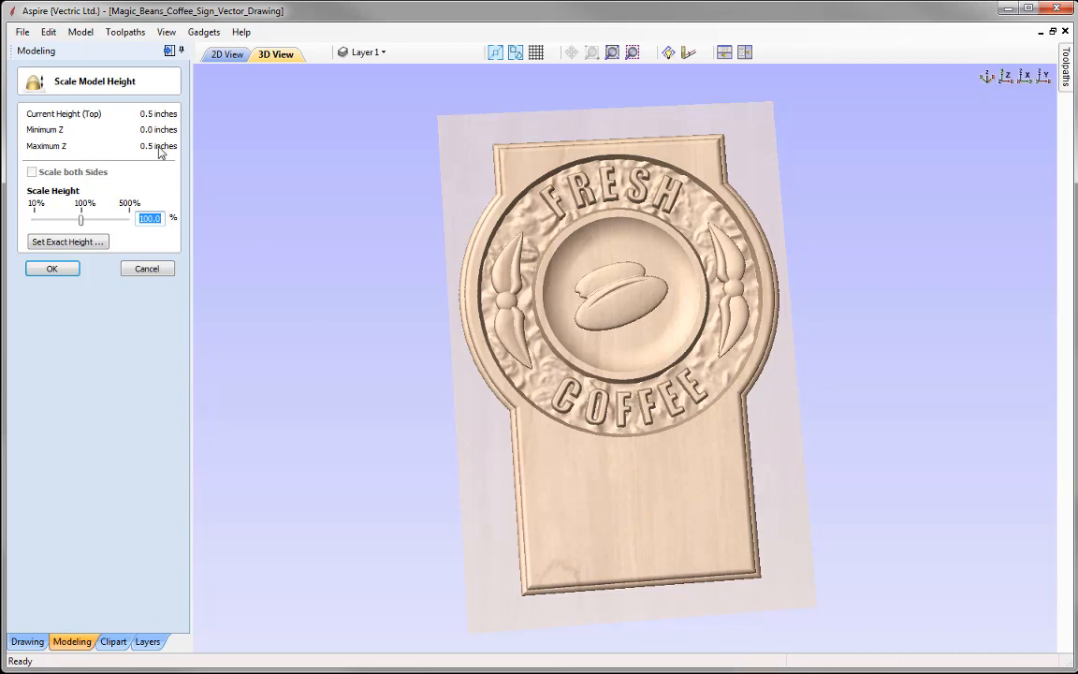
click(53, 269)
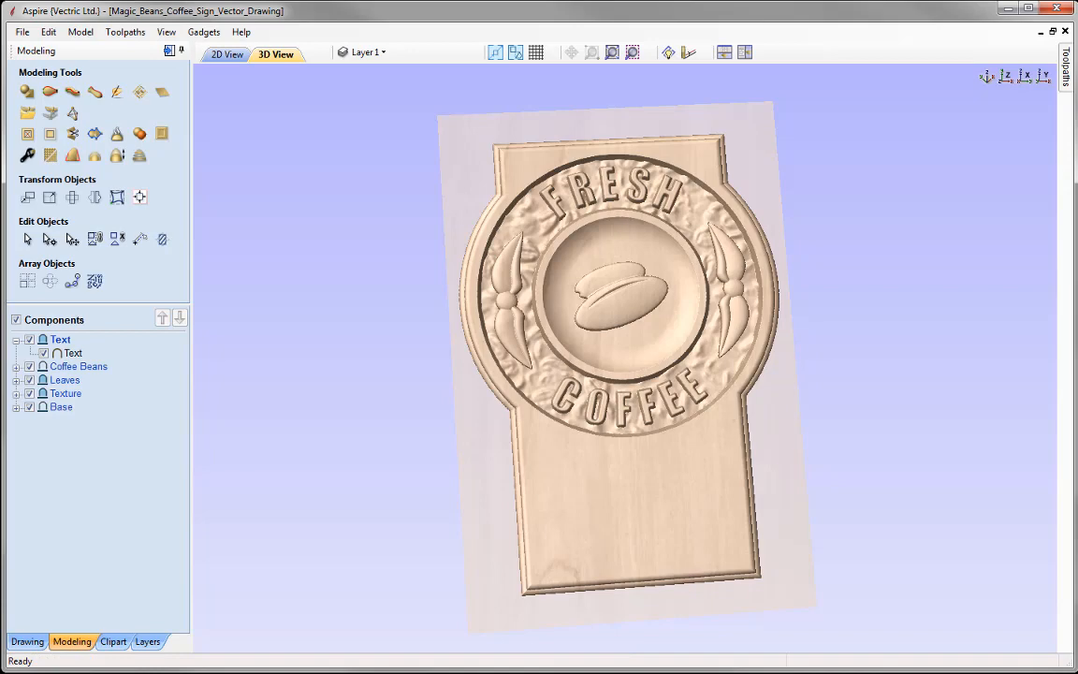
Save the sign as a new Aspire file named Magic_Beans_Coffee_Sign_3D_Modeling.crv3d in the Magic_Beans_Coffee_Sign_FILES folder.
click(23, 32)
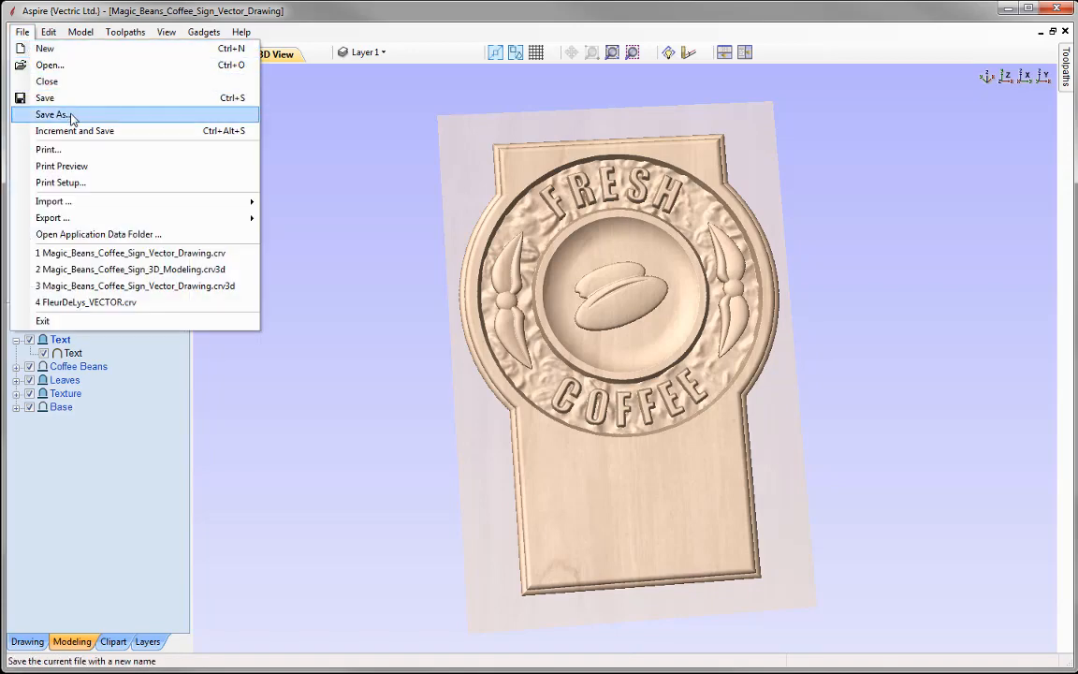
click(52, 114)
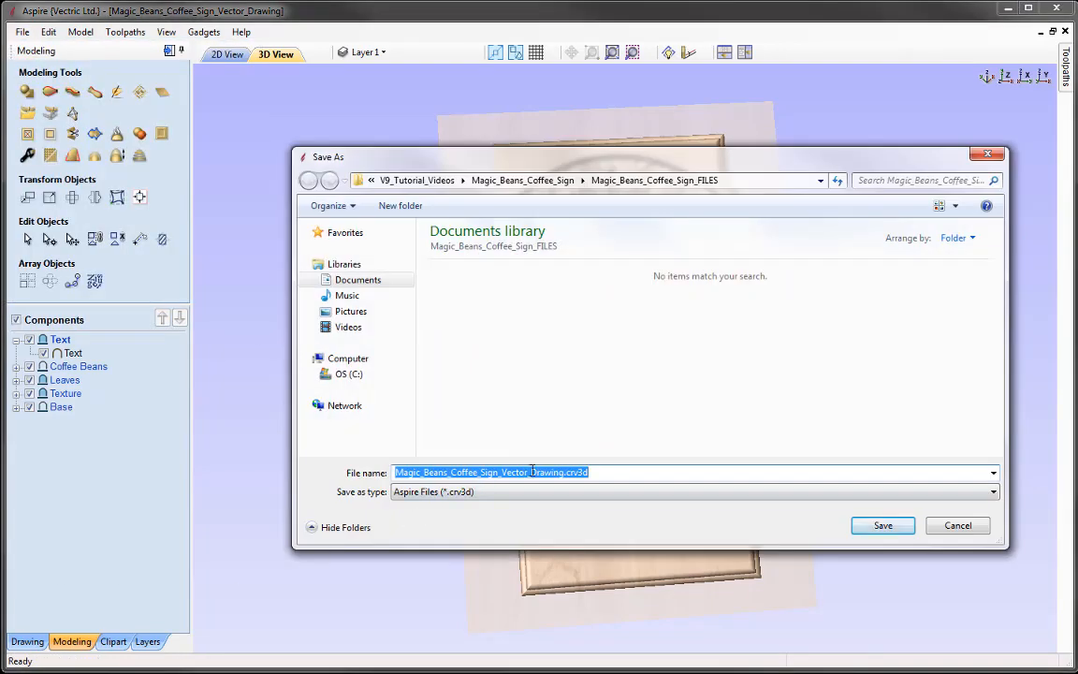
click(530, 471)
drag(502, 473, 553, 476)
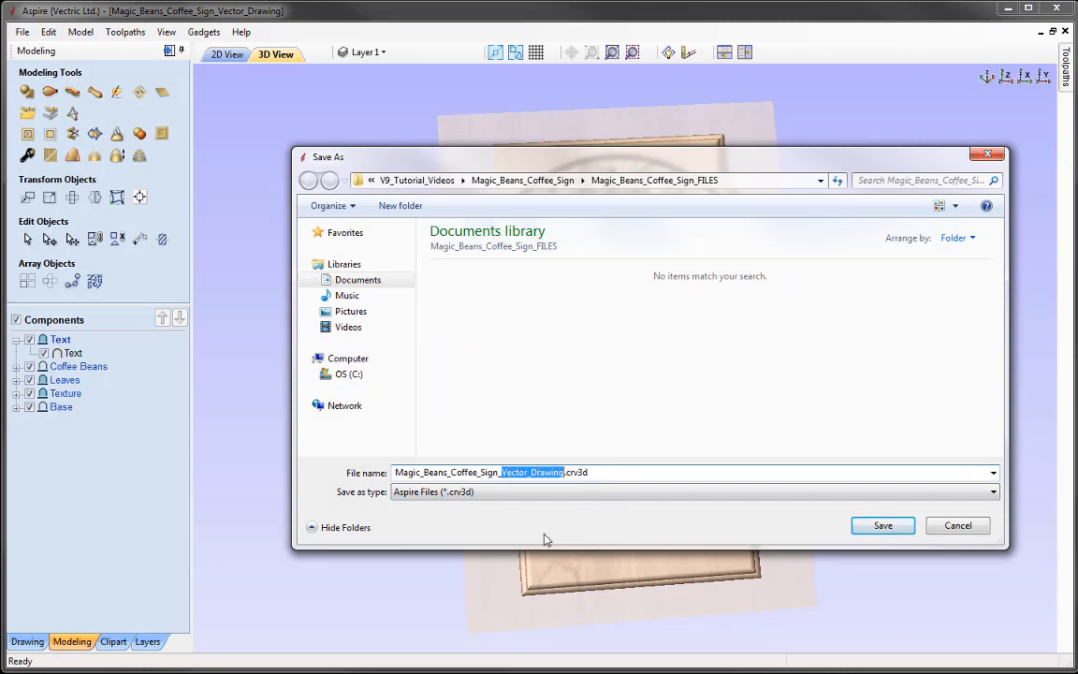
text(3D_)
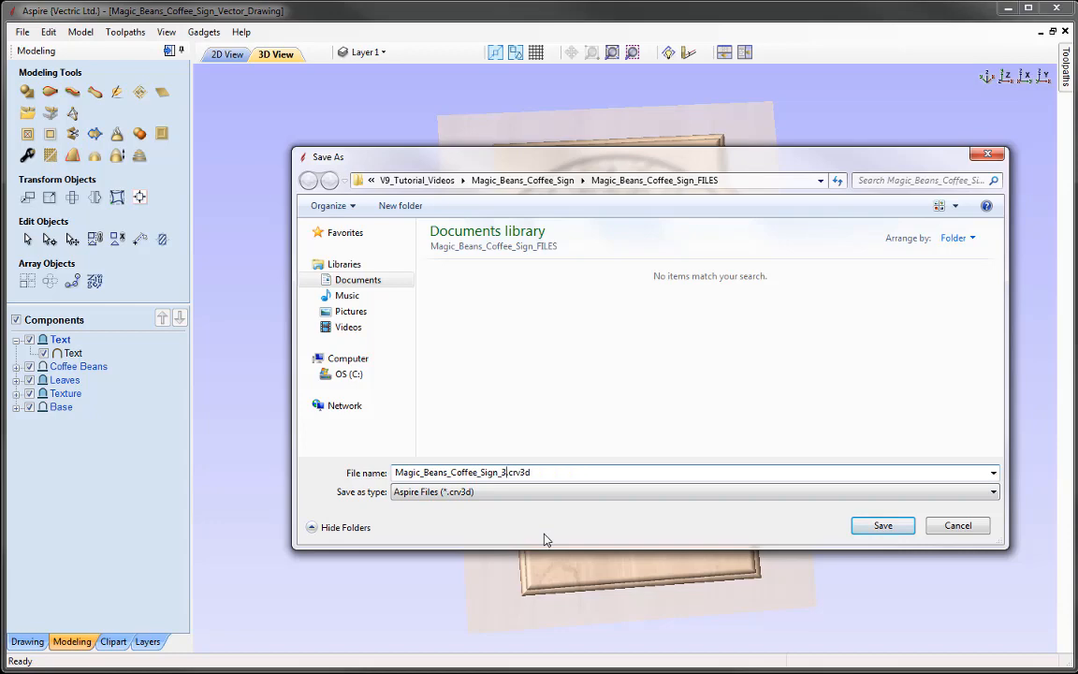
text(Modeling)
click(882, 526)
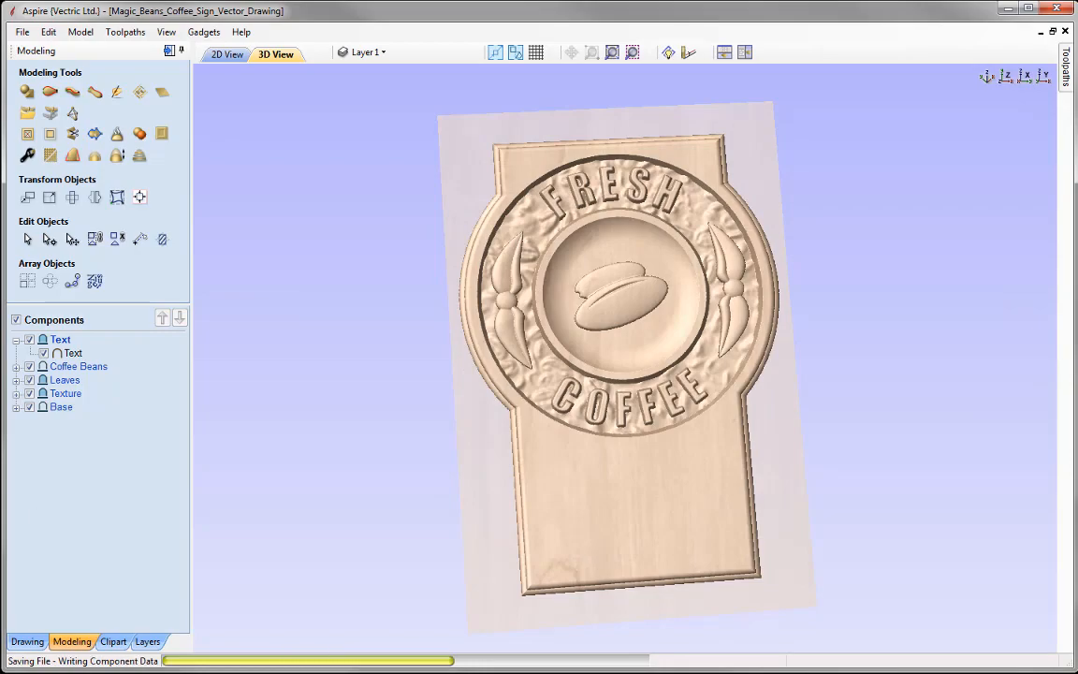